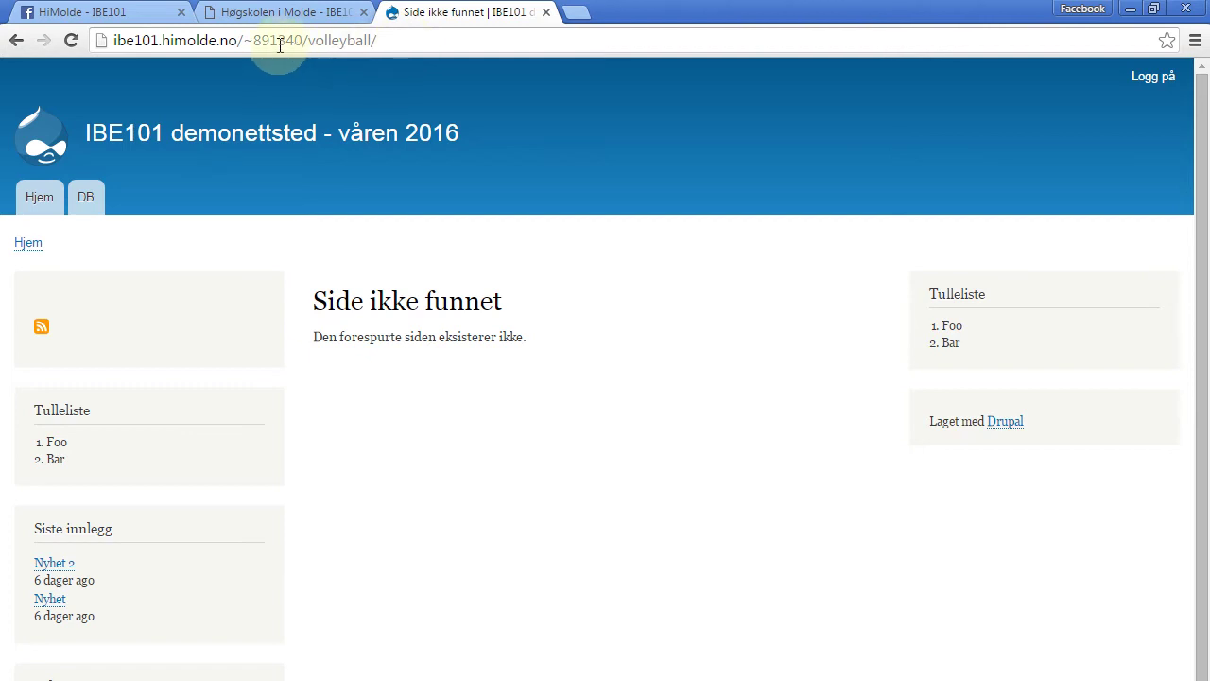
# Start editing the volleyball subsite address in the Chrome address bar
pyautogui.click(293, 51)
# Correct the last digit of the volleyball URL to 3, load it, then open its Logg på page
pyautogui.press('End')
pyautogui.press('Left')
pyautogui.press('Left')
pyautogui.press('Left')
pyautogui.press('Left')
pyautogui.press('Left')
pyautogui.press('Left')
pyautogui.press('Left')
pyautogui.press('Left')
pyautogui.press('Left')
pyautogui.press('Left')
pyautogui.press('Left')
pyautogui.press('Left')
pyautogui.press('Left')
pyautogui.press('Left')
pyautogui.press('BackSpace')
pyautogui.write('4')
pyautogui.press('BackSpace')
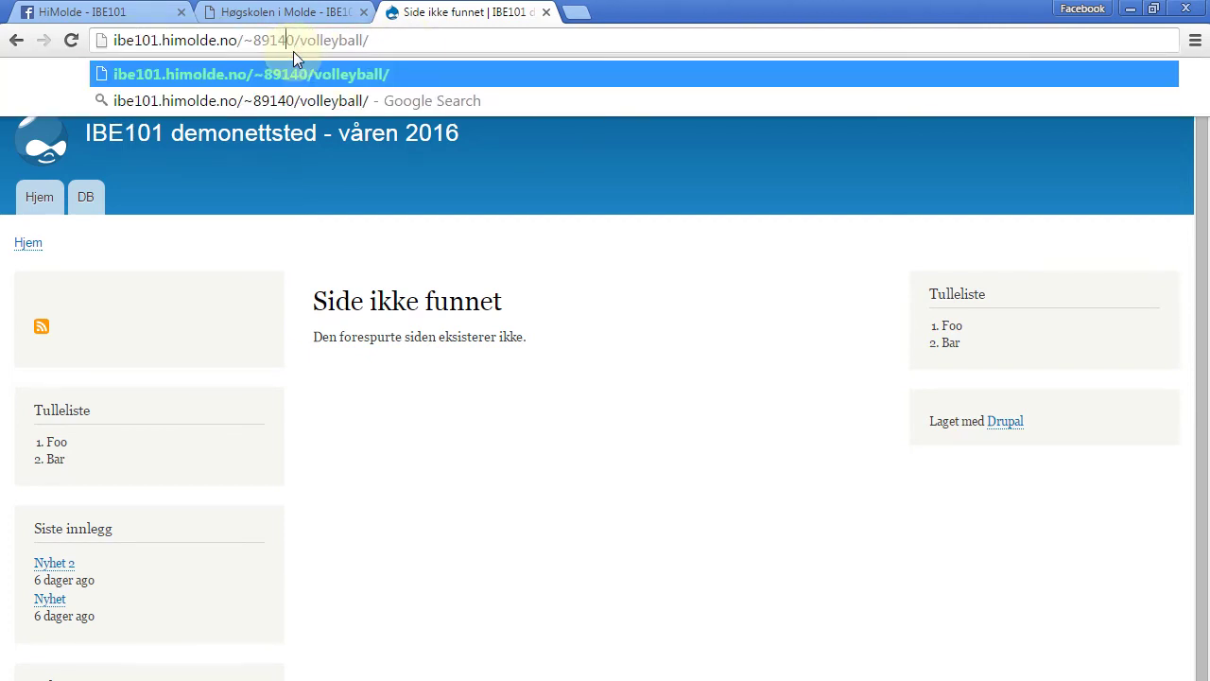
pyautogui.write('3')
pyautogui.press('Return')
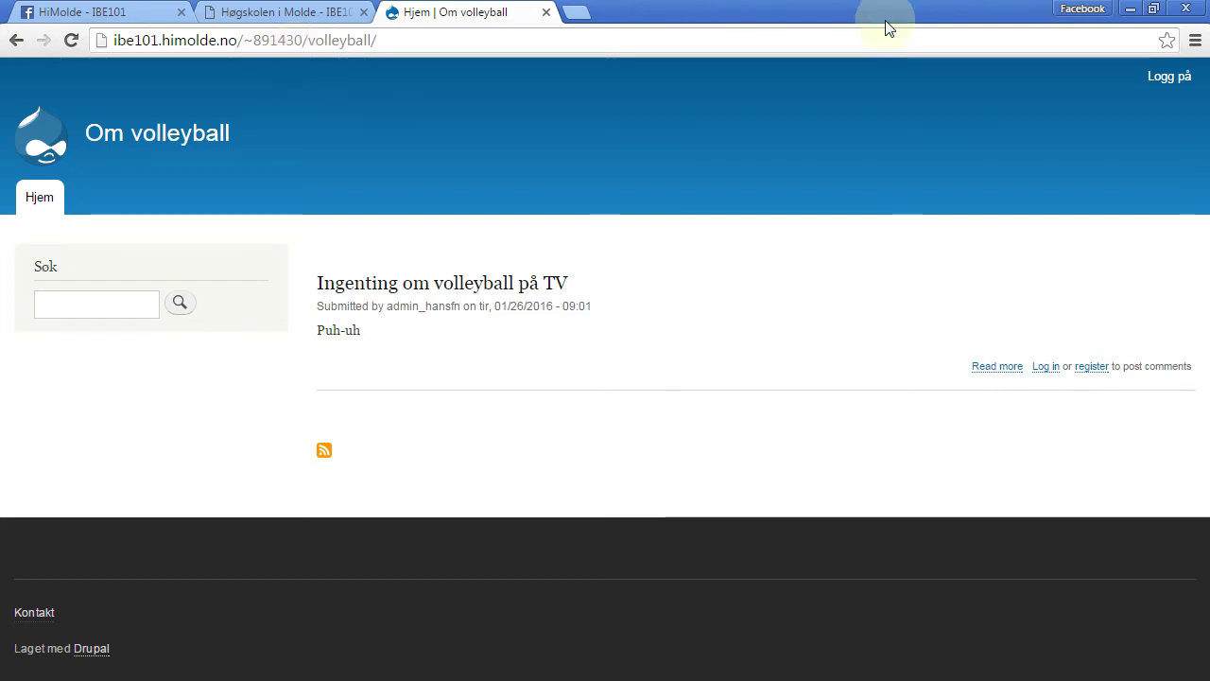
pyautogui.click(1158, 87)
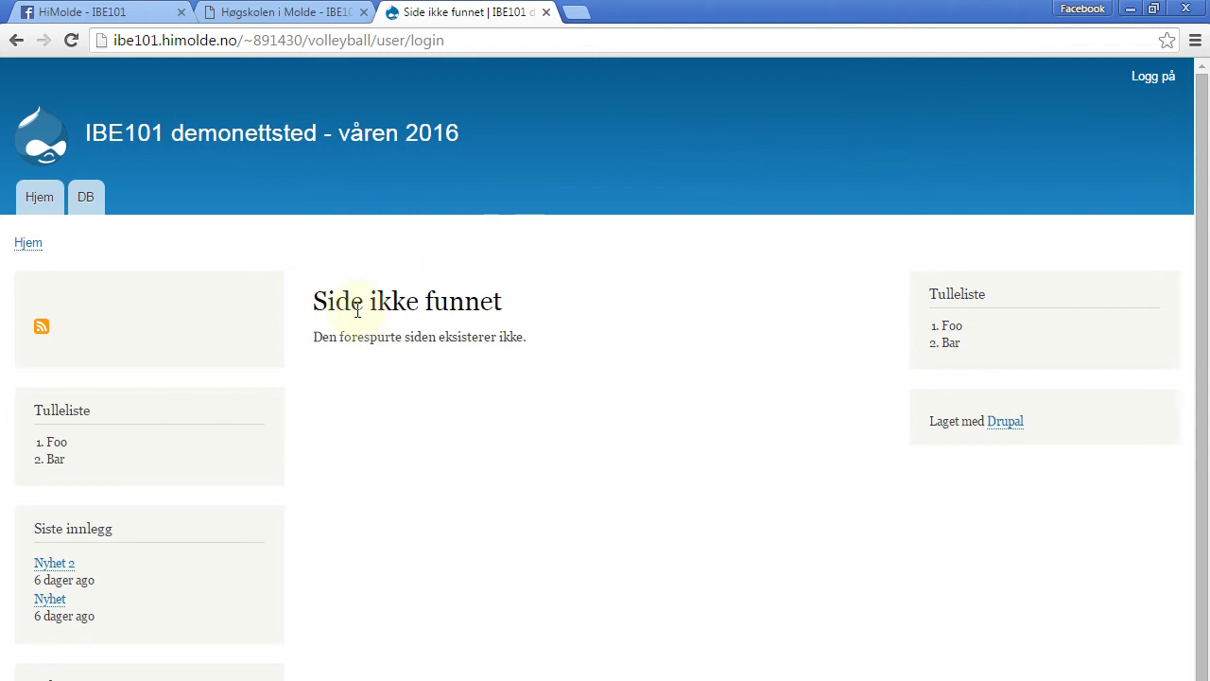
# Select the 'Side ikke funnet' heading, then launch FileZilla from the Windows search
pyautogui.moveTo(315, 301); pyautogui.dragTo(508, 262)
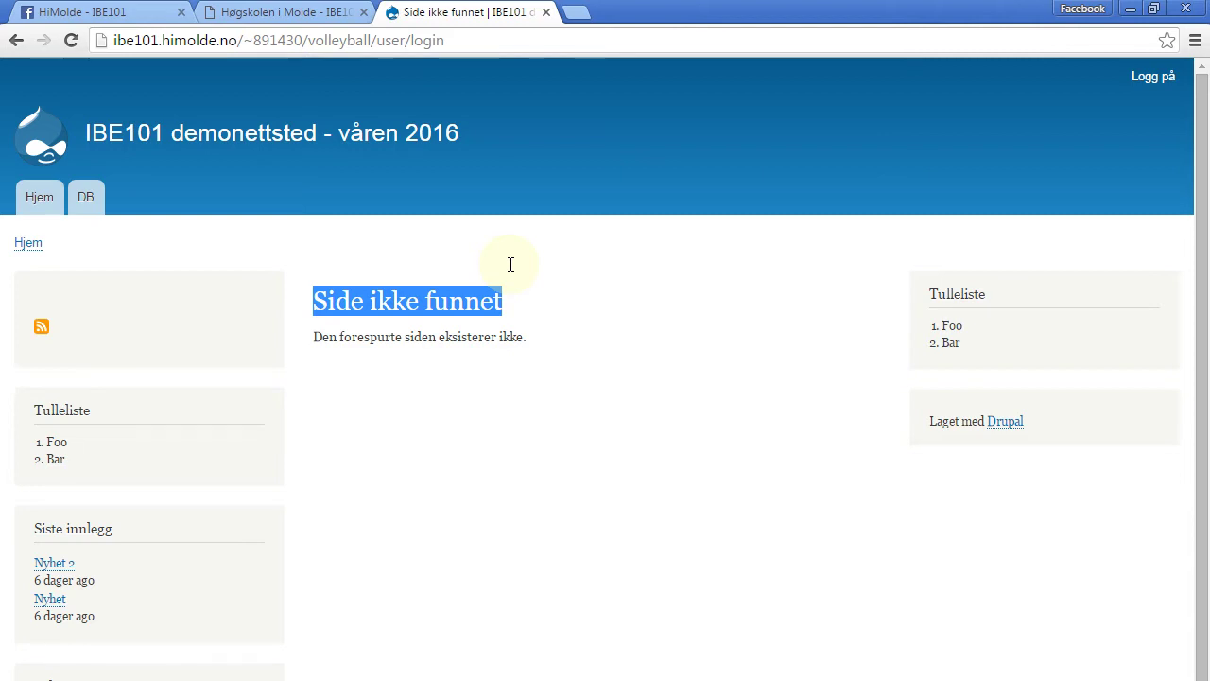
pyautogui.press('super')
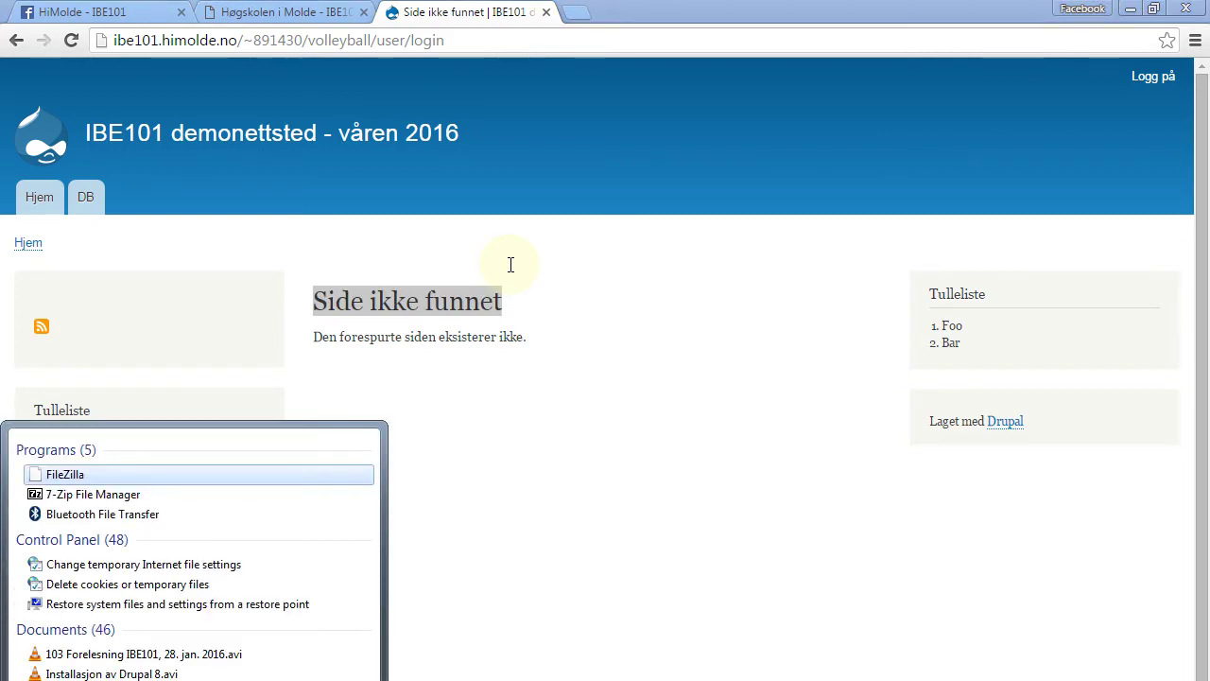
pyautogui.press('Return')
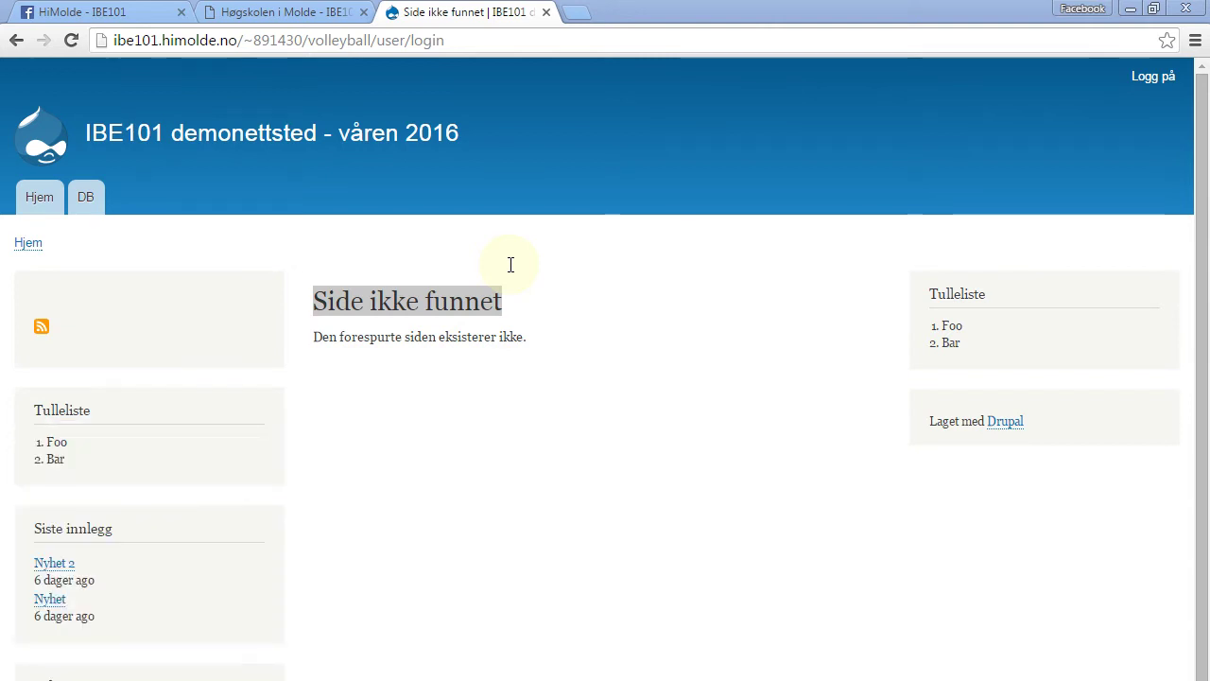
# Connect to the saved ibe101.himolde.no server in FileZilla using the account password
pyautogui.hotkey('ctrl', 's')
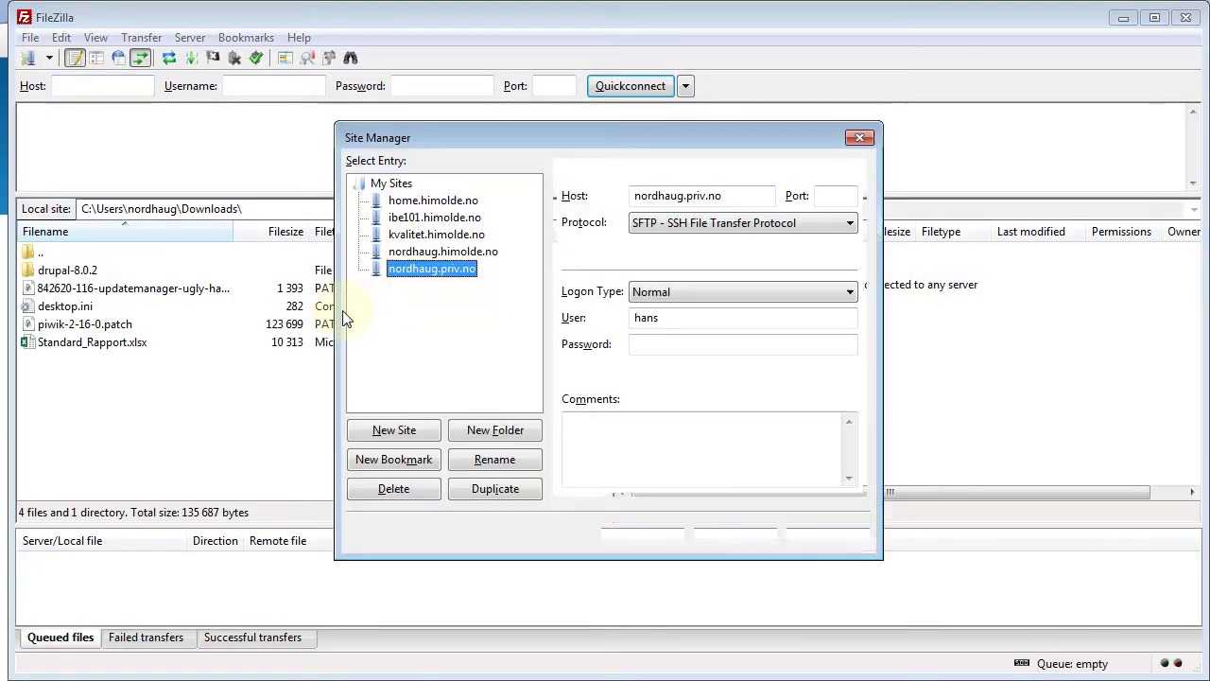
pyautogui.click(462, 218)
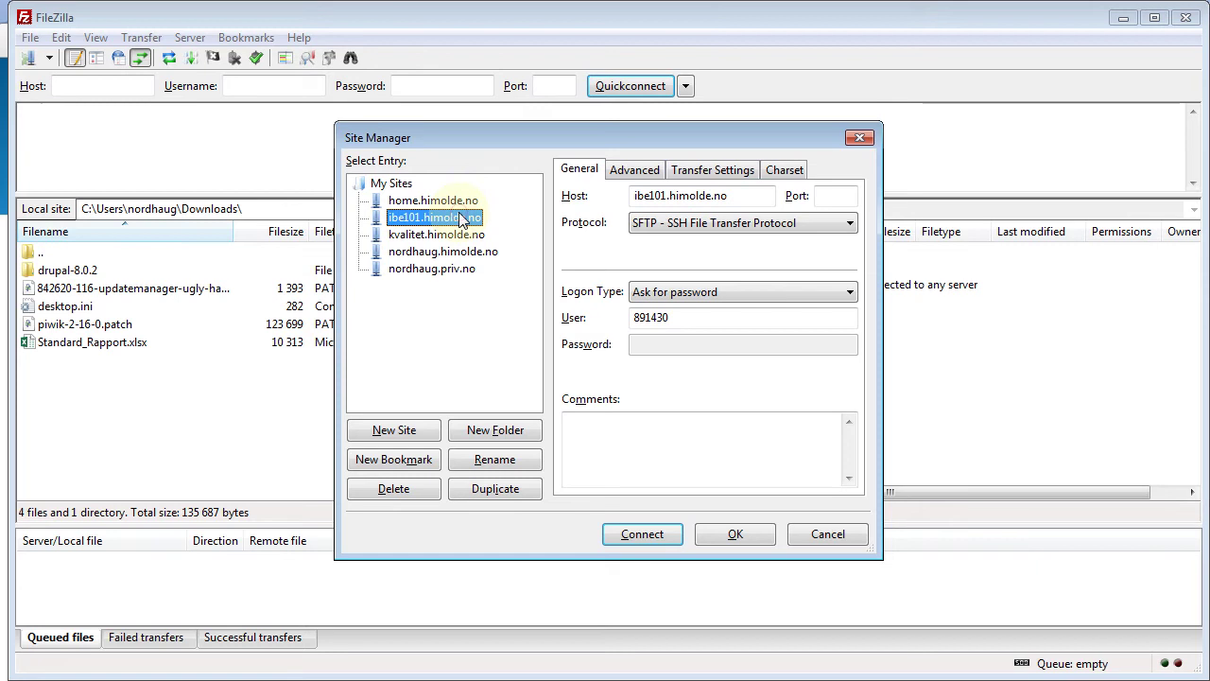
pyautogui.click(633, 533)
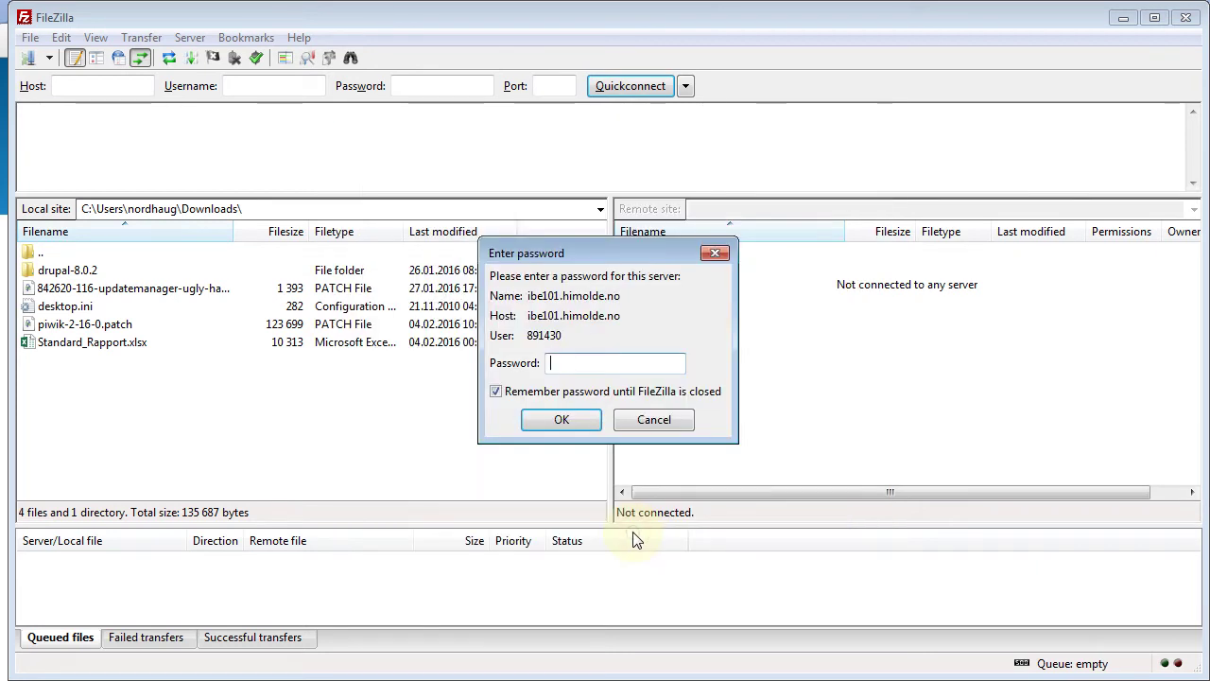
pyautogui.write('********')
pyautogui.press('Return')
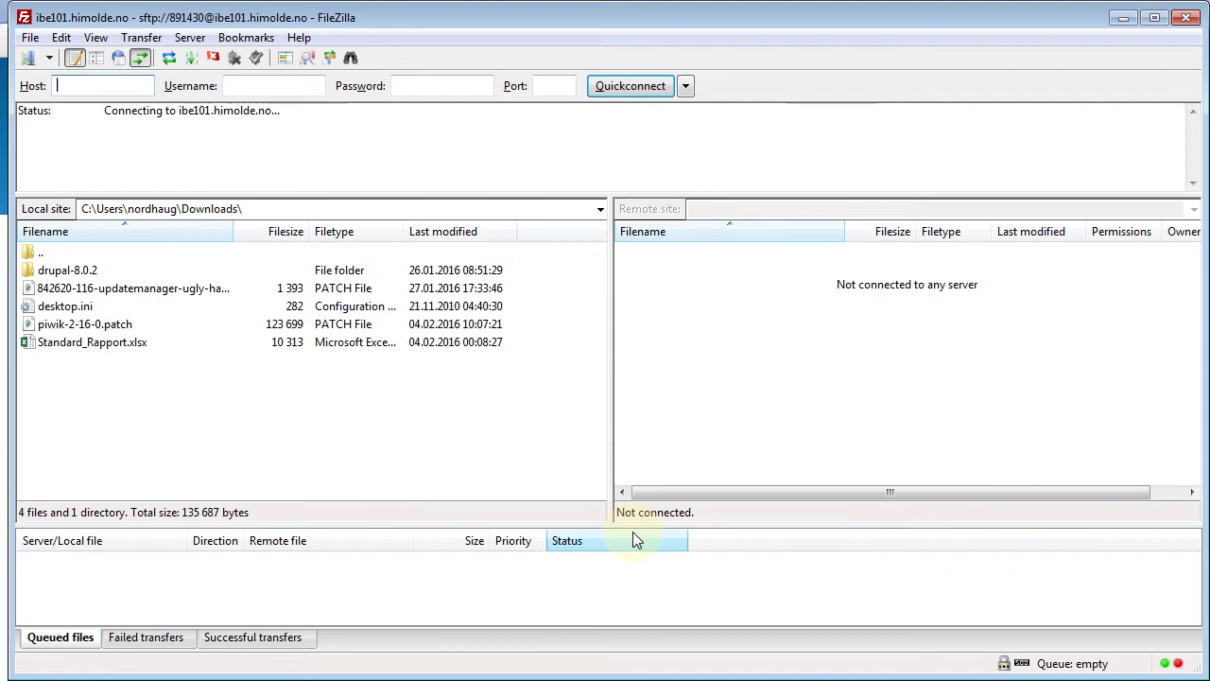
# Browse into www > volleyball and open its .htaccess file with View/Edit
pyautogui.doubleClick(667, 306)
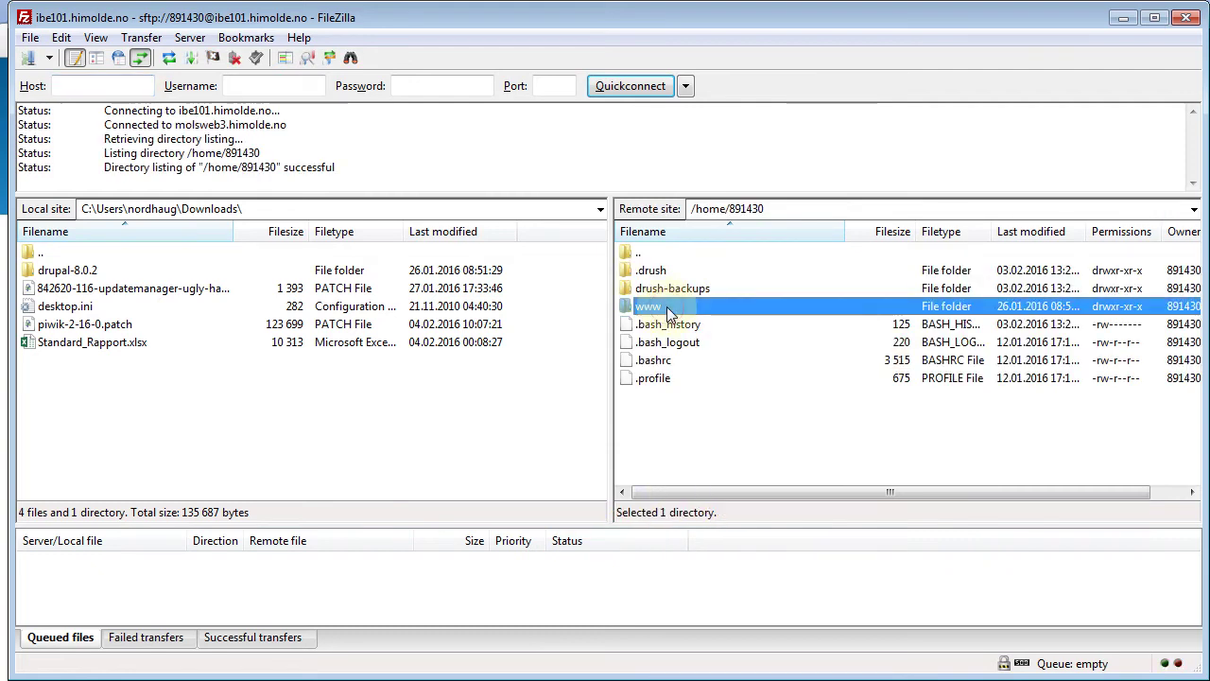
pyautogui.doubleClick(650, 272)
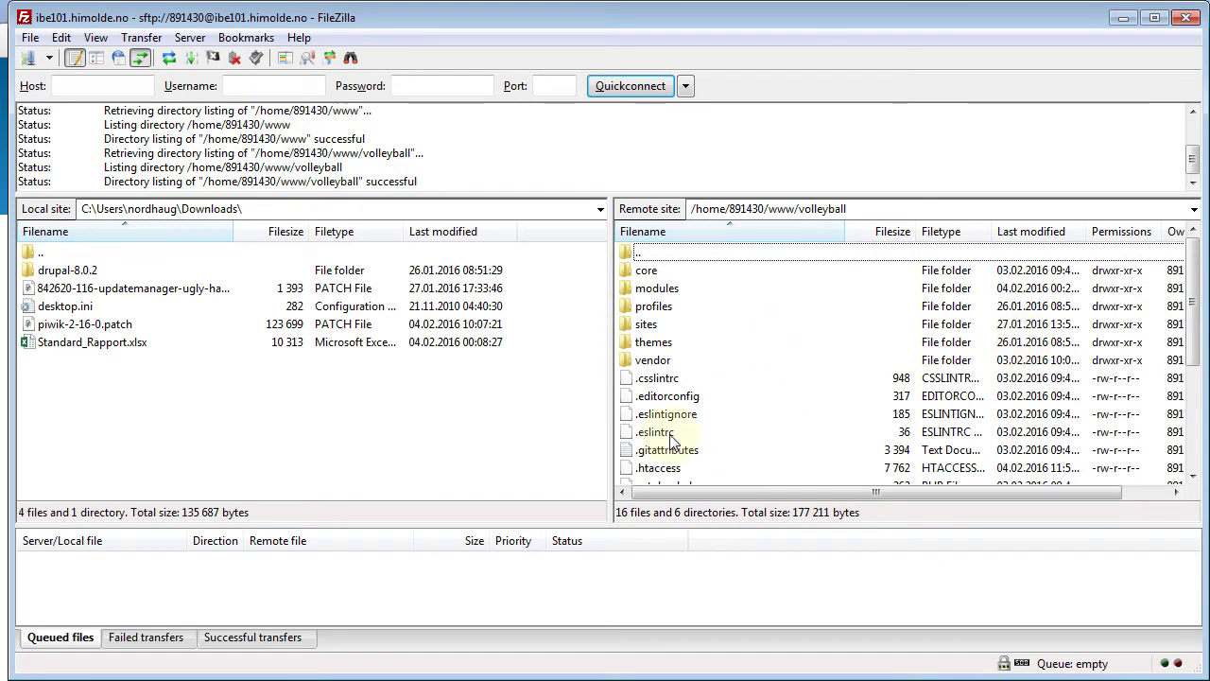
pyautogui.click(665, 469)
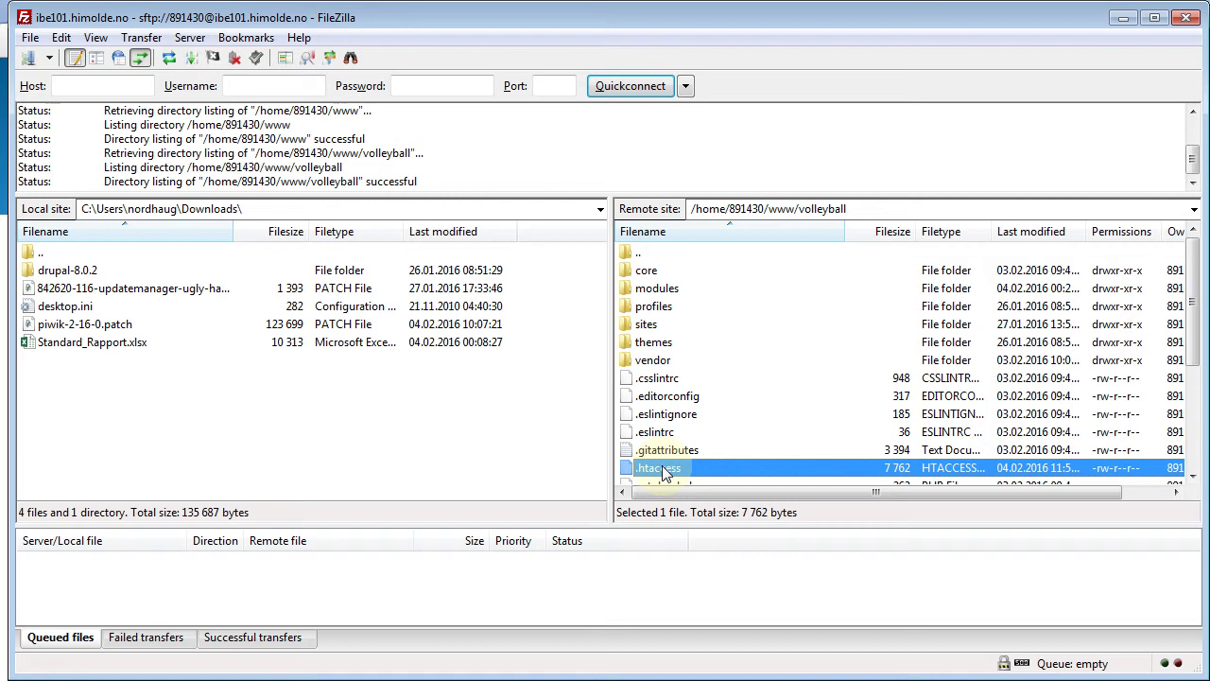
pyautogui.rightClick(665, 473)
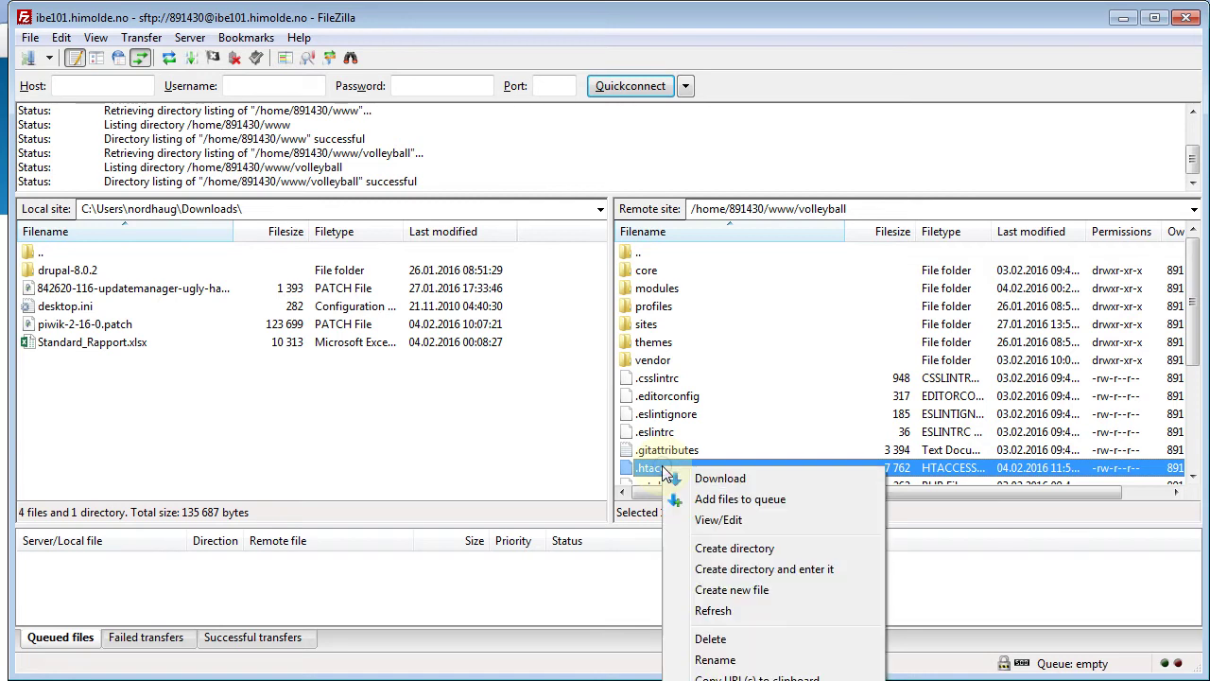
pyautogui.click(732, 521)
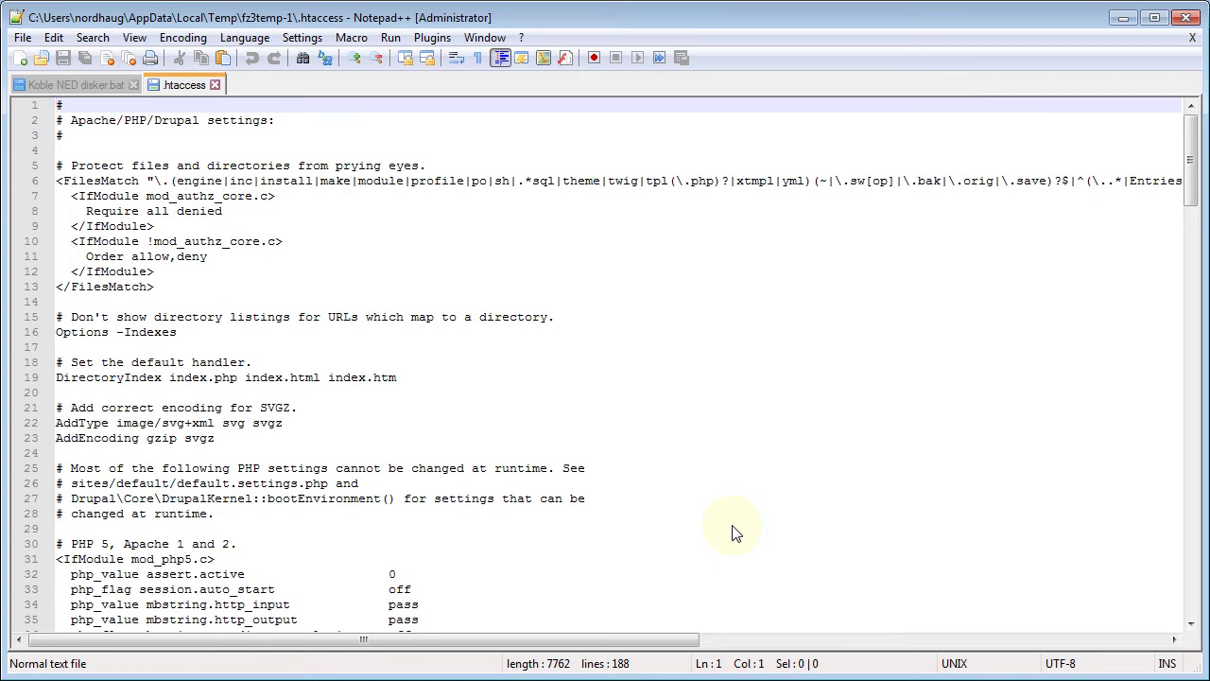
# Search .htaccess case-sensitively for 'Base' and jump to line 119's '# RewriteBase /drupal'
pyautogui.hotkey('ctrl', 'f')
pyautogui.write('base')
pyautogui.press('Return')
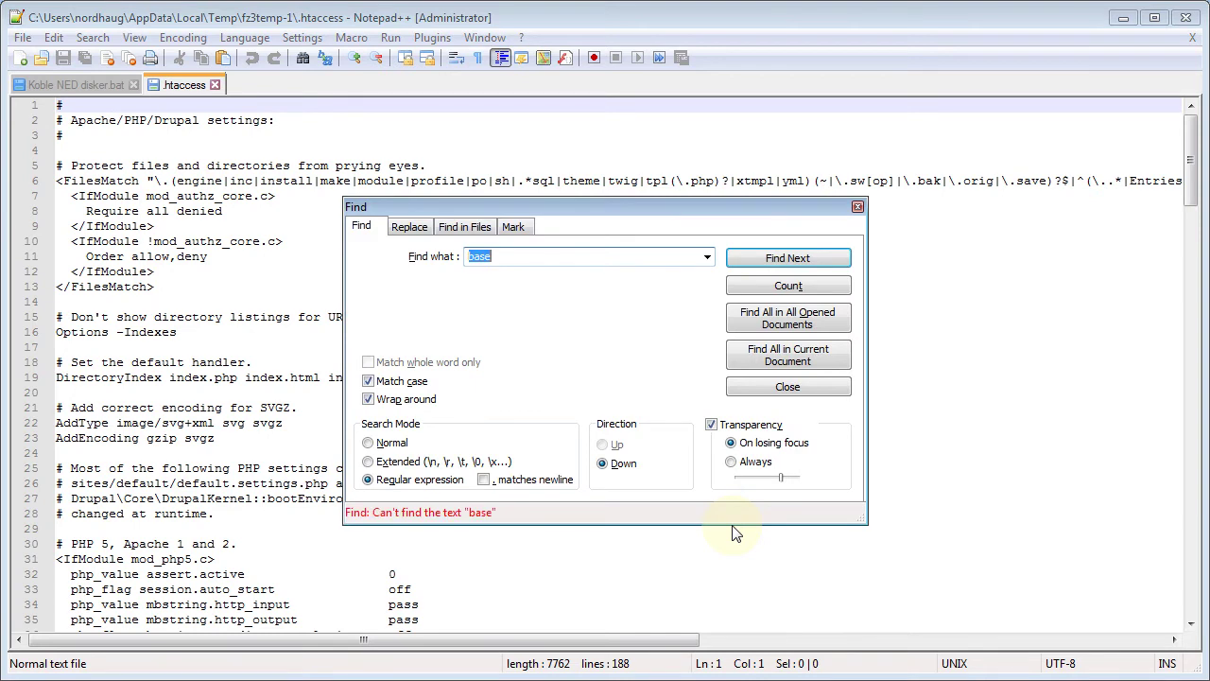
pyautogui.press('Left')
pyautogui.press('Right')
pyautogui.press('Right')
pyautogui.press('Delete')
pyautogui.write('B')
pyautogui.press('Return')
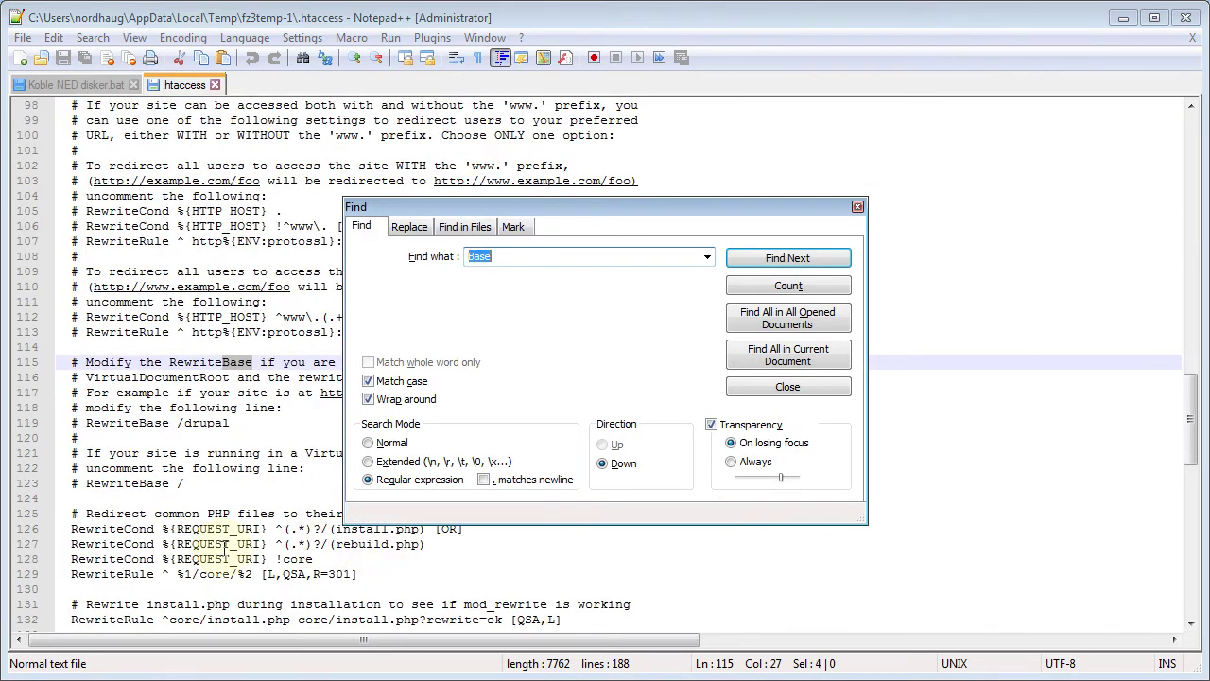
pyautogui.click(107, 433)
pyautogui.click(85, 423)
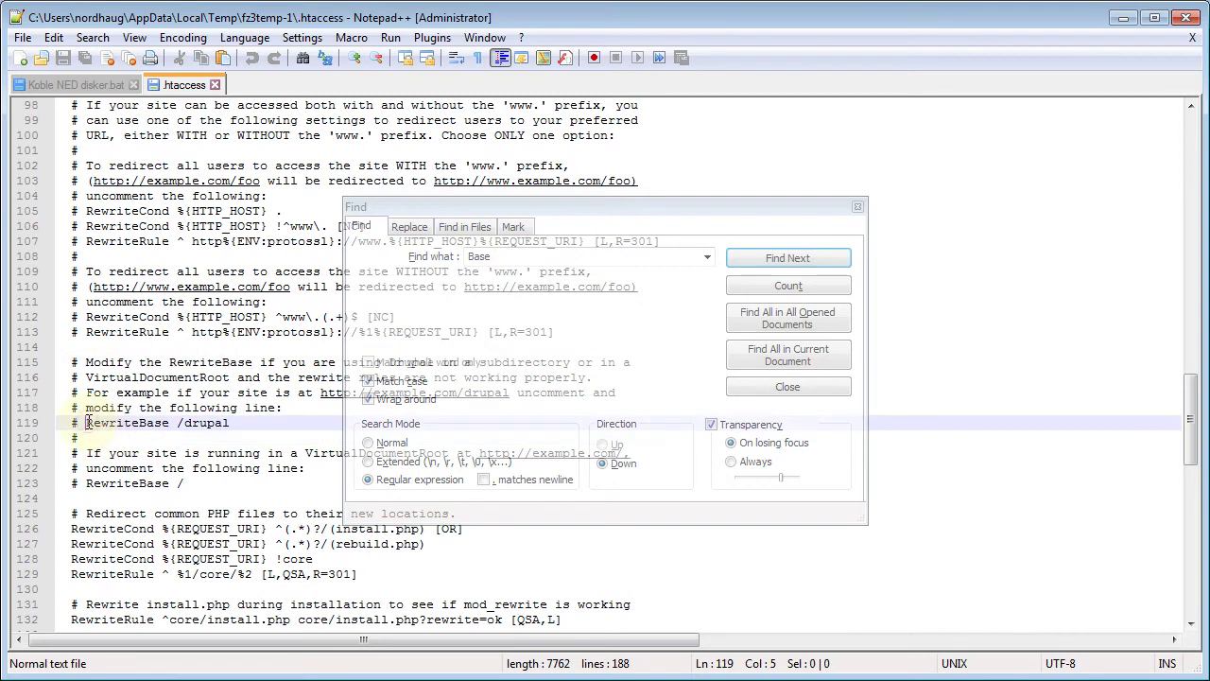
pyautogui.click(858, 207)
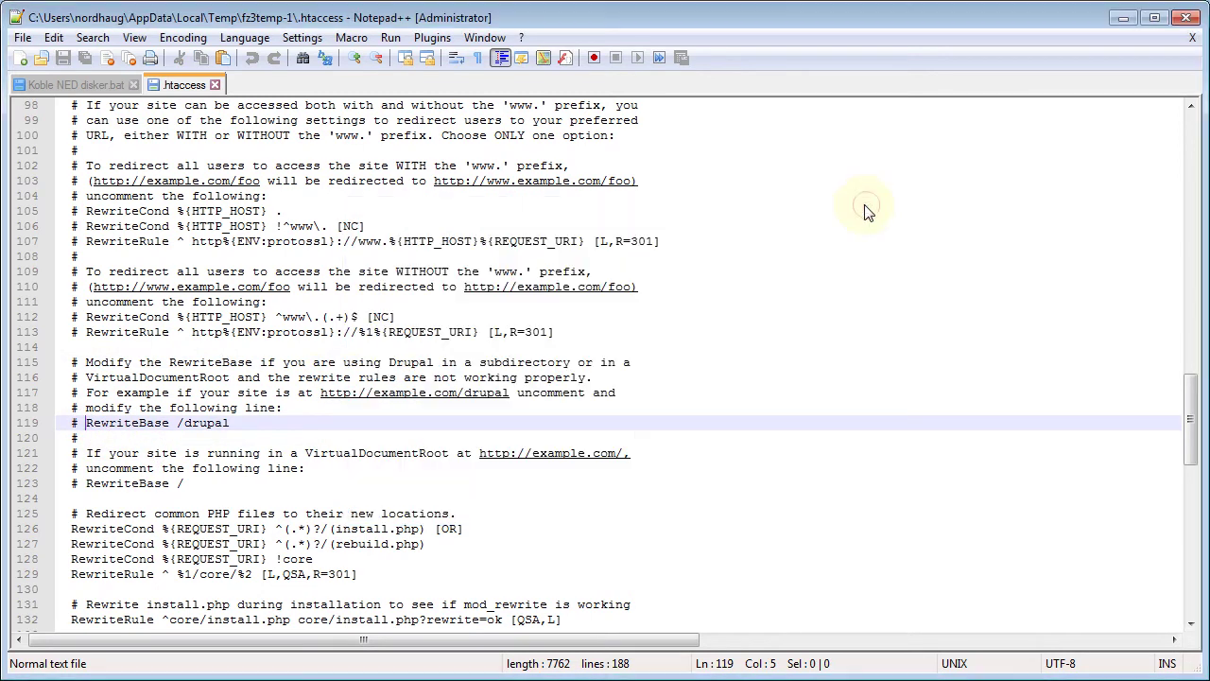
# Uncomment line 119 and point RewriteBase at the user directory's /volleyball/ path
pyautogui.press('BackSpace')
pyautogui.press('BackSpace')
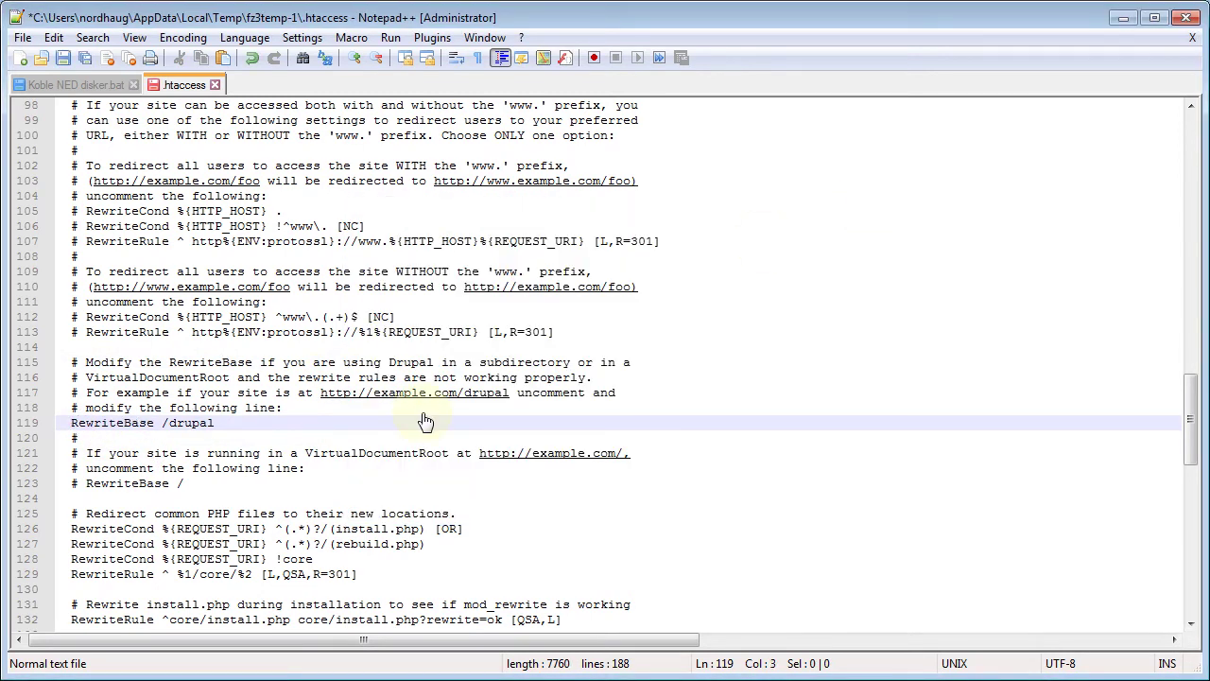
pyautogui.press('End')
pyautogui.hotkey('ctrl', 'Left')
pyautogui.hotkey('shift', 'Right')
pyautogui.hotkey('shift', 'Right')
pyautogui.hotkey('shift', 'Right')
pyautogui.hotkey('shift', 'Right')
pyautogui.hotkey('shift', 'Right')
pyautogui.hotkey('shift', 'Right')
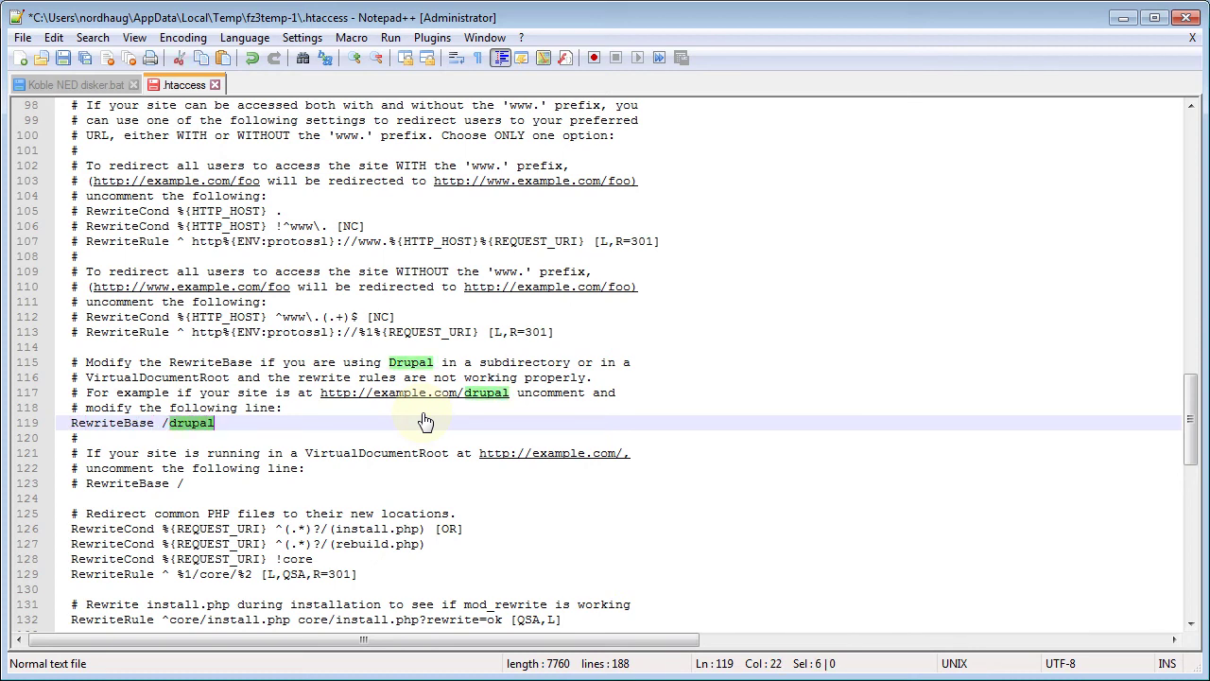
pyautogui.press('Delete')
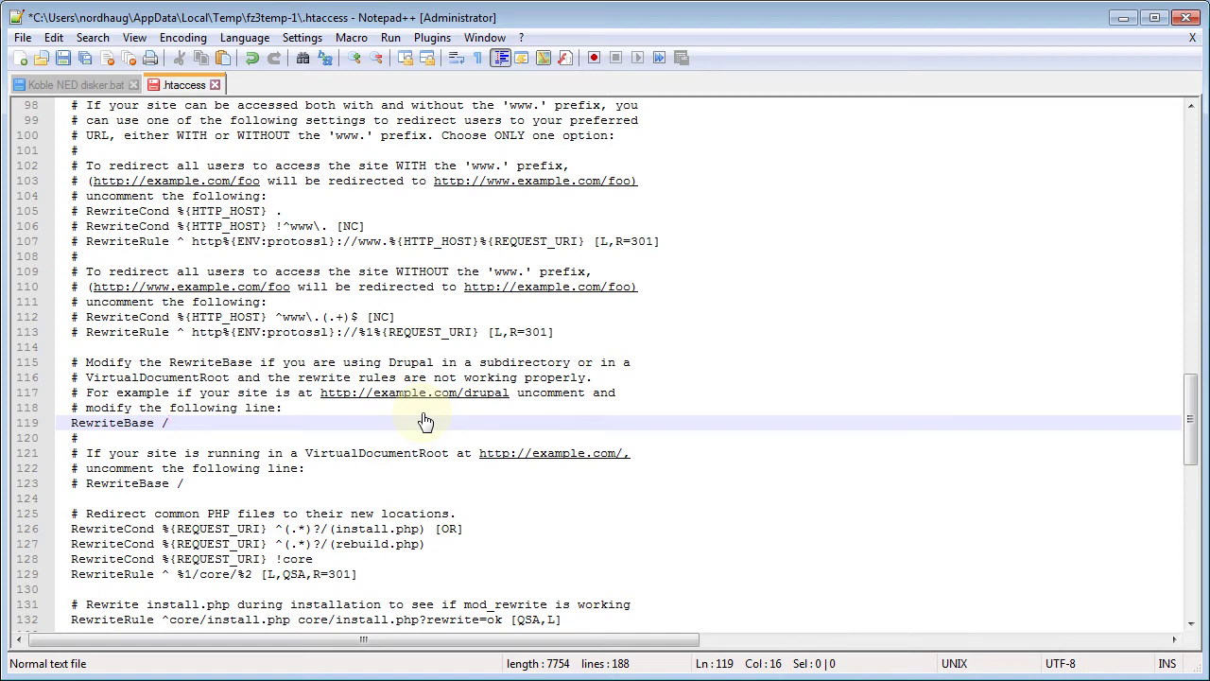
pyautogui.write('~891430/volleyball/')
# Save .htaccess, upload it to the server, close FileZilla and reload the login page
pyautogui.hotkey('alt', 'Tab')
pyautogui.press('Tab')
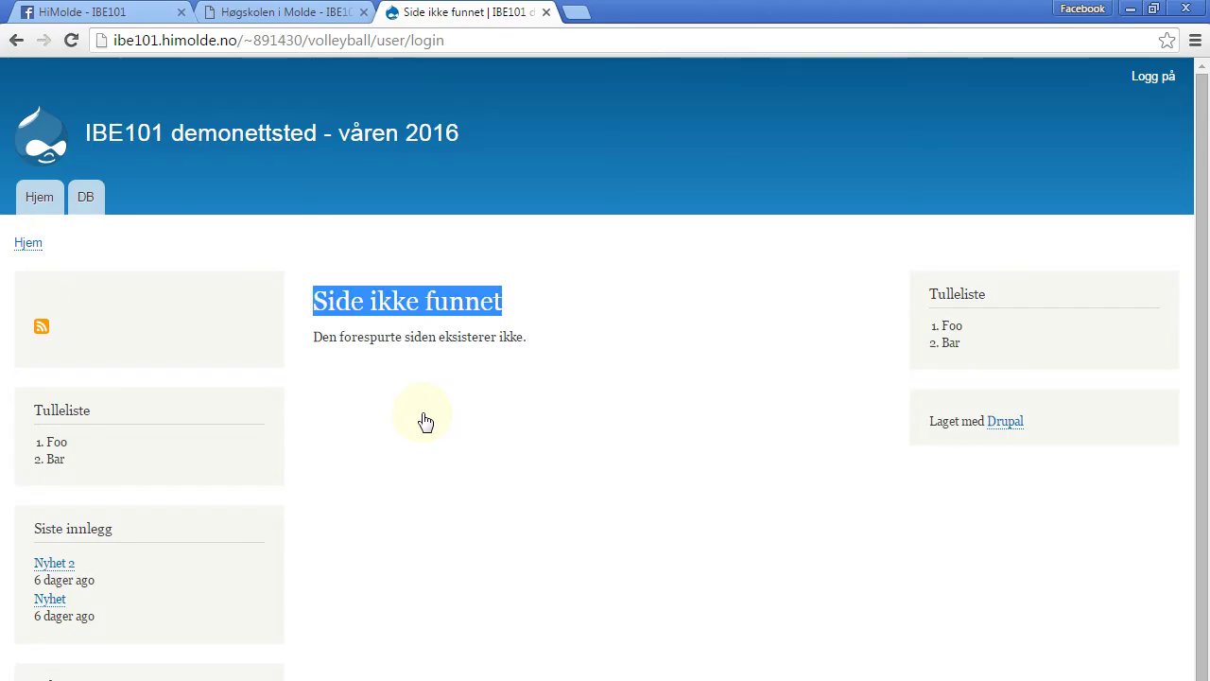
pyautogui.hotkey('alt', 'Tab')
pyautogui.hotkey('ctrl', 's')
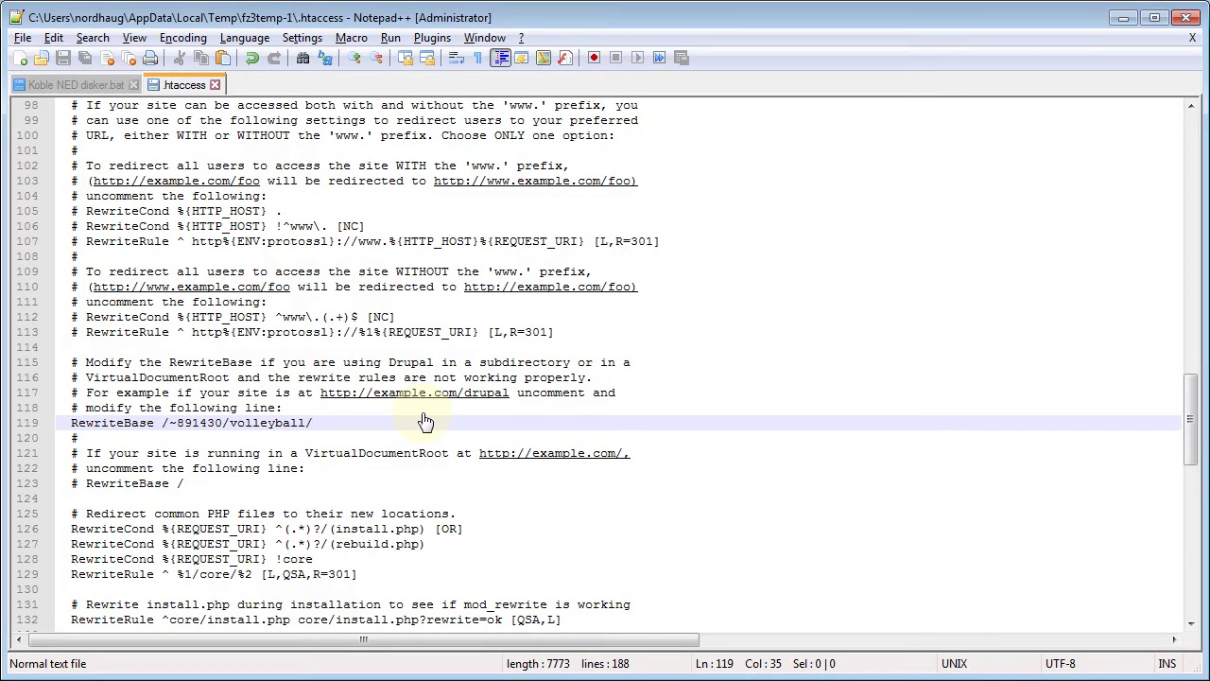
pyautogui.hotkey('alt', 'Tab')
pyautogui.hotkey('alt', 'Tab')
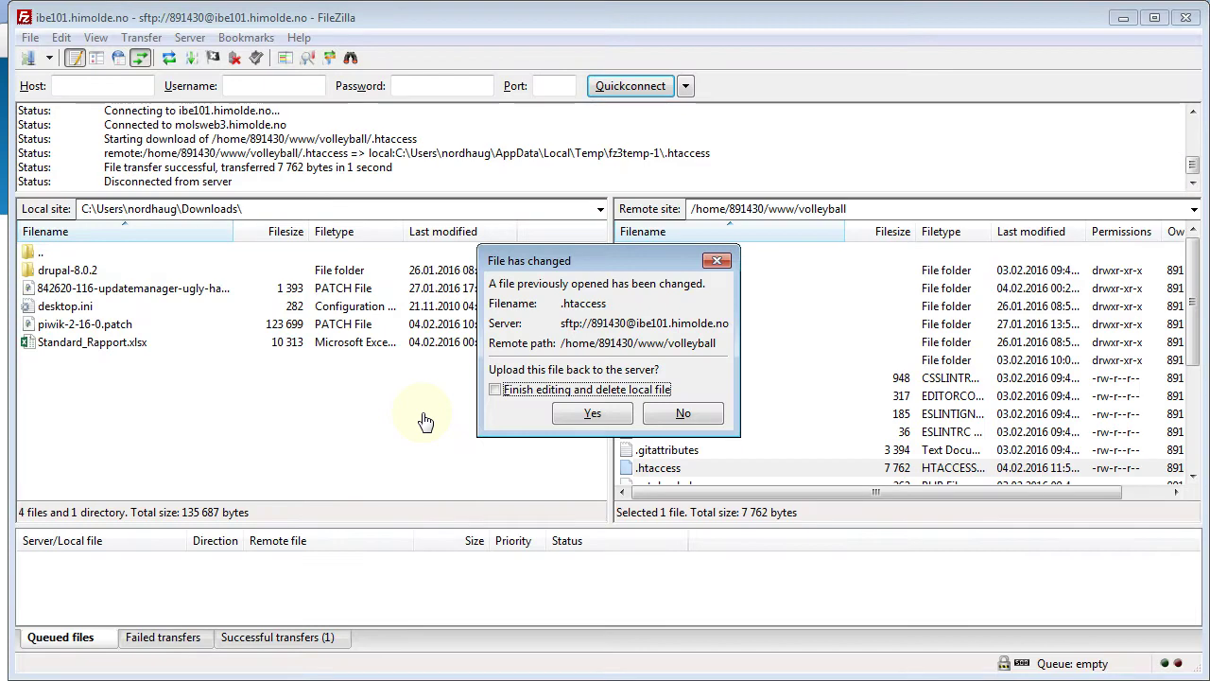
pyautogui.click(601, 415)
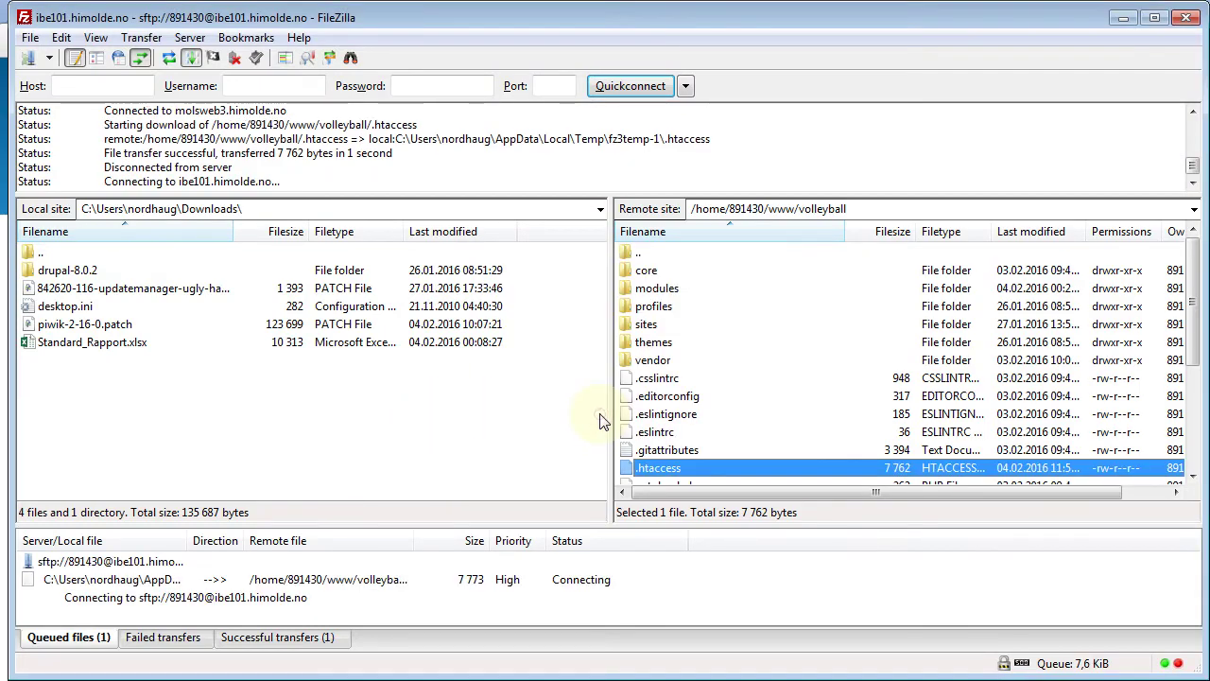
pyautogui.click(1186, 17)
pyautogui.hotkey('alt', 'Tab')
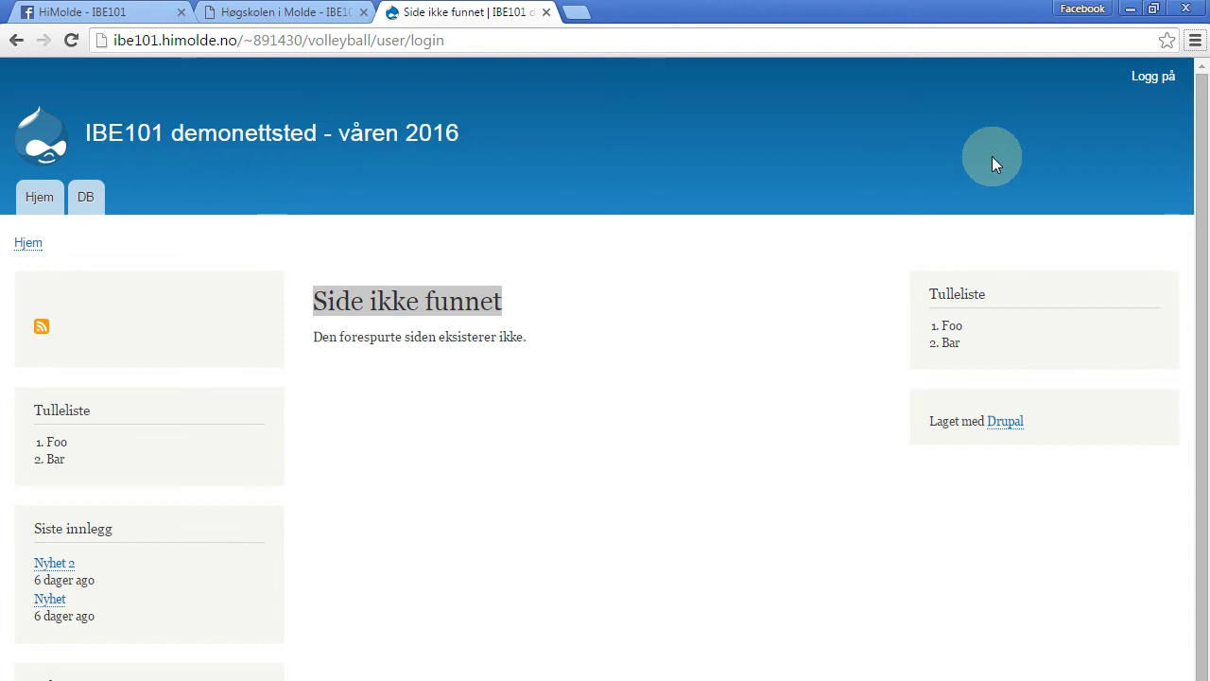
pyautogui.press('F5')
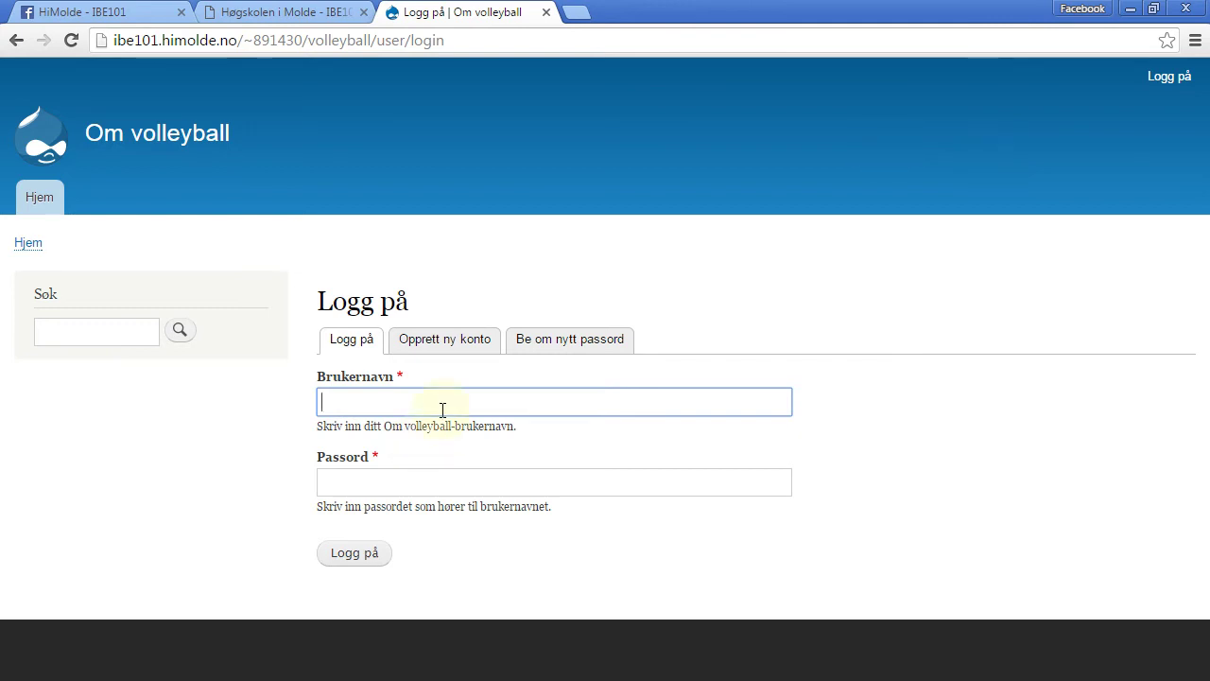
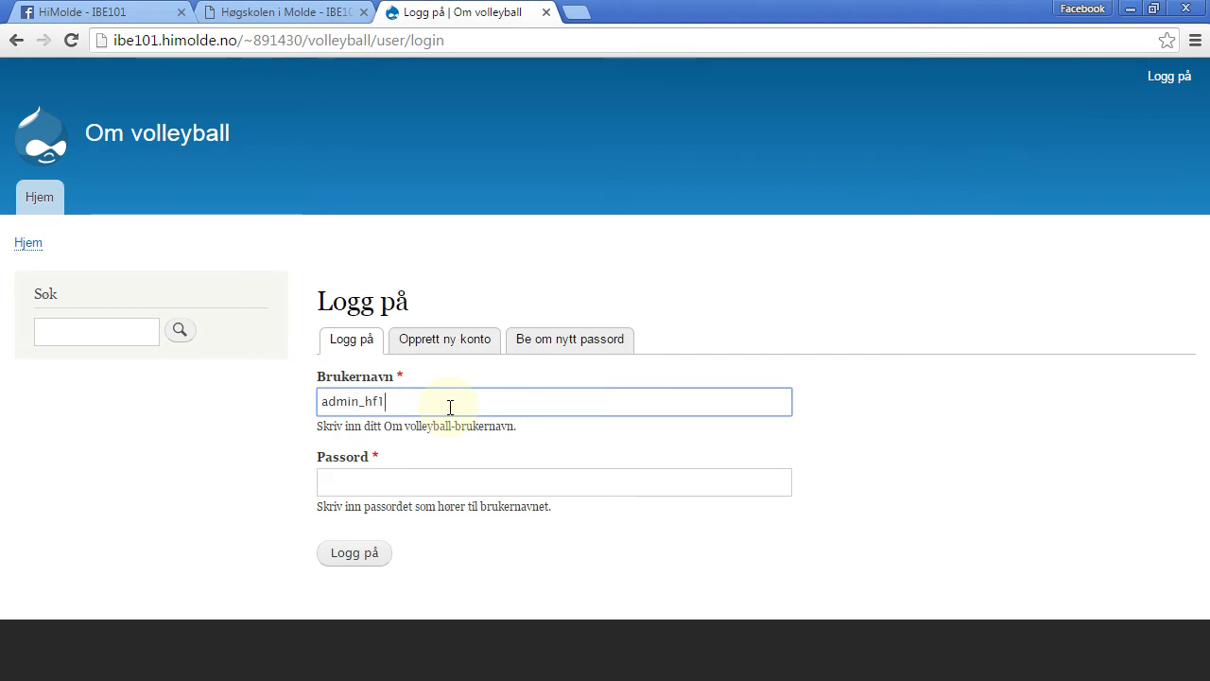
# Log in to Om volleyball with the administrator username and password
pyautogui.press('Tab')
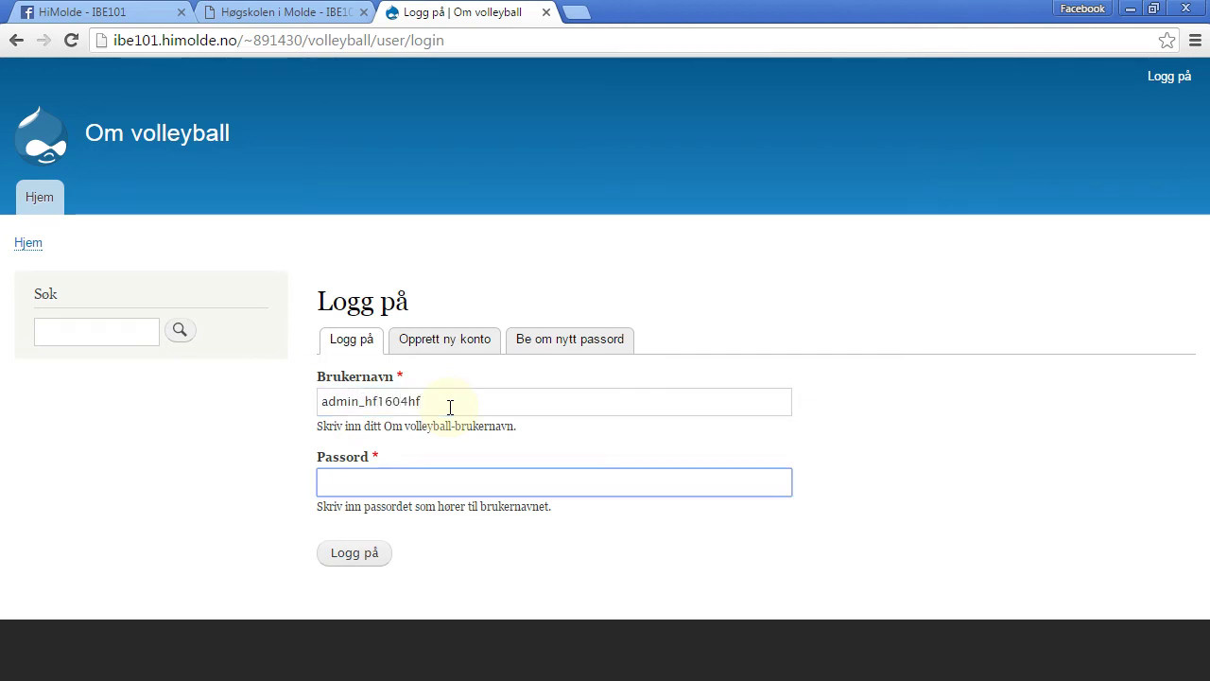
pyautogui.click(450, 407)
pyautogui.press('BackSpace')
pyautogui.press('BackSpace')
pyautogui.press('BackSpace')
pyautogui.press('BackSpace')
pyautogui.press('BackSpace')
pyautogui.press('BackSpace')
pyautogui.press('BackSpace')
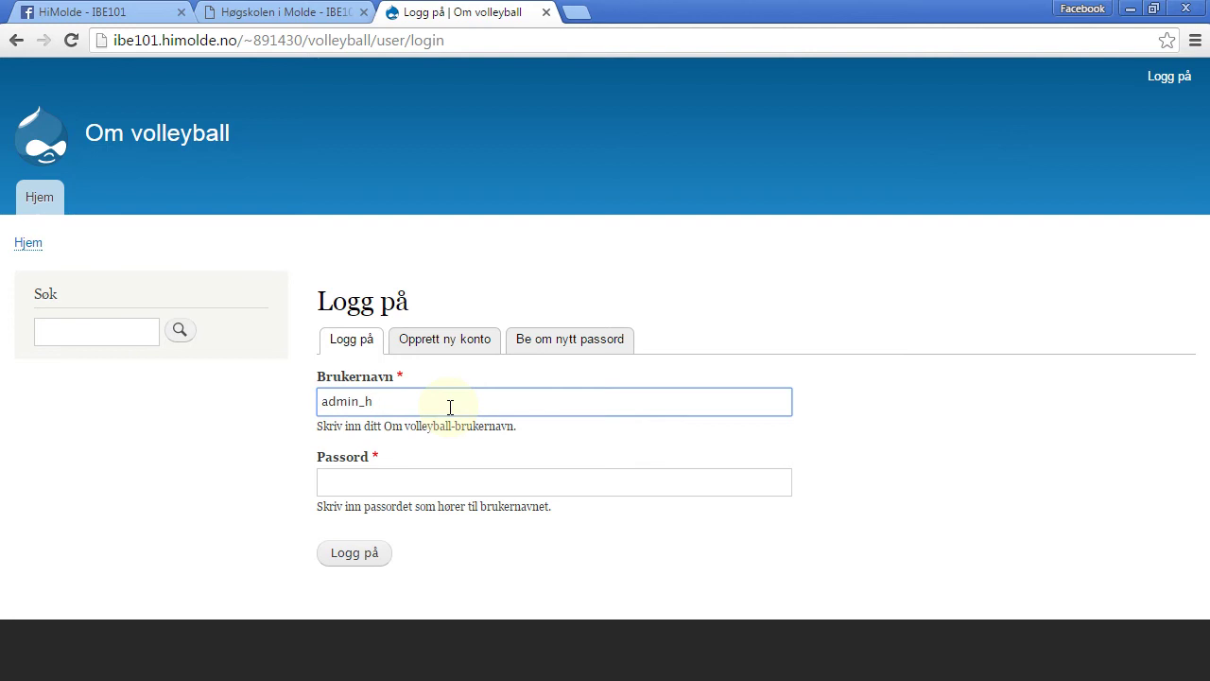
pyautogui.write('ansf')
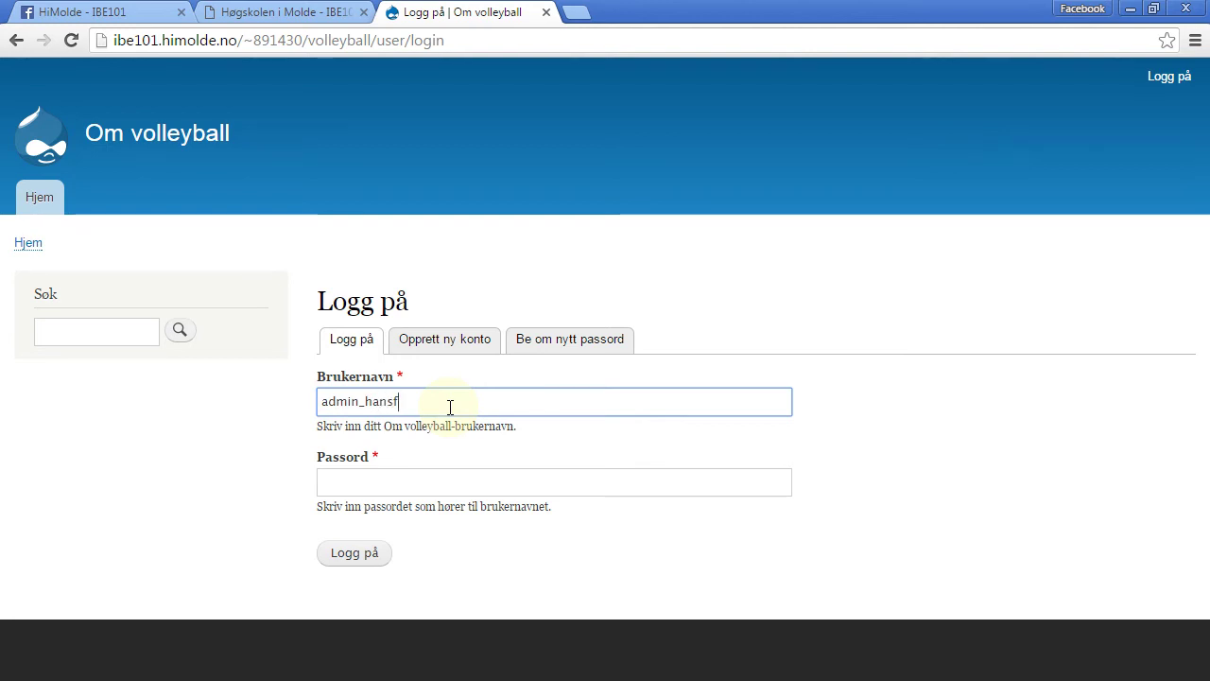
pyautogui.write('n')
pyautogui.press('Tab')
pyautogui.write('***')
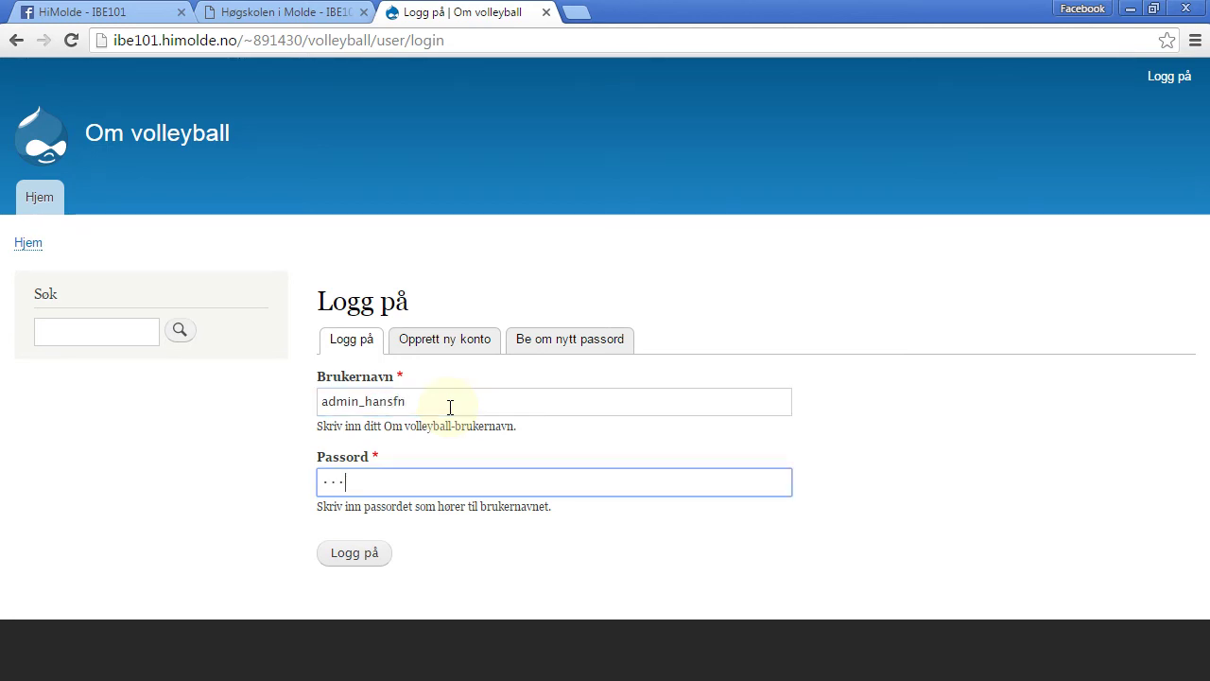
pyautogui.write('*****')
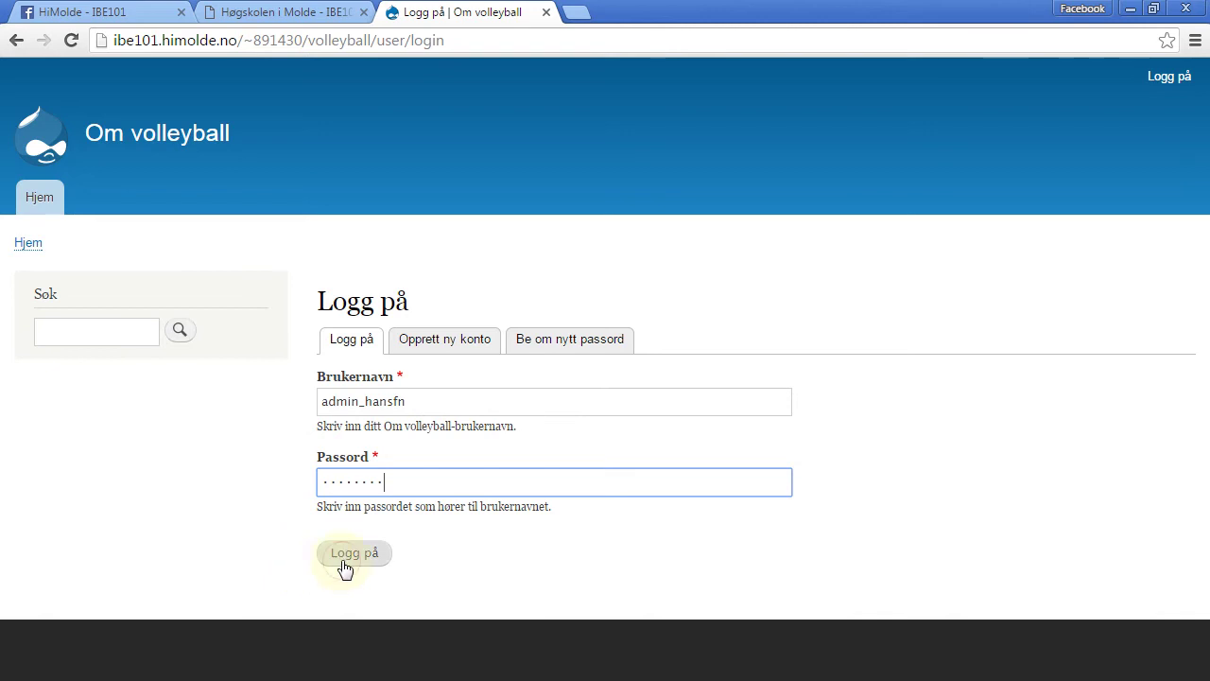
pyautogui.click(345, 566)
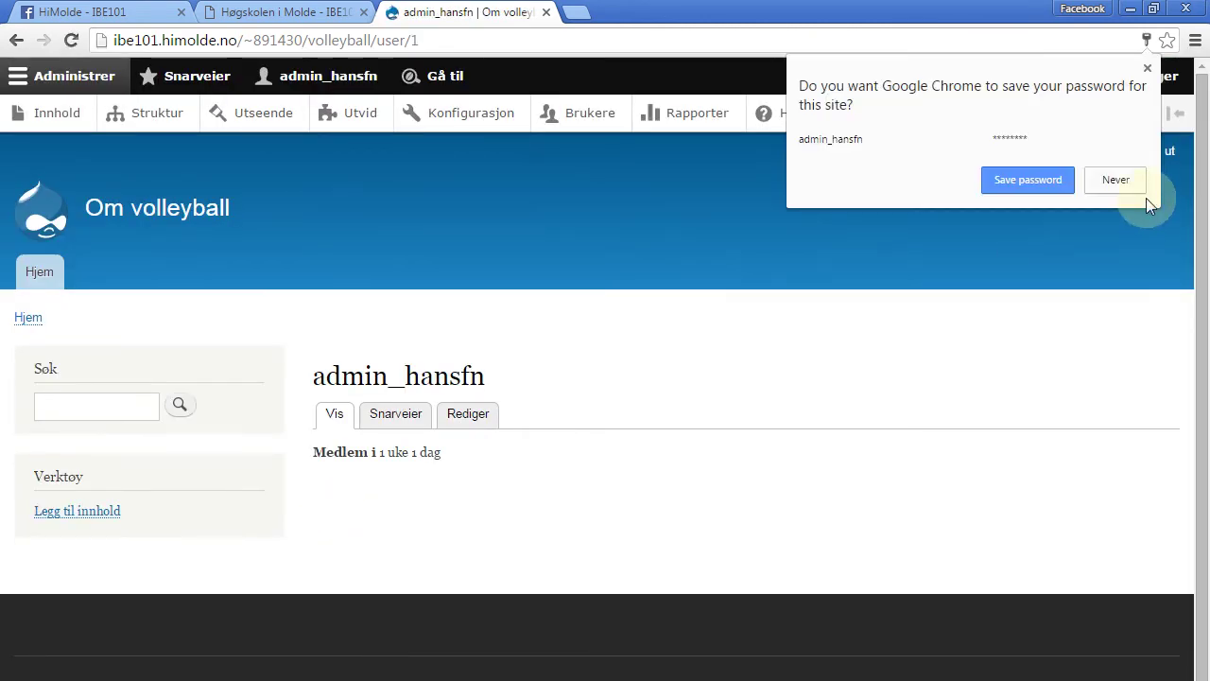
# Decline Chrome's offer to save the password by choosing Never
pyautogui.click(1119, 188)
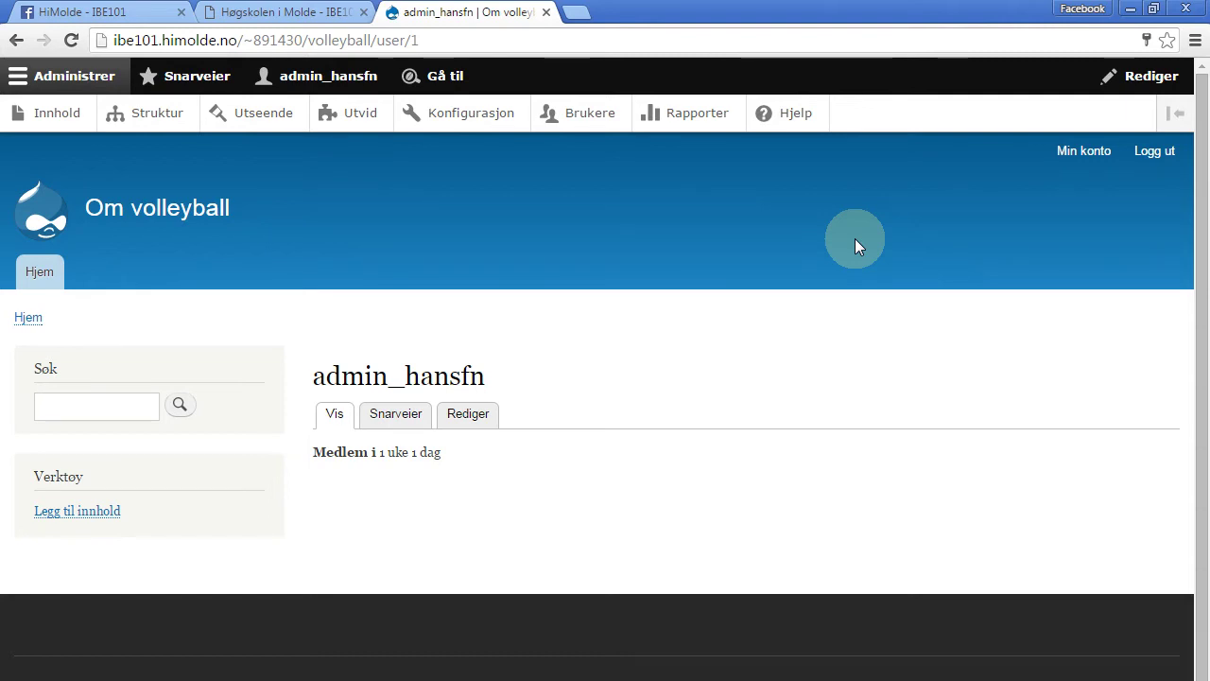
# Return to Chrome and switch to the course information tab
pyautogui.hotkey('alt', 'Tab')
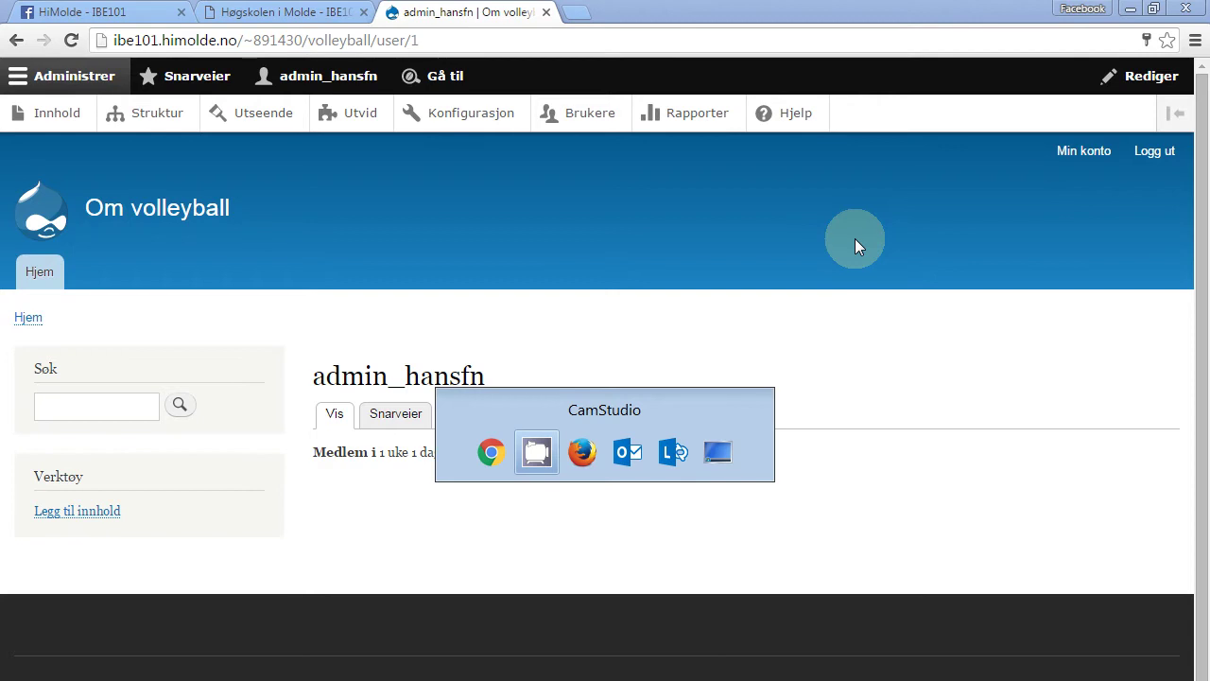
pyautogui.press('Tab')
pyautogui.hotkey('alt', 'Tab')
pyautogui.press('Tab')
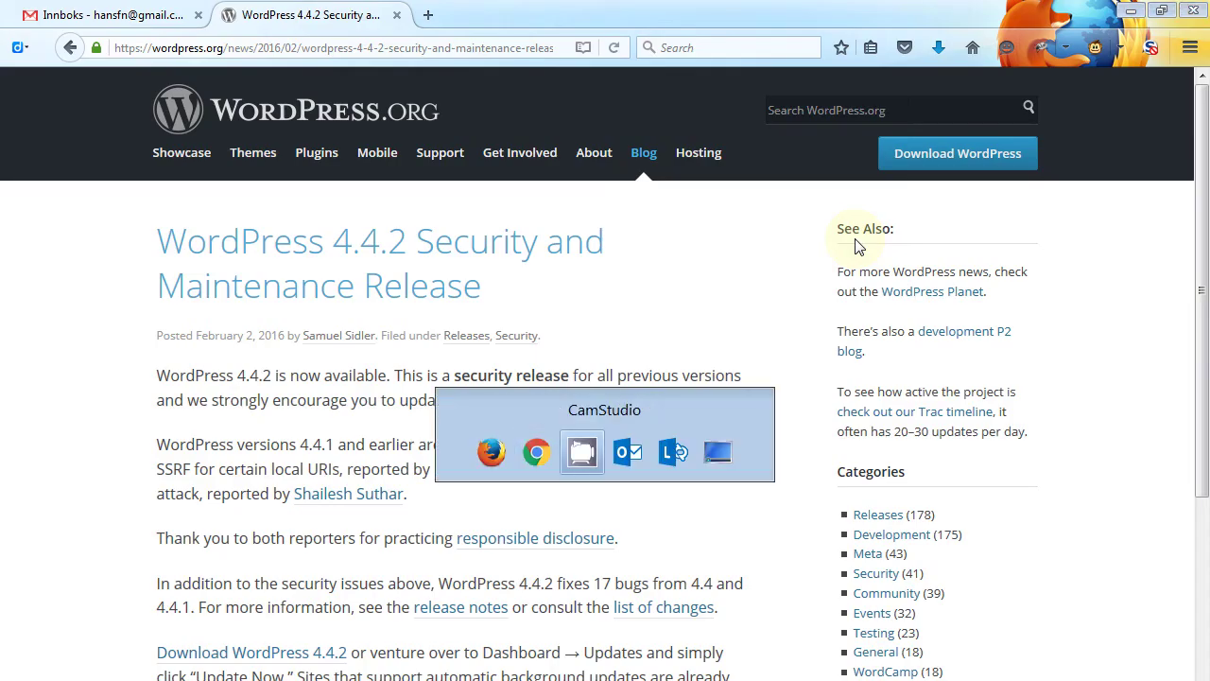
pyautogui.press('Tab')
pyautogui.press('Tab')
pyautogui.press('Tab')
pyautogui.press('Tab')
pyautogui.press('Tab')
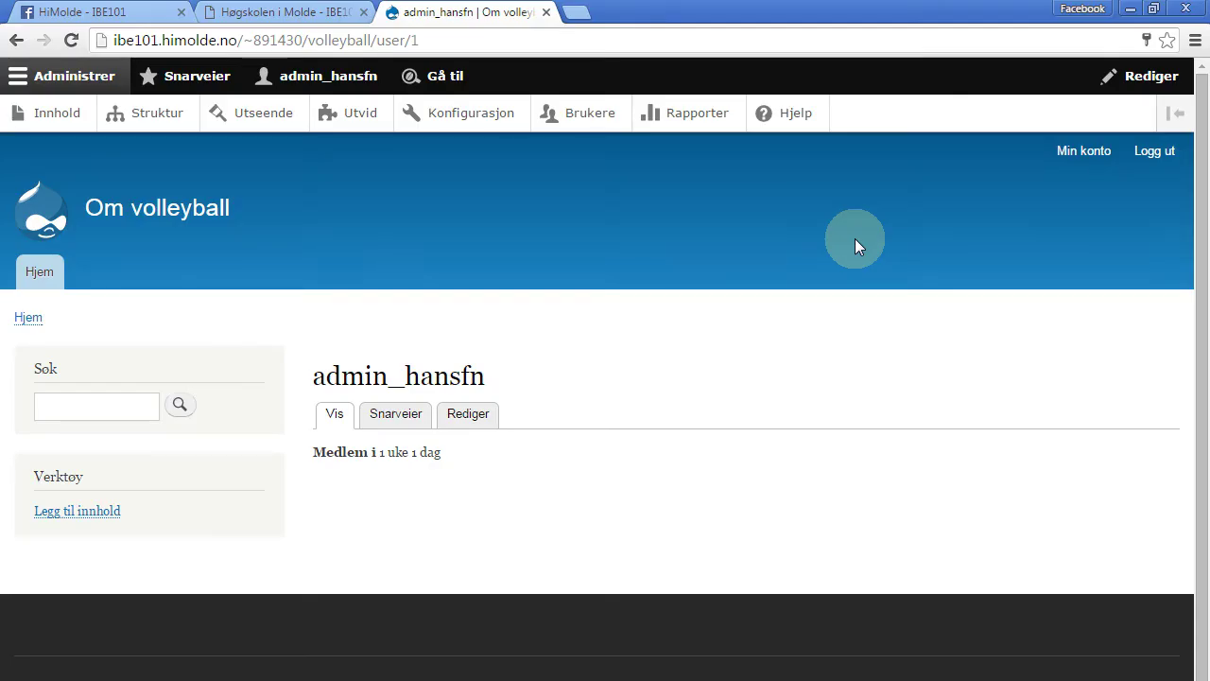
pyautogui.hotkey('ctrl', '1')
pyautogui.hotkey('ctrl', '2')
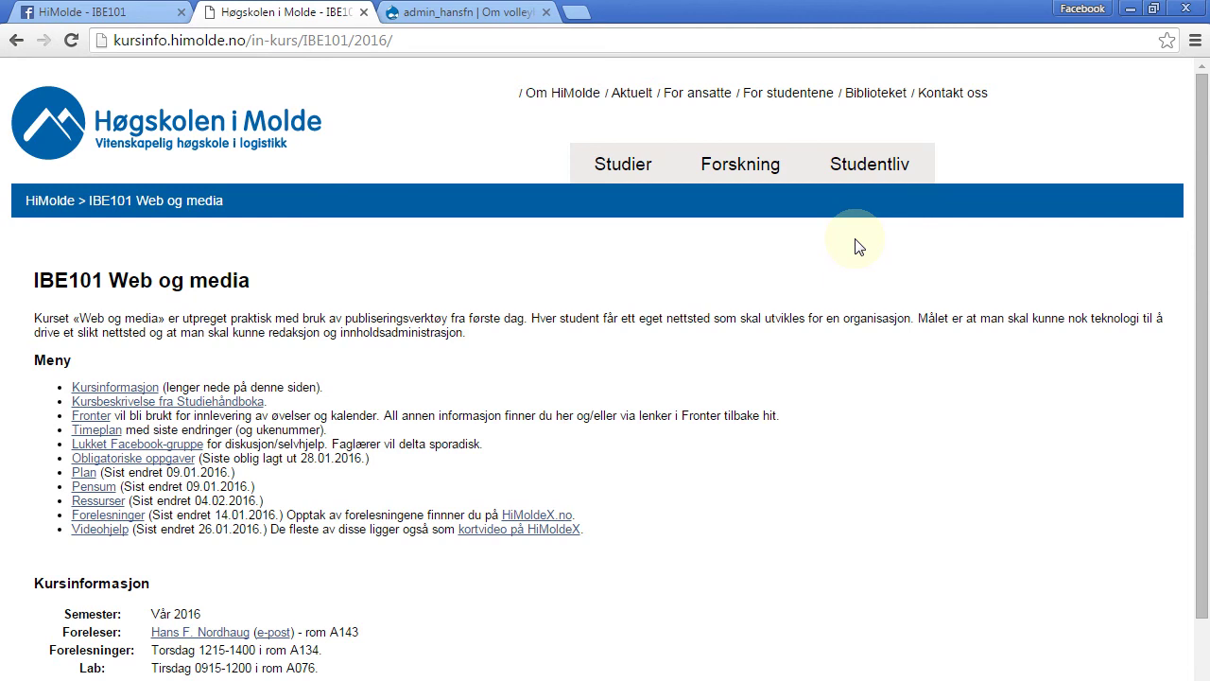
# Open the 04-enda-mer-om-drupal lecture from Forelesninger and show it full screen
pyautogui.click(108, 515)
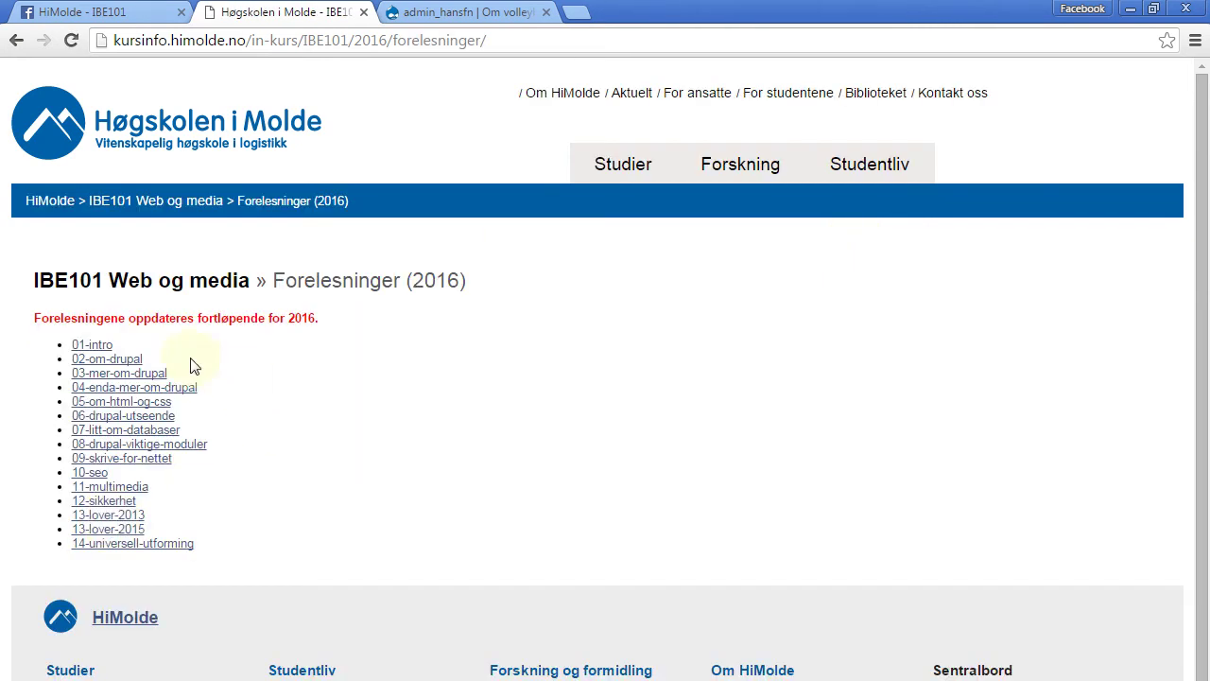
pyautogui.click(145, 388)
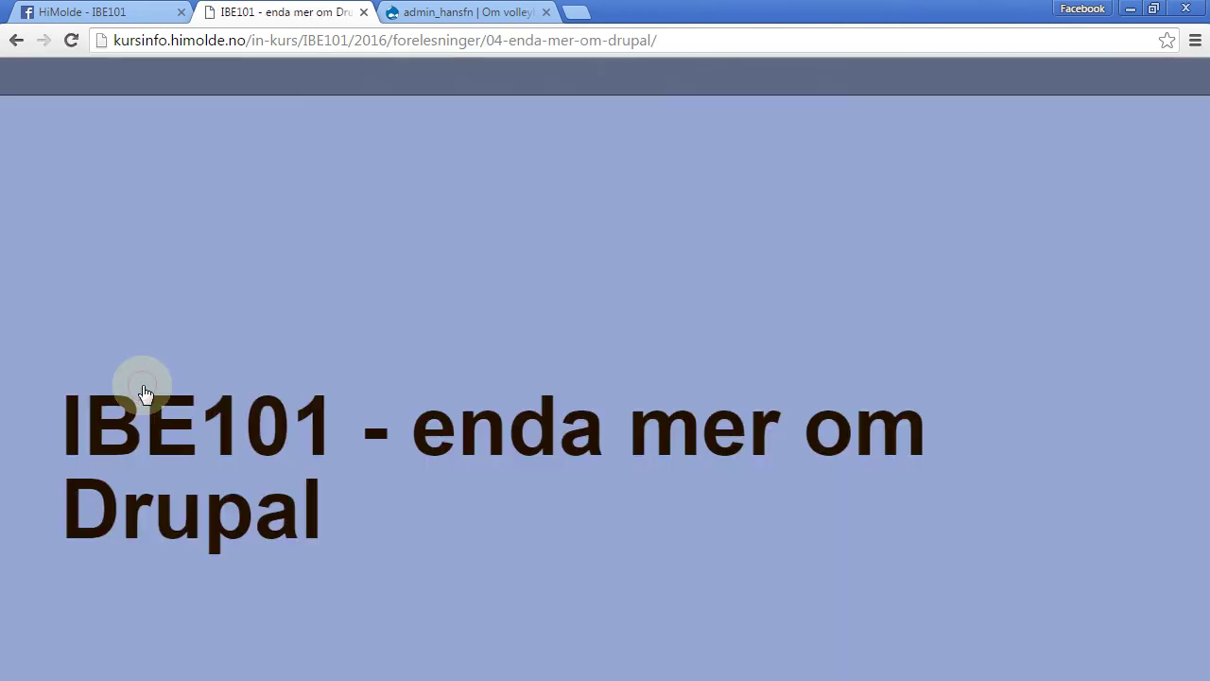
pyautogui.press('F11')
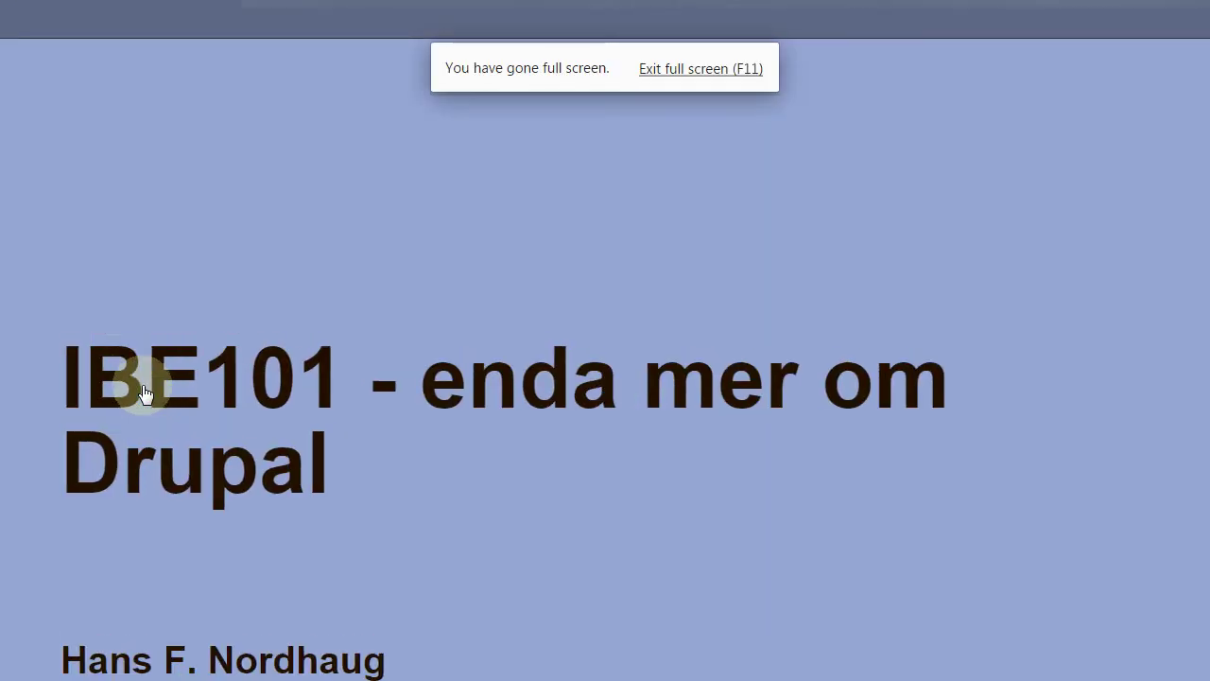
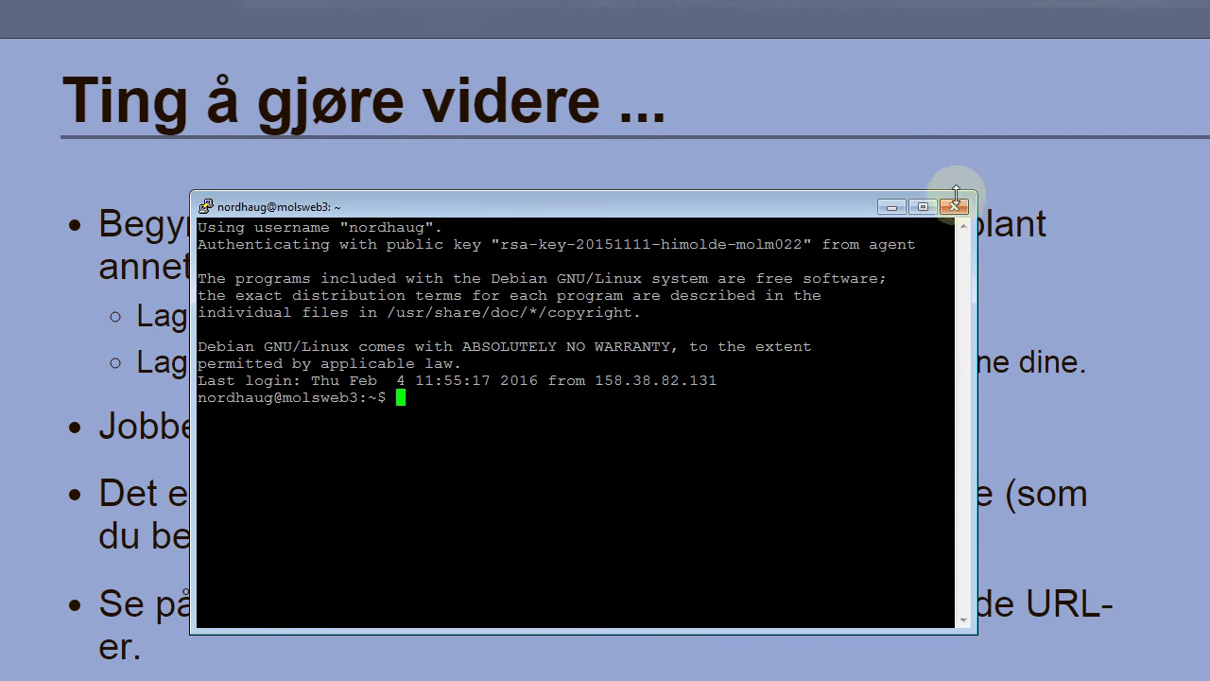
# In the maximized PuTTY, list the www folder and confirm modules holds only LICENSE.txt and README.txt
pyautogui.click(923, 206)
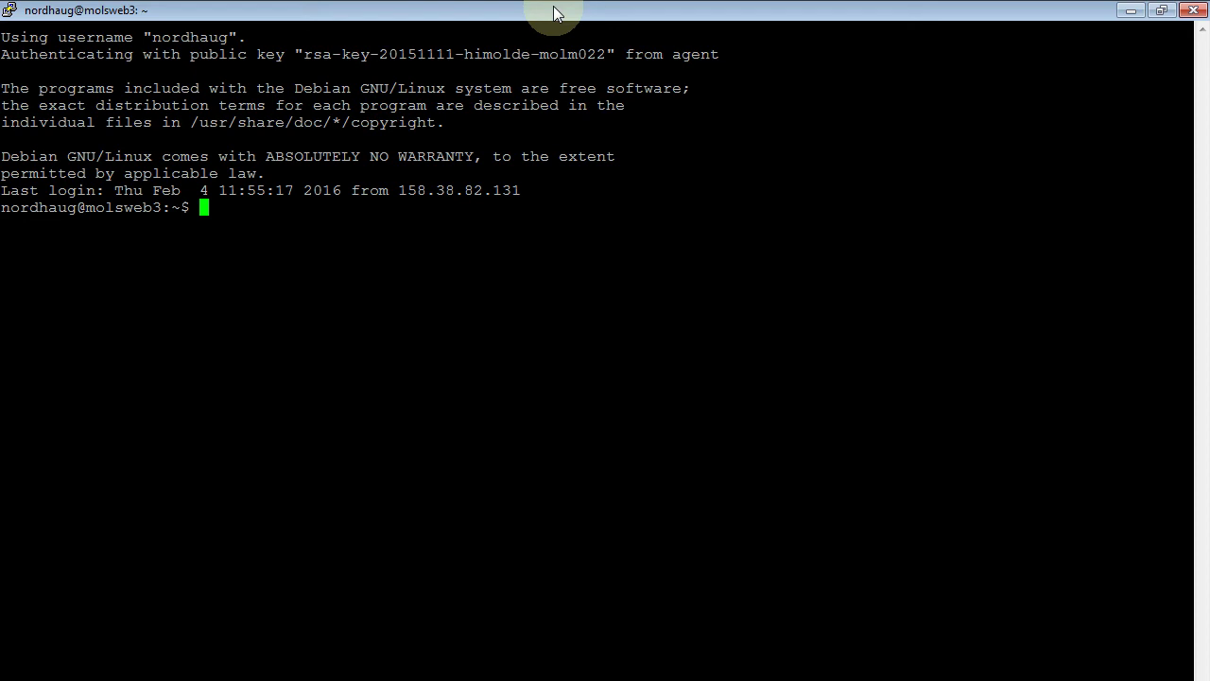
pyautogui.write('cd www')
pyautogui.press('Return')
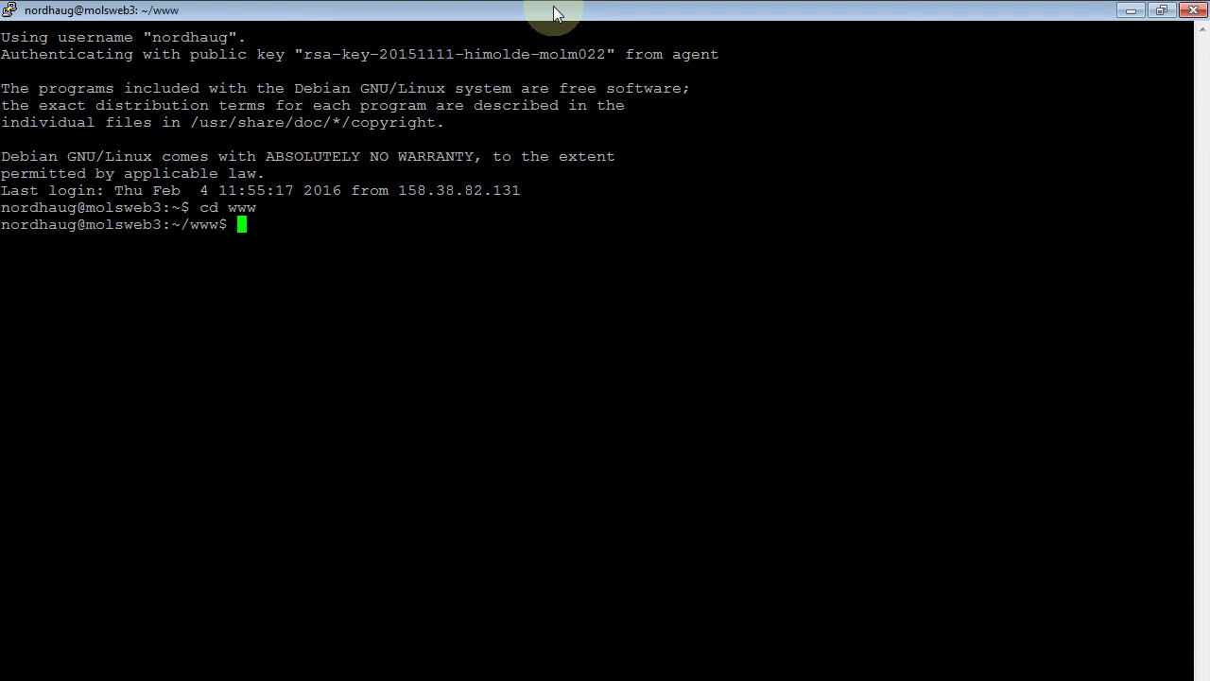
pyautogui.write('ls')
pyautogui.press('Return')
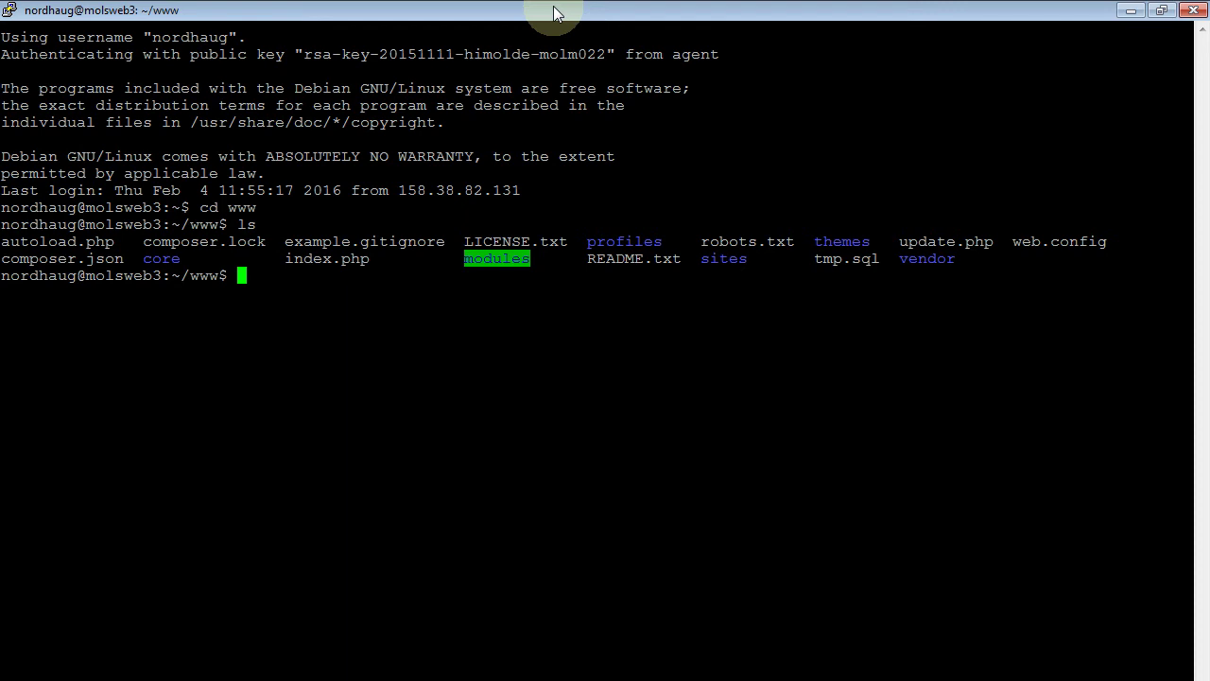
pyautogui.write('ls modules/')
pyautogui.press('Return')
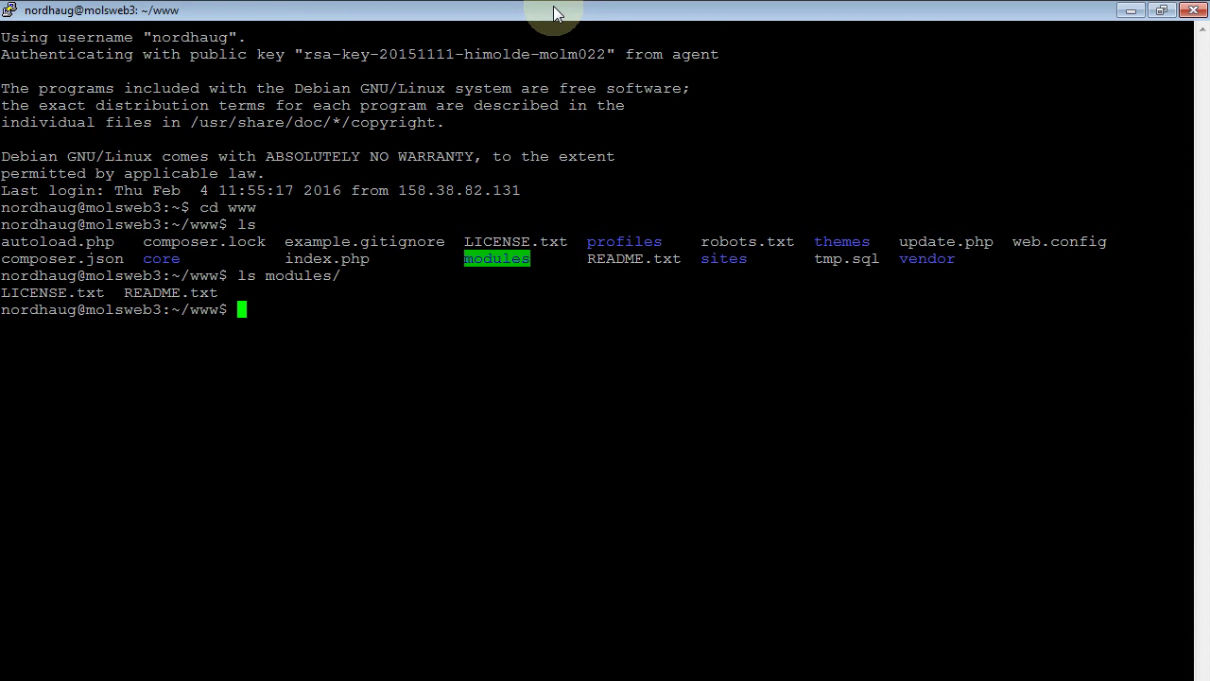
# Enter the 'drush en coffee' command, fixing the misspelling
pyautogui.write('dursh')
pyautogui.press('BackSpace')
pyautogui.press('BackSpace')
pyautogui.press('BackSpace')
pyautogui.press('BackSpace')
pyautogui.write('rush en coffee')
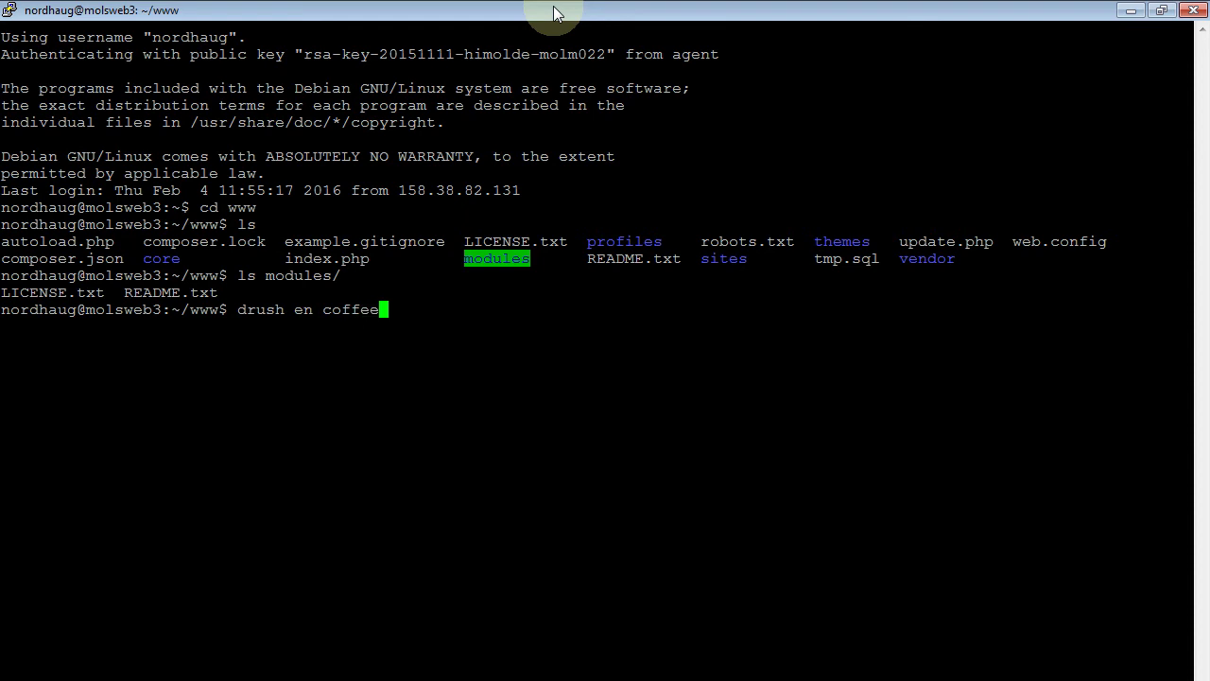
# Run drush en coffee, answering y to download and y to enable the module
pyautogui.press('Return')
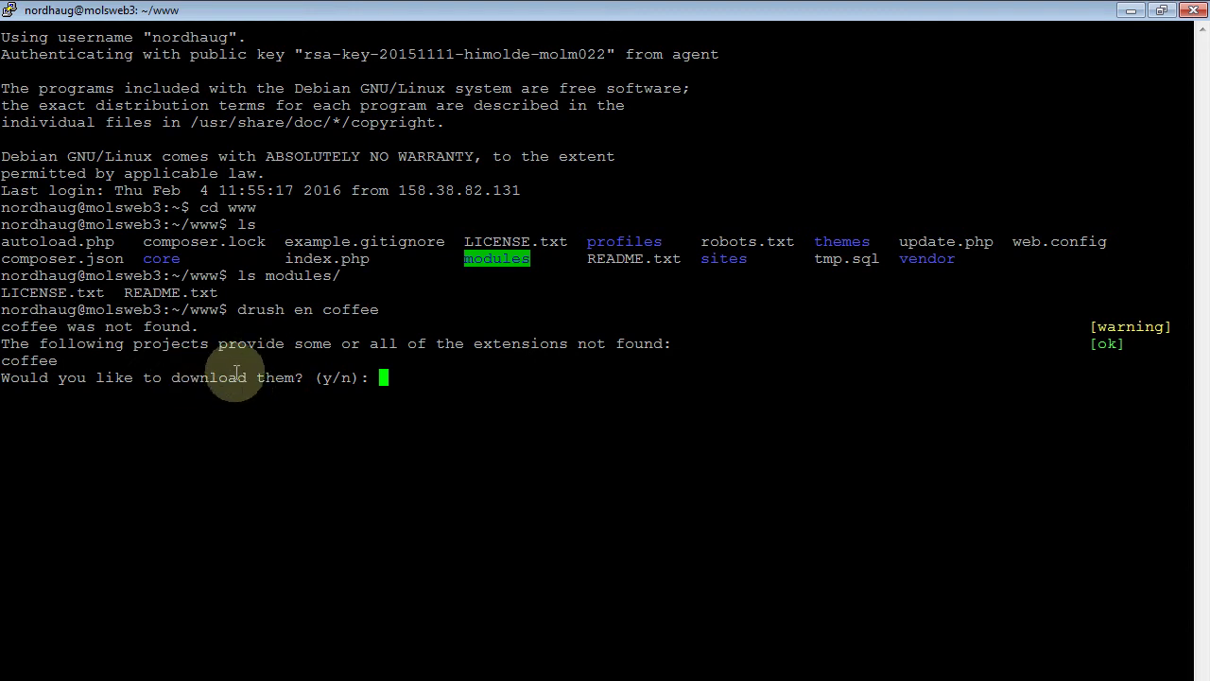
pyautogui.write('y')
pyautogui.press('Return')
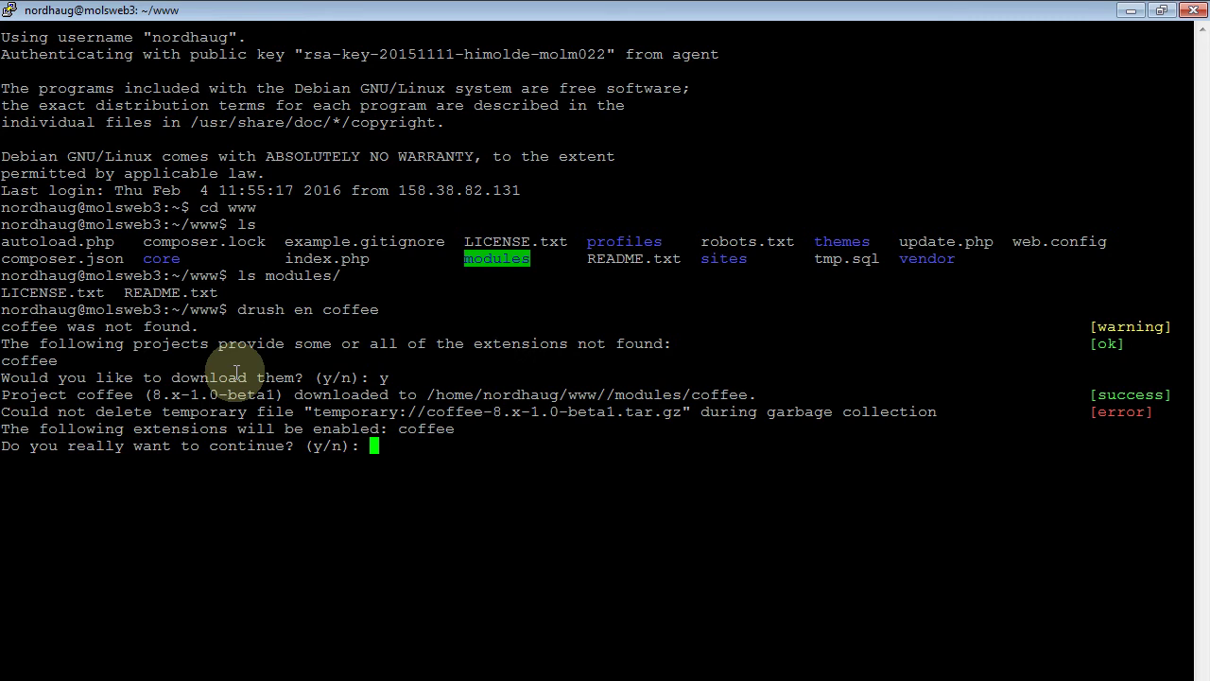
pyautogui.write('y')
pyautogui.press('Return')
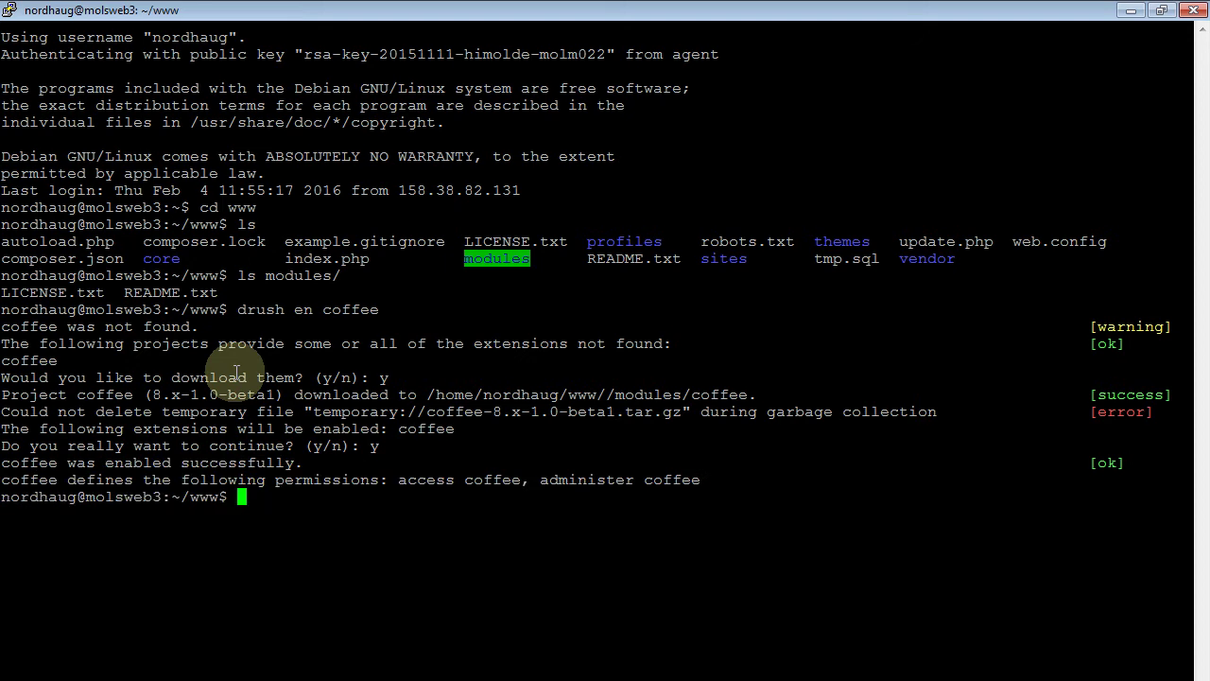
# Abandon the recalled command with a -y option, exit PuTTY and leave full-screen view
pyautogui.press('Up')
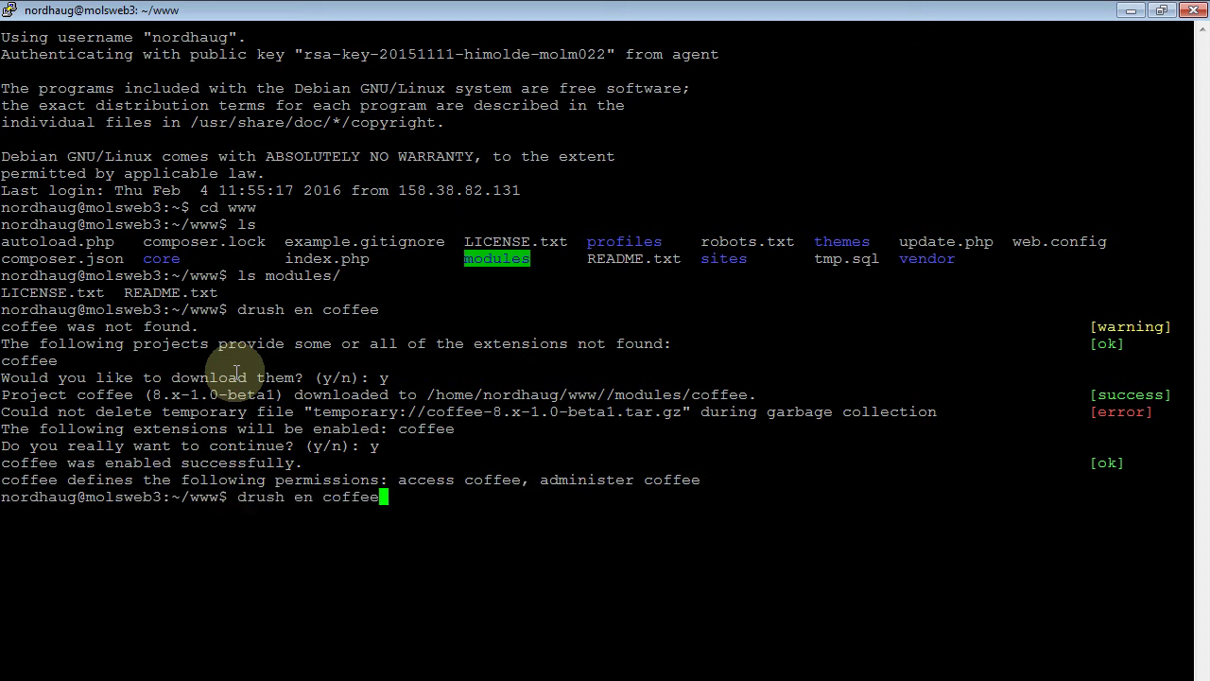
pyautogui.press('Left')
pyautogui.press('Left')
pyautogui.press('Left')
pyautogui.press('Left')
pyautogui.press('Left')
pyautogui.press('Left')
pyautogui.press('Left')
pyautogui.press('Left')
pyautogui.press('Left')
pyautogui.write('-y')
pyautogui.hotkey('ctrl', 'c')
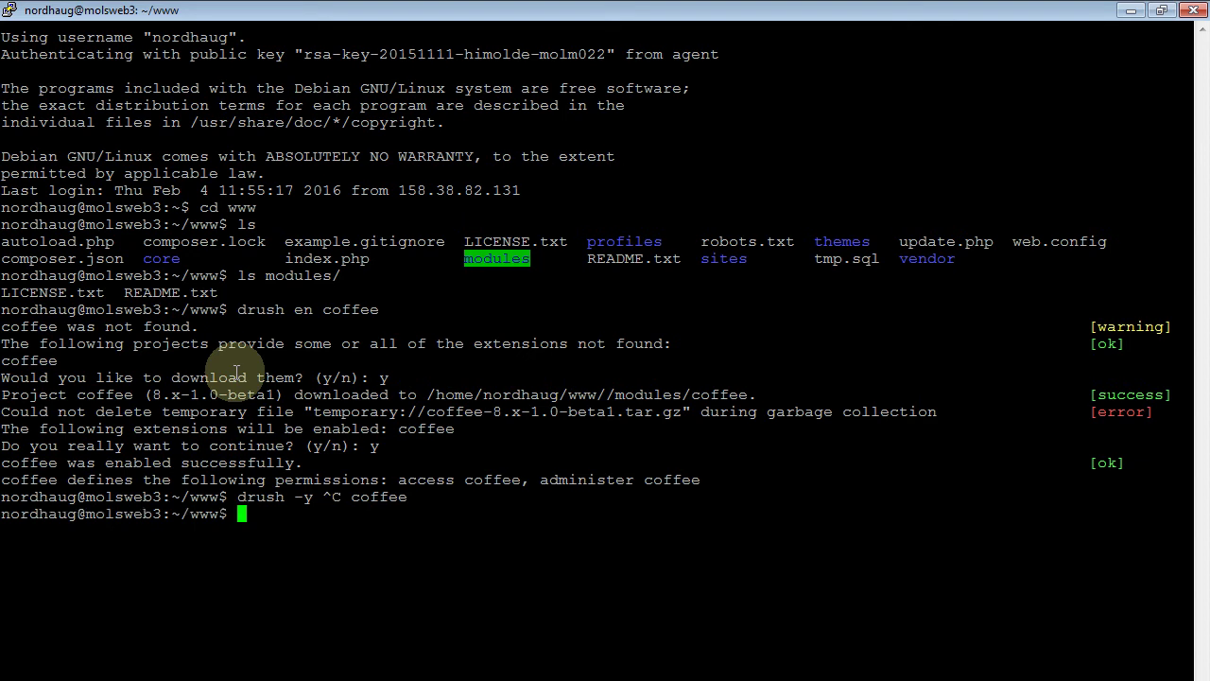
pyautogui.write('exit')
pyautogui.press('Return')
pyautogui.press('F11')
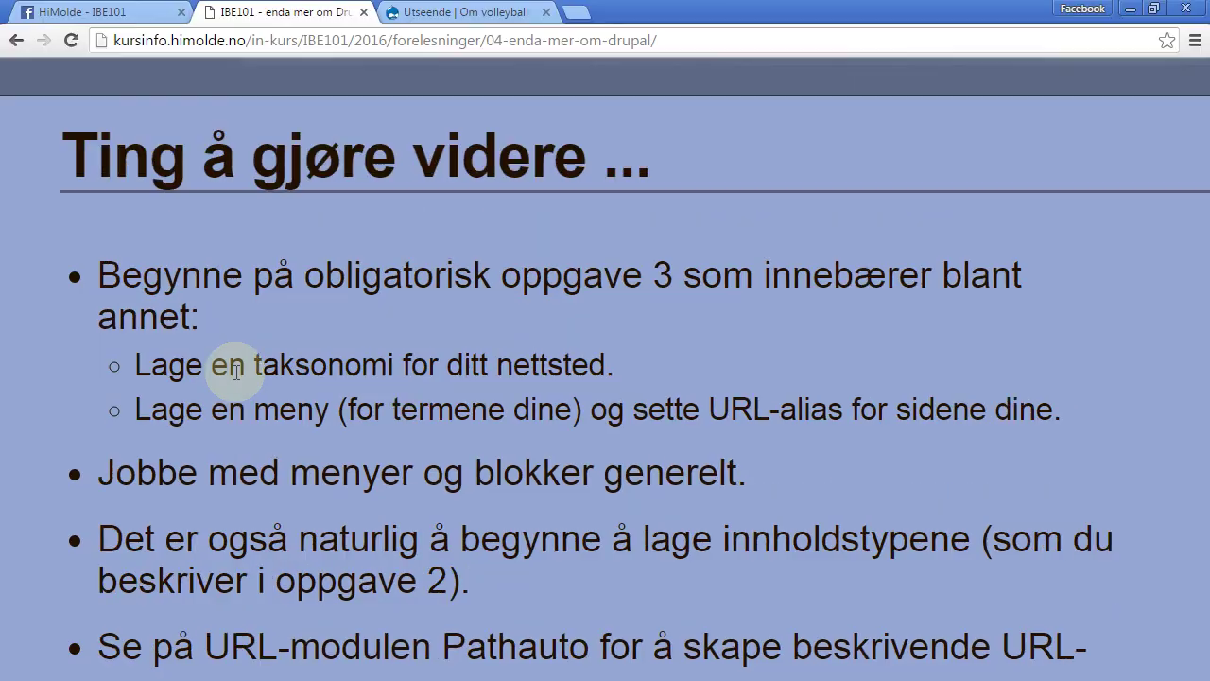
# Filter the Utvid module list by 'coff' and 'admin', then go to Installer ny modul
pyautogui.click(364, 14)
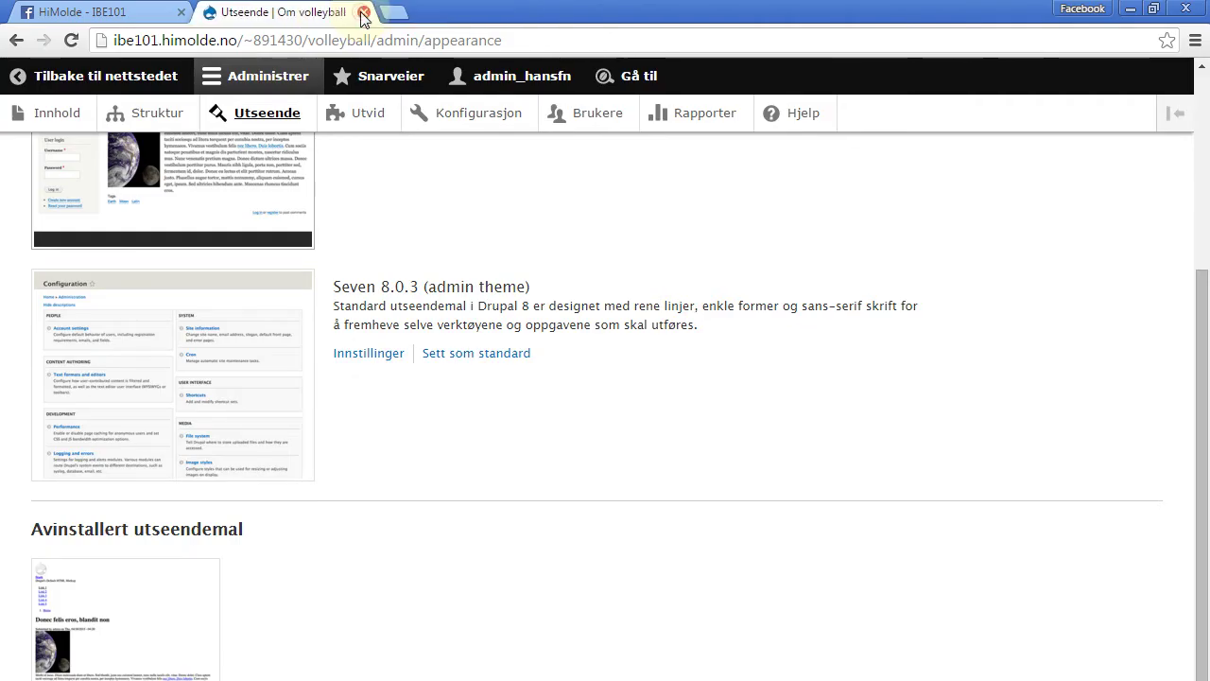
pyautogui.click(365, 122)
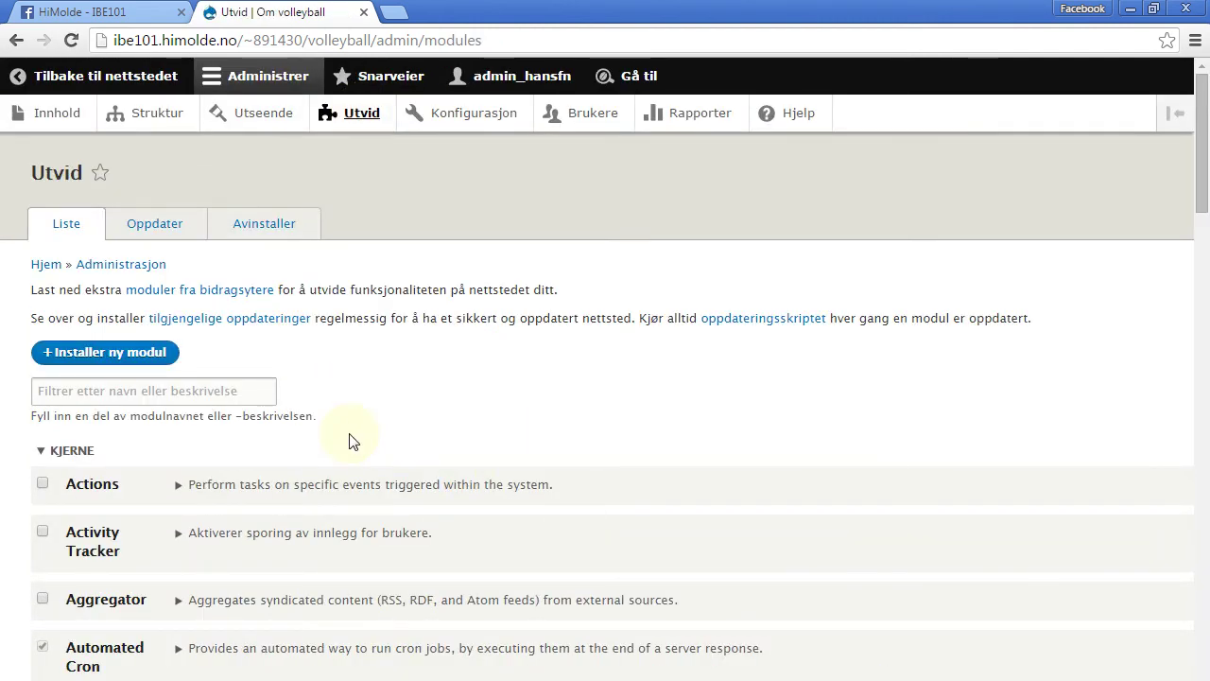
pyautogui.click(175, 394)
pyautogui.write('coff')
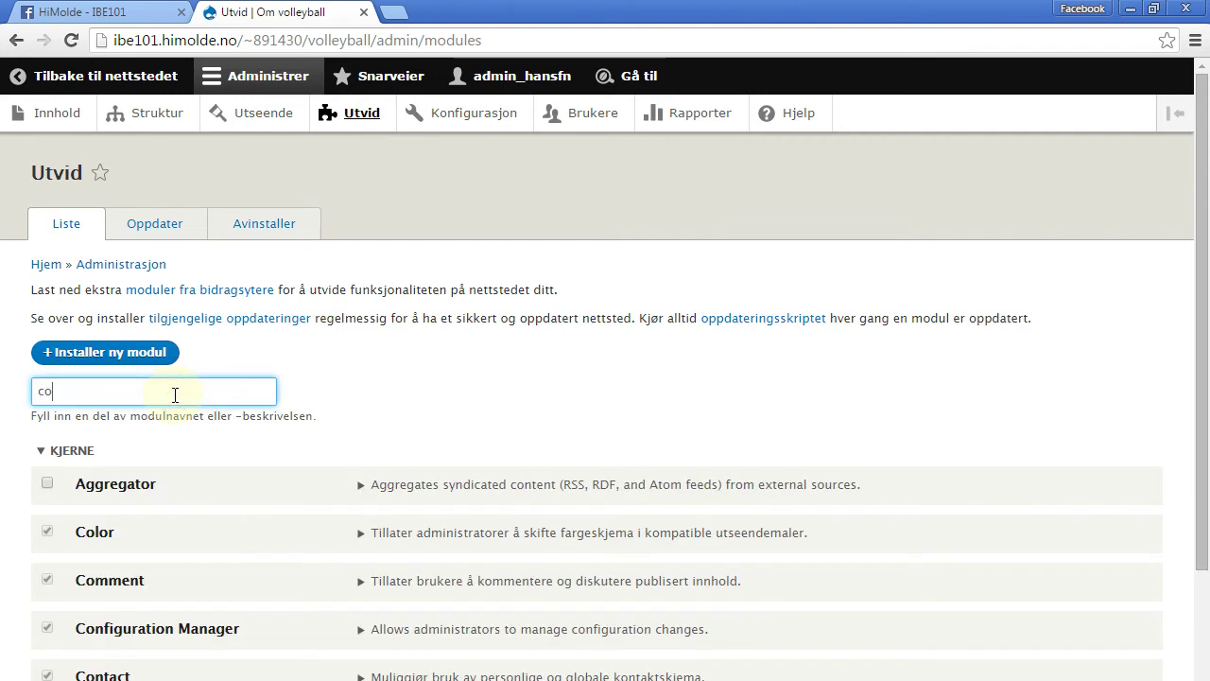
pyautogui.press('BackSpace')
pyautogui.press('BackSpace')
pyautogui.press('BackSpace')
pyautogui.press('BackSpace')
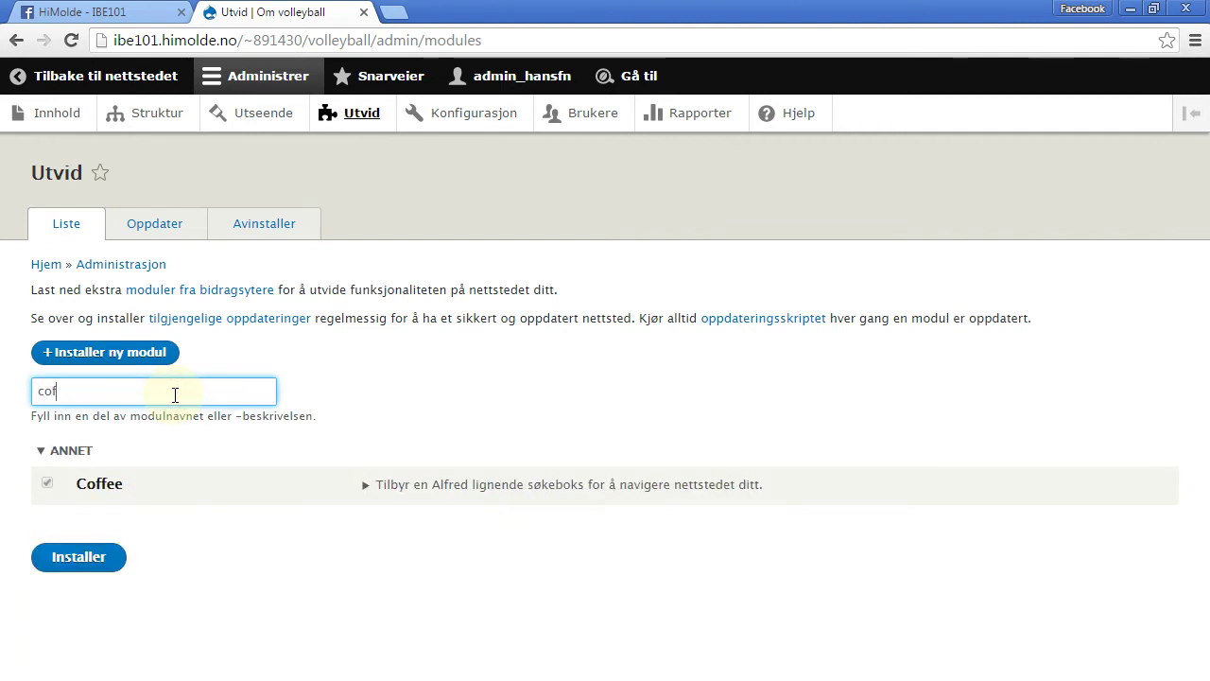
pyautogui.write('admin')
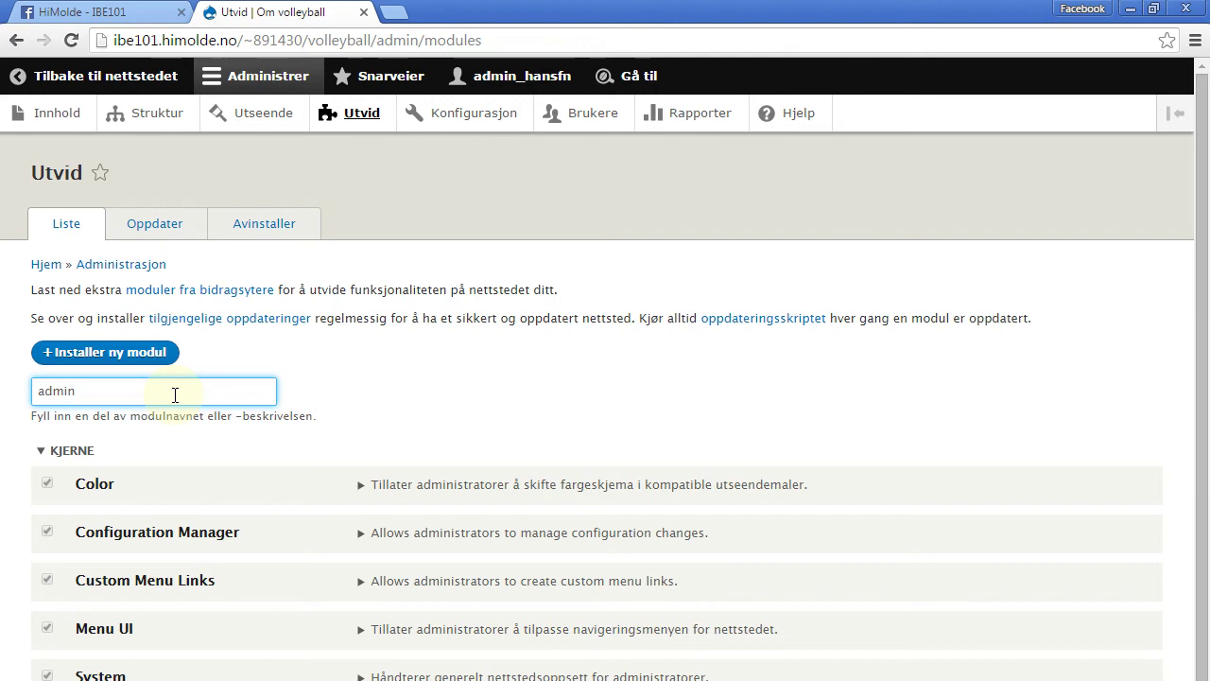
pyautogui.click(131, 354)
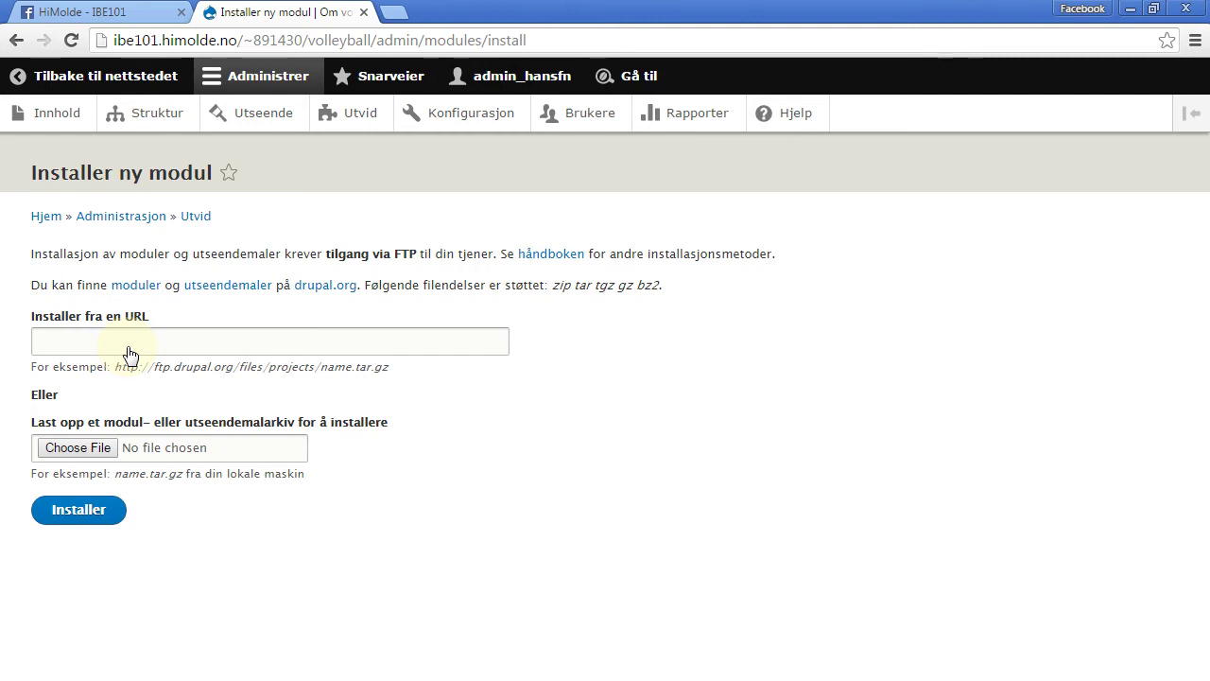
# Open drupal.org in a new tab and filter Download & Extend modules to Drupal 8.x
pyautogui.click(395, 11)
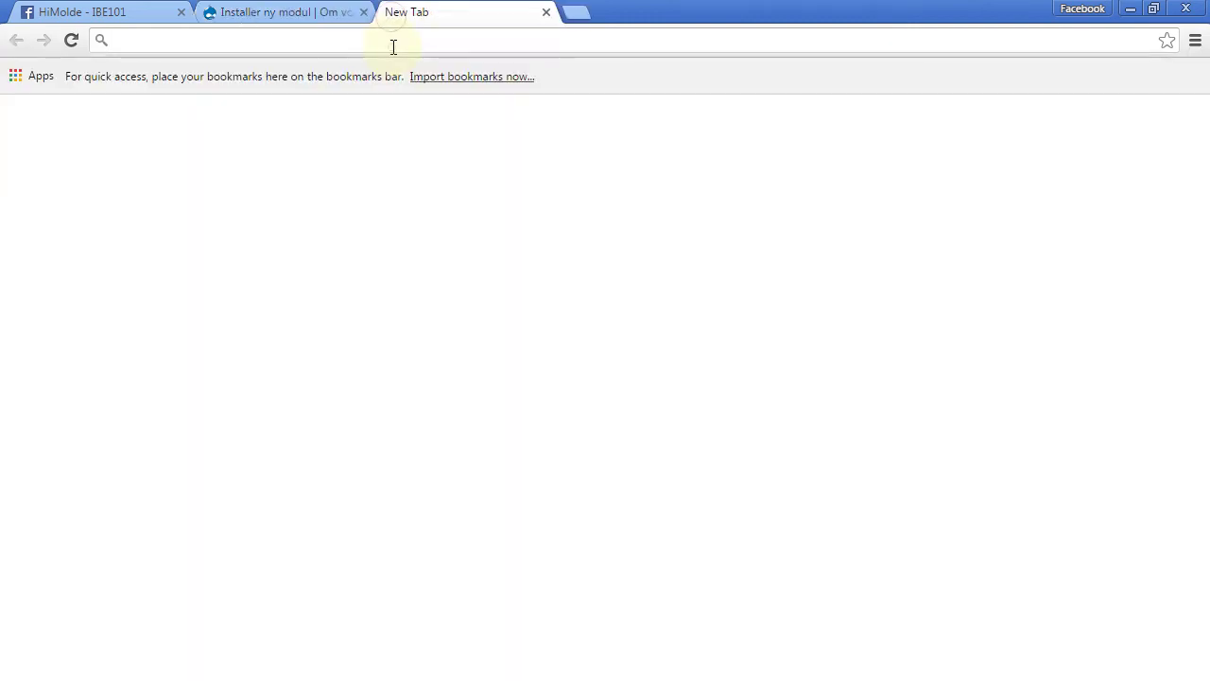
pyautogui.write('drupa')
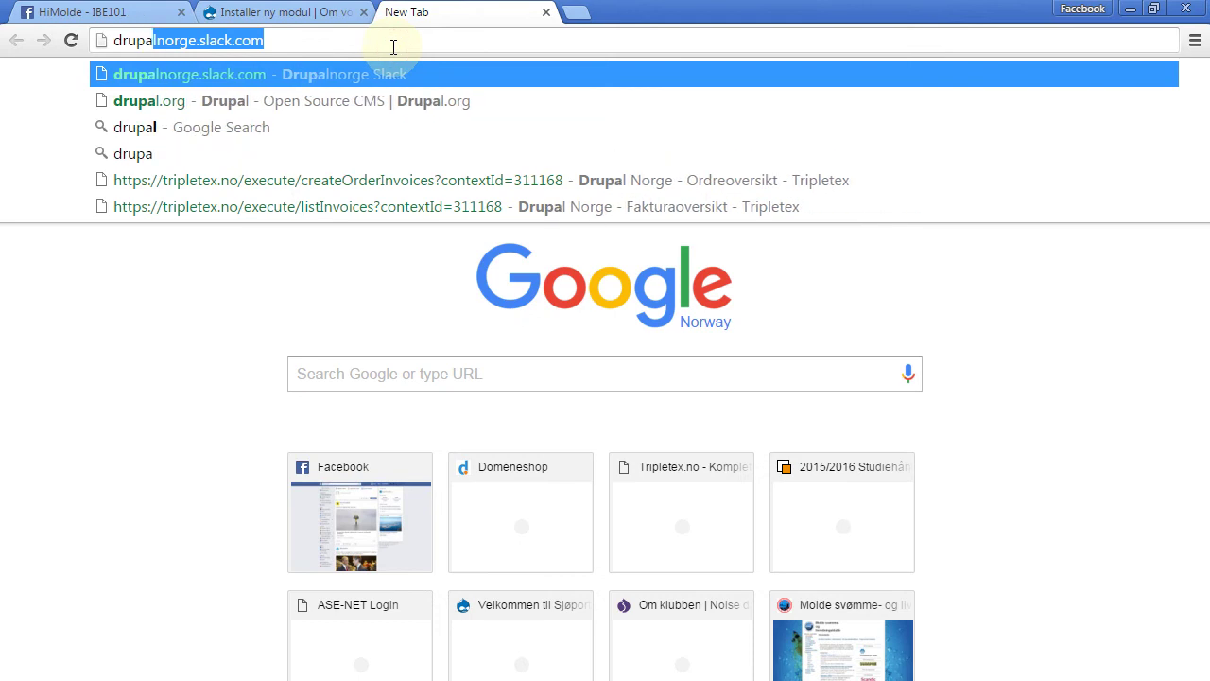
pyautogui.write('l.o')
pyautogui.press('Return')
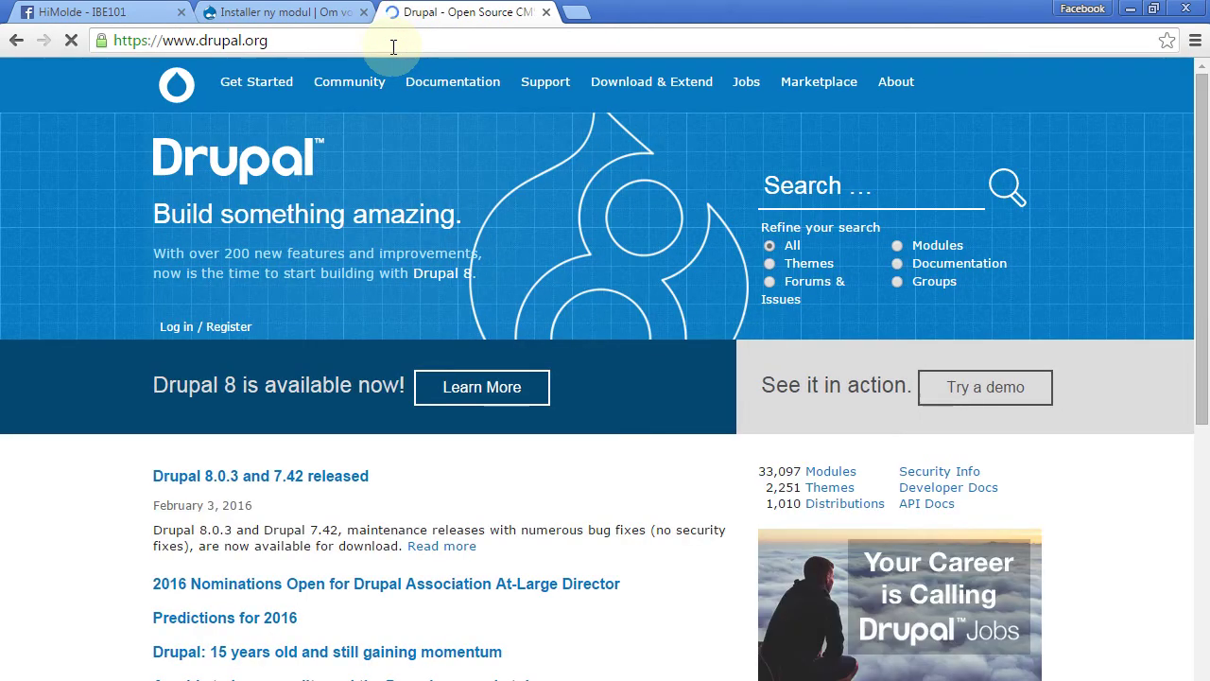
pyautogui.click(674, 88)
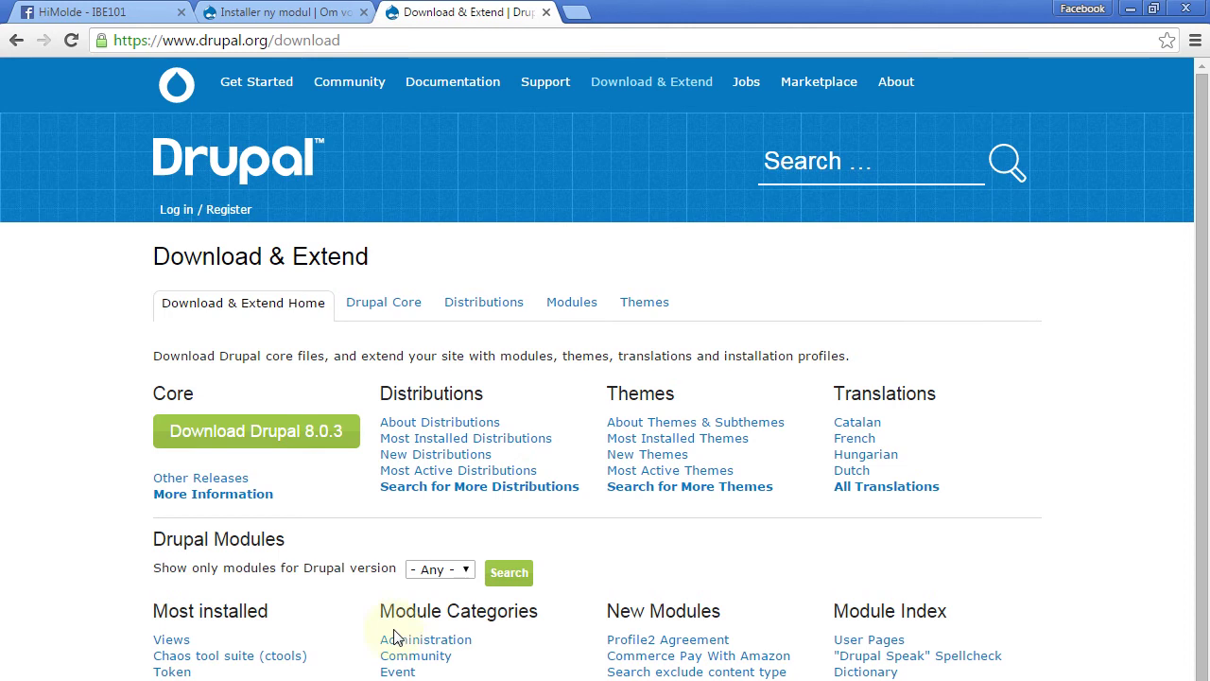
pyautogui.click(471, 569)
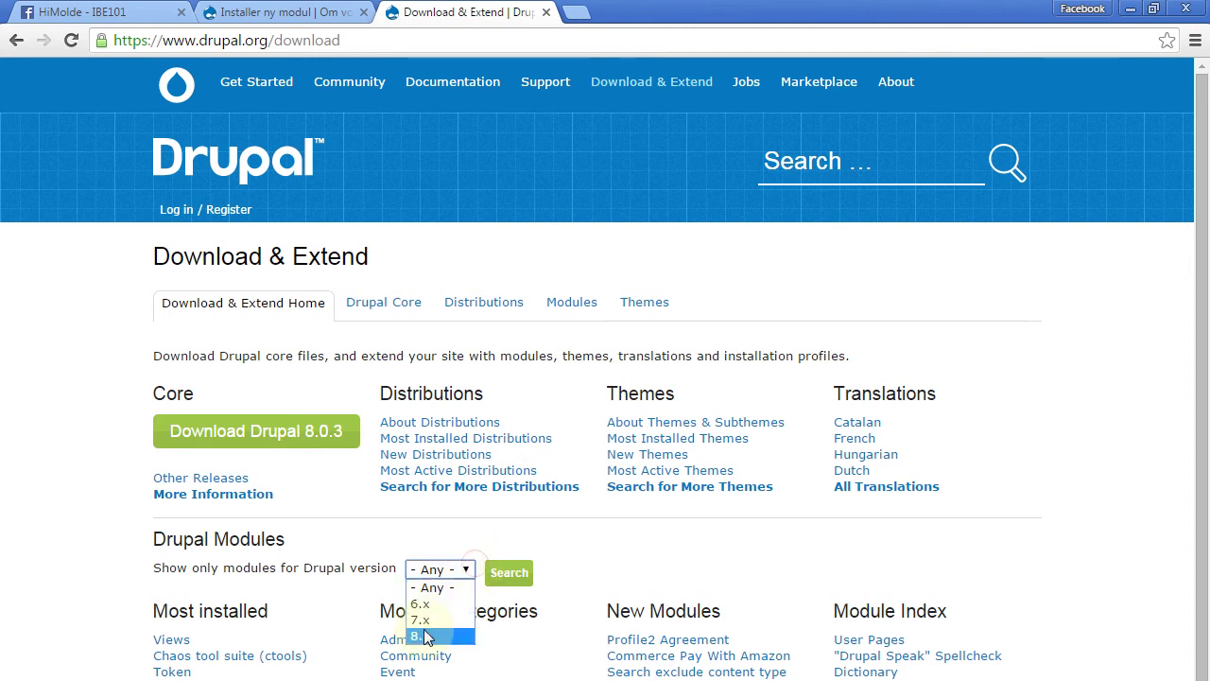
pyautogui.click(428, 635)
pyautogui.click(510, 577)
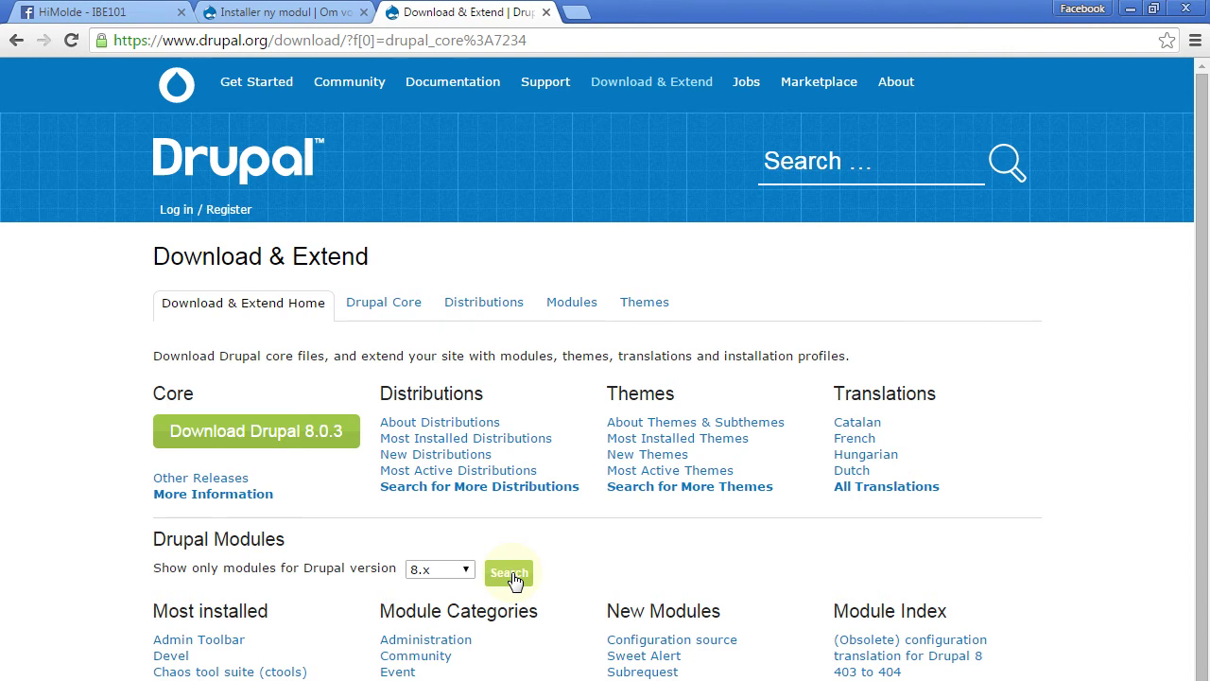
# Find the Admin Toolbar 8.x-1.13 tar.gz download link, then return to the install tab
pyautogui.click(224, 646)
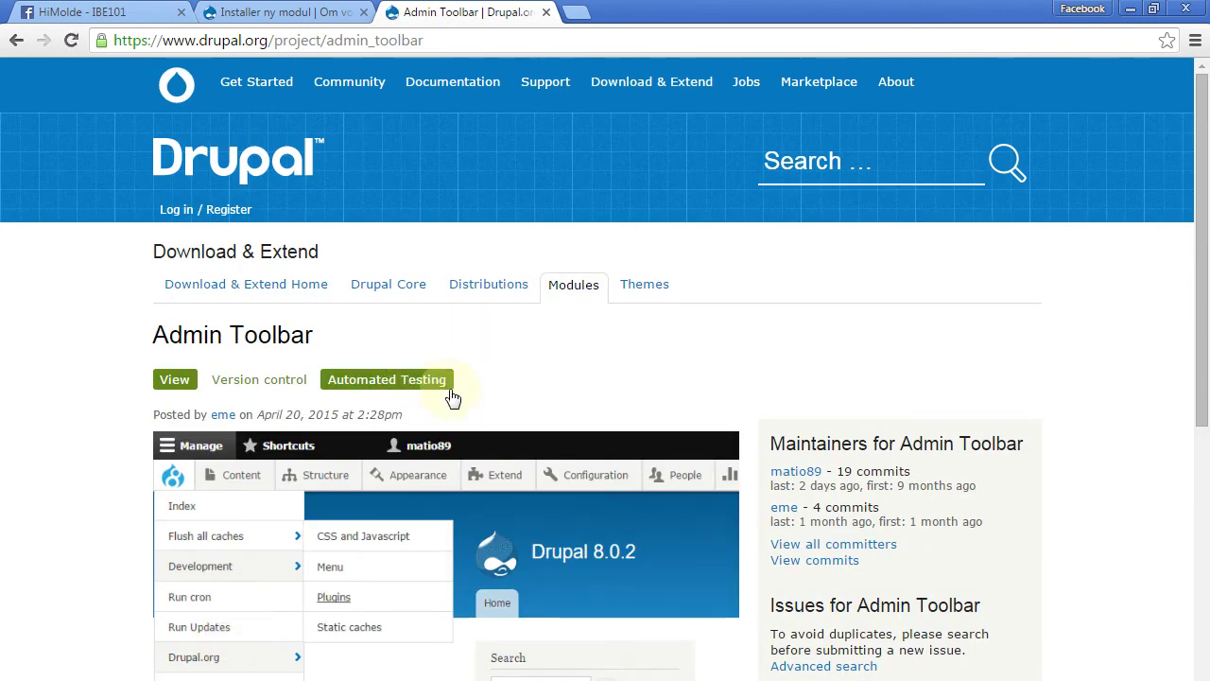
pyautogui.scroll(-3, 453, 398)
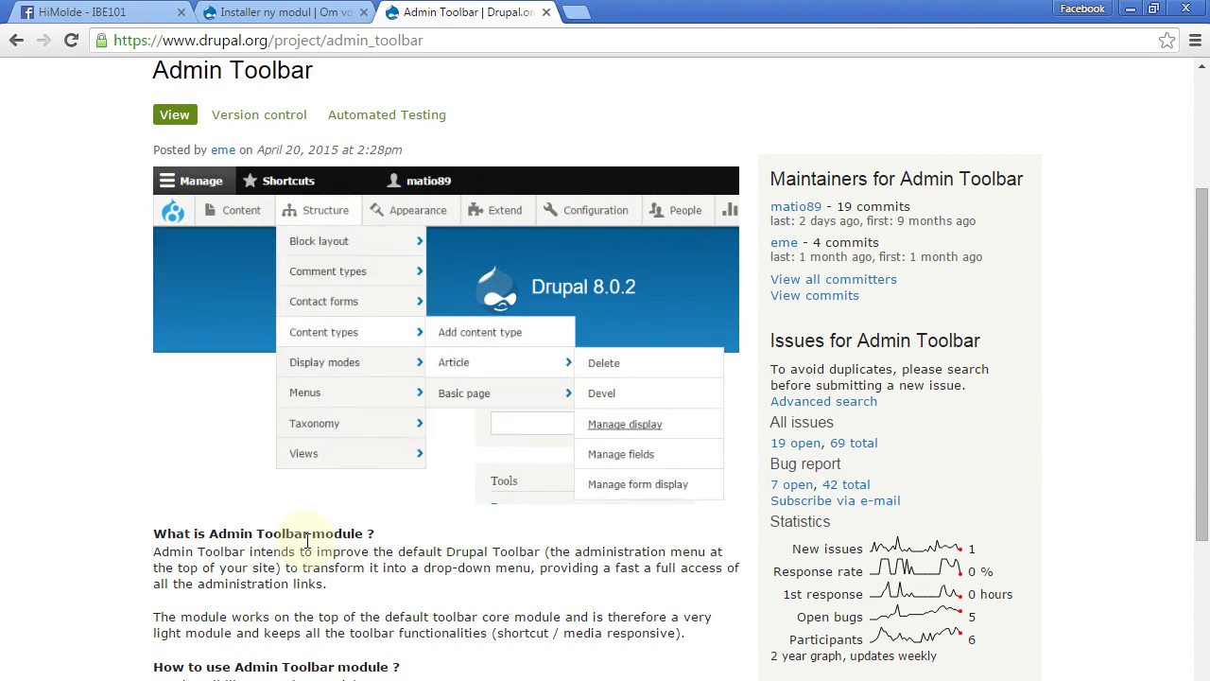
pyautogui.scroll(-4, 307, 540)
pyautogui.scroll(-2, 307, 540)
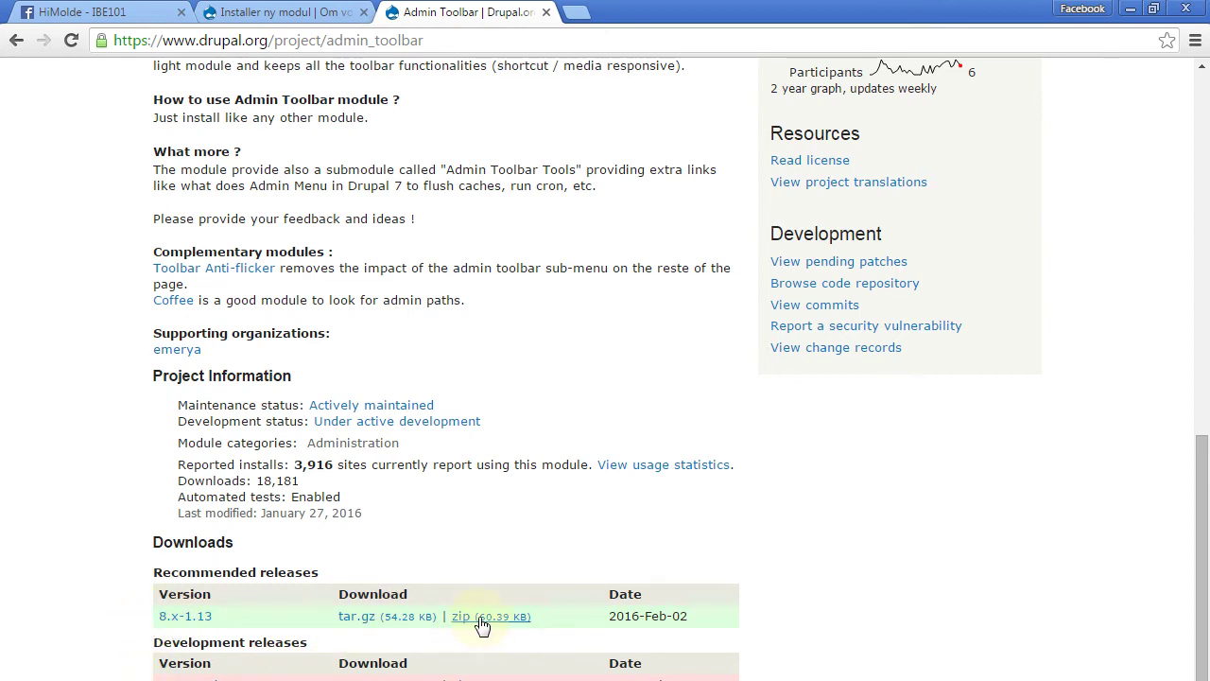
pyautogui.rightClick(400, 620)
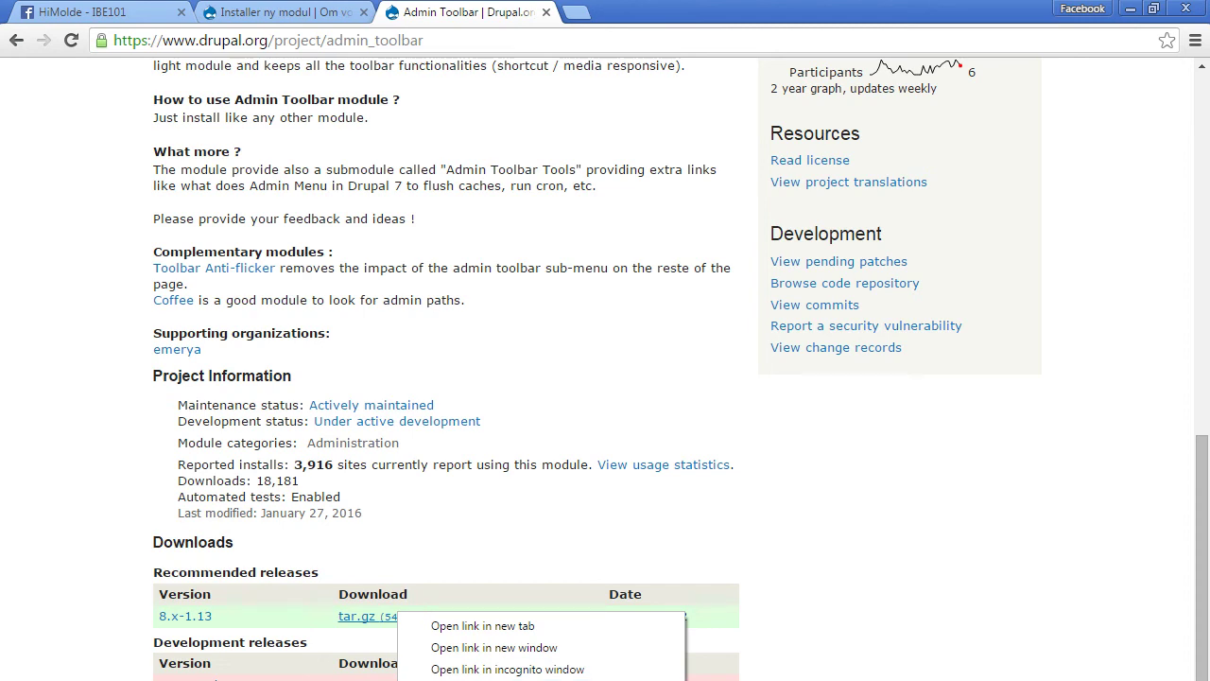
pyautogui.press('Escape')
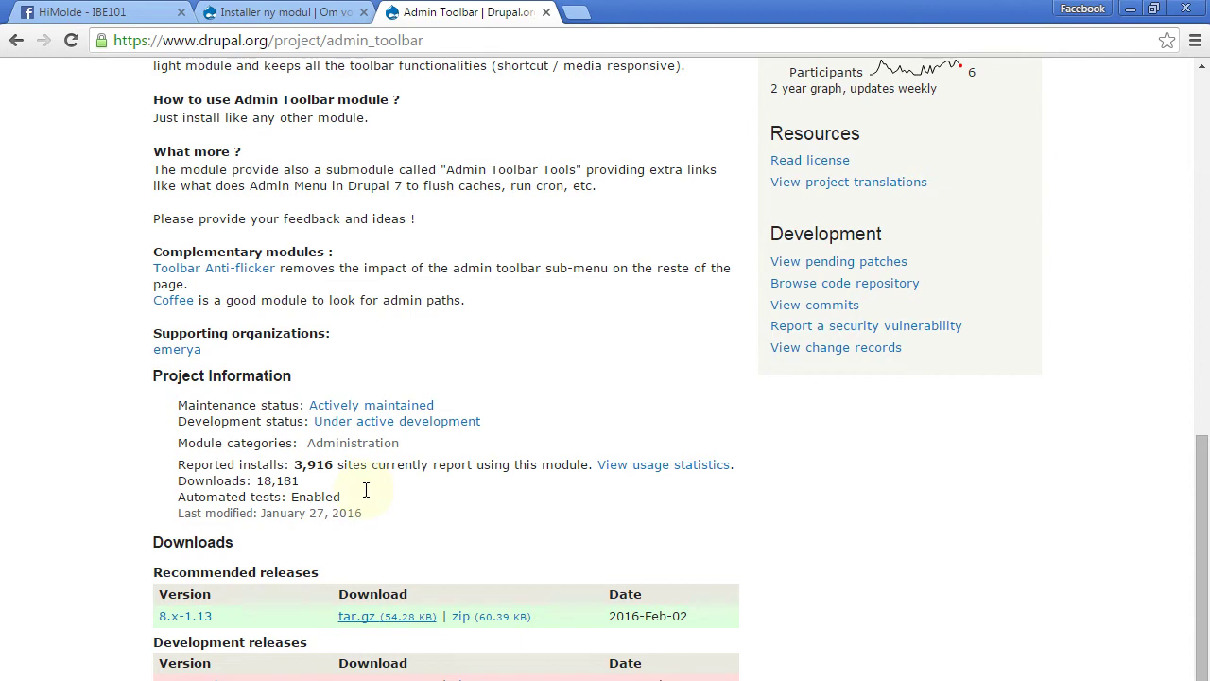
pyautogui.click(284, 13)
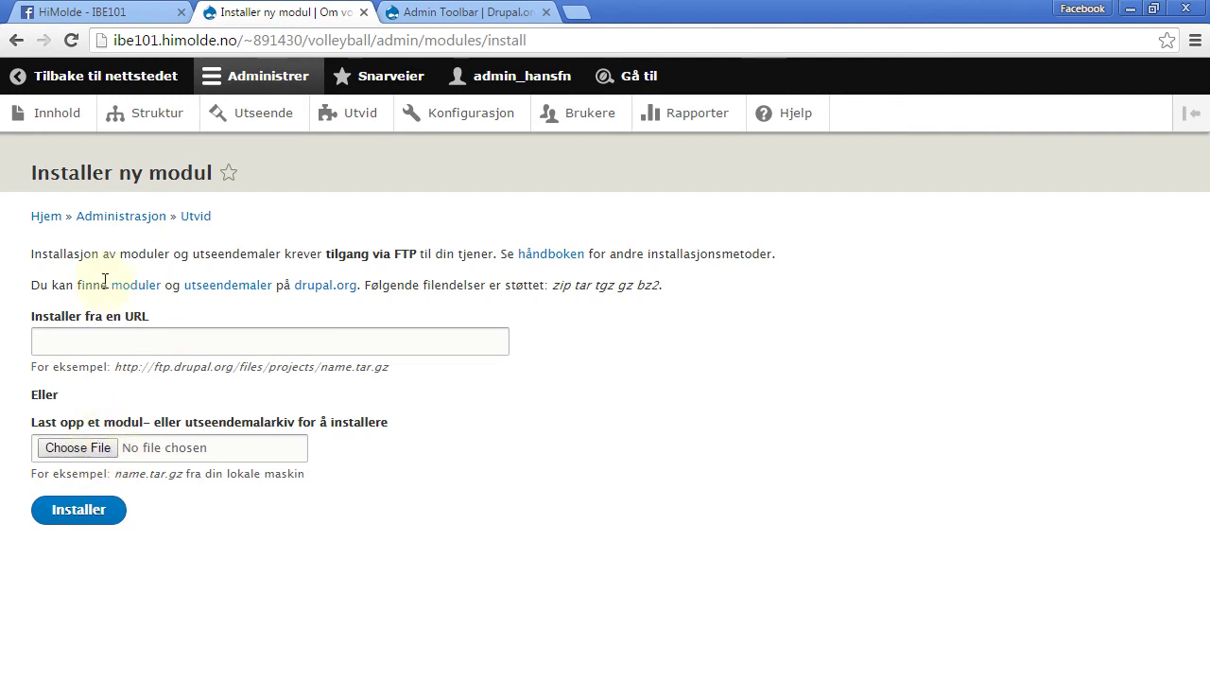
# Paste the admin_toolbar tarball URL into 'Installer fra en URL' and submit the install
pyautogui.click(102, 337)
pyautogui.write('https://ftp.drupal.org/files/projects/admin_toolbar-8.x-1.13.tar.gz')
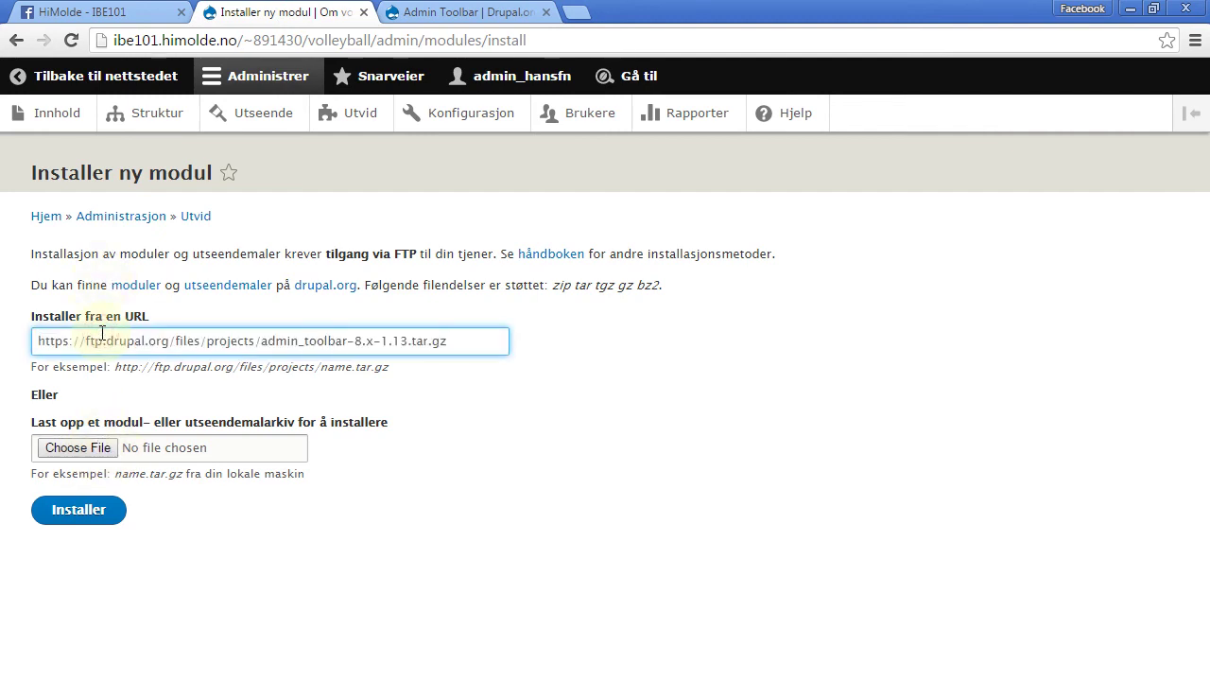
pyautogui.click(100, 518)
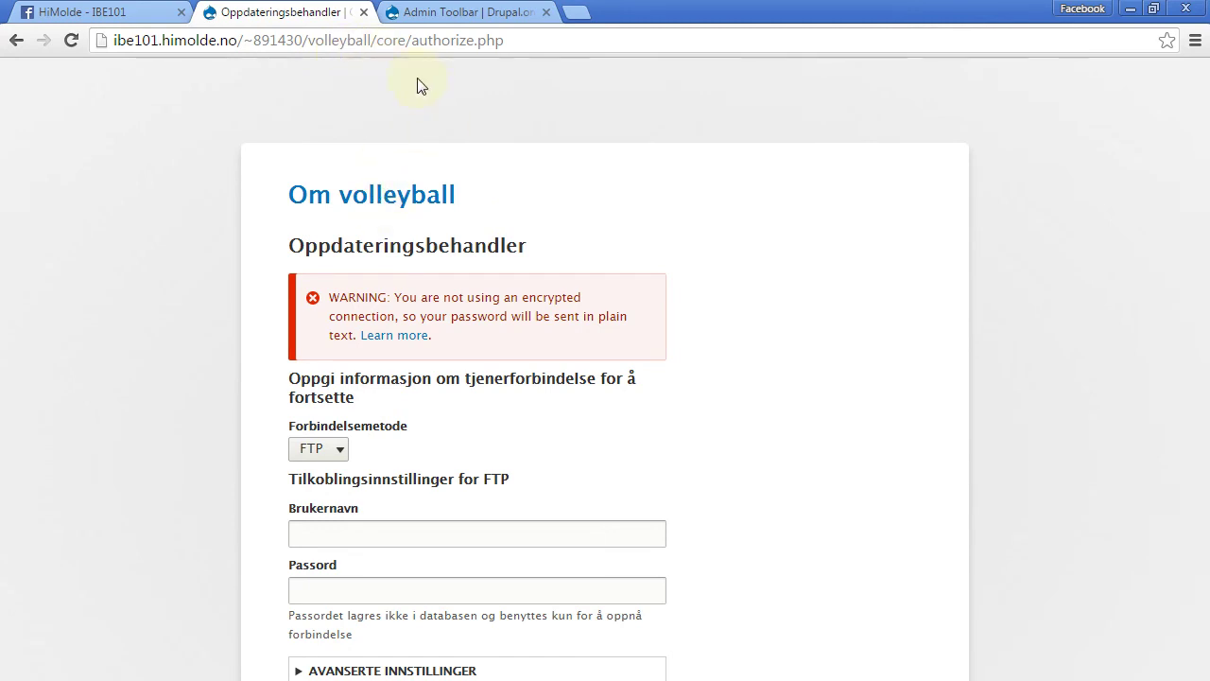
# Trim core/authorize.php from the address to load the site's front page
pyautogui.moveTo(377, 40); pyautogui.dragTo(710, 103)
pyautogui.press('BackSpace')
pyautogui.press('Return')
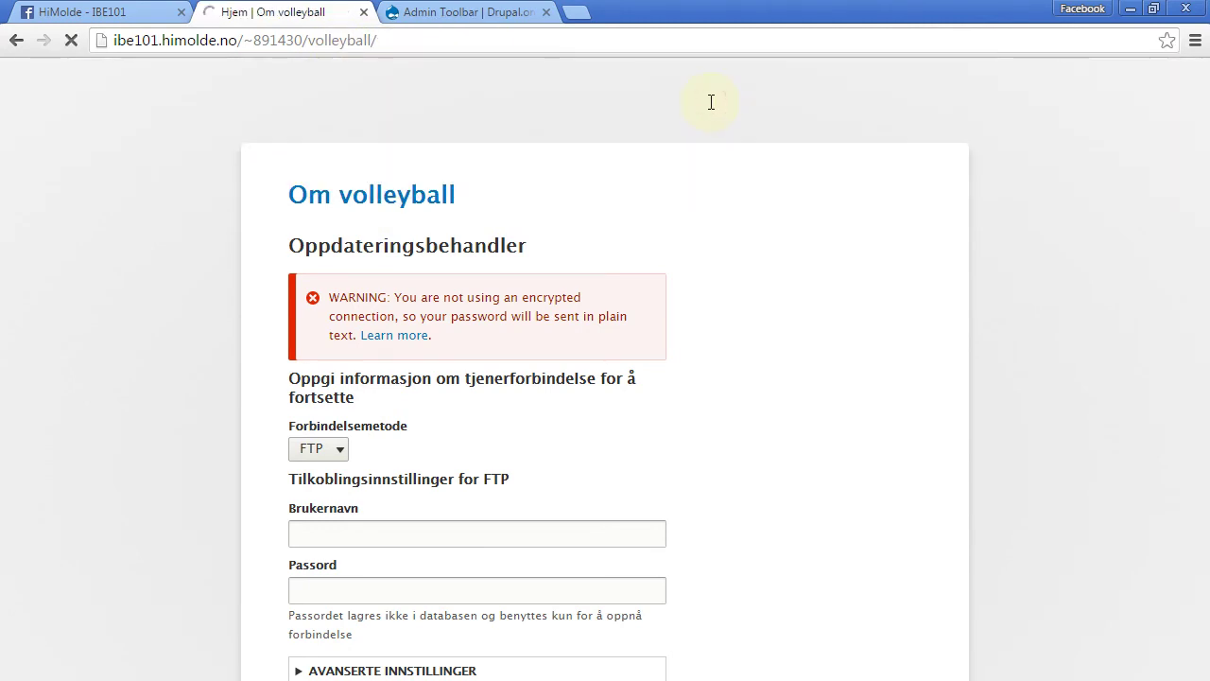
pyautogui.click(490, 42)
pyautogui.press('Home')
pyautogui.write('https://')
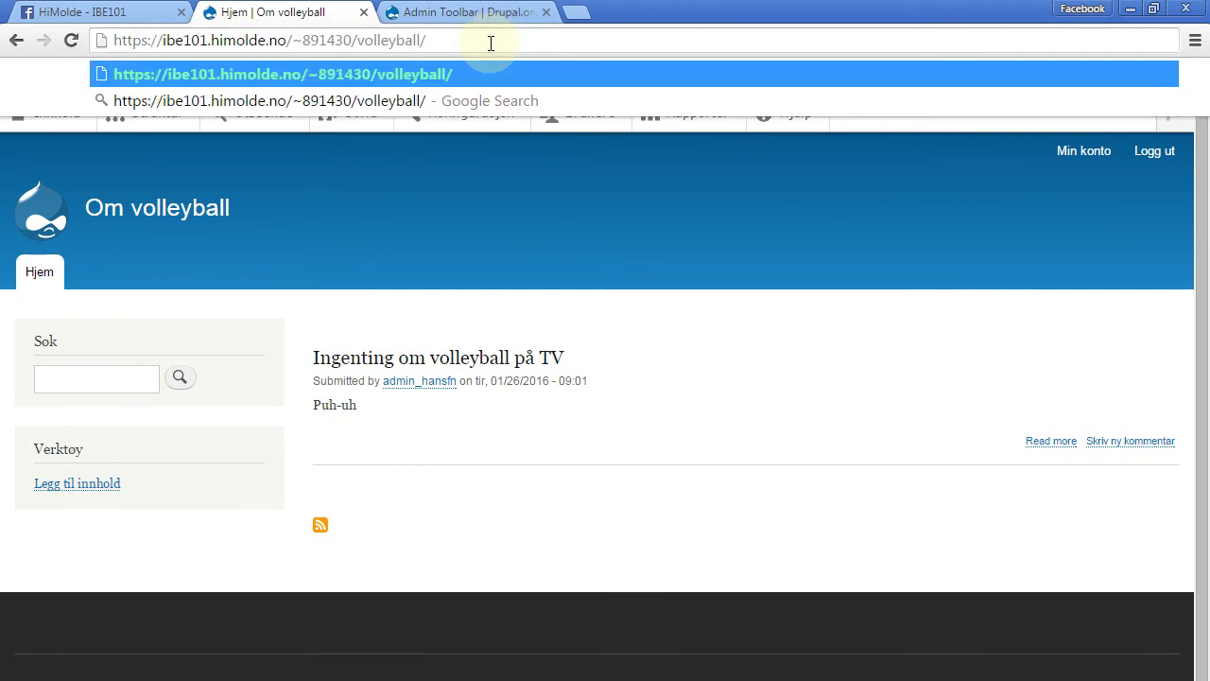
pyautogui.press('Return')
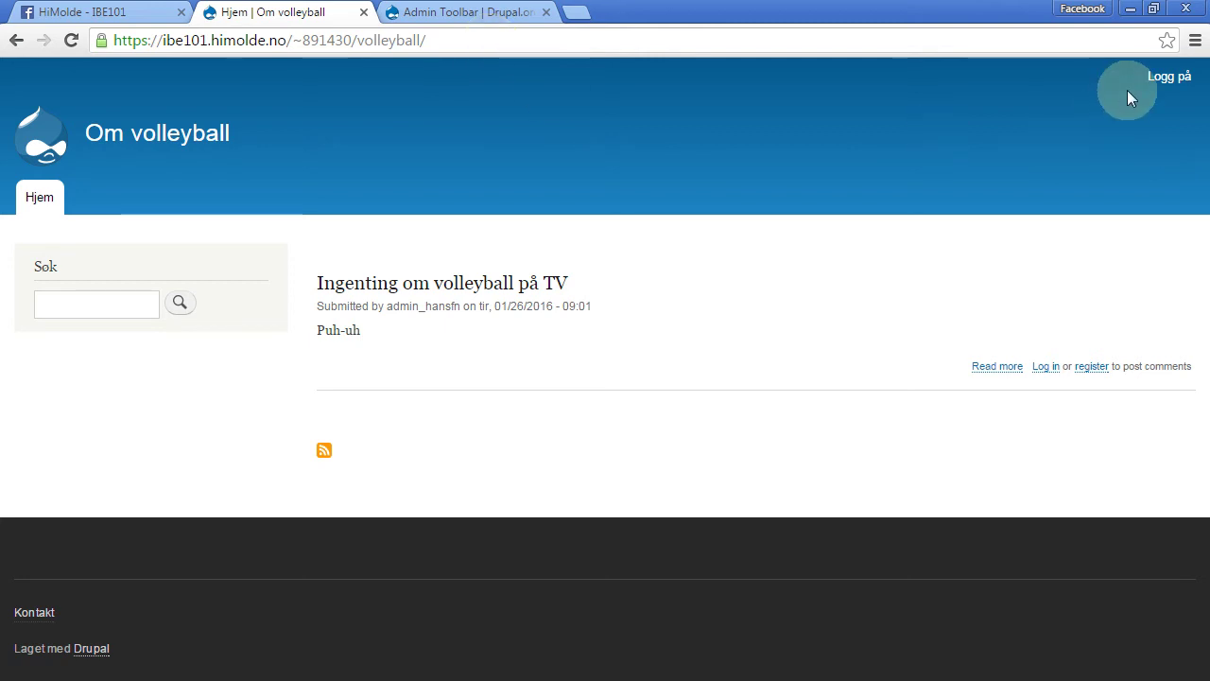
# Log in as the administrator and decline Chrome's offer to save the password
pyautogui.click(1167, 79)
pyautogui.click(437, 409)
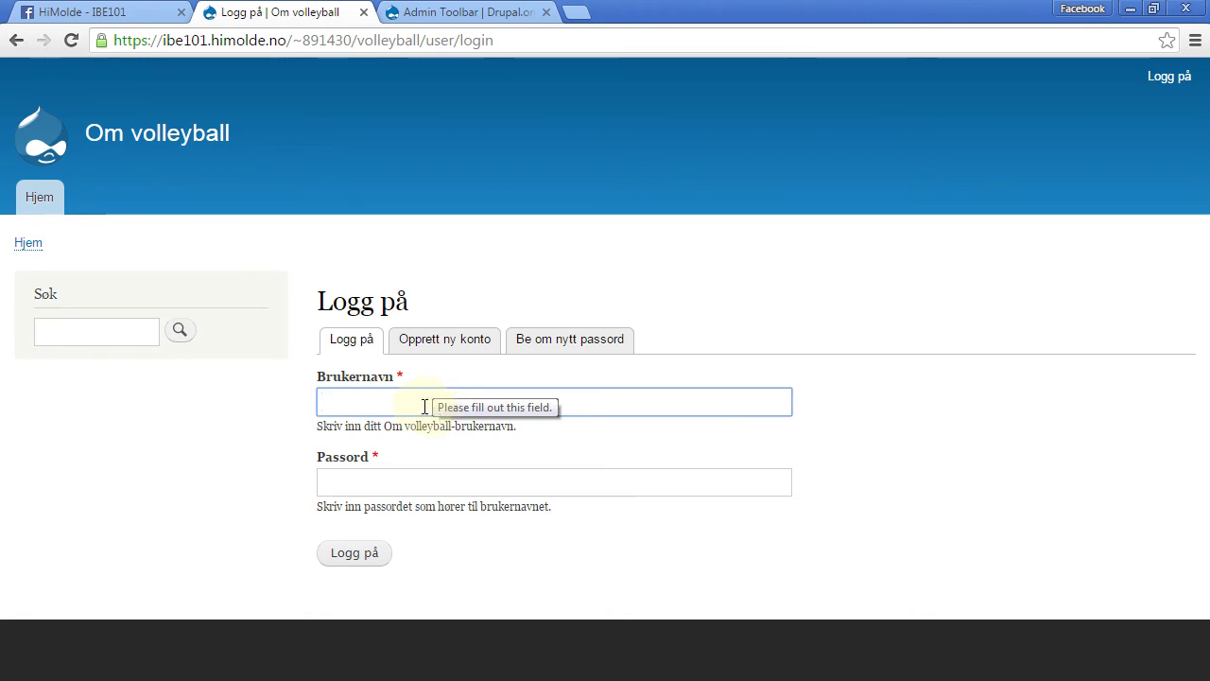
pyautogui.write('admin_hansfn')
pyautogui.press('Return')
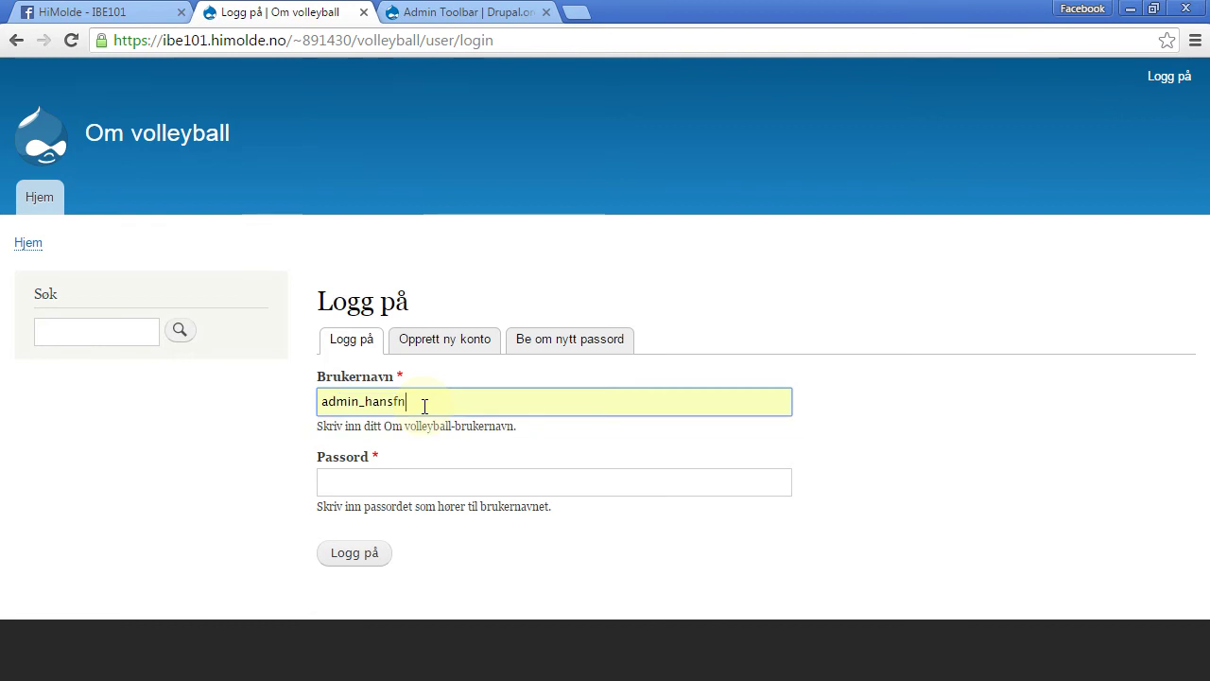
pyautogui.press('Tab')
pyautogui.write('••••••••')
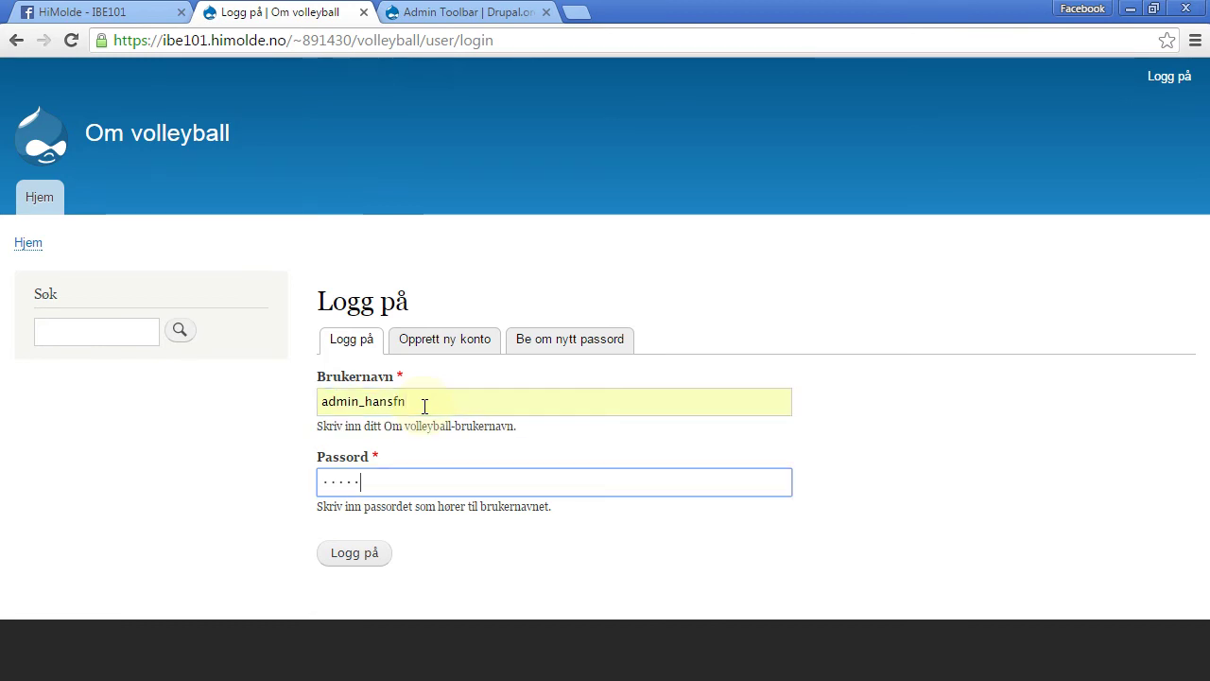
pyautogui.press('Return')
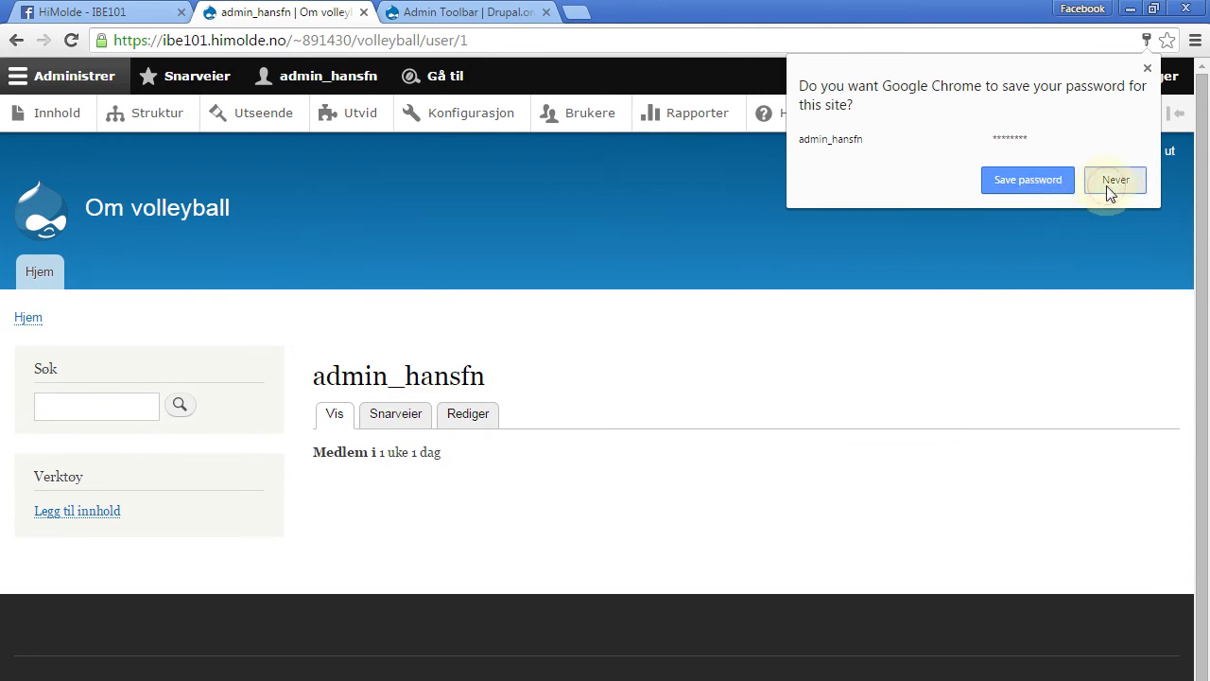
pyautogui.click(1110, 184)
pyautogui.click(355, 121)
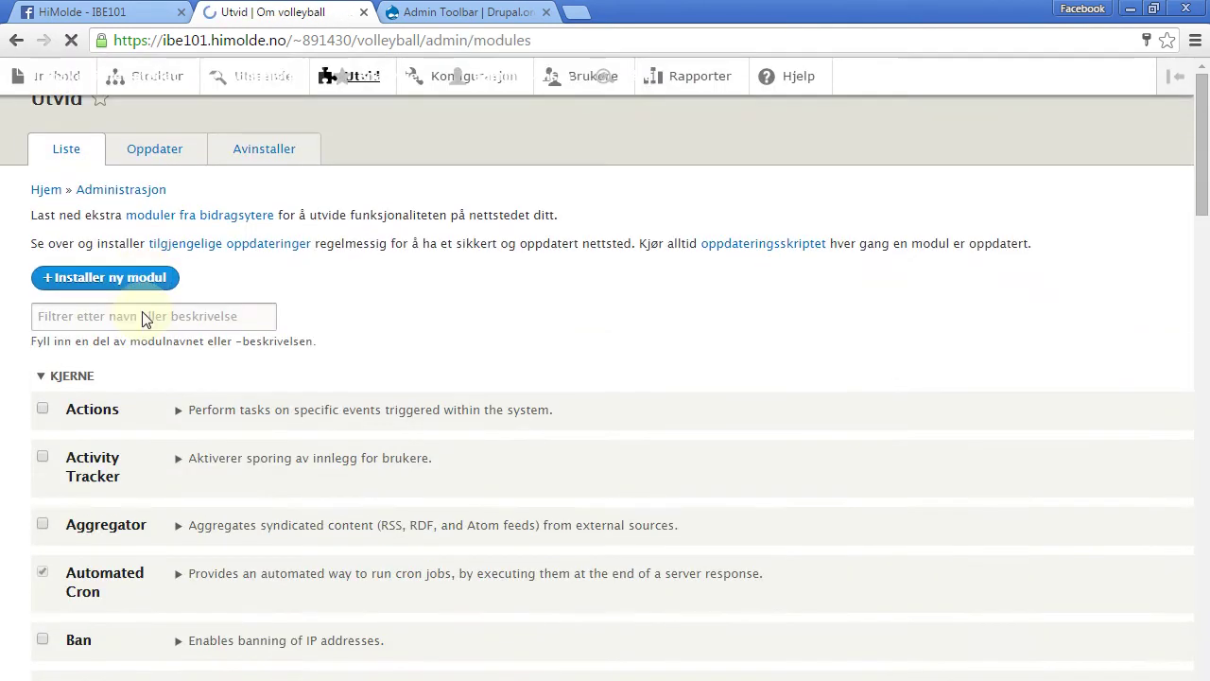
# Submit the Admin Toolbar download URL on the '+ Installer ny modul' page
pyautogui.click(83, 282)
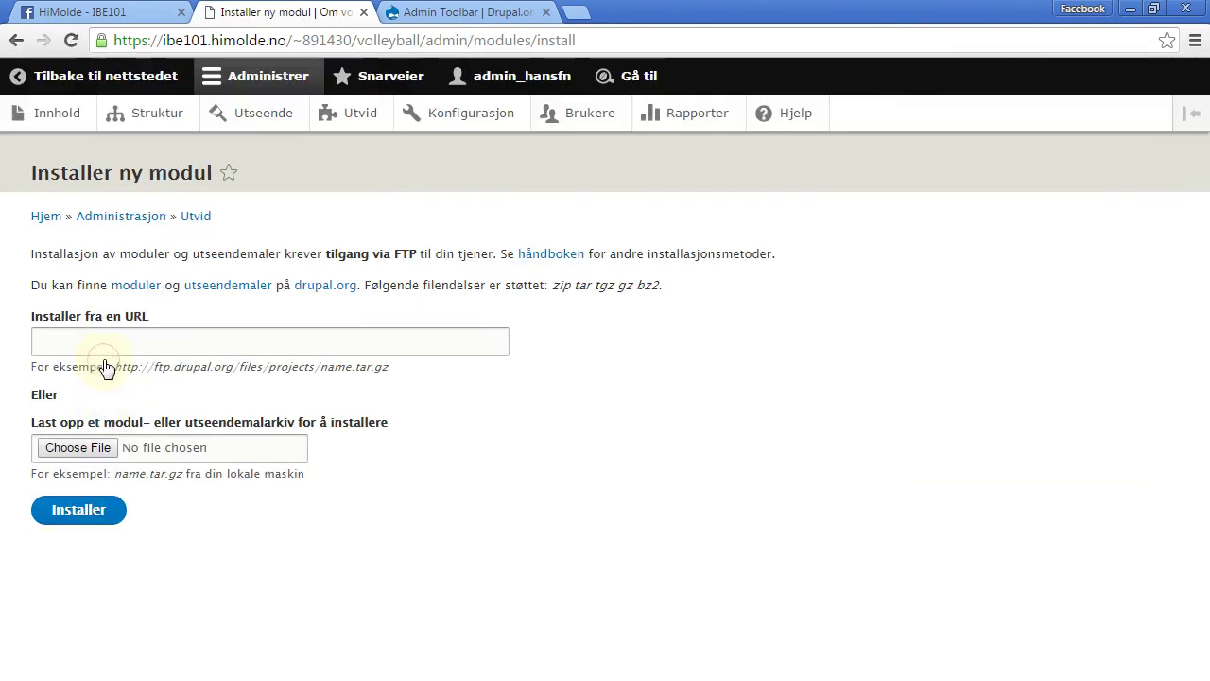
pyautogui.click(118, 340)
pyautogui.write('https://ftp.drupal.org/files/projects/admin_toolbar-8.x-1.13.tar.gz')
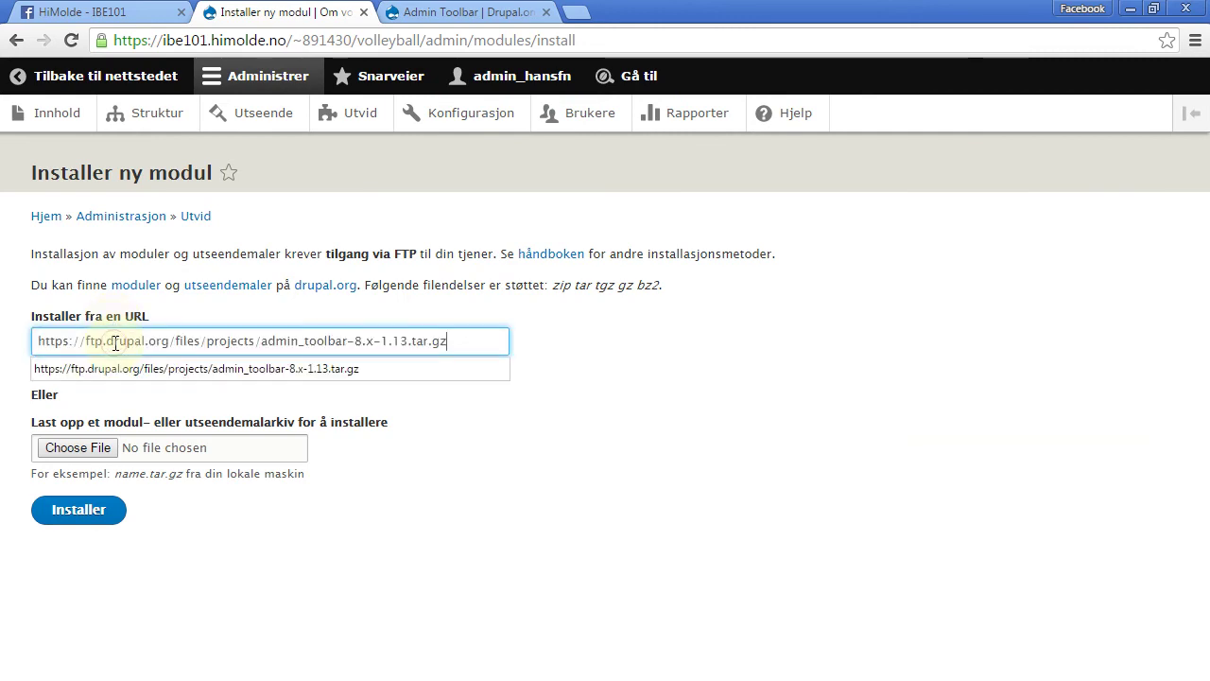
pyautogui.click(81, 511)
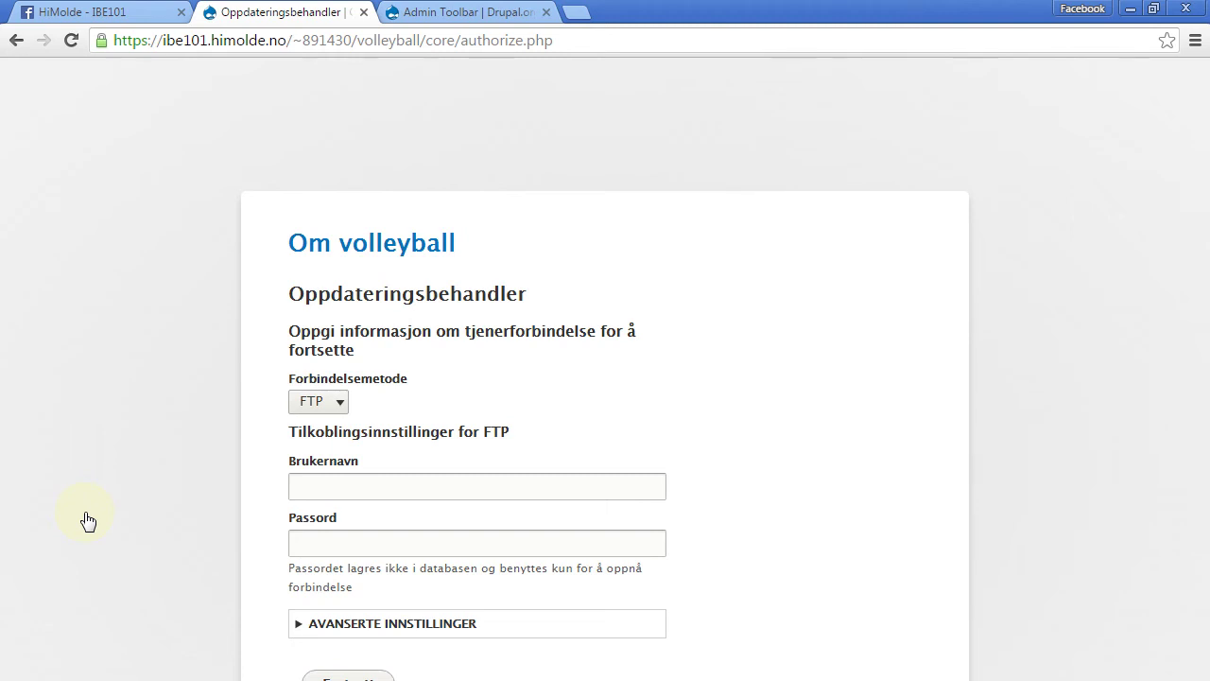
# Authorize the install with the FTP username and password, then go enable newly added modules
pyautogui.click(364, 484)
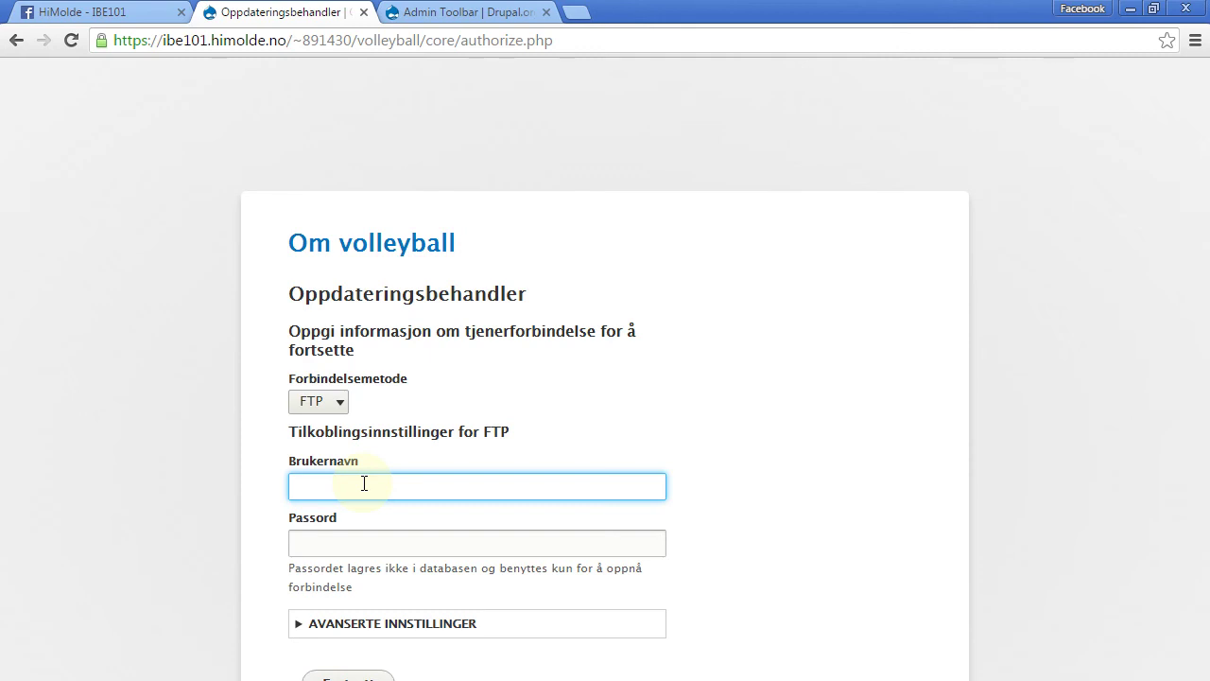
pyautogui.write('891430')
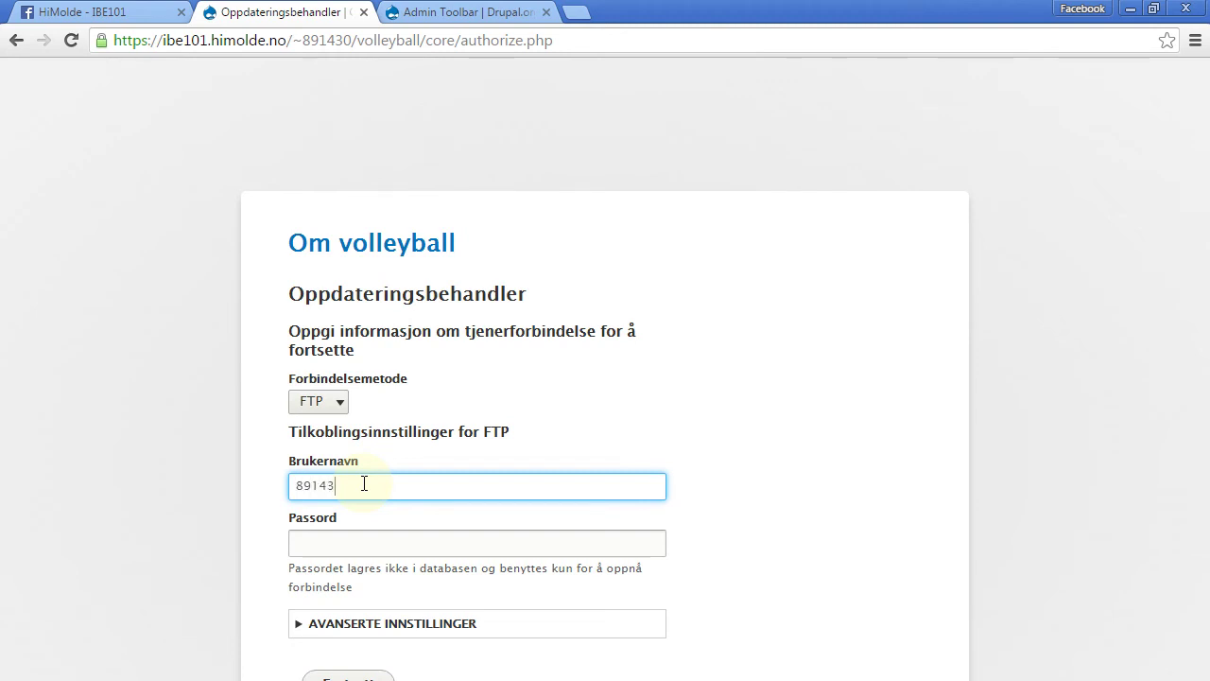
pyautogui.press('Tab')
pyautogui.write('********')
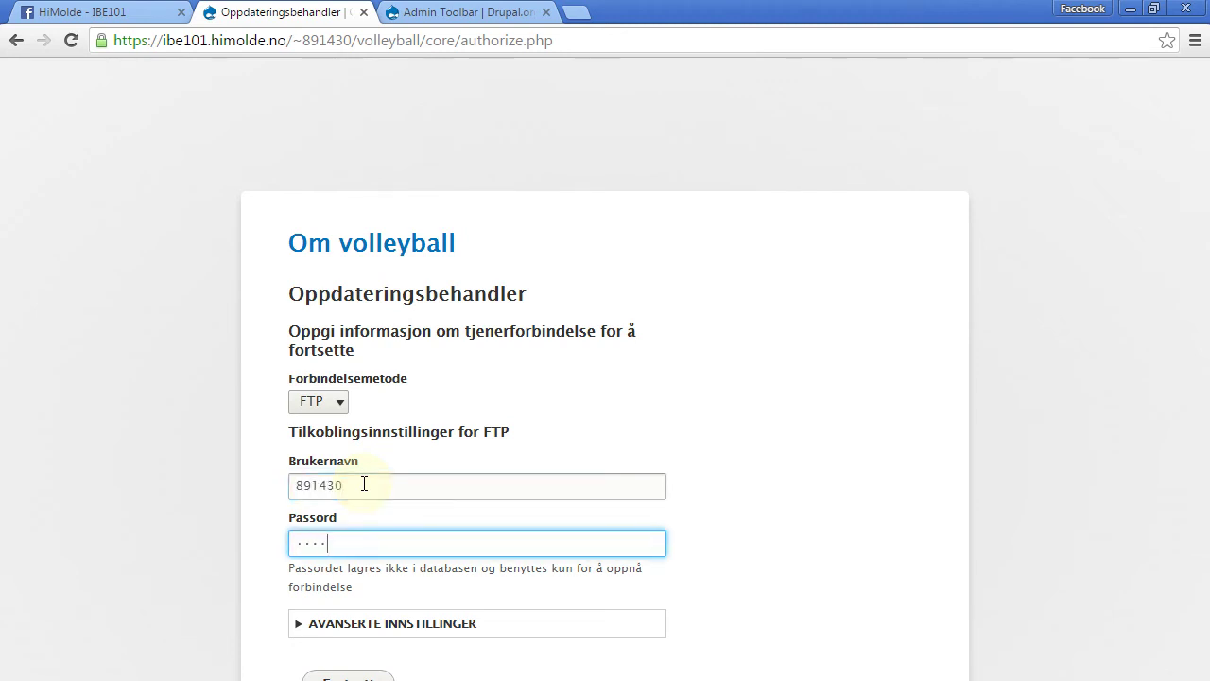
pyautogui.click(352, 676)
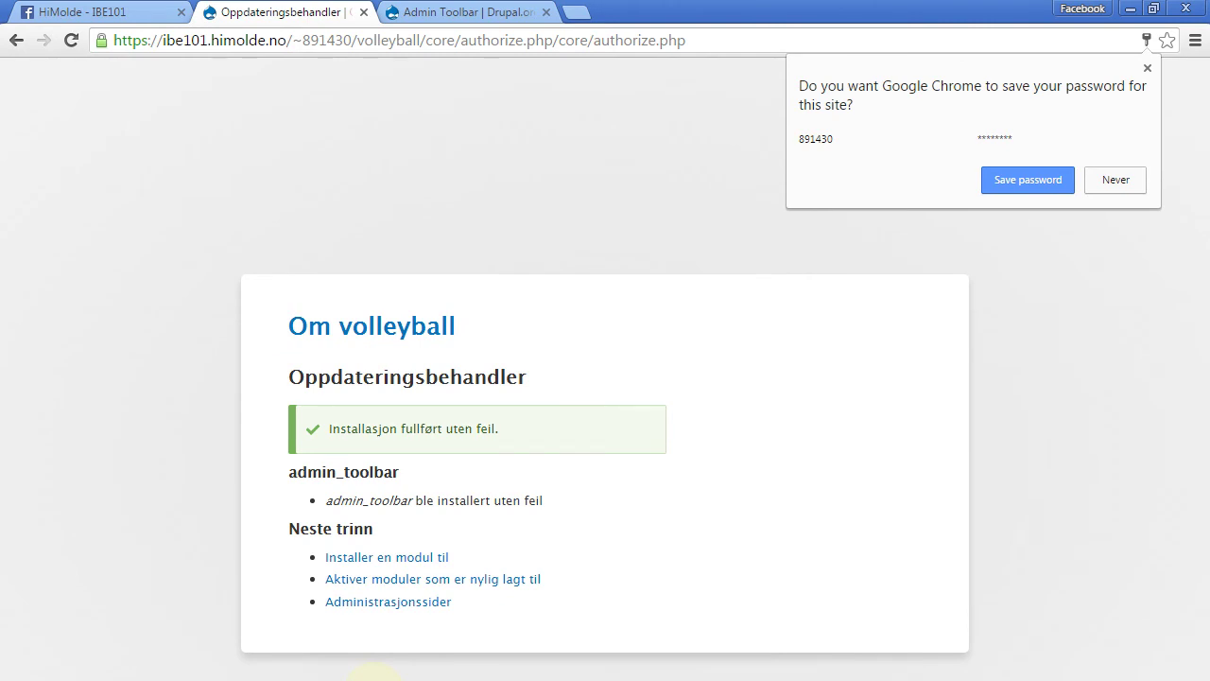
pyautogui.click(411, 584)
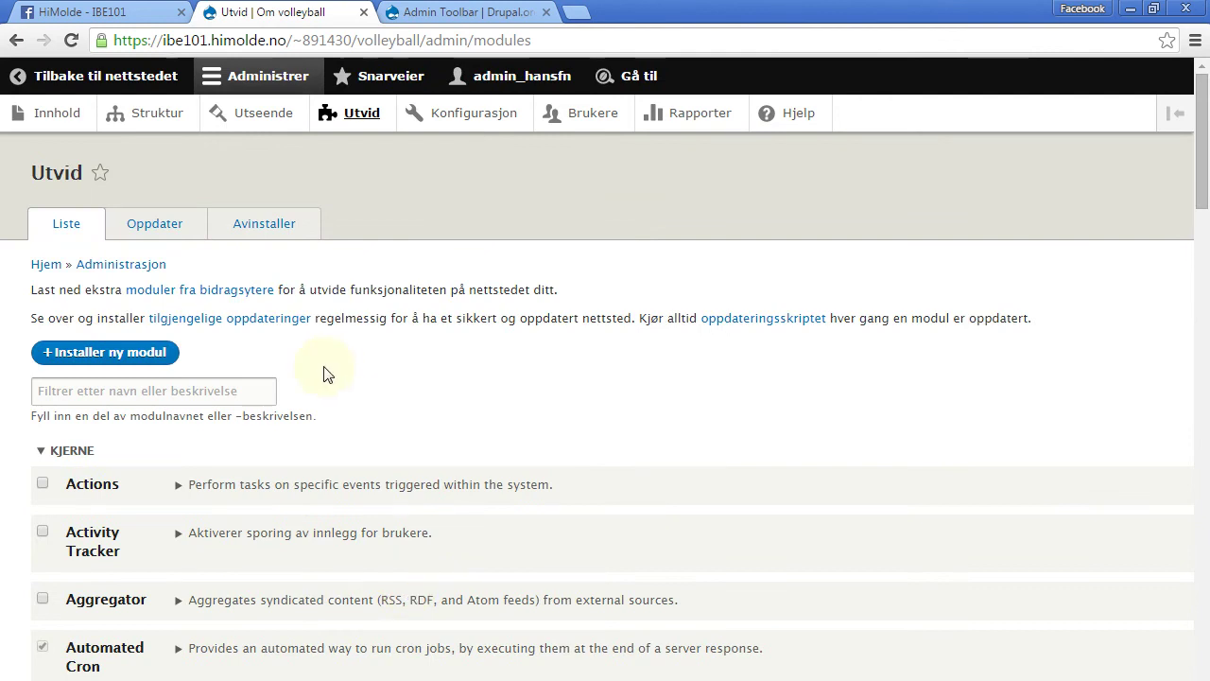
# Filter the modules by 'admin' and save them with Admin Toolbar ticked
pyautogui.click(244, 392)
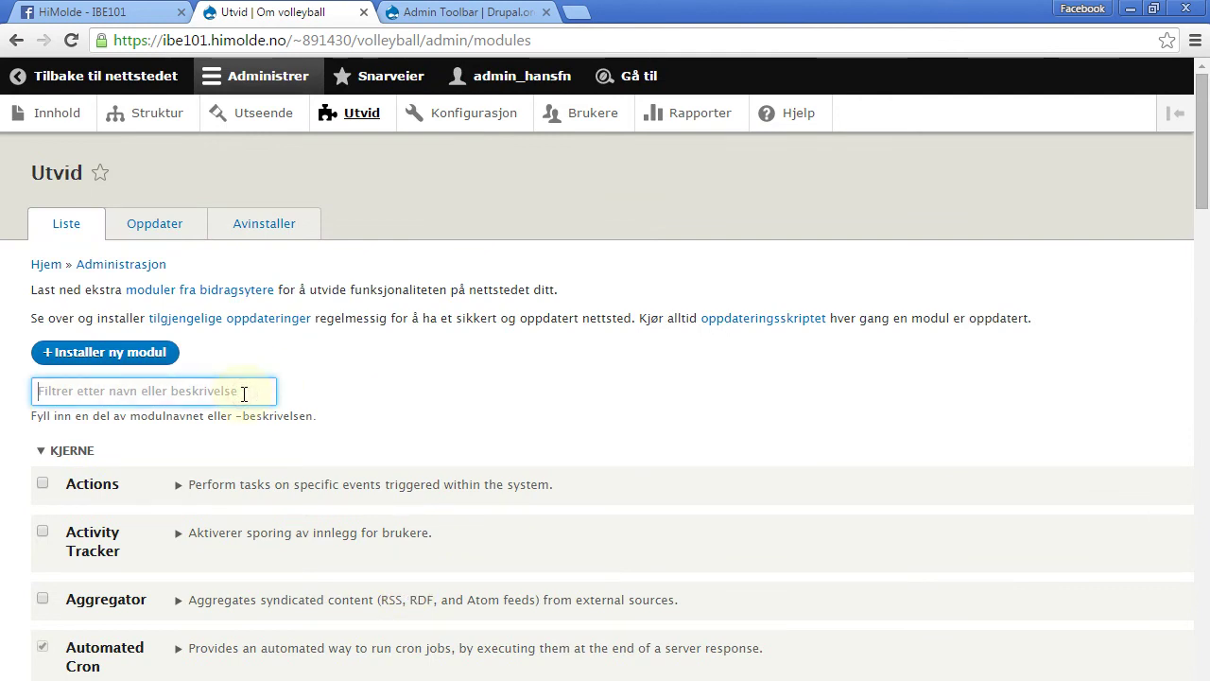
pyautogui.write('admin')
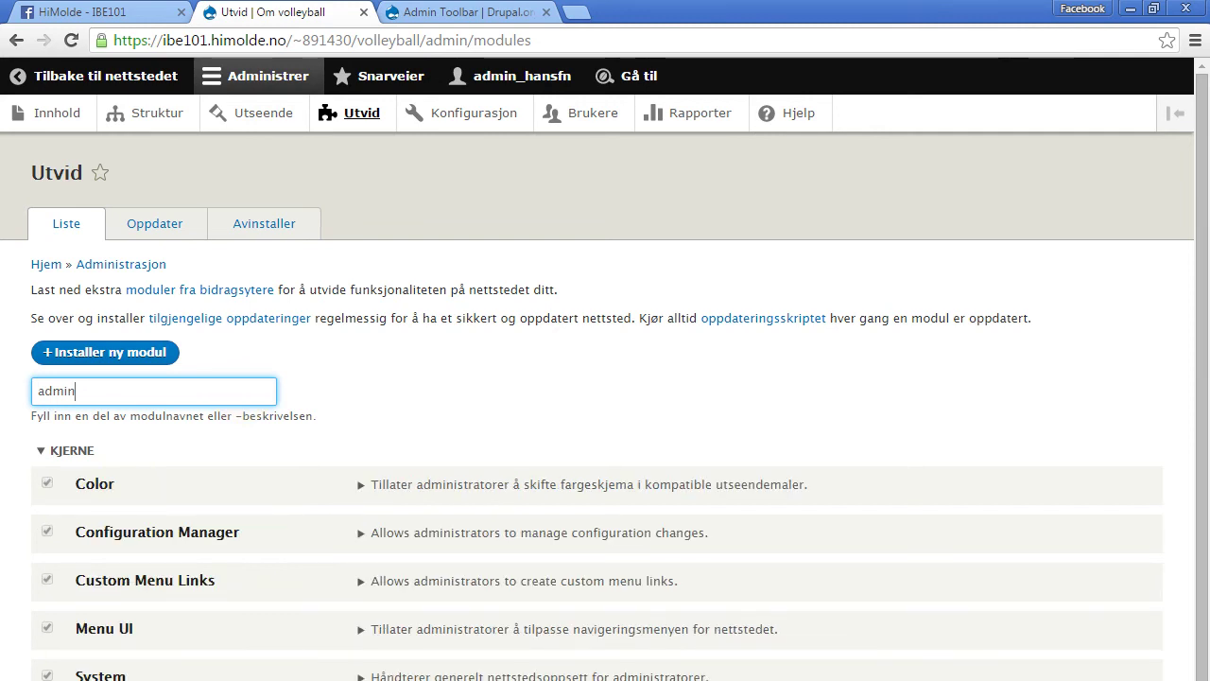
pyautogui.scroll(-3, 605, 407)
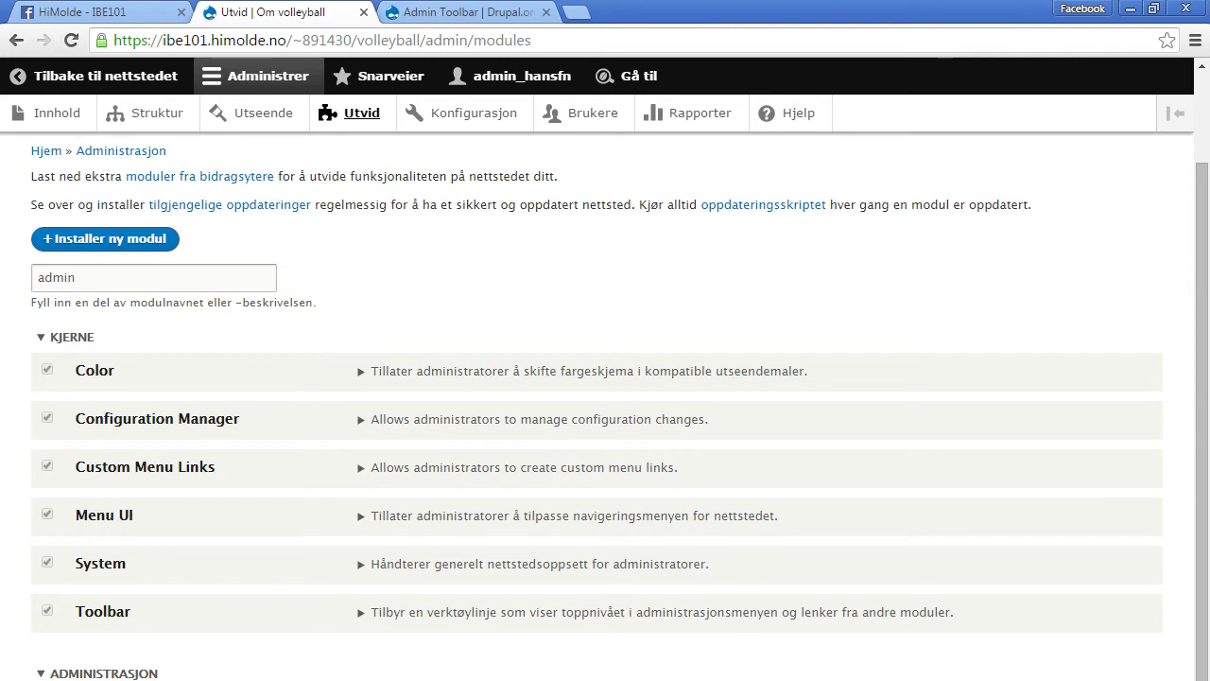
pyautogui.press('F5')
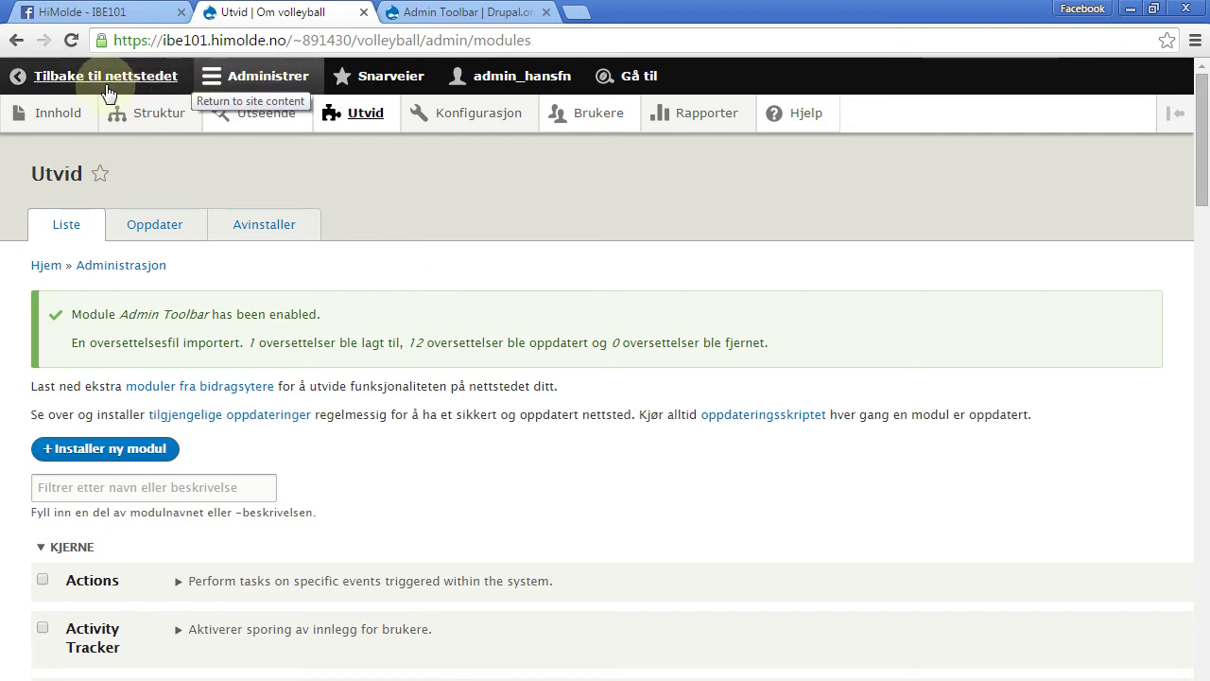
# Return to the site, browse the admin toolbar dropdown menus, and open Konfigurasjon
pyautogui.click(73, 86)
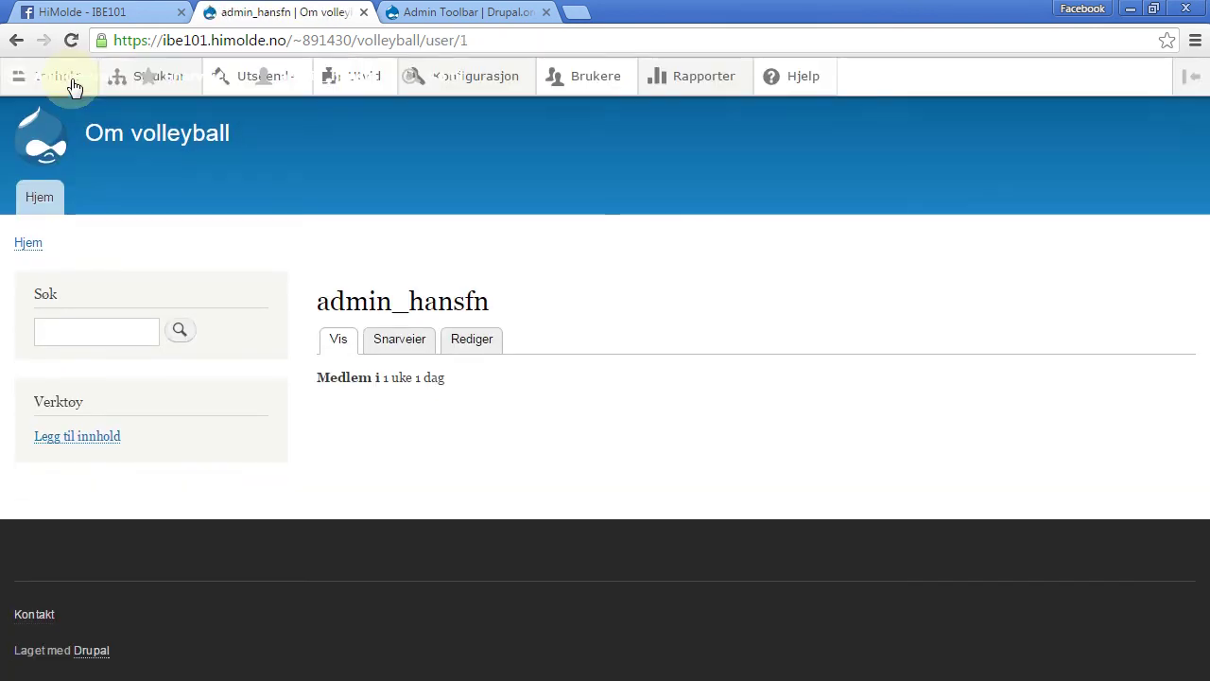
pyautogui.moveTo(76, 121)
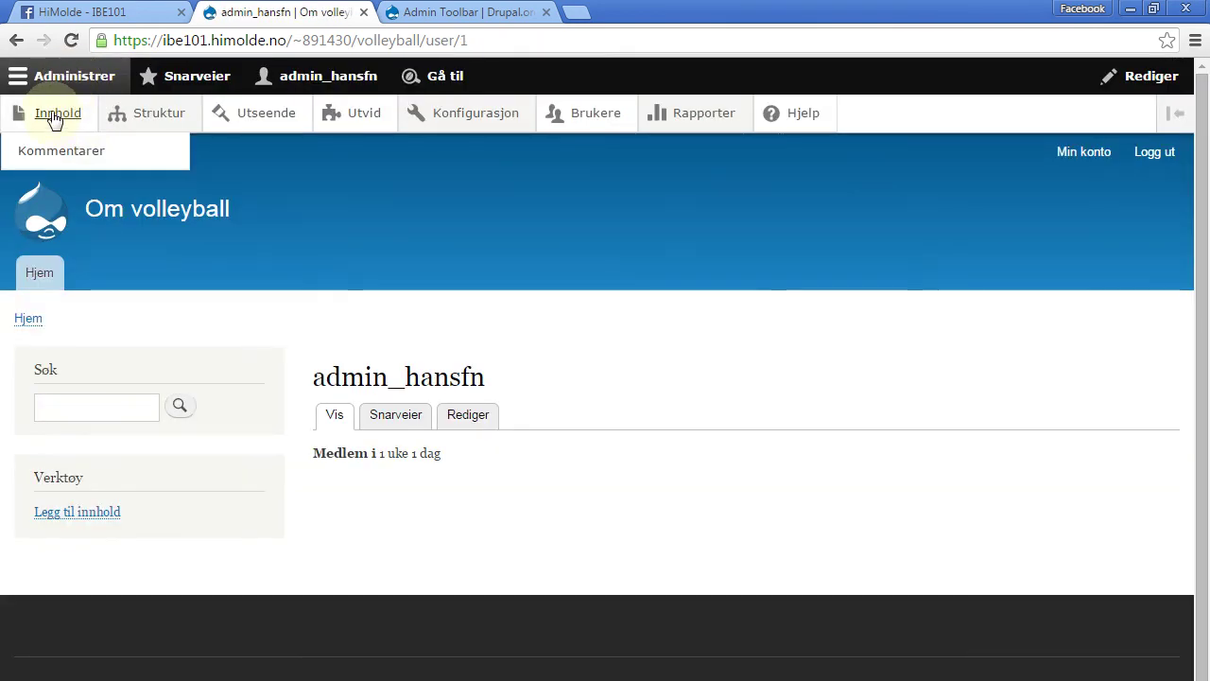
pyautogui.moveTo(163, 125)
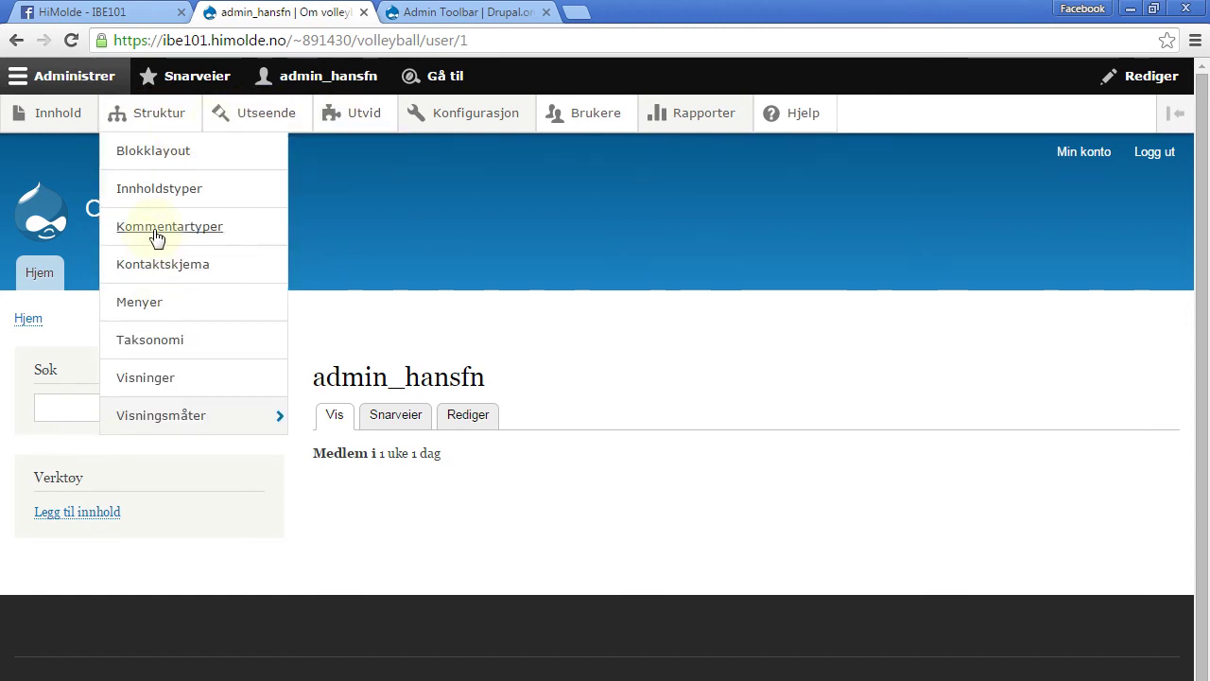
pyautogui.moveTo(487, 127)
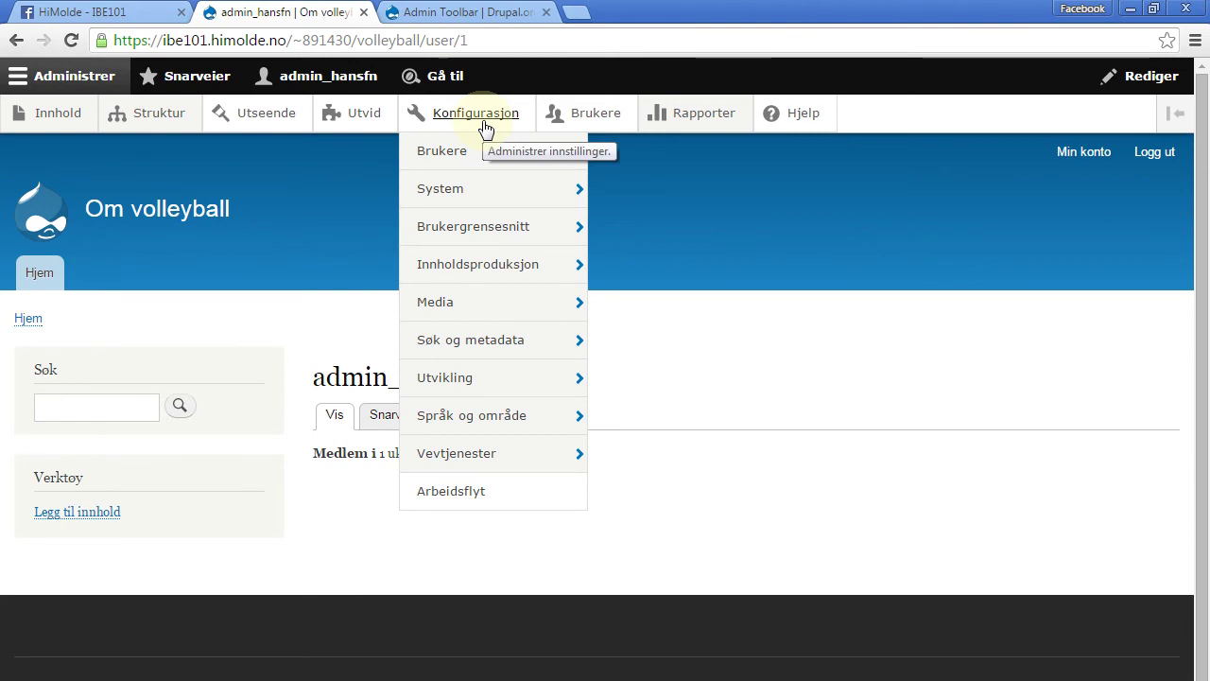
pyautogui.moveTo(473, 295)
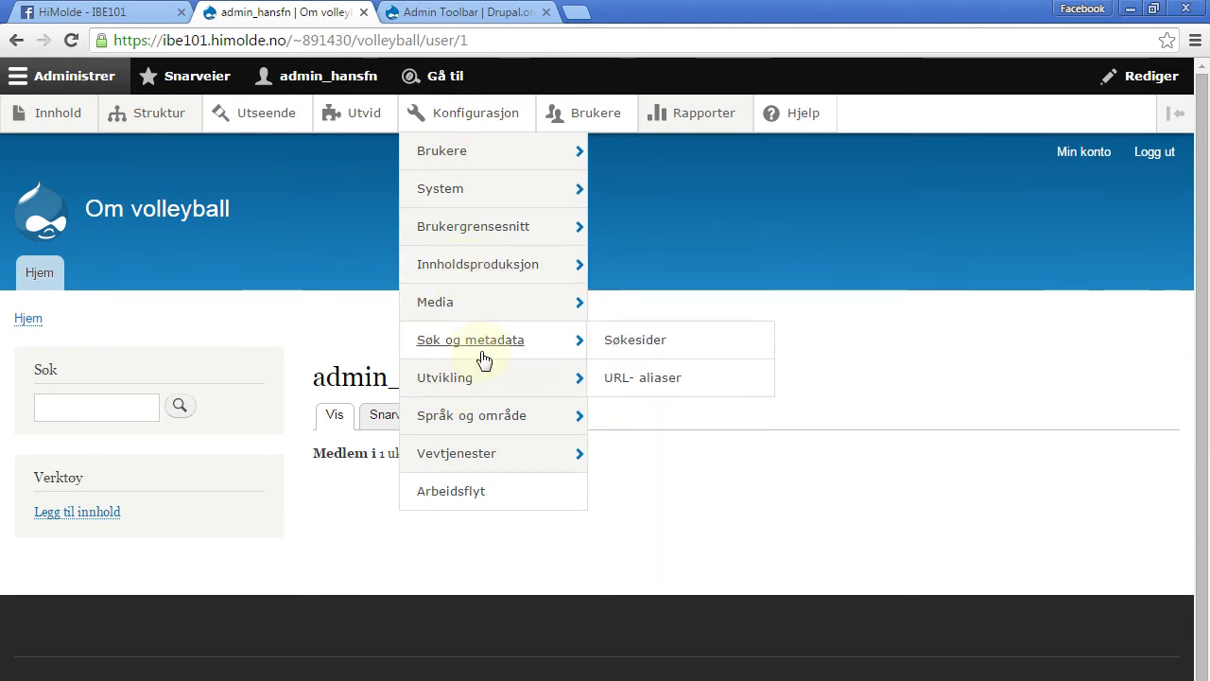
pyautogui.moveTo(481, 384)
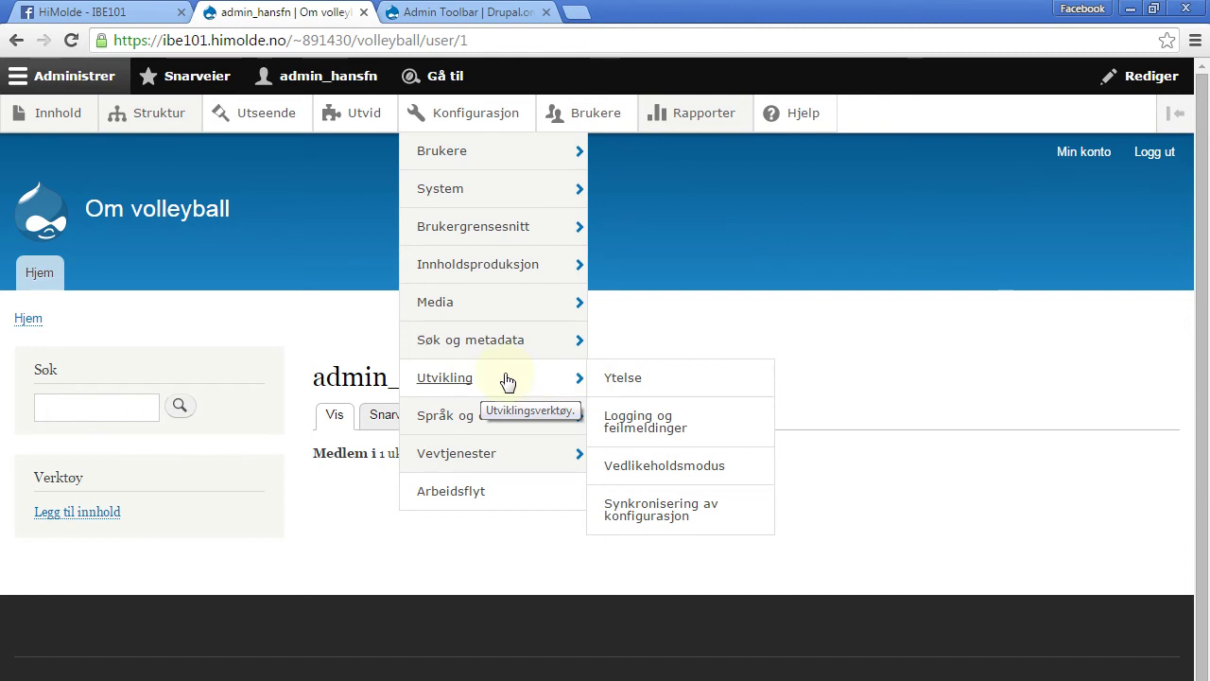
pyautogui.moveTo(475, 267)
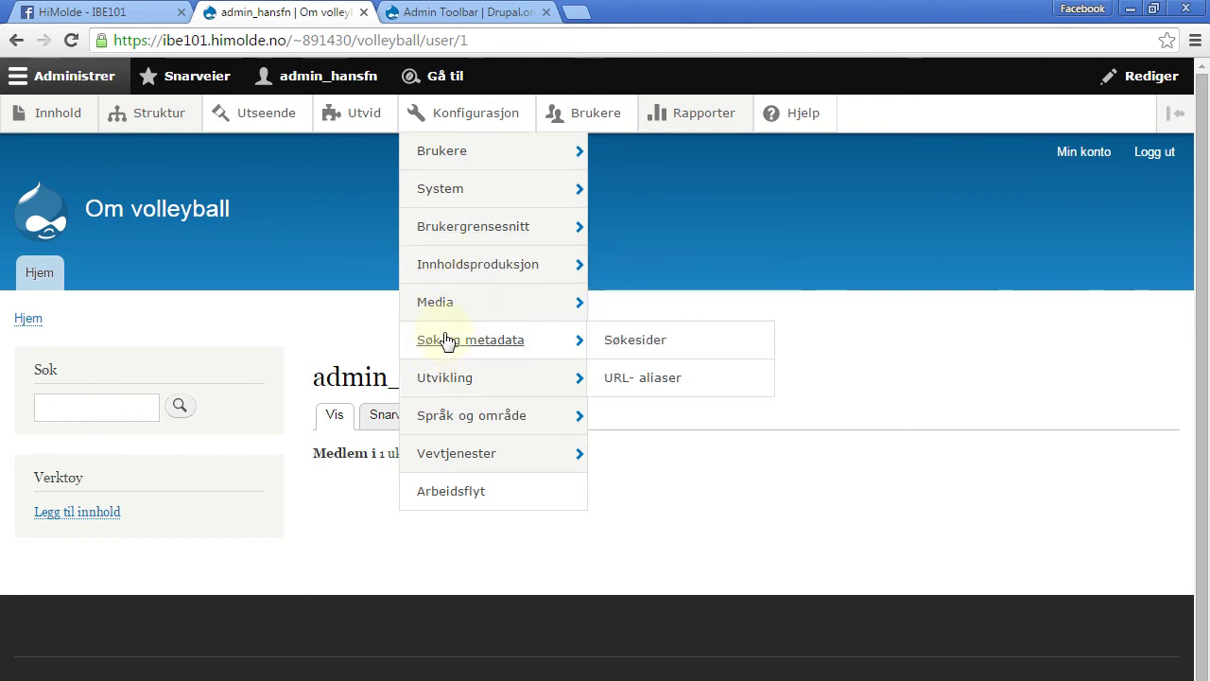
pyautogui.moveTo(476, 179)
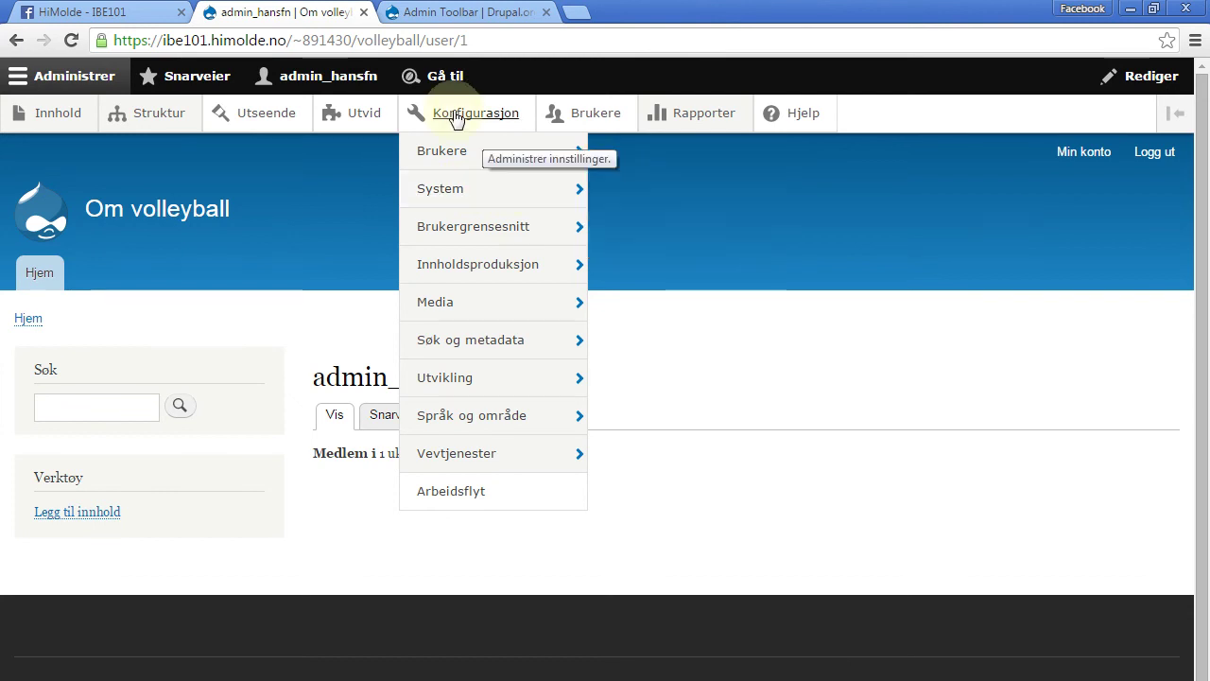
pyautogui.click(457, 115)
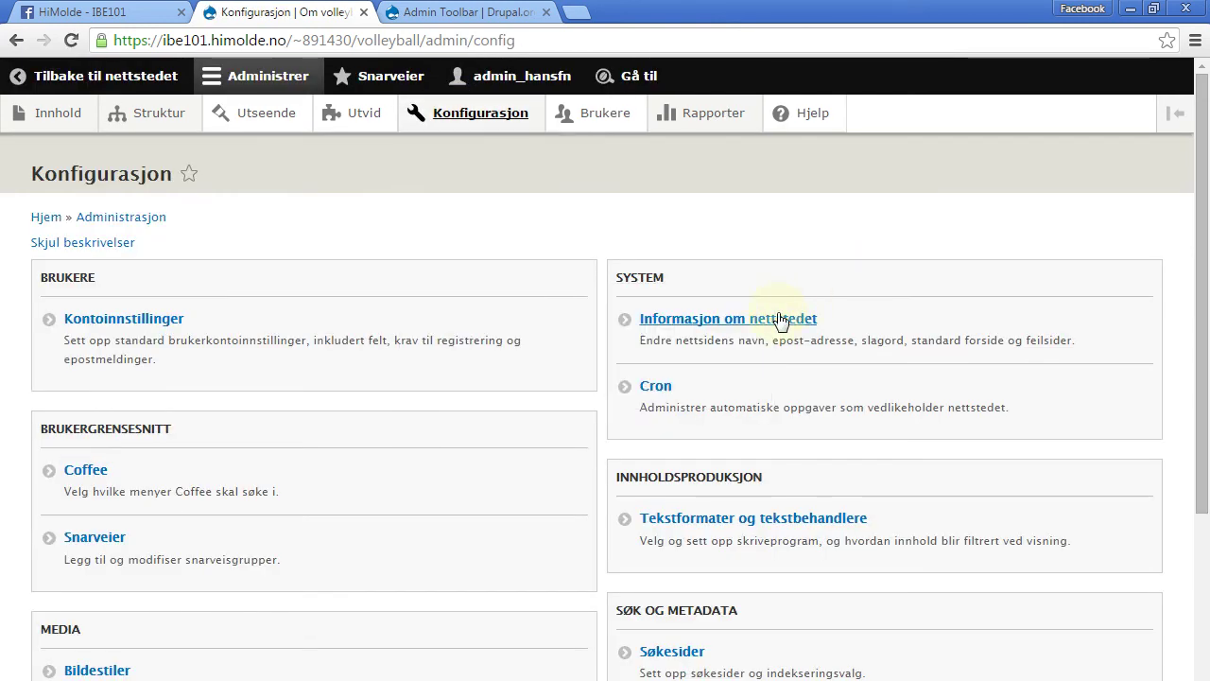
# Open the 'Informasjon om nettstedet' settings under System
pyautogui.click(778, 321)
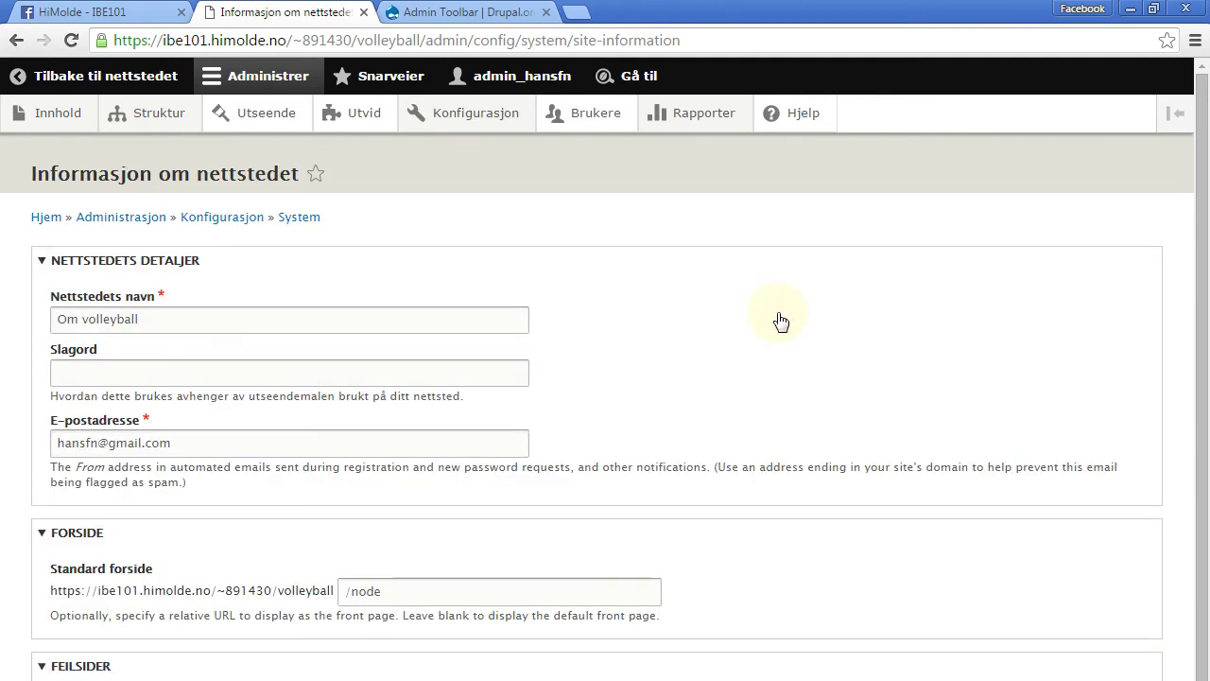
pyautogui.moveTo(487, 118)
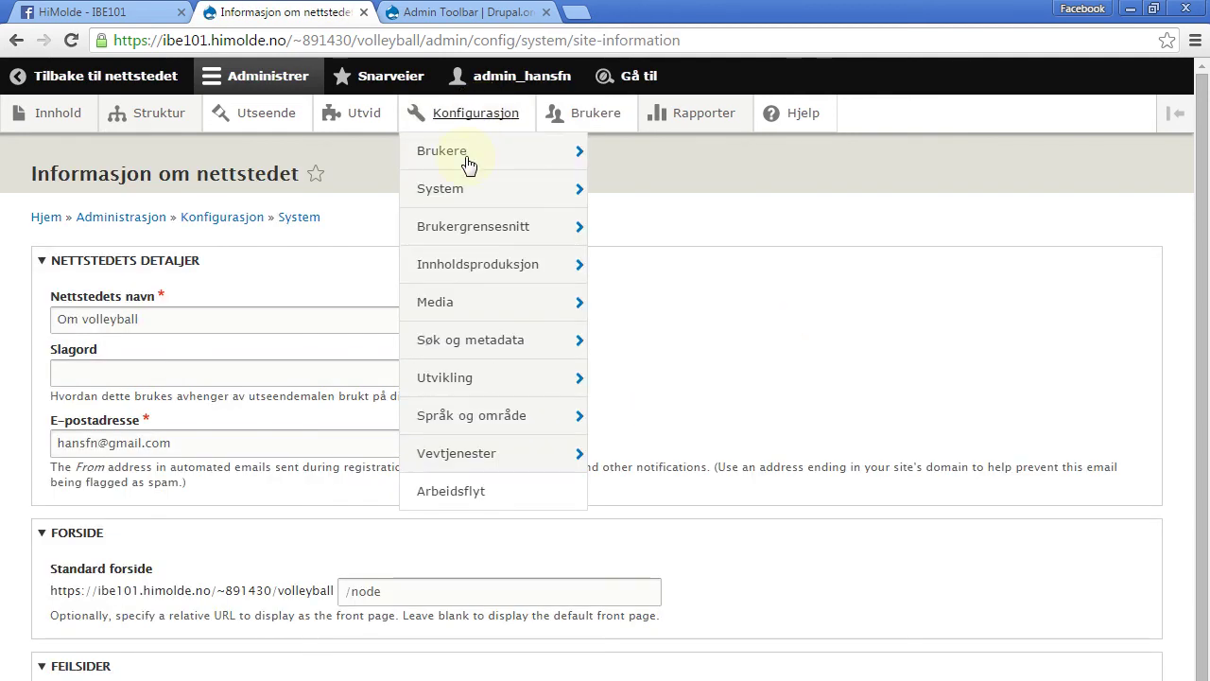
pyautogui.moveTo(473, 229)
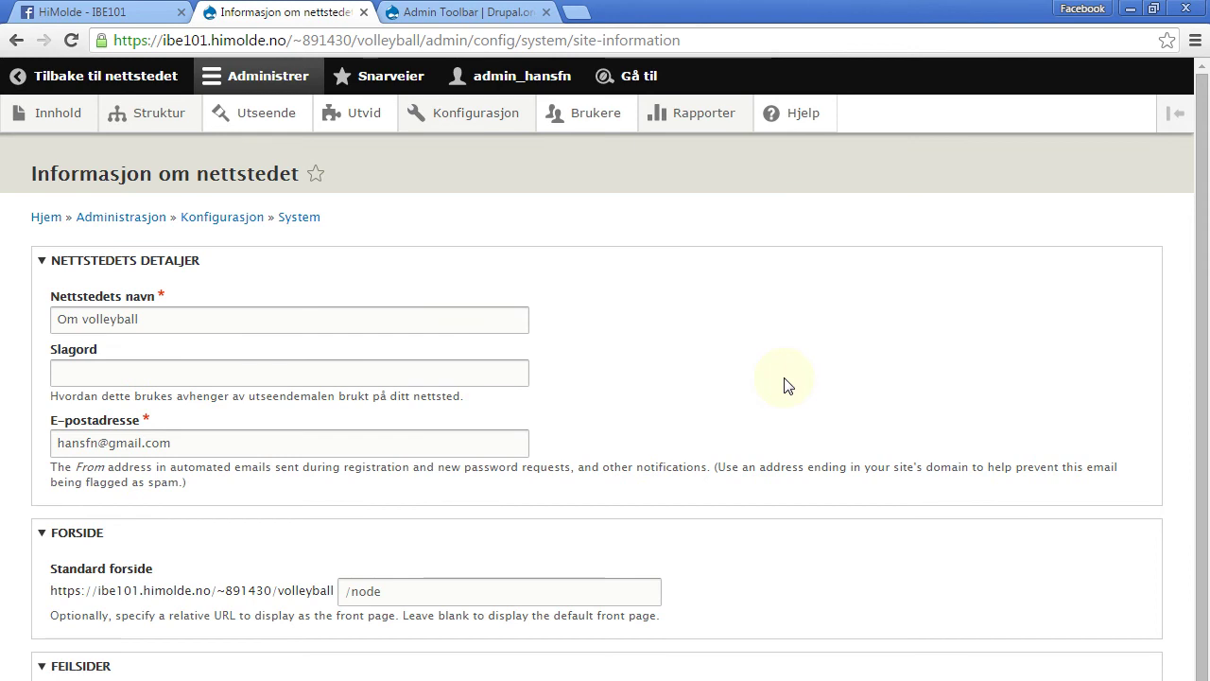
# Try the Coffee quick search (Alt+D) with 'inf', then close it
pyautogui.hotkey('alt', 'd')
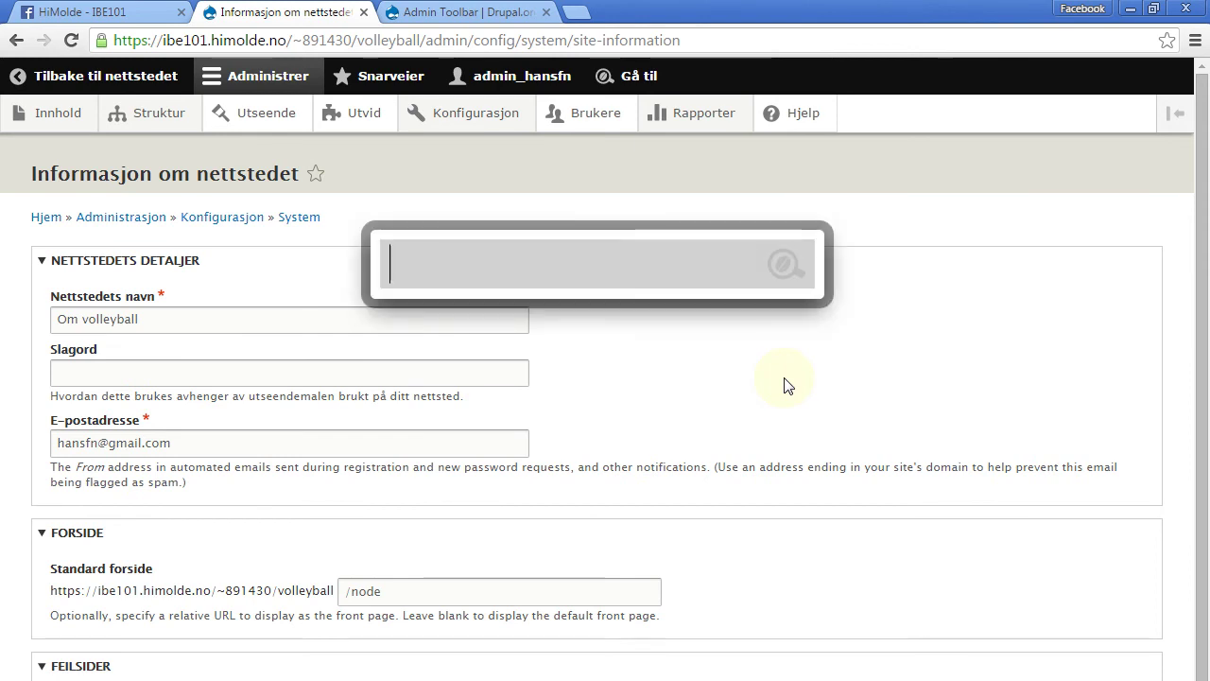
pyautogui.write('inf')
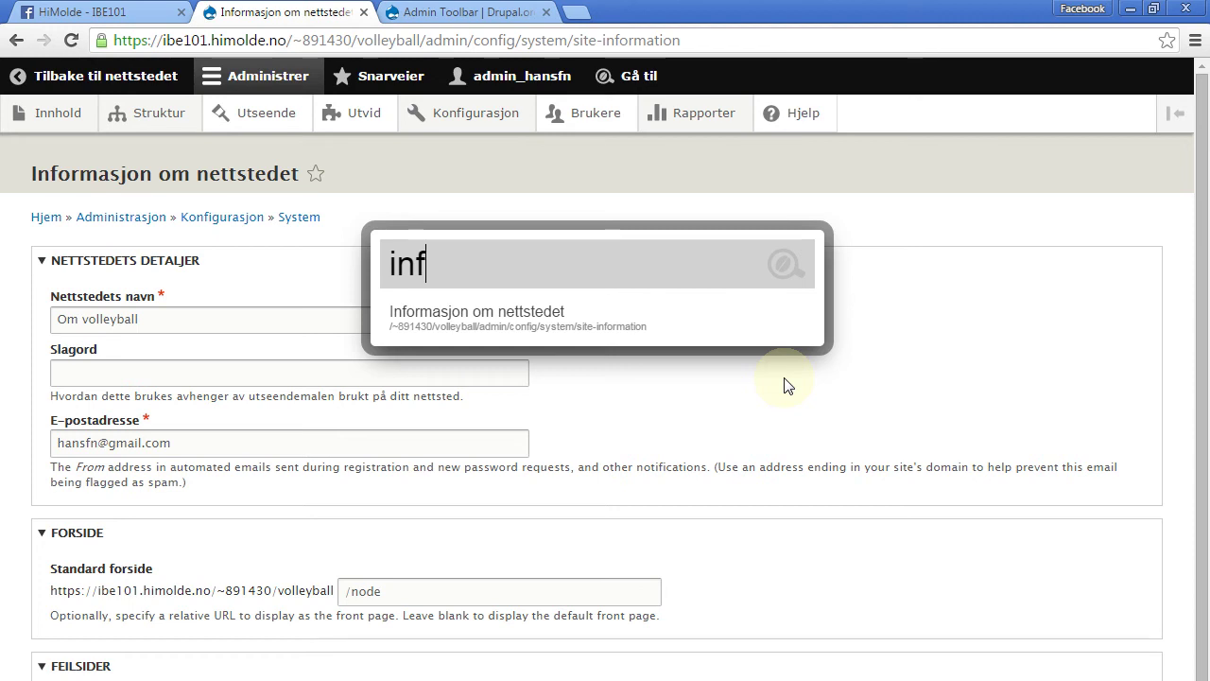
pyautogui.press('Escape')
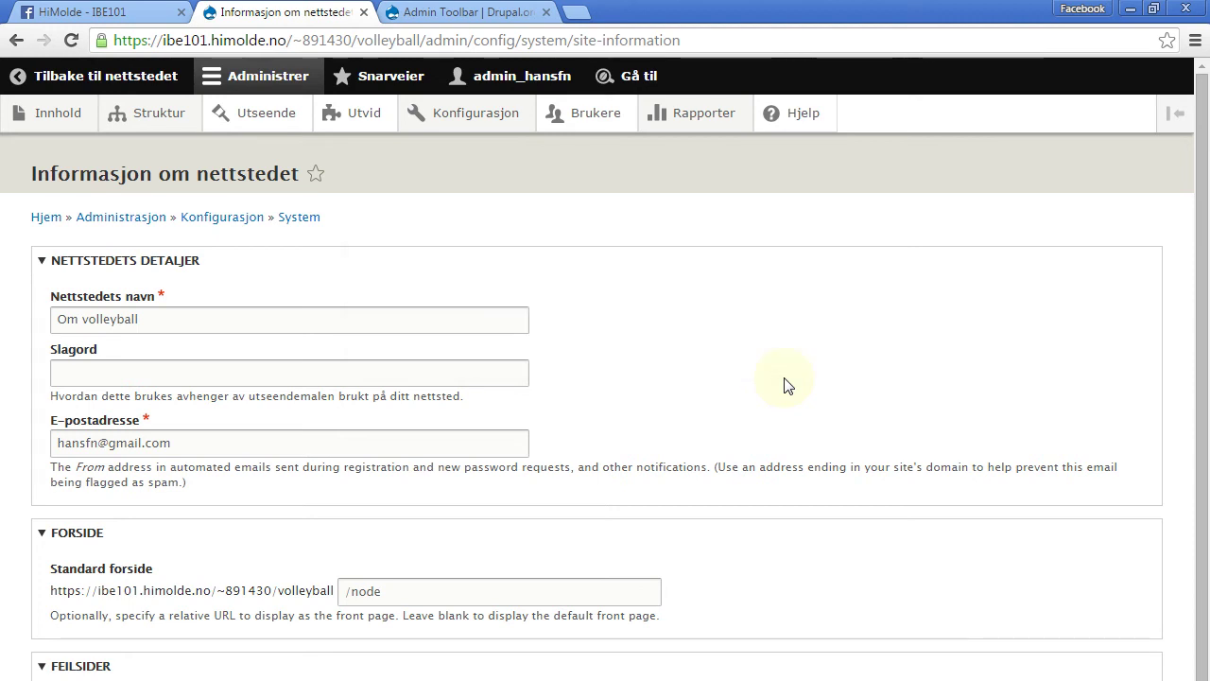
# Paste the Admin Toolbar tar.gz release link from drupal.org into the new-module URL field, then go to Utseende
pyautogui.click(368, 118)
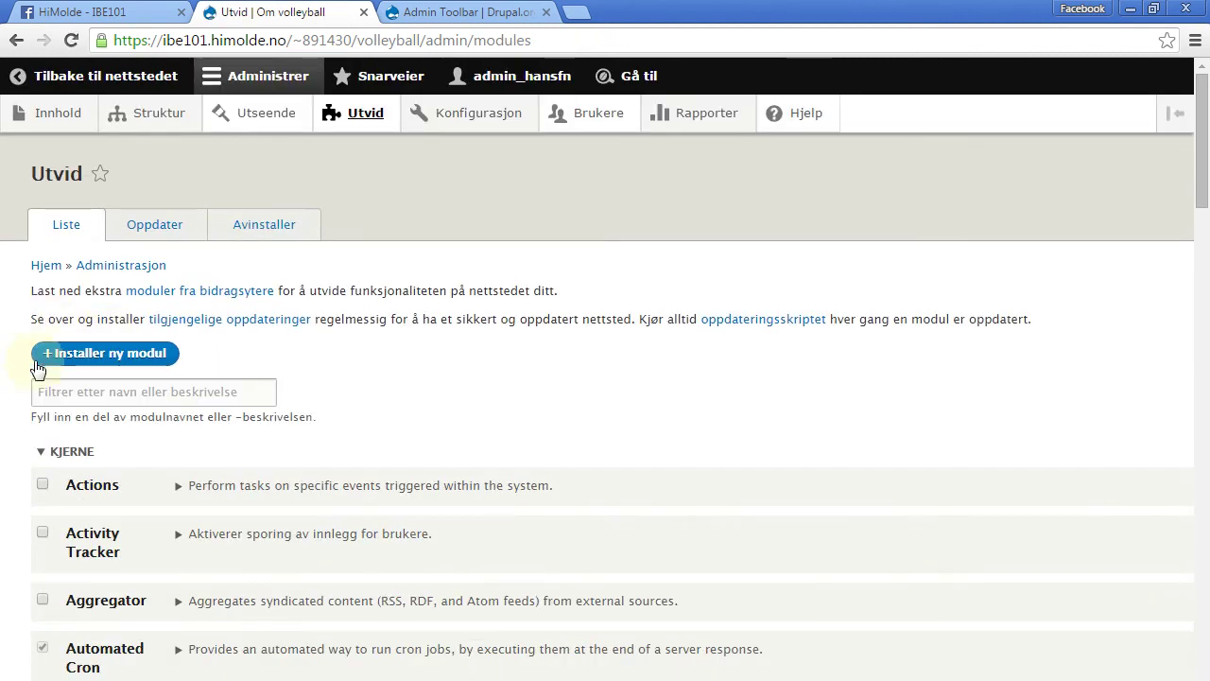
pyautogui.click(37, 360)
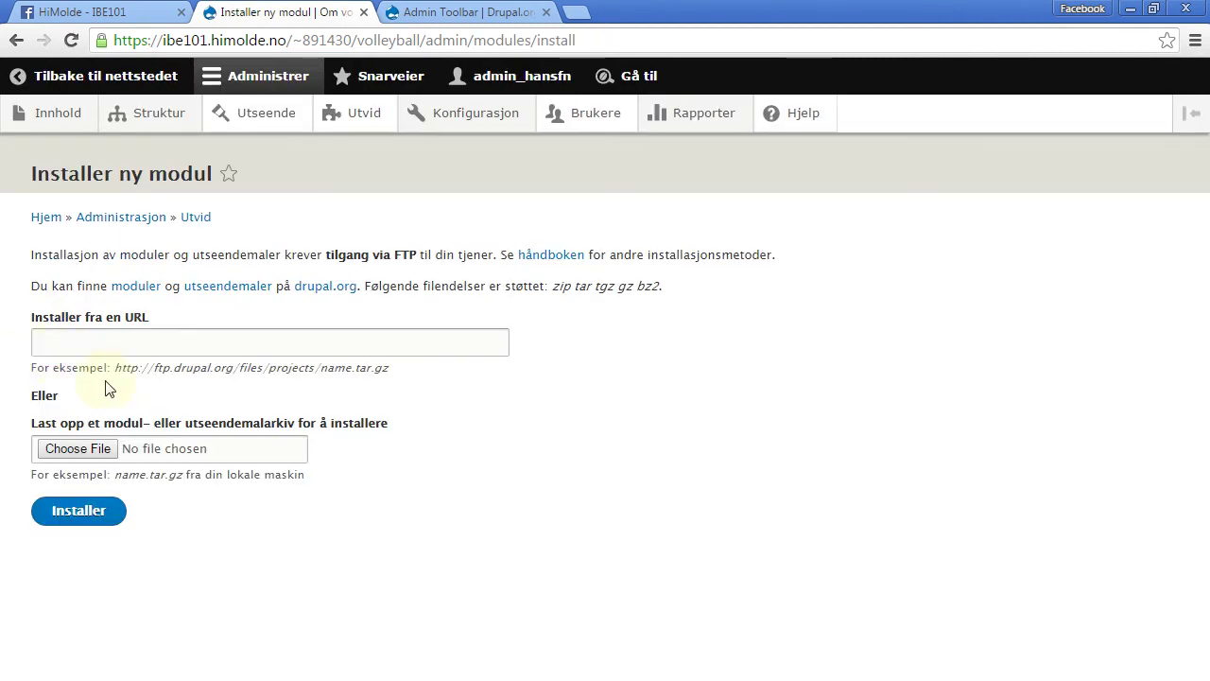
pyautogui.click(93, 346)
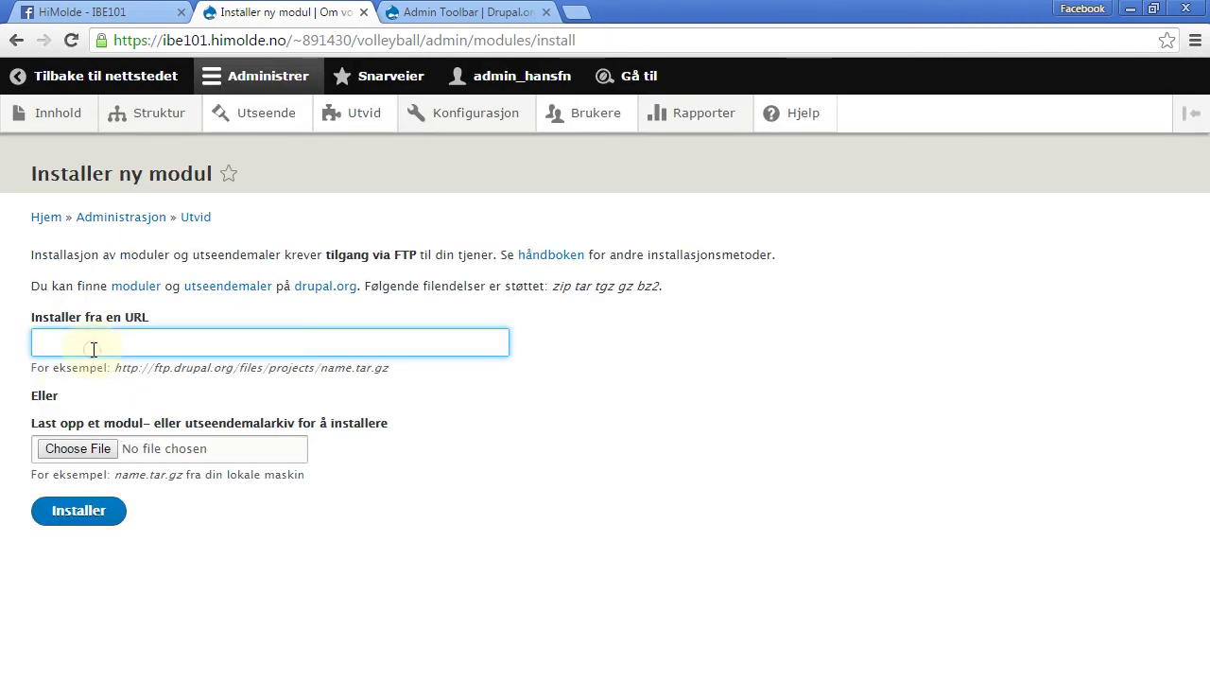
pyautogui.click(463, 12)
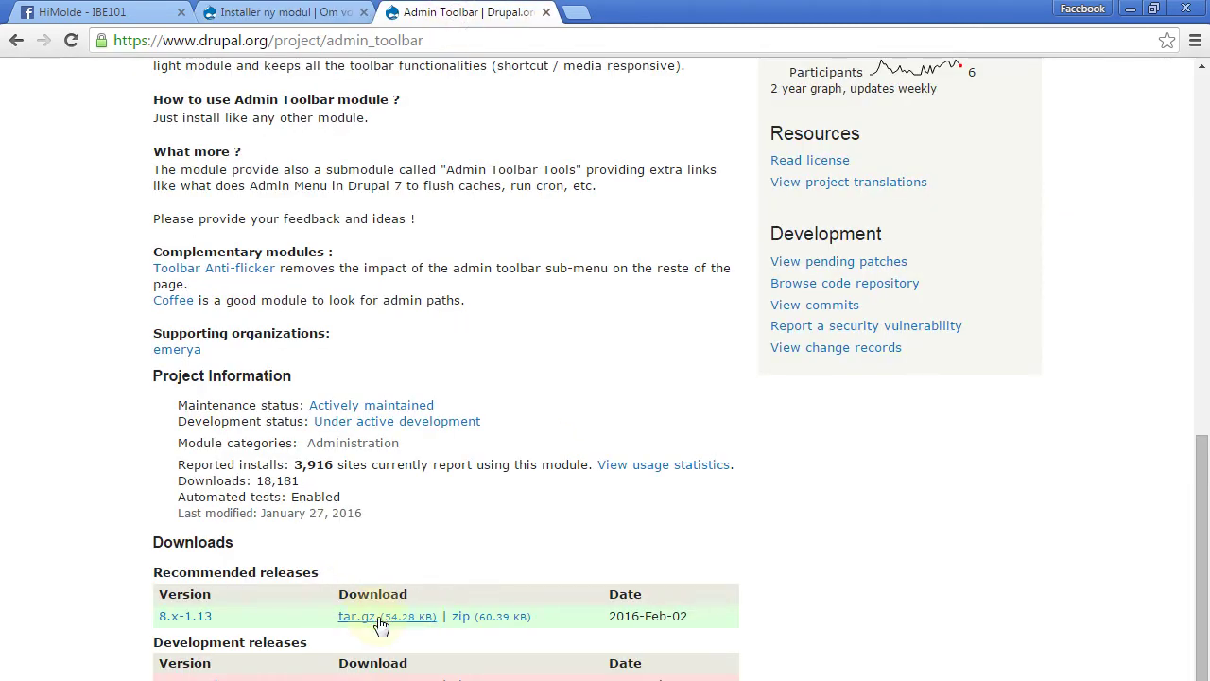
pyautogui.rightClick(478, 616)
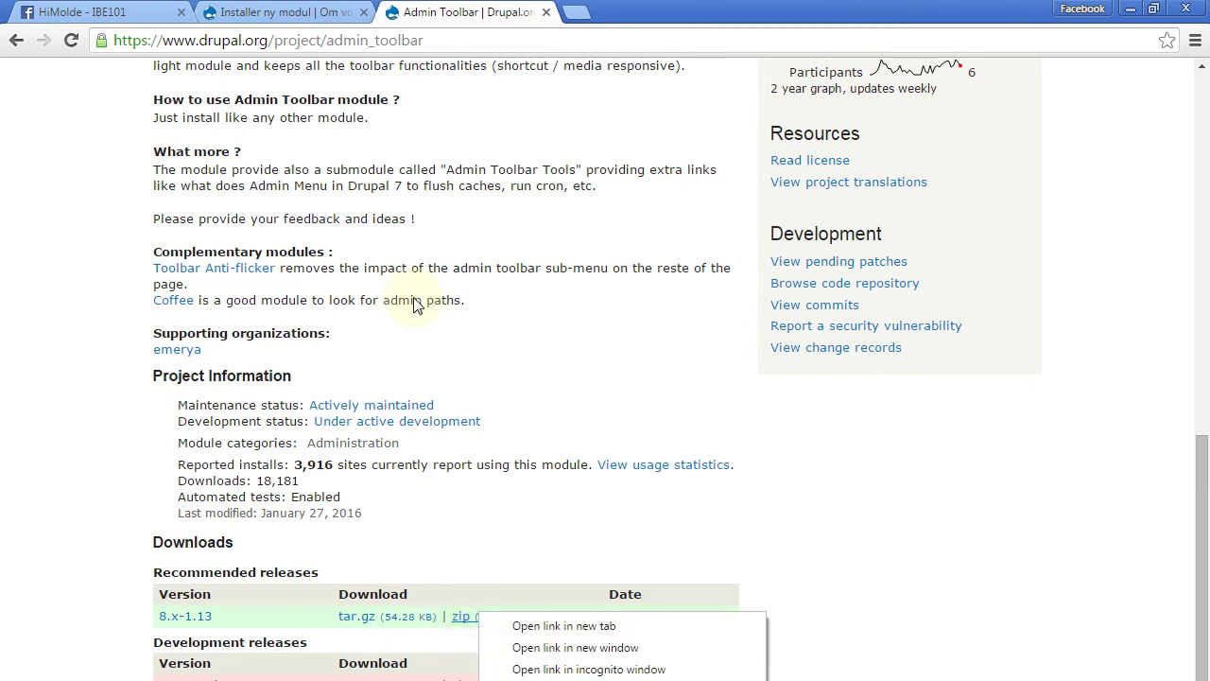
pyautogui.click(321, 14)
pyautogui.click(206, 335)
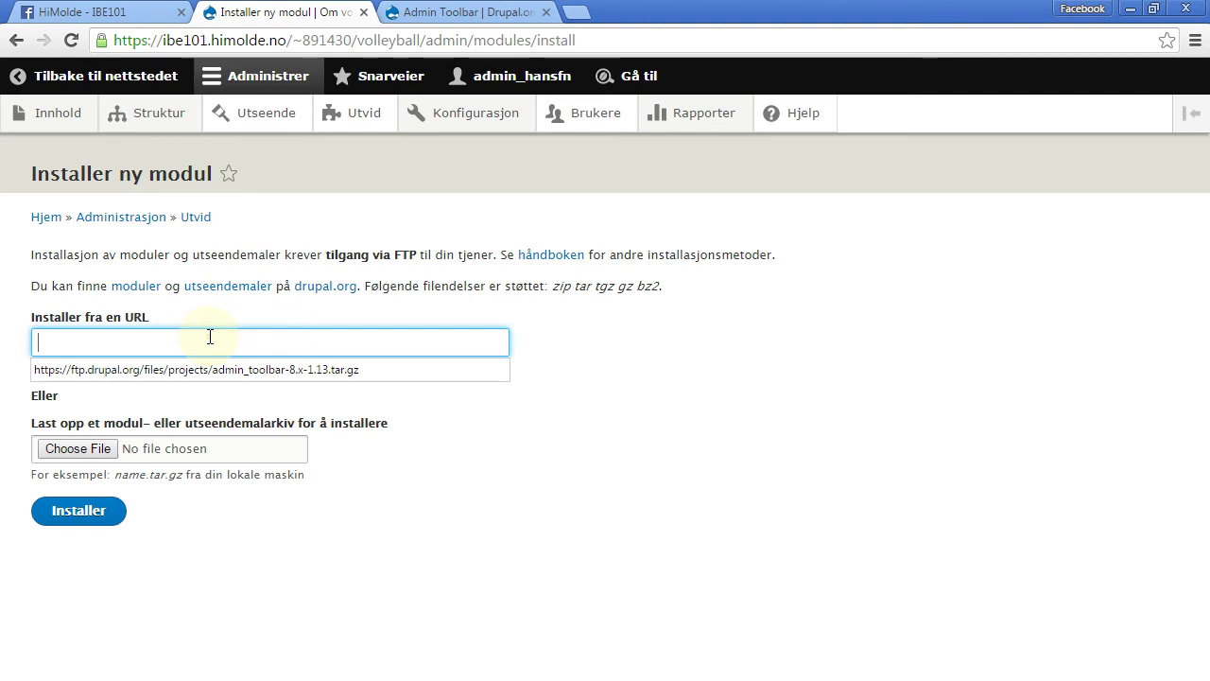
pyautogui.write('https://ftp.drupal.org/files/projects/admin_toolbar-8.x-1.13.tar.gz')
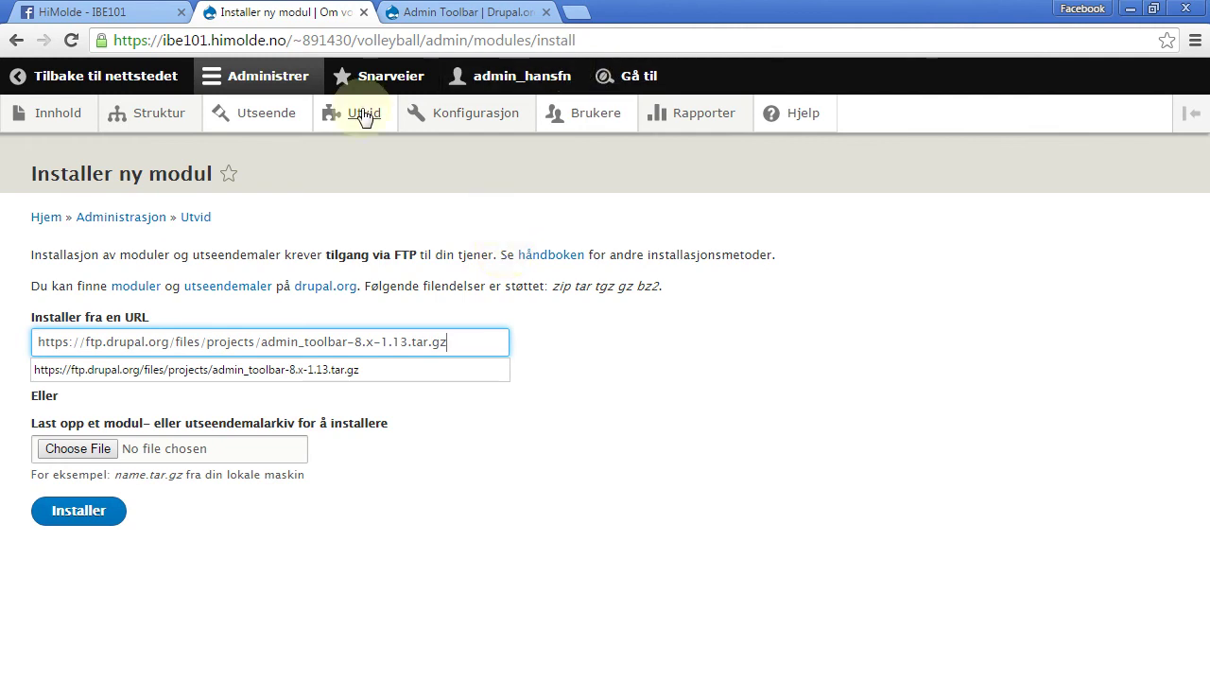
pyautogui.click(277, 110)
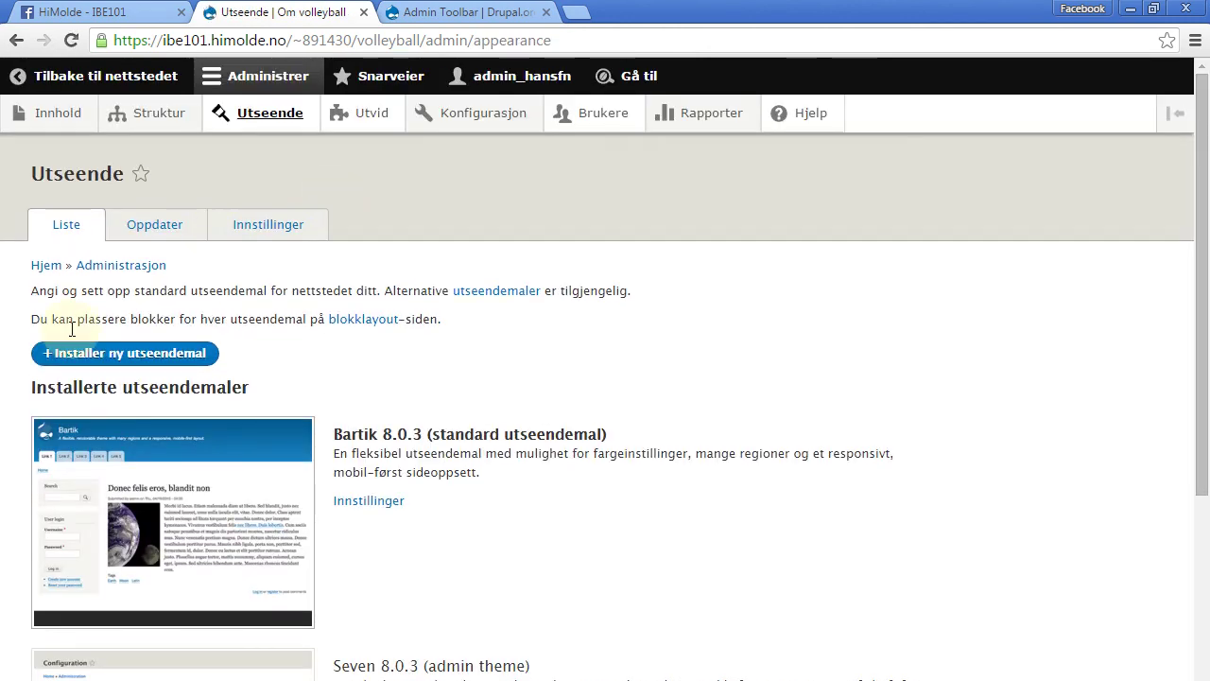
# Open '+ Installer ny utseendemal' from the Utseende page
pyautogui.click(106, 355)
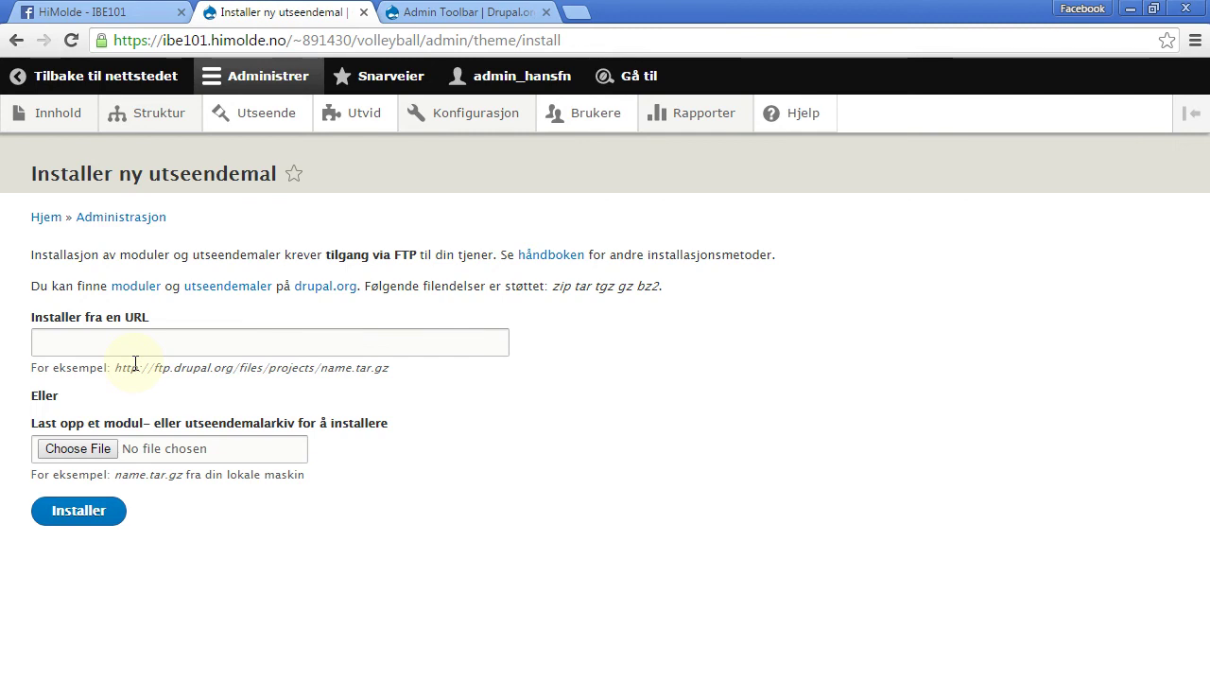
# Open Struktur > Menyer and load the public site in a separate tab
pyautogui.moveTo(150, 125)
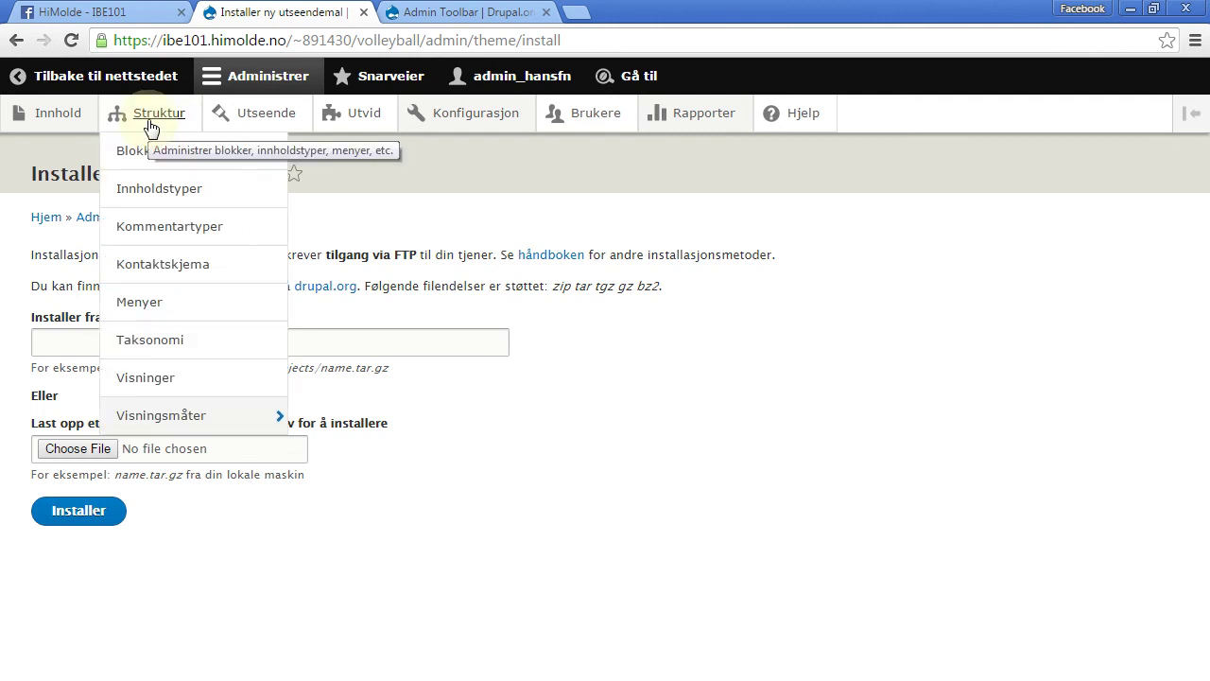
pyautogui.click(139, 315)
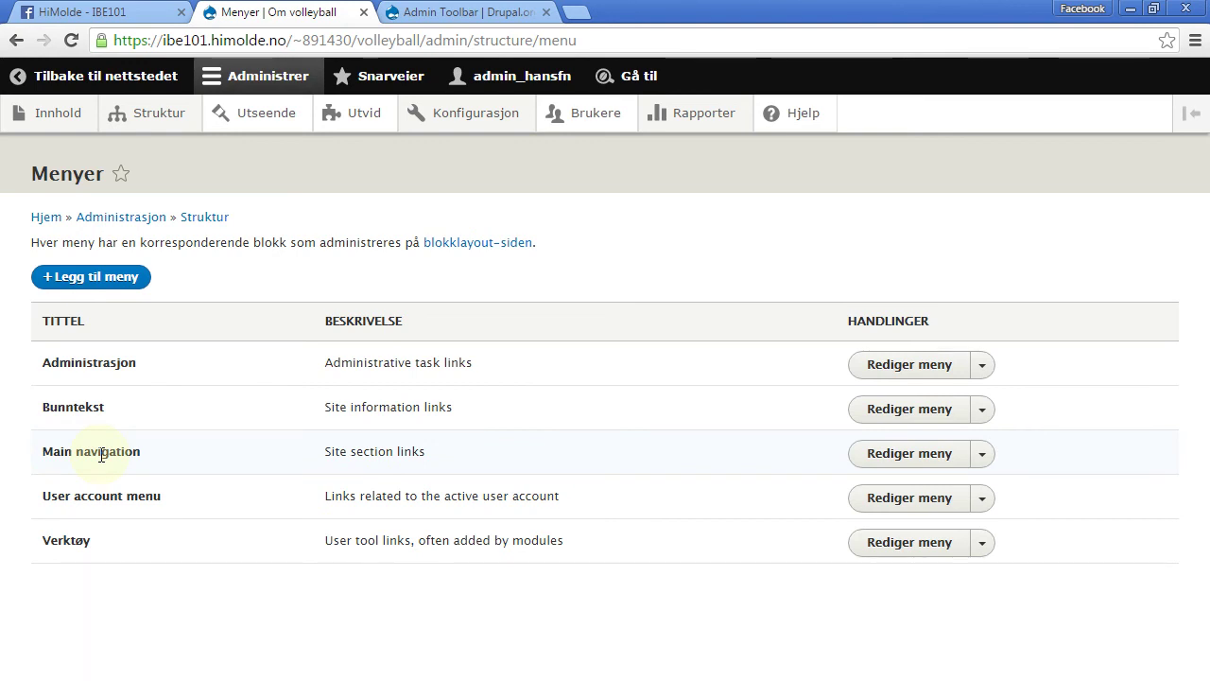
pyautogui.middleClick(85, 83)
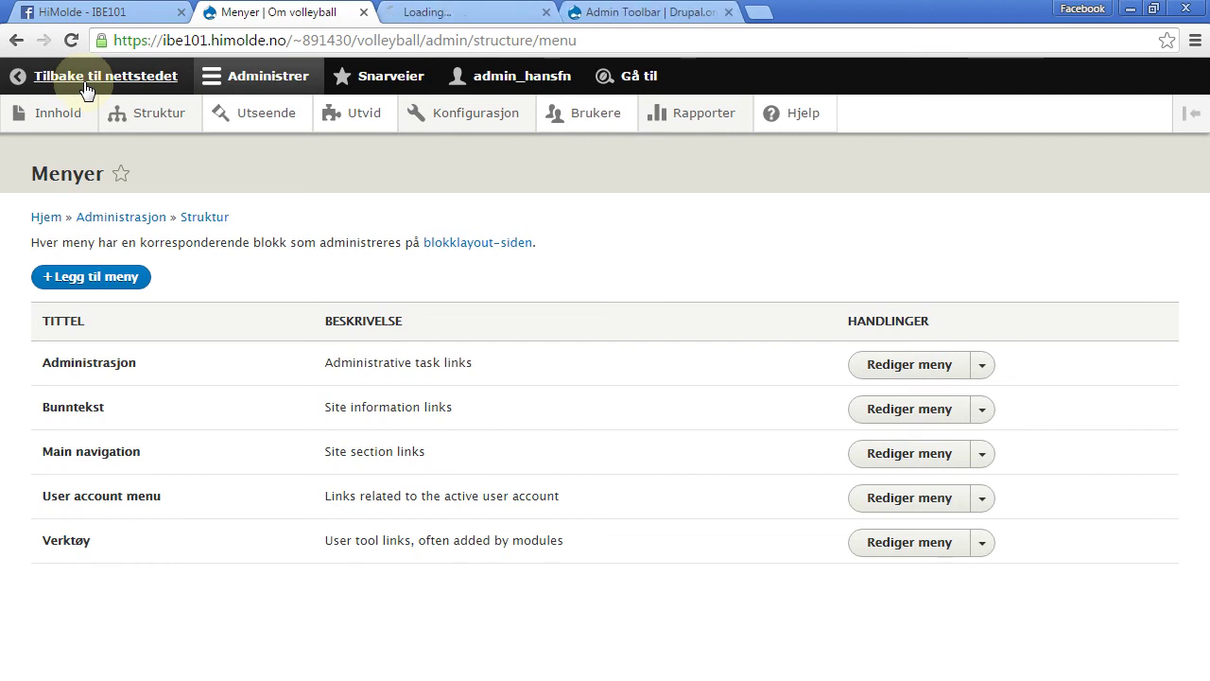
pyautogui.click(425, 14)
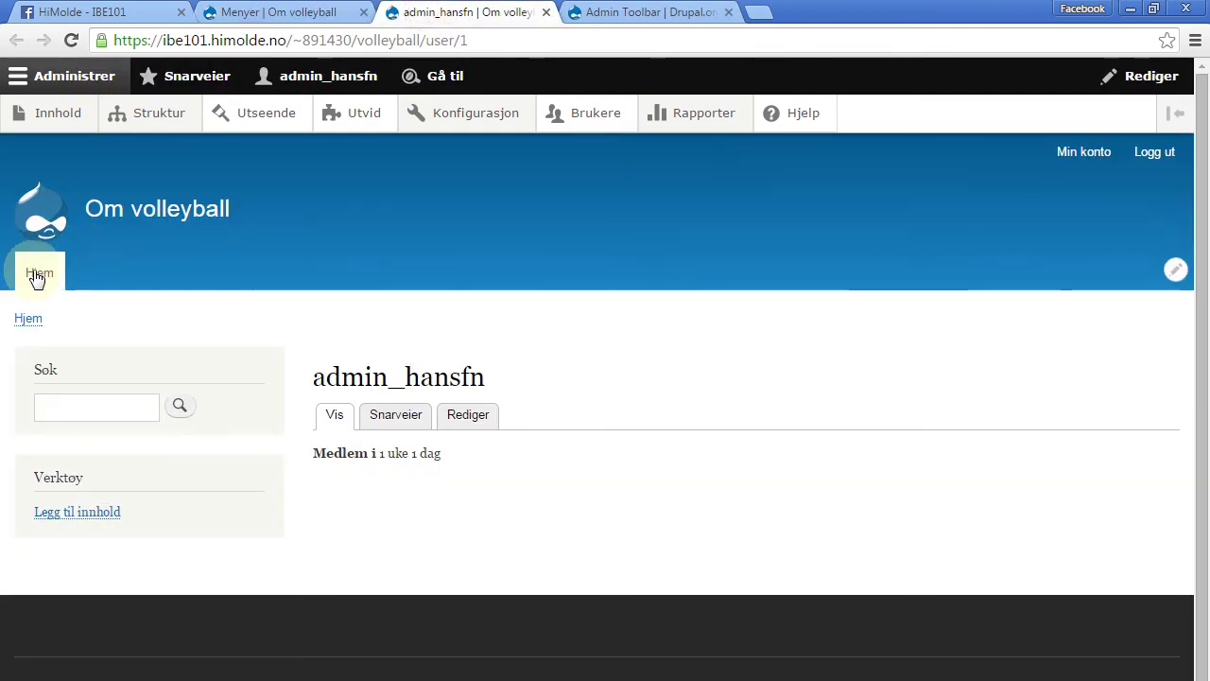
# Back on the menus page, open the Main navigation menu for editing
pyautogui.click(293, 14)
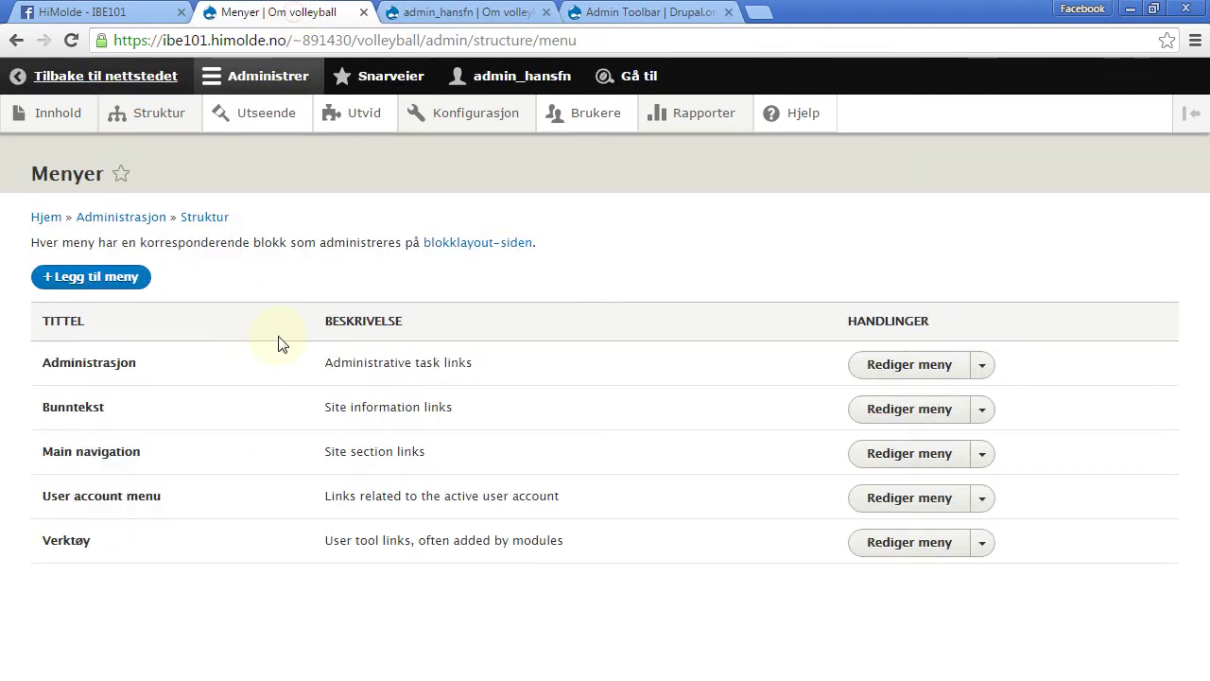
pyautogui.rightClick(905, 464)
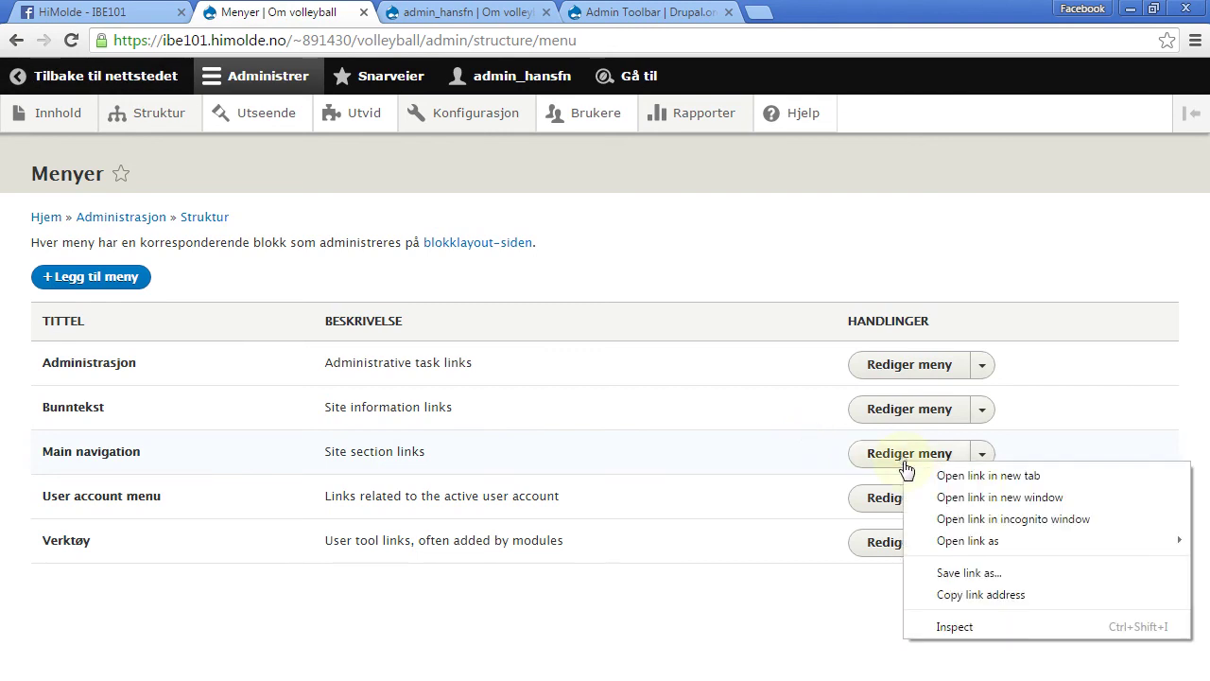
pyautogui.click(982, 455)
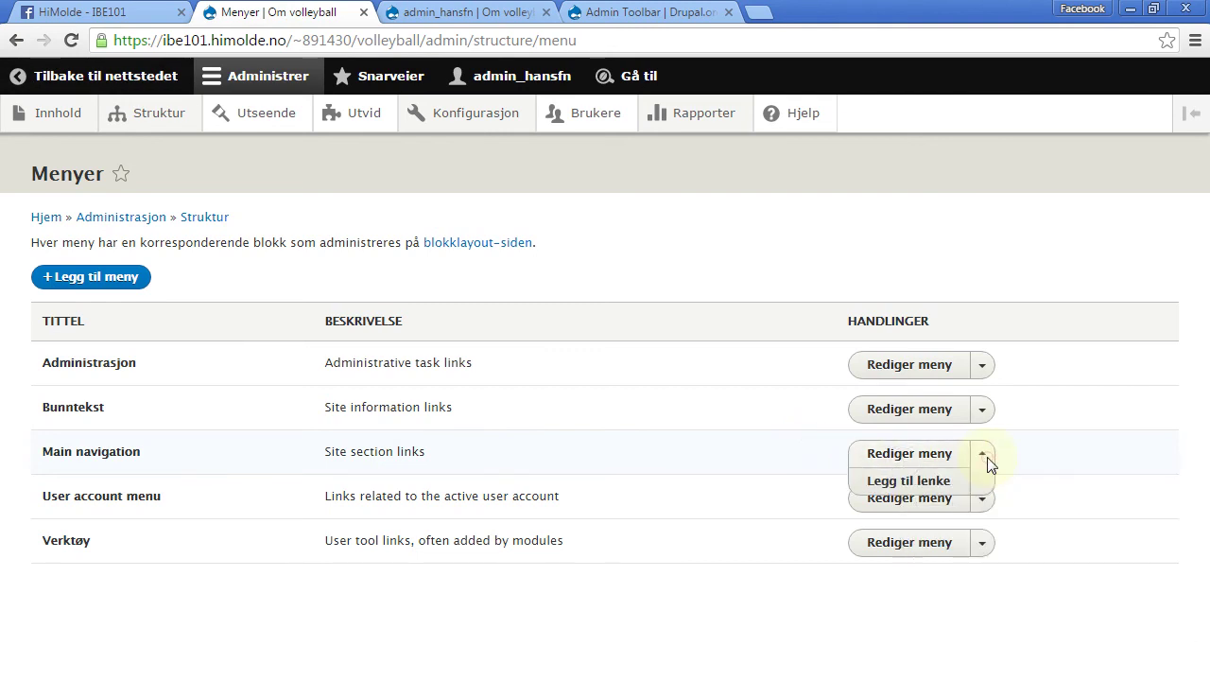
pyautogui.click(915, 453)
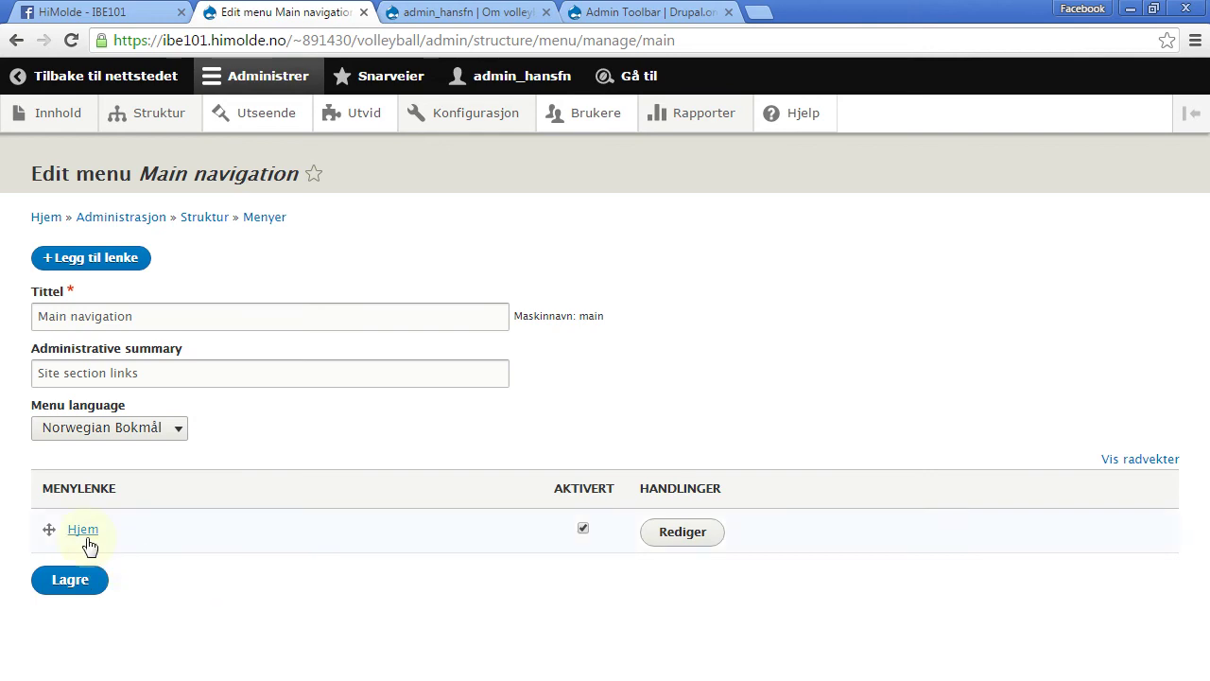
pyautogui.click(112, 259)
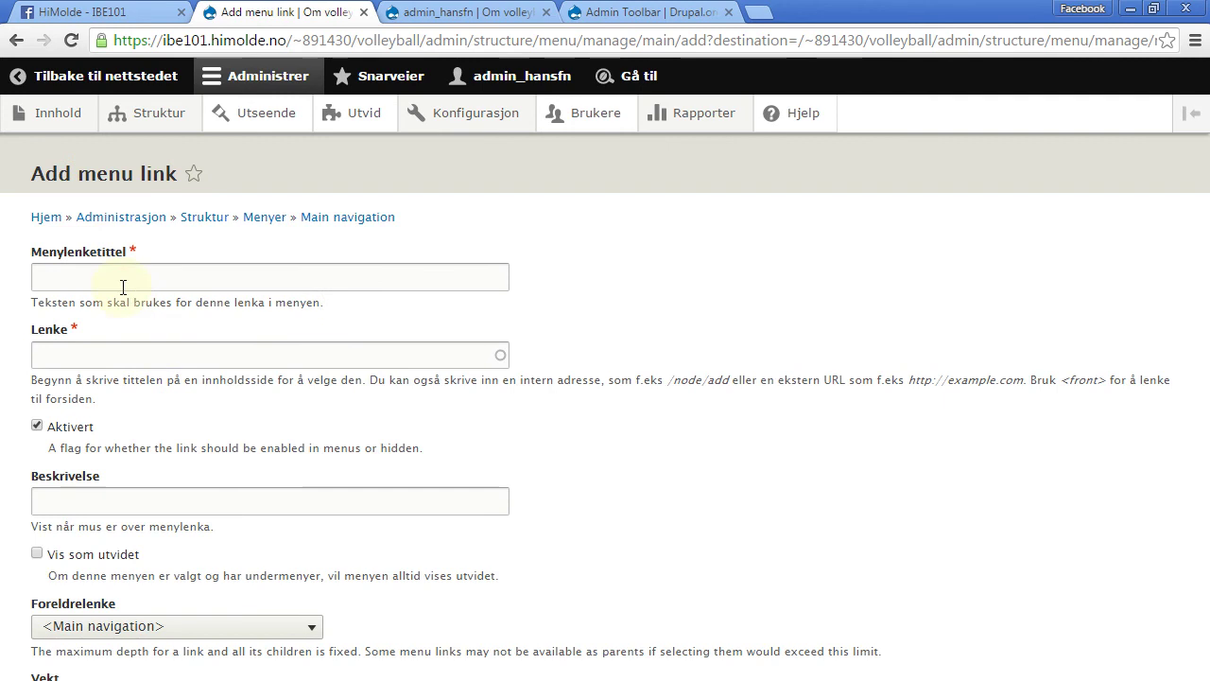
pyautogui.click(120, 283)
pyautogui.write('DB')
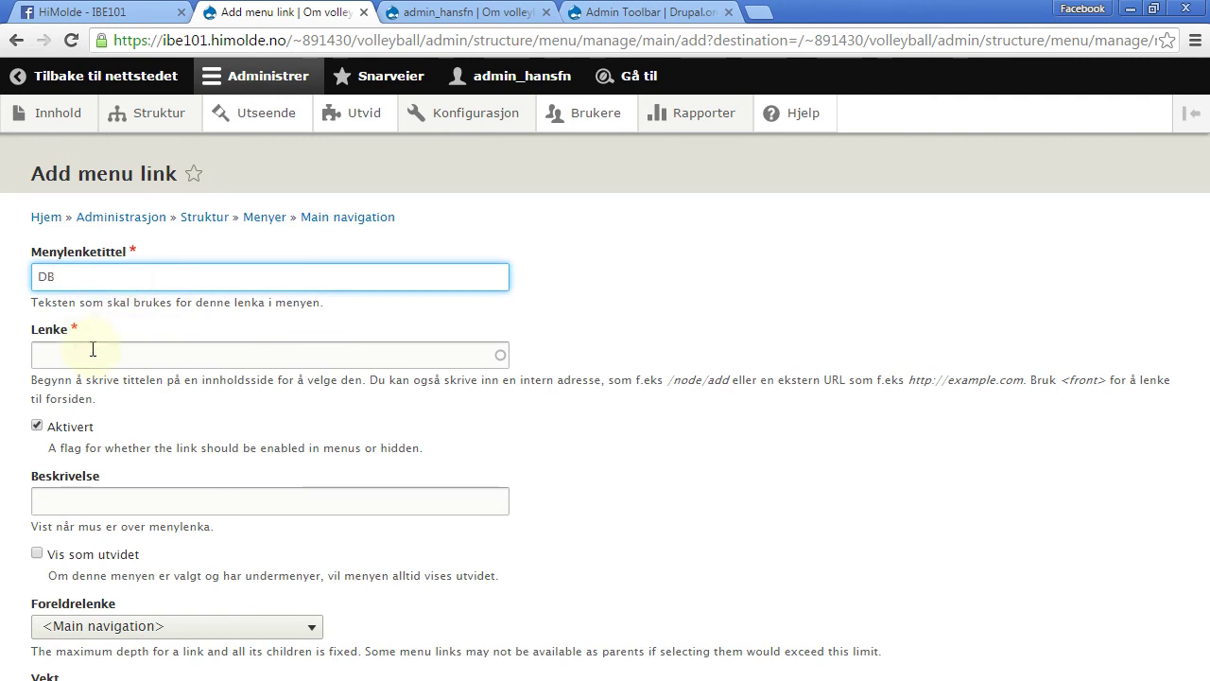
pyautogui.click(93, 350)
pyautogui.write('http://')
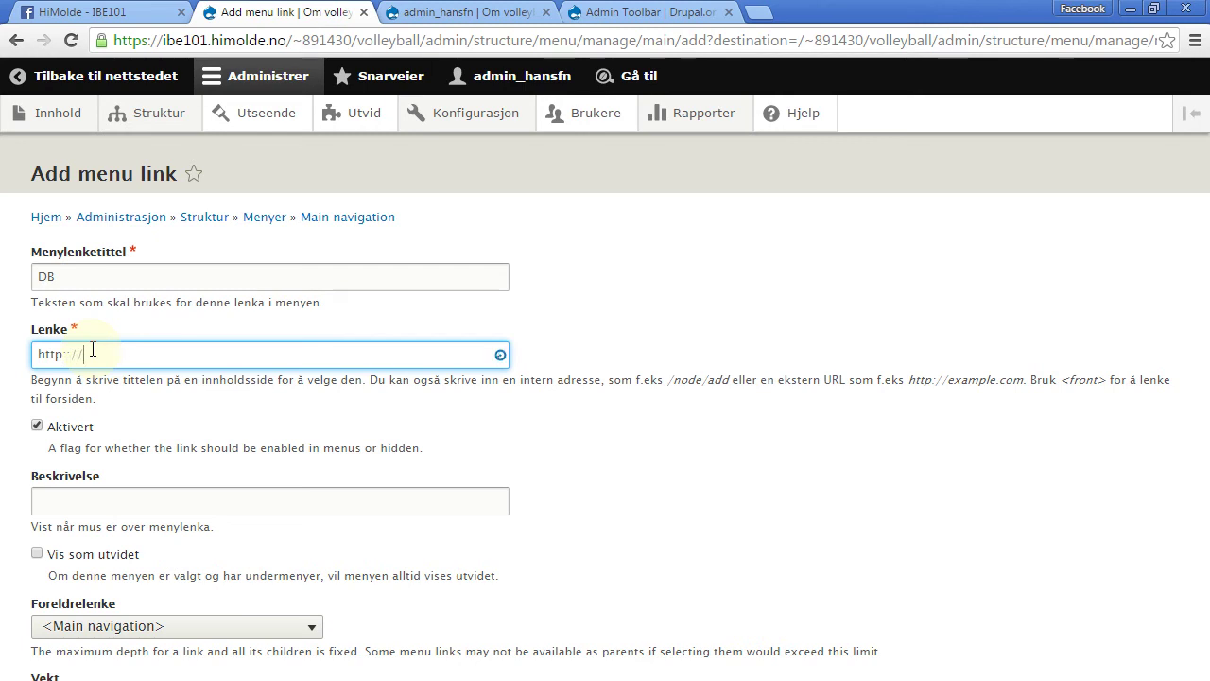
pyautogui.press('BackSpace')
pyautogui.write('www.db.')
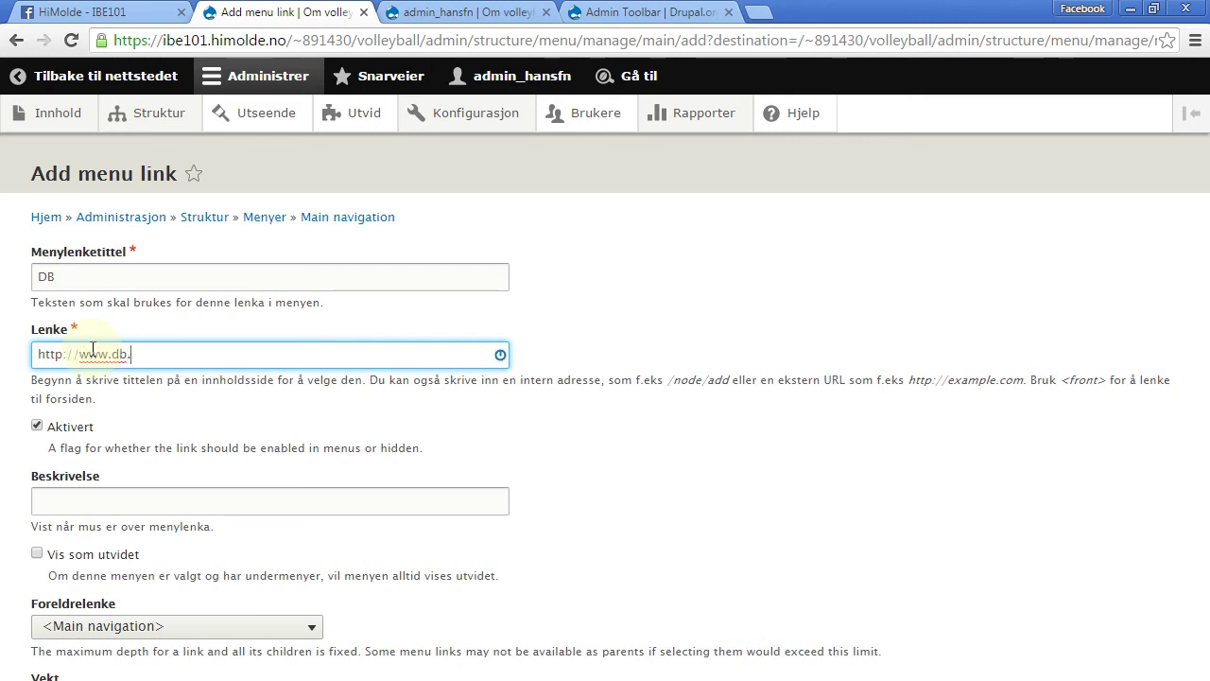
pyautogui.write('no')
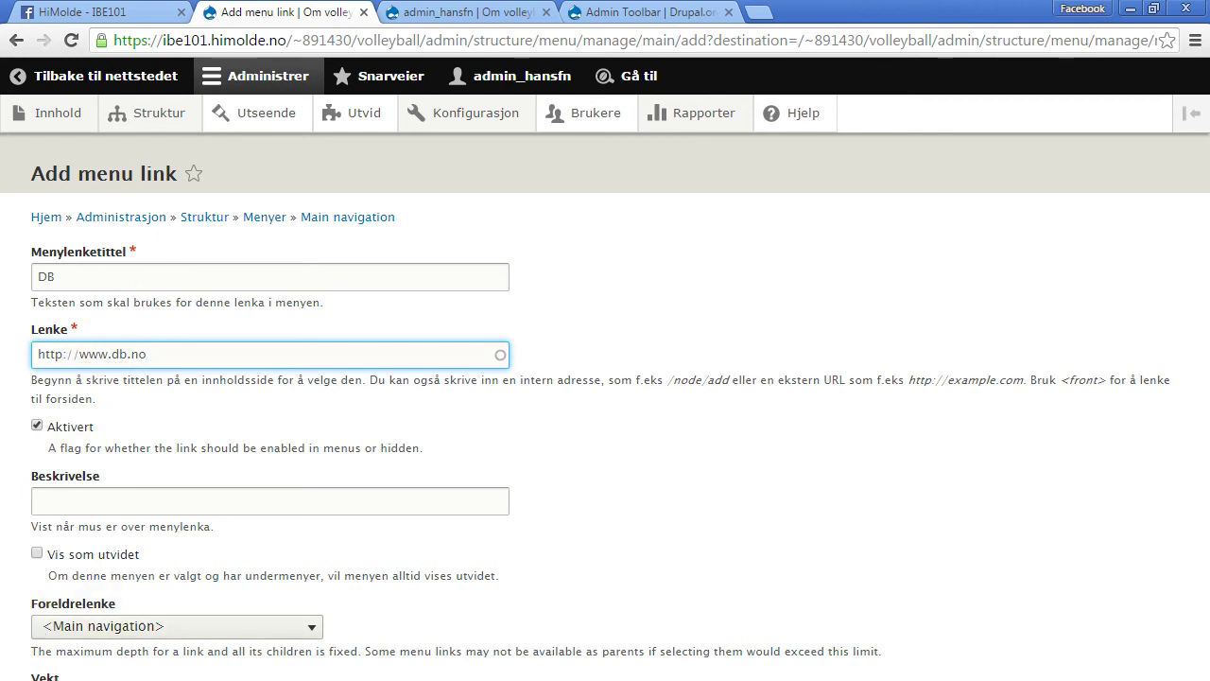
pyautogui.press('Return')
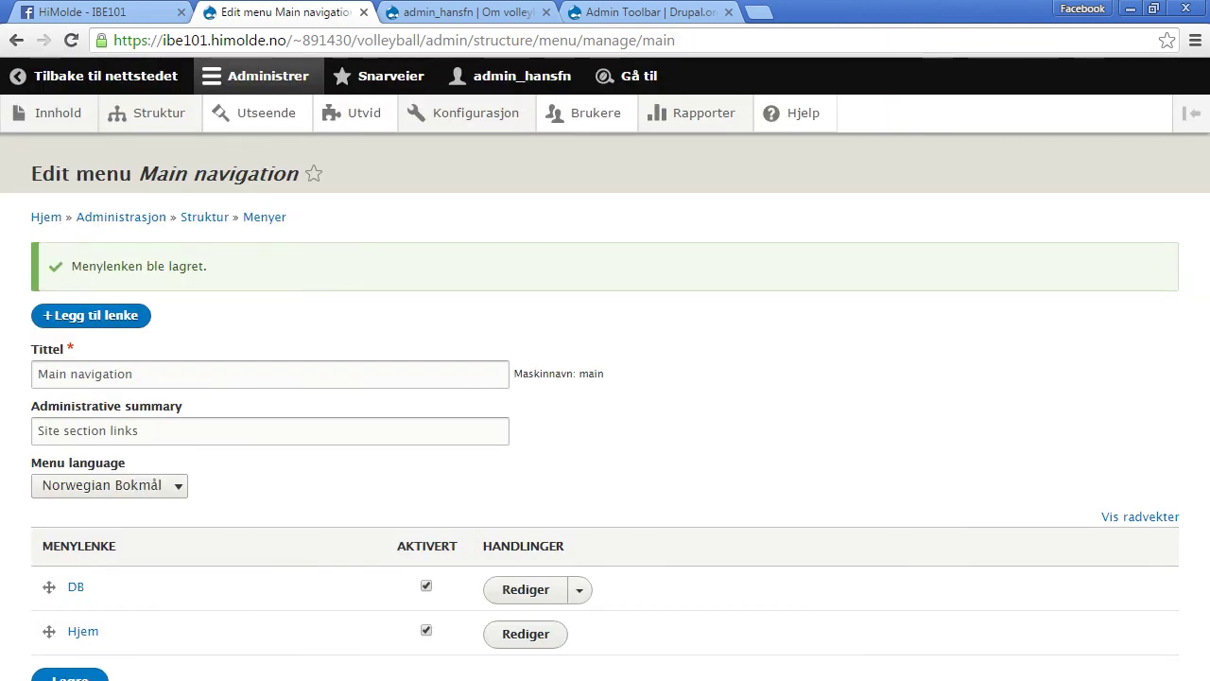
pyautogui.click(70, 677)
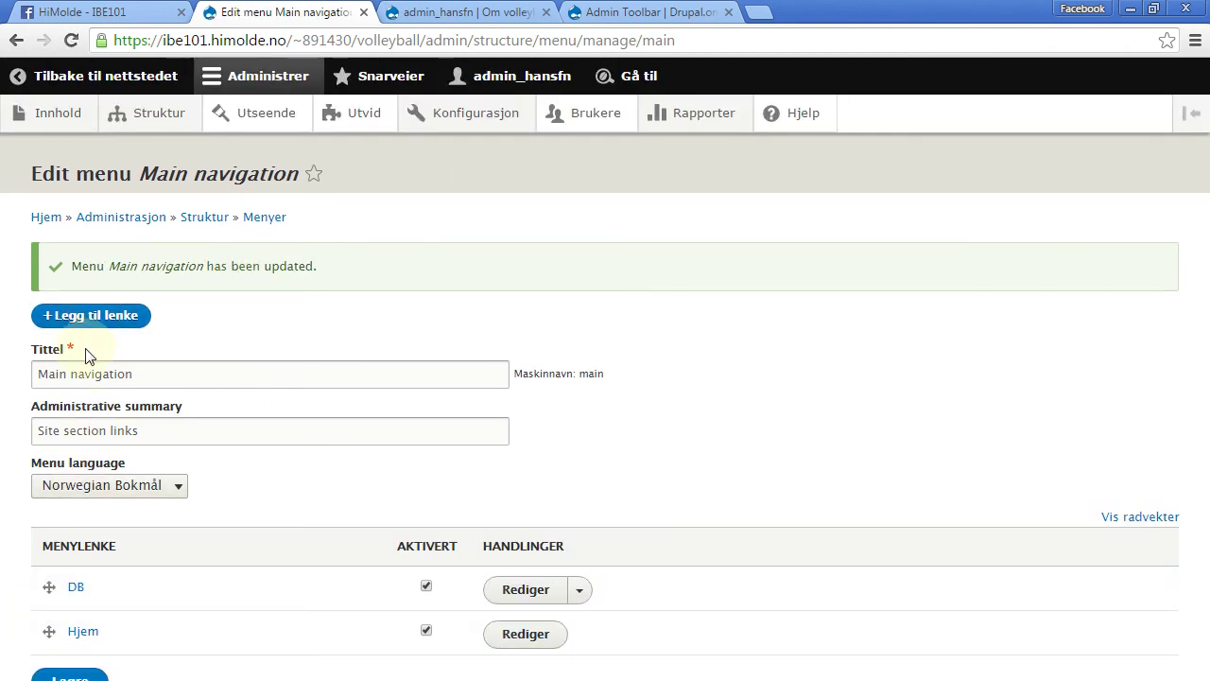
# Add a Test menu link pointing to the 'Ingenting om volleyball på TV' page
pyautogui.click(85, 315)
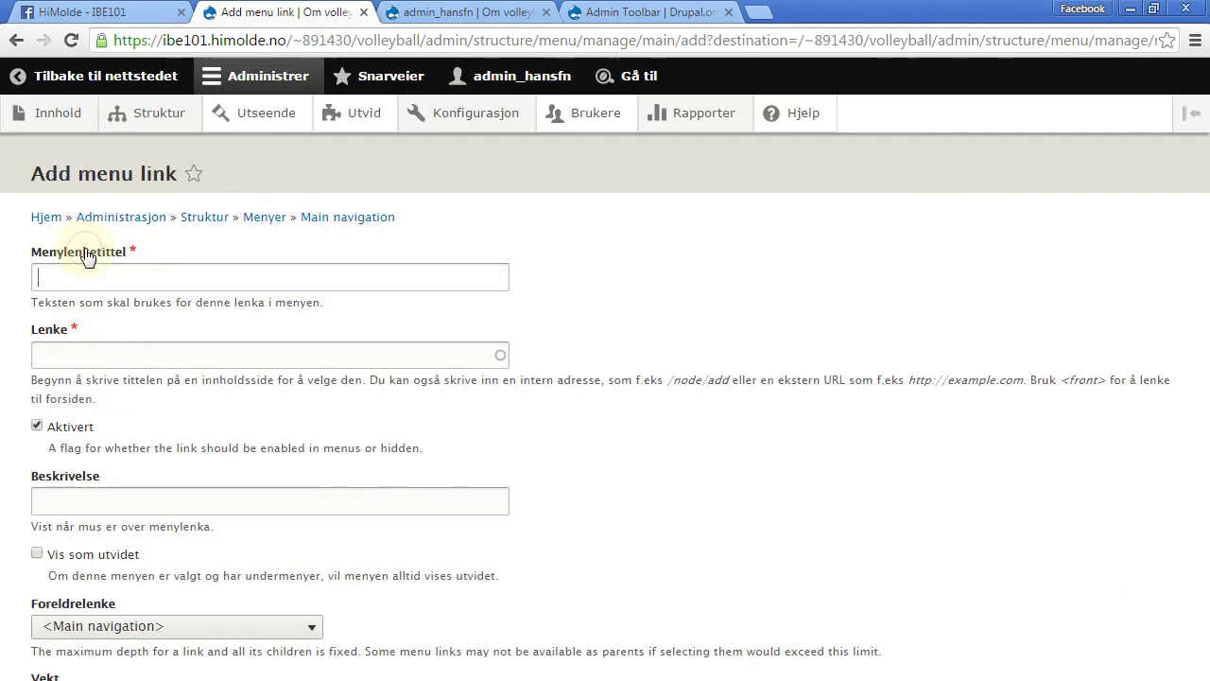
pyautogui.click(89, 274)
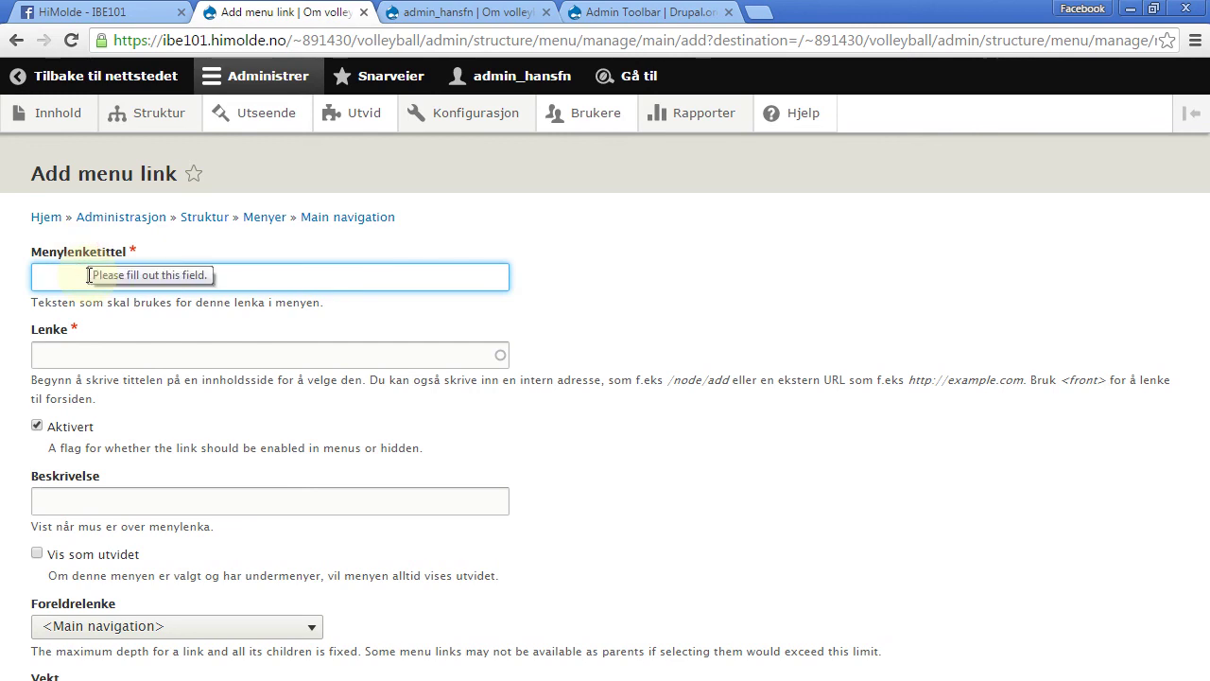
pyautogui.write('Test')
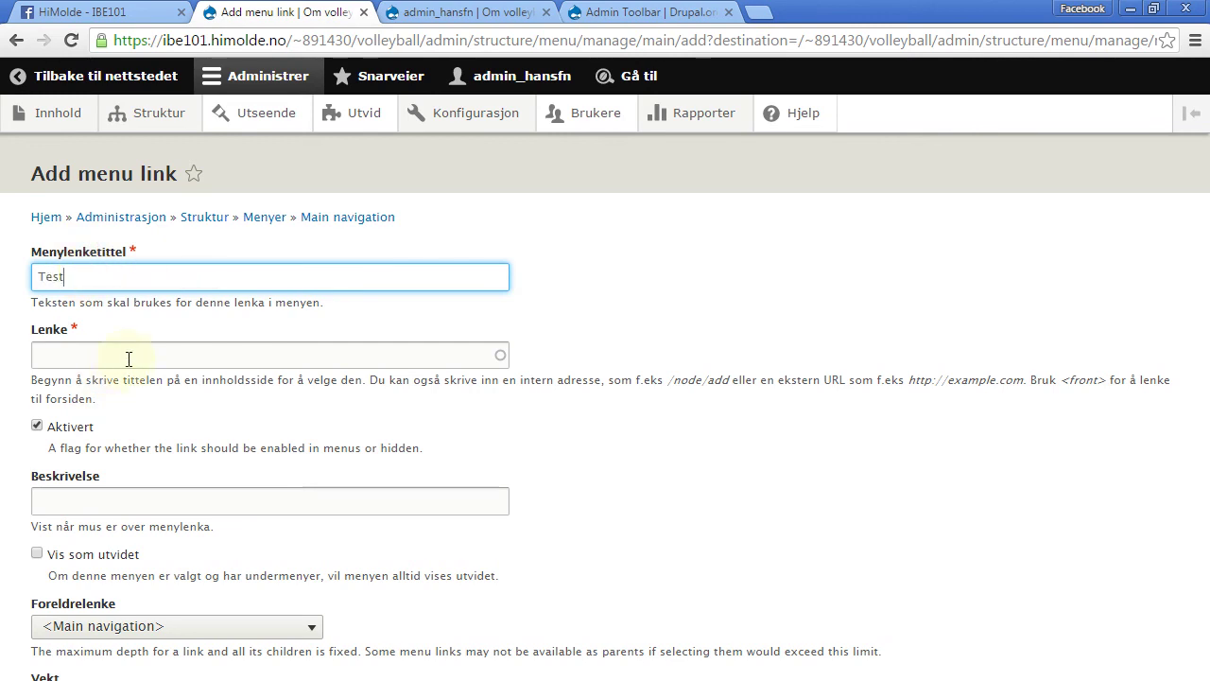
pyautogui.click(128, 356)
pyautogui.write('in')
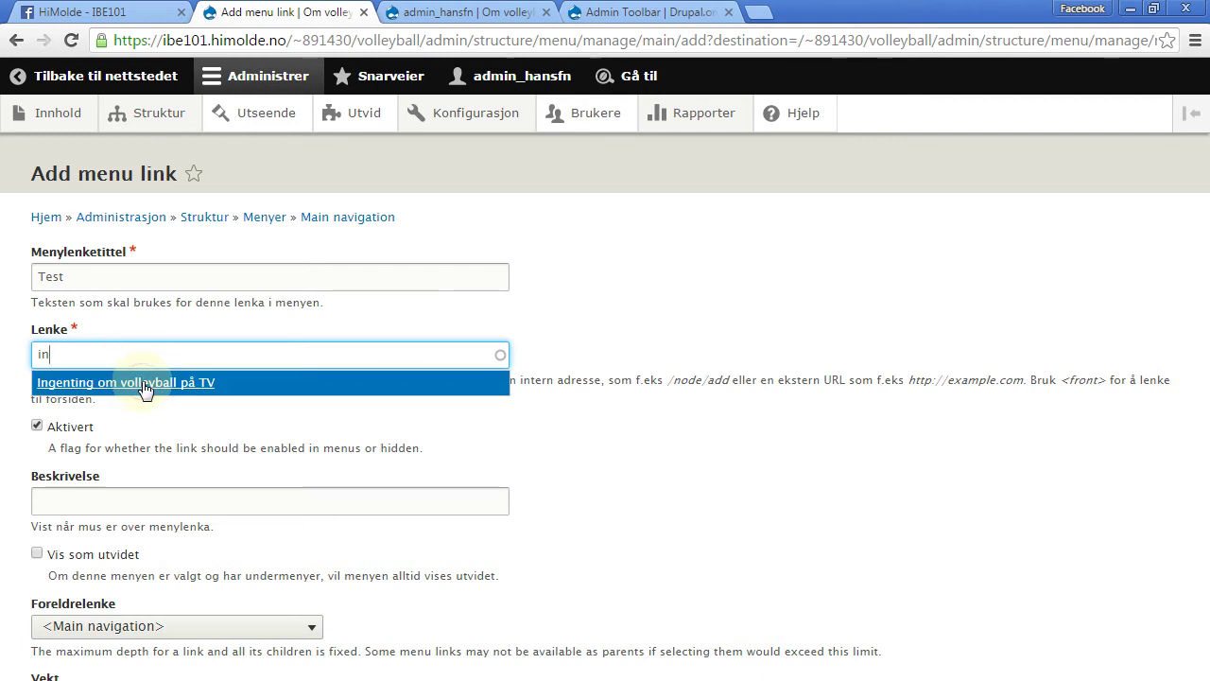
pyautogui.click(144, 383)
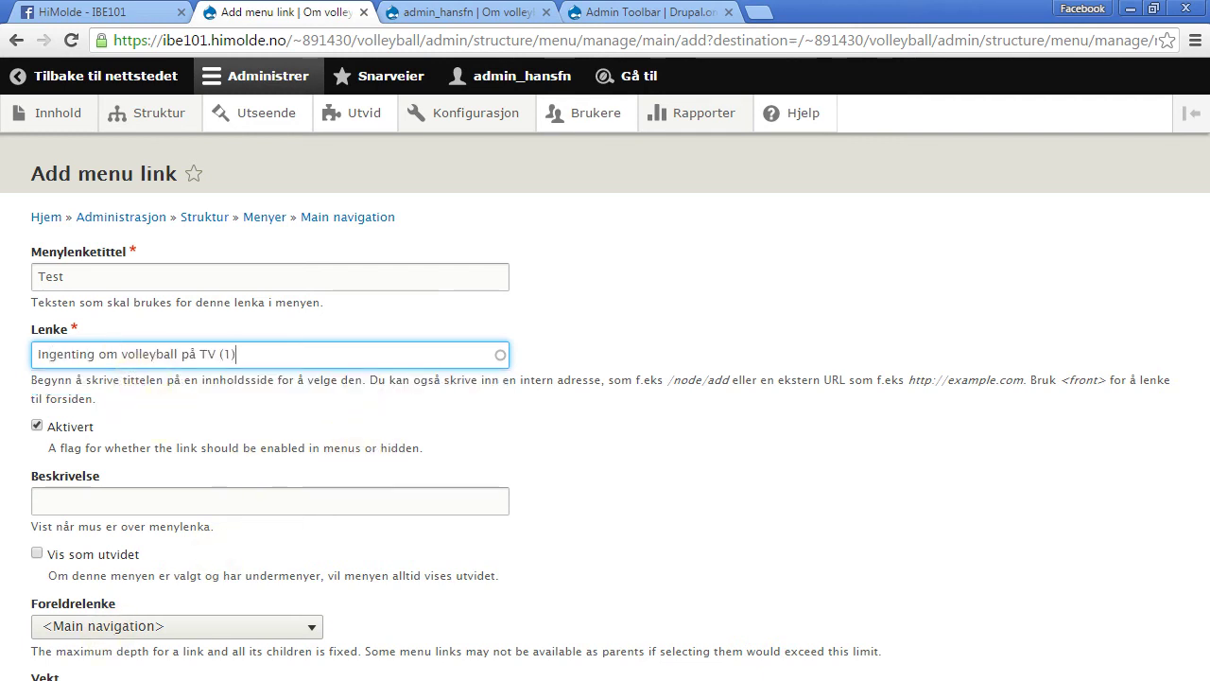
pyautogui.press('Return')
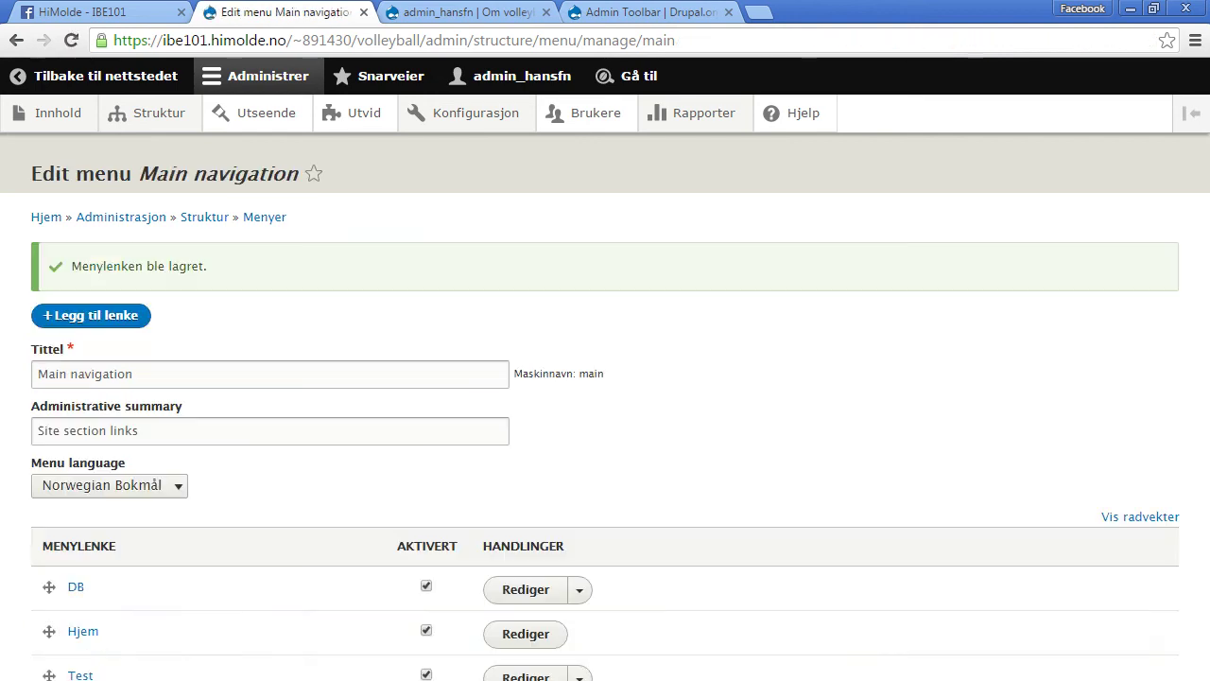
# Close the extra user profile and Drupal.org documentation tabs
pyautogui.click(464, 16)
pyautogui.click(547, 13)
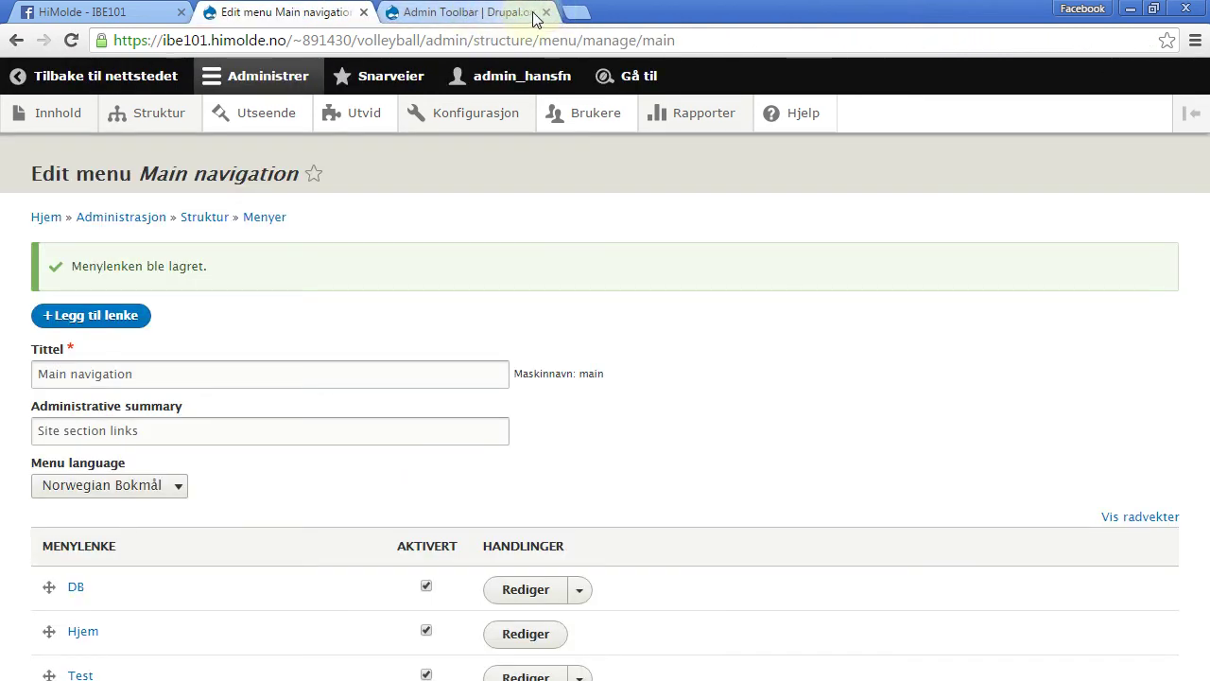
pyautogui.click(545, 14)
# Return to the public site to see DB, Hjem and Test in the main menu
pyautogui.click(149, 86)
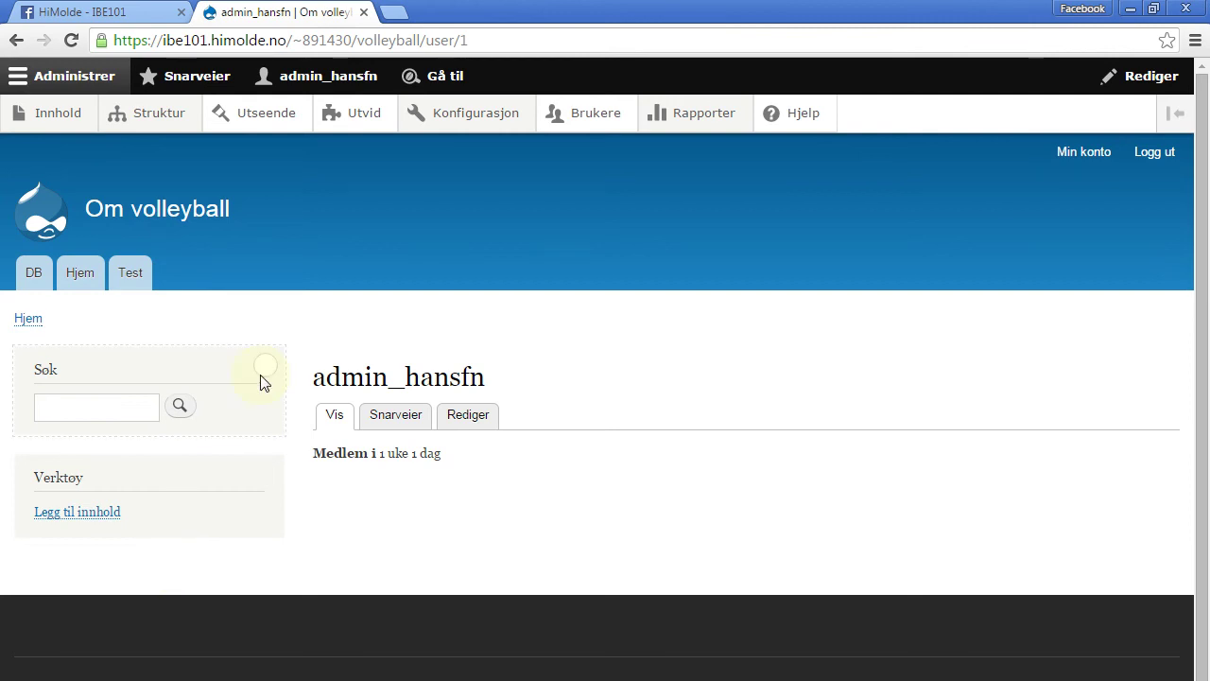
# Create and save a new menu titled 'Eksterne nyheter' under Struktur > Menyer
pyautogui.moveTo(152, 121)
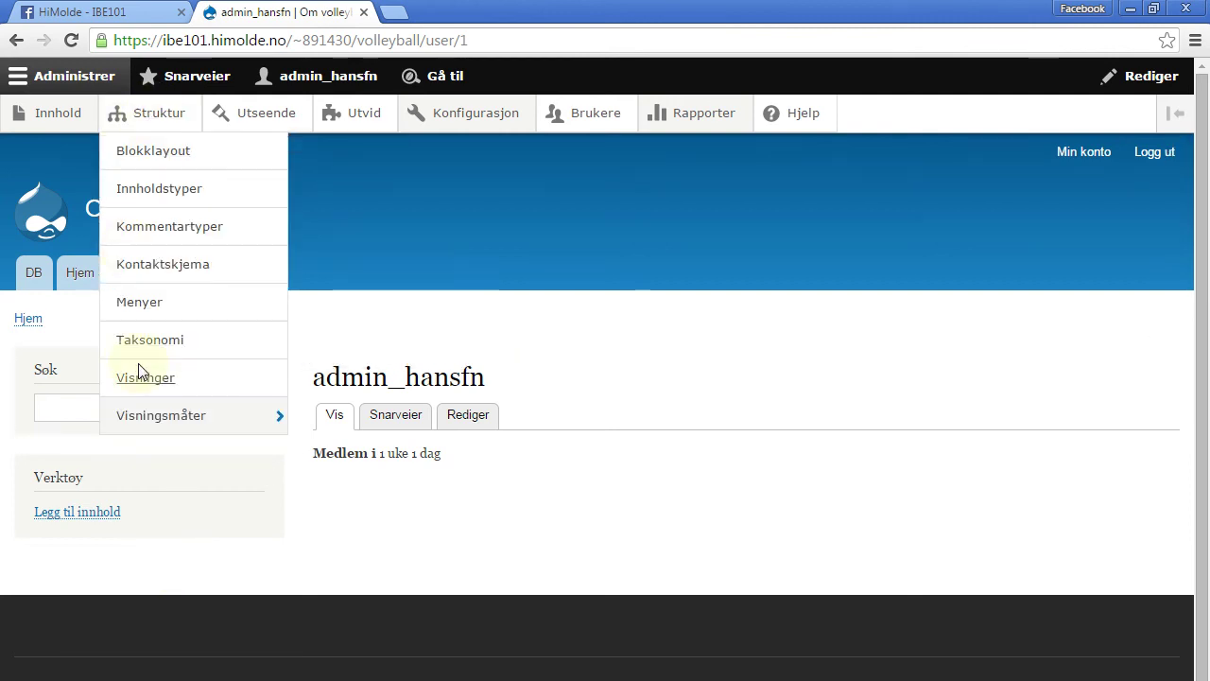
pyautogui.click(132, 301)
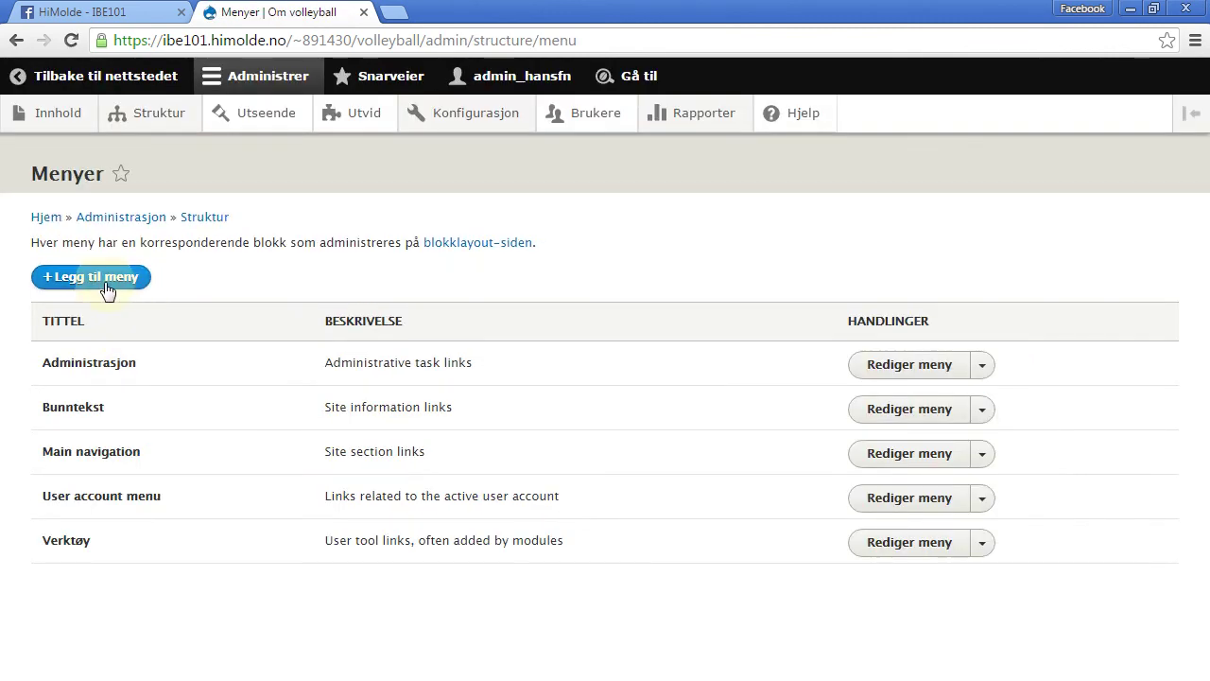
pyautogui.click(107, 283)
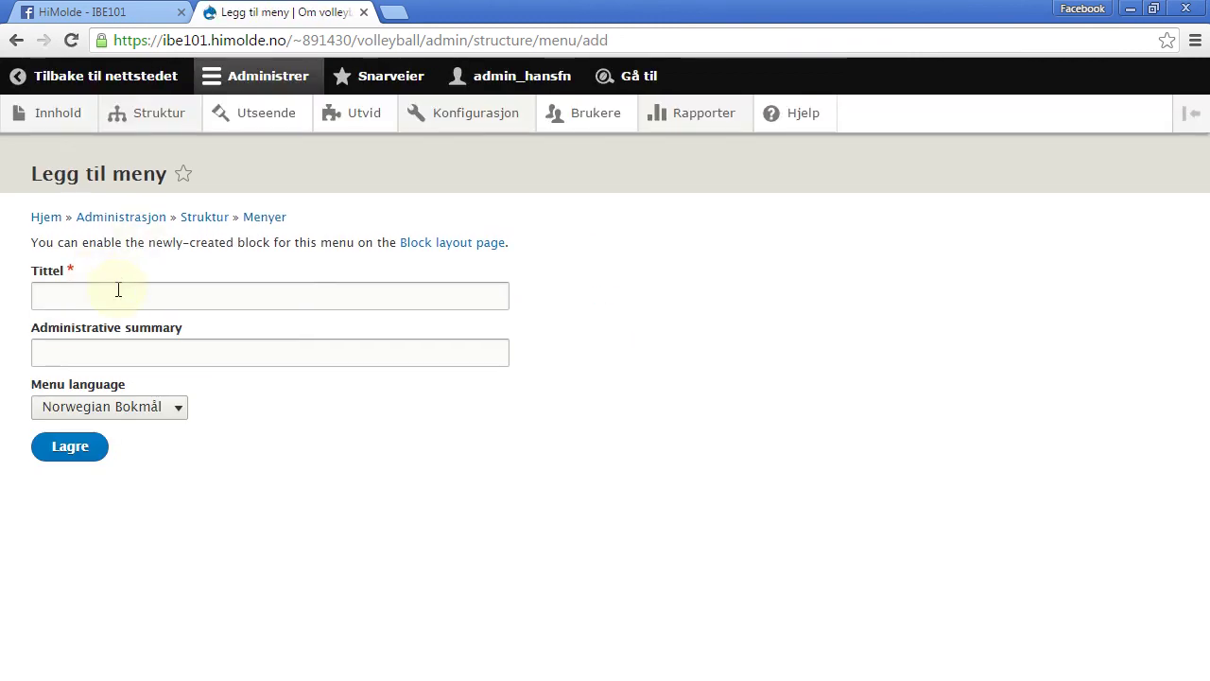
pyautogui.click(118, 289)
pyautogui.write('Ekster')
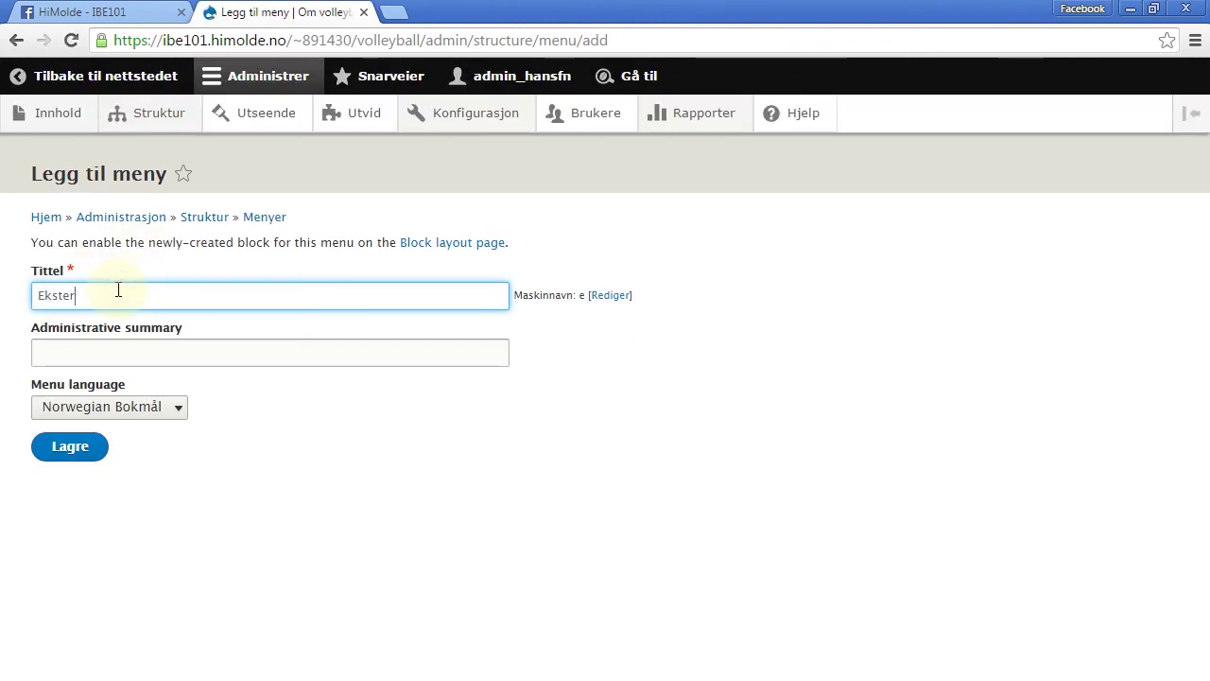
pyautogui.write('ne nyheter')
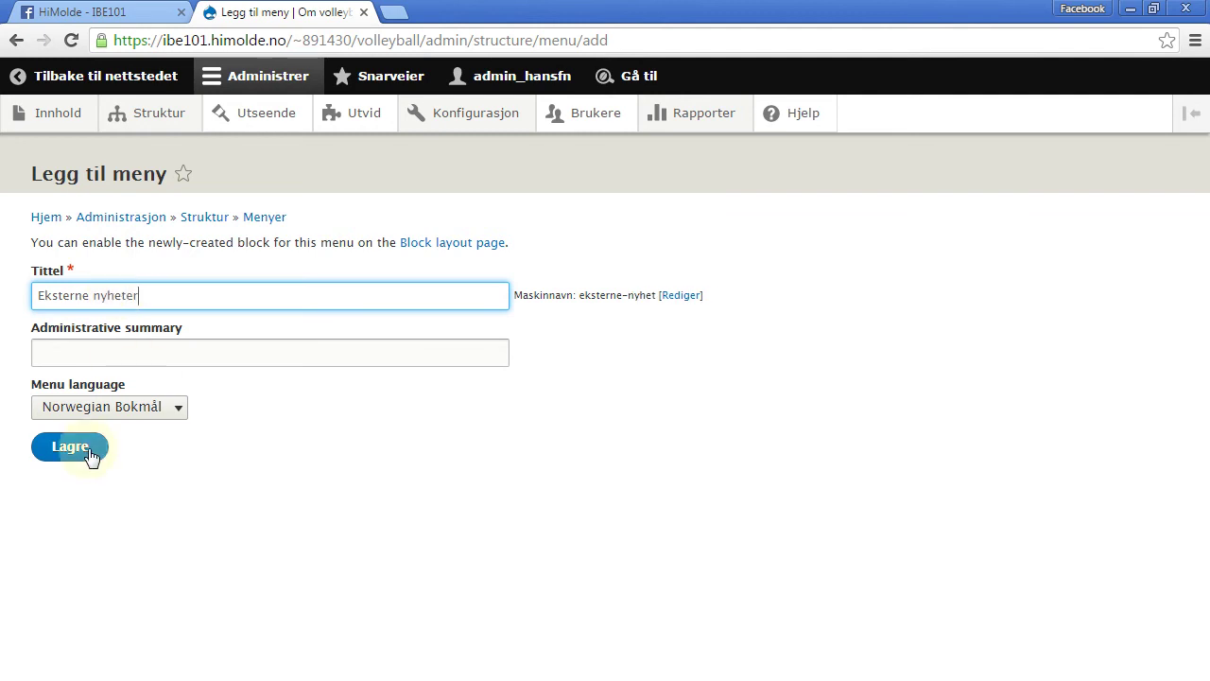
pyautogui.click(88, 457)
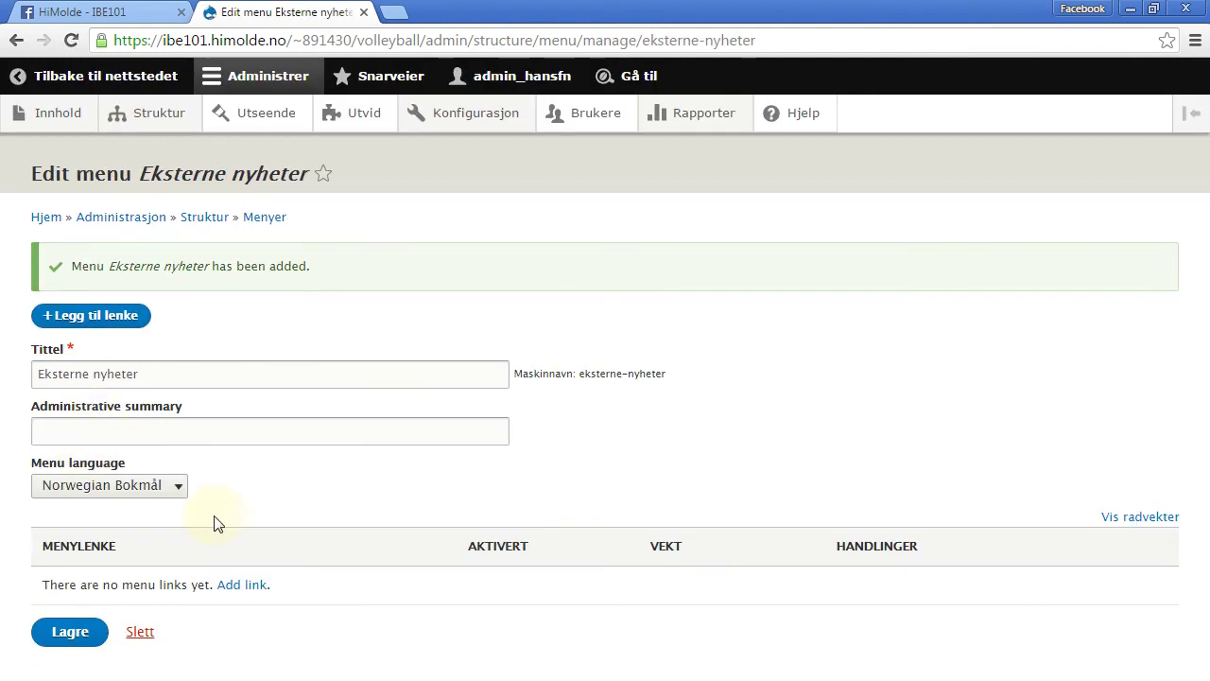
pyautogui.click(57, 314)
pyautogui.click(100, 281)
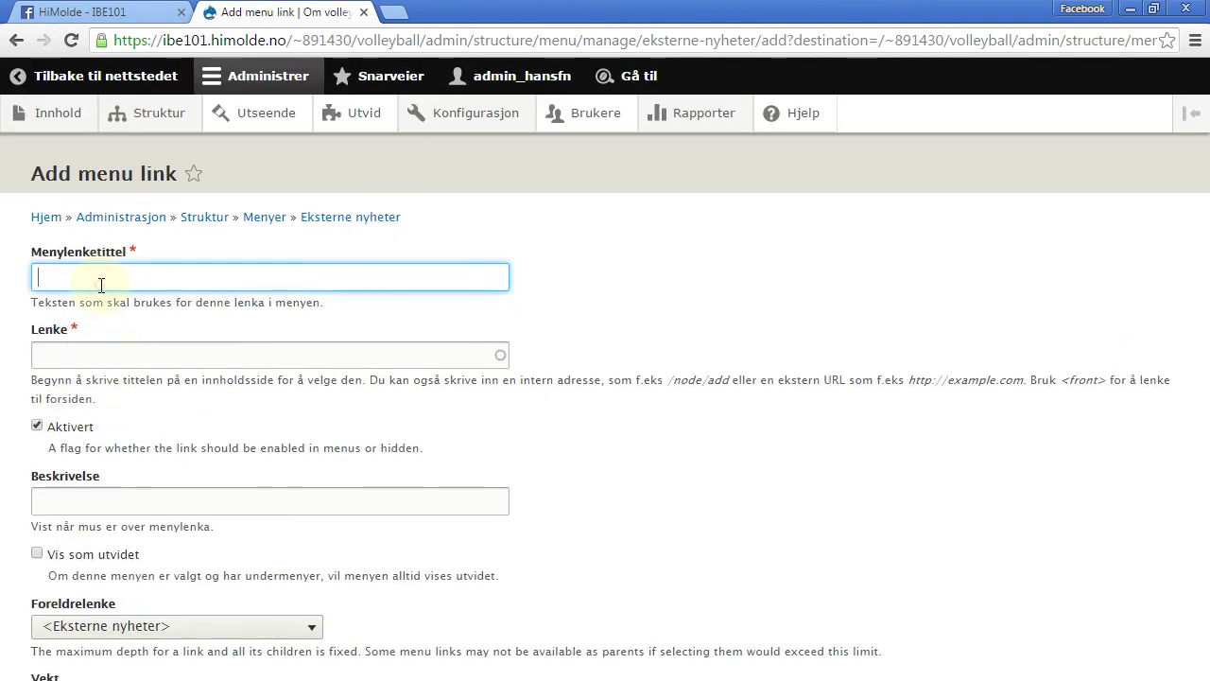
pyautogui.write('Forbundet')
pyautogui.press('Tab')
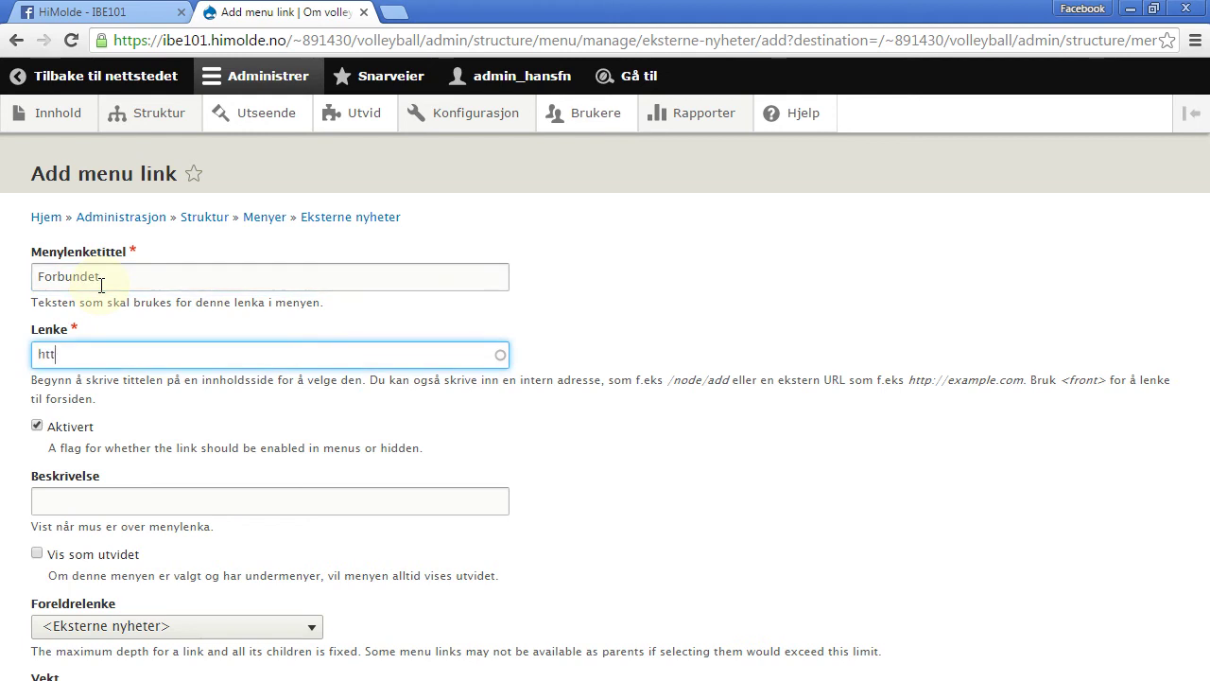
pyautogui.write('http://volleyball.no')
pyautogui.press('Return')
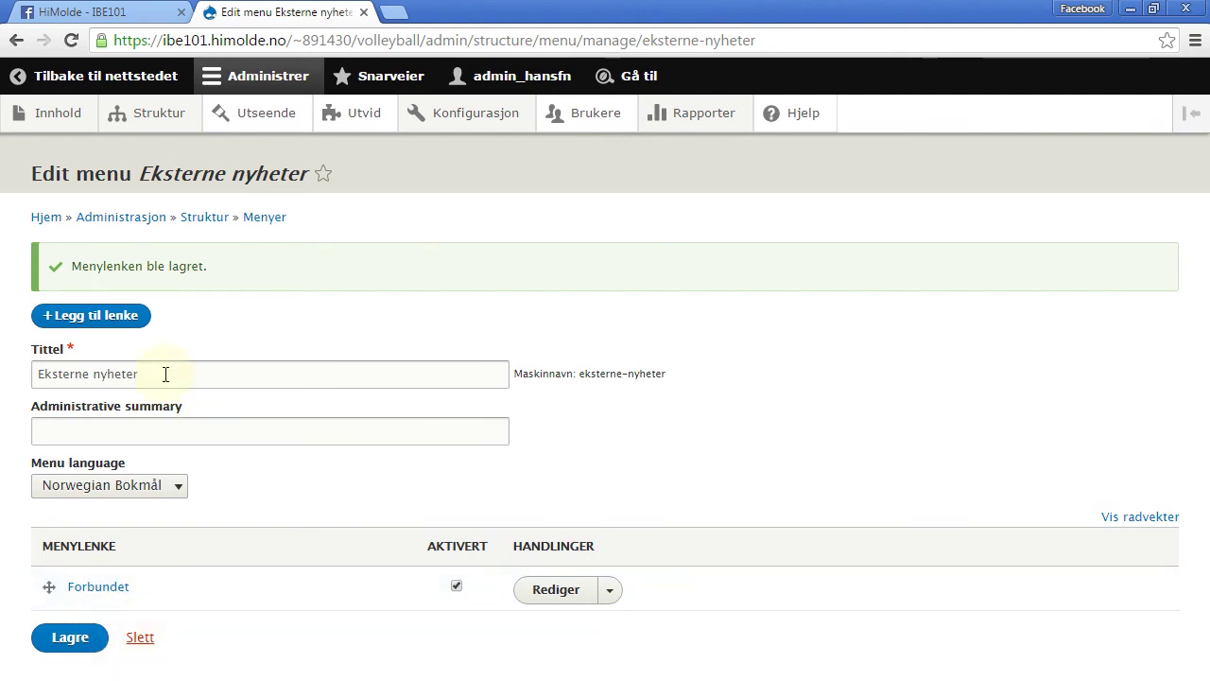
pyautogui.click(46, 85)
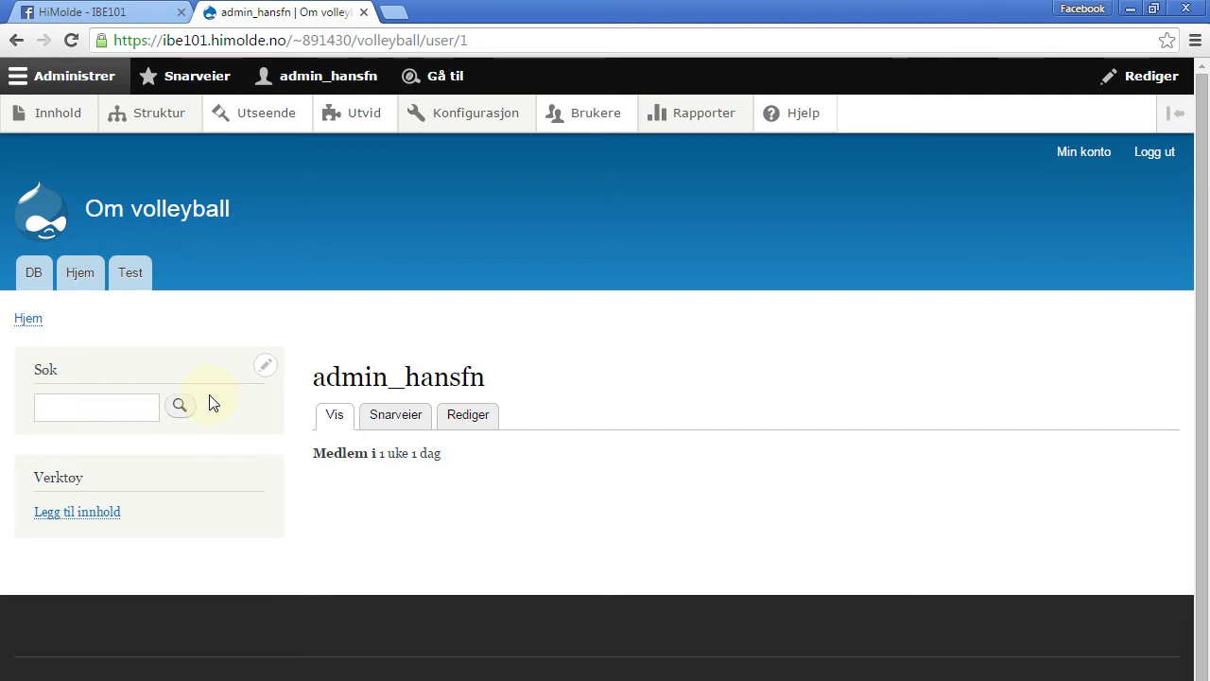
# Place the Eksterne nyheter menu block in Sidebar first via Blokklayout, save, and check the site
pyautogui.moveTo(159, 123)
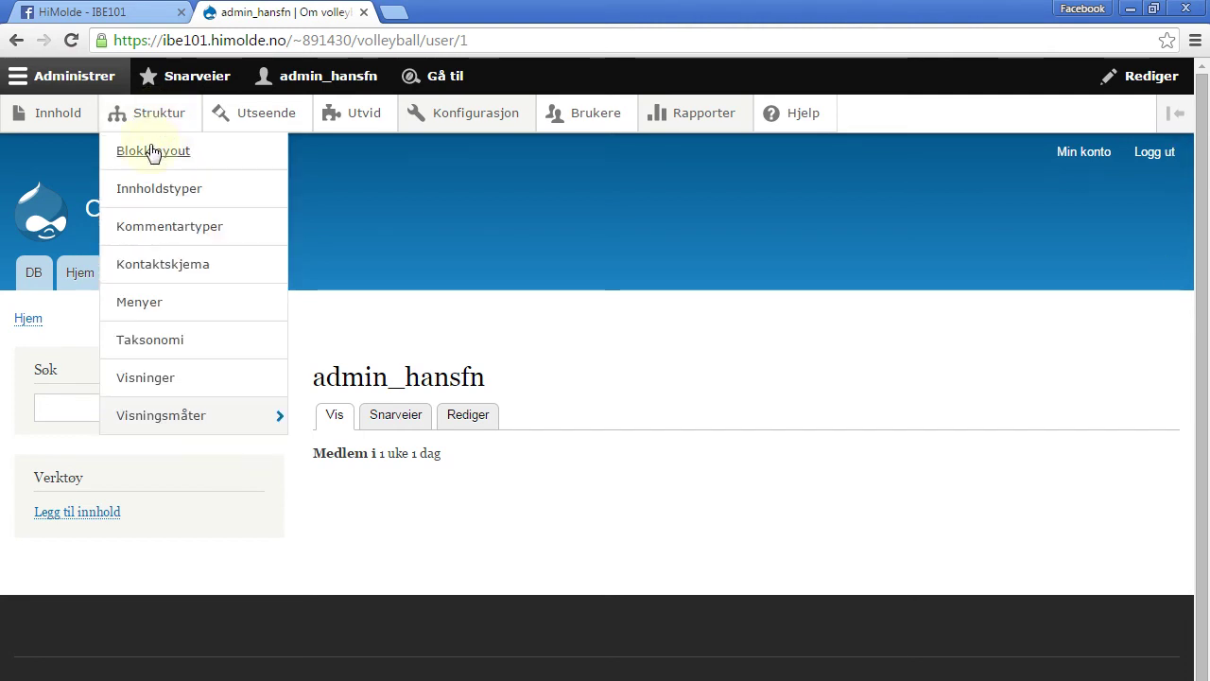
pyautogui.click(152, 152)
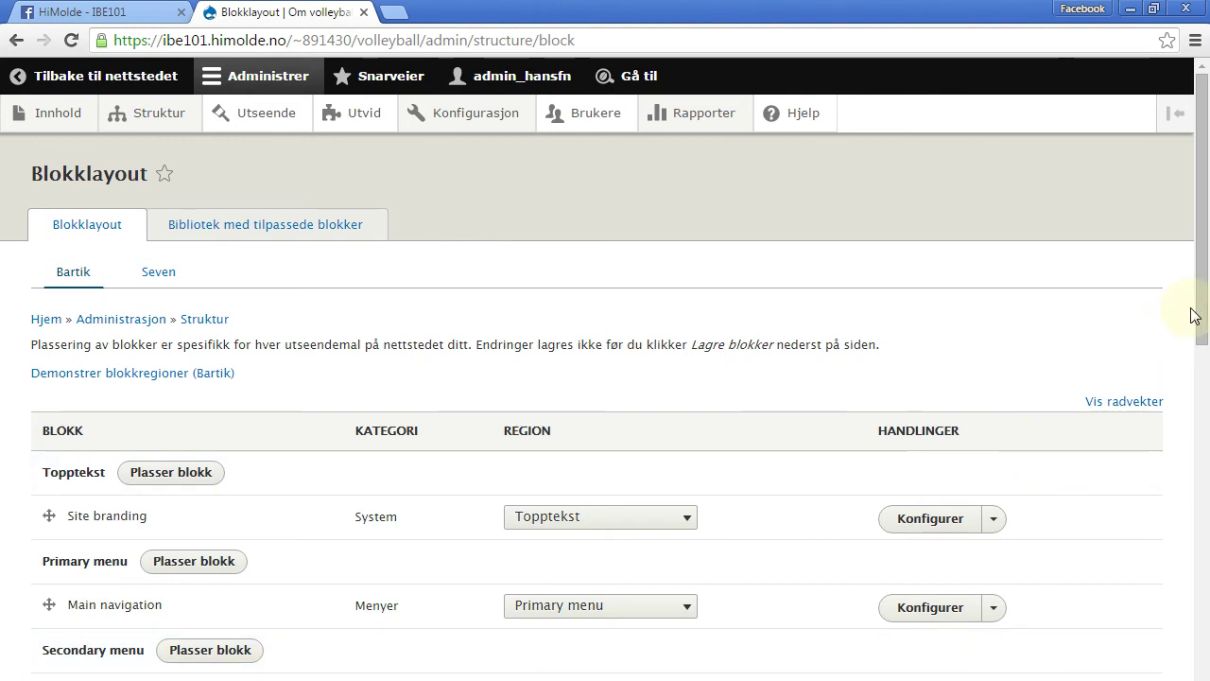
pyautogui.moveTo(1199, 316); pyautogui.dragTo(1176, 518)
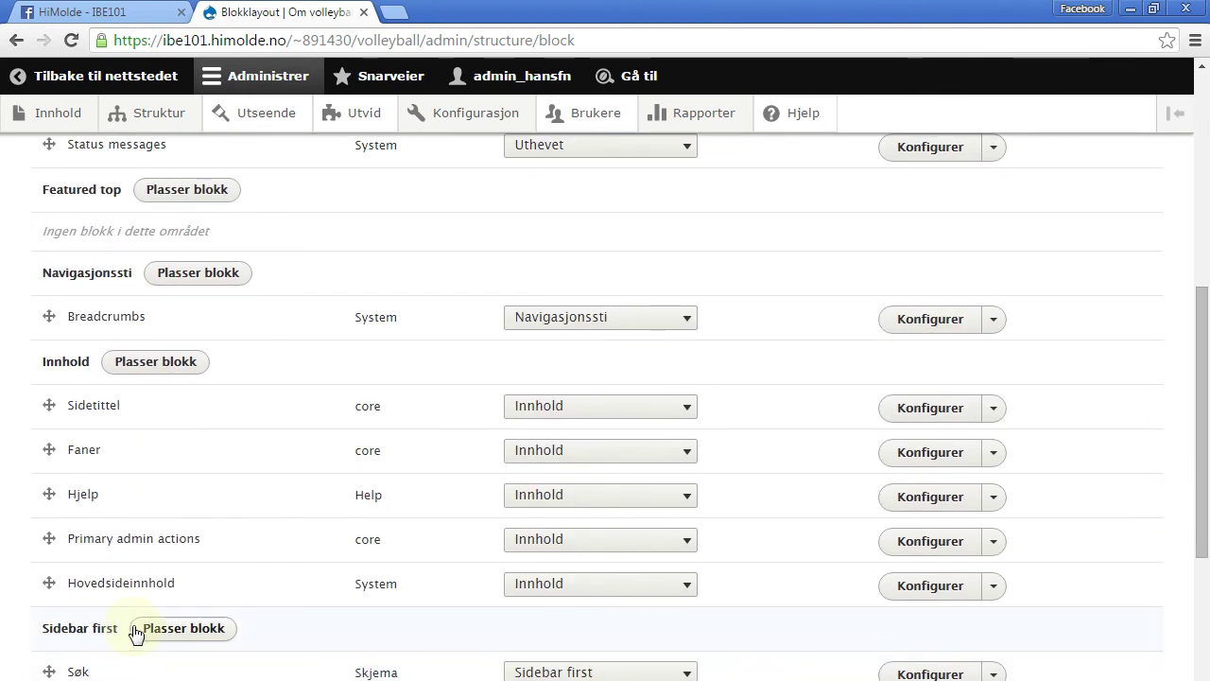
pyautogui.click(183, 631)
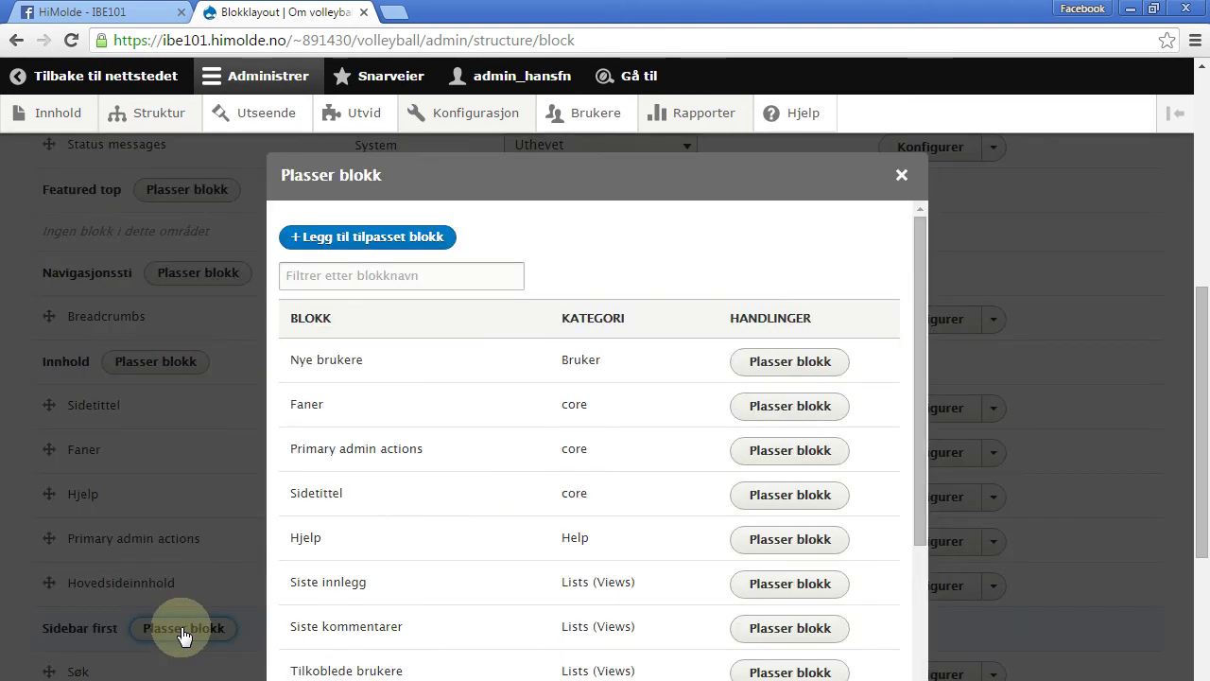
pyautogui.click(435, 276)
pyautogui.write('eks')
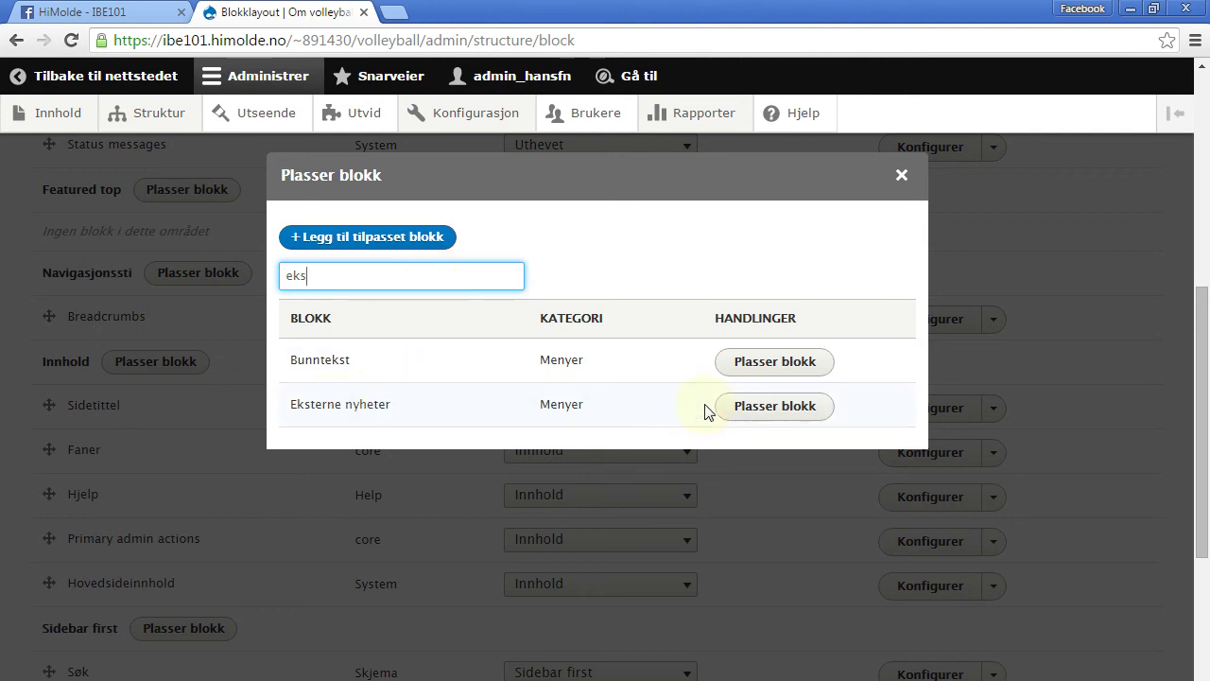
pyautogui.click(749, 413)
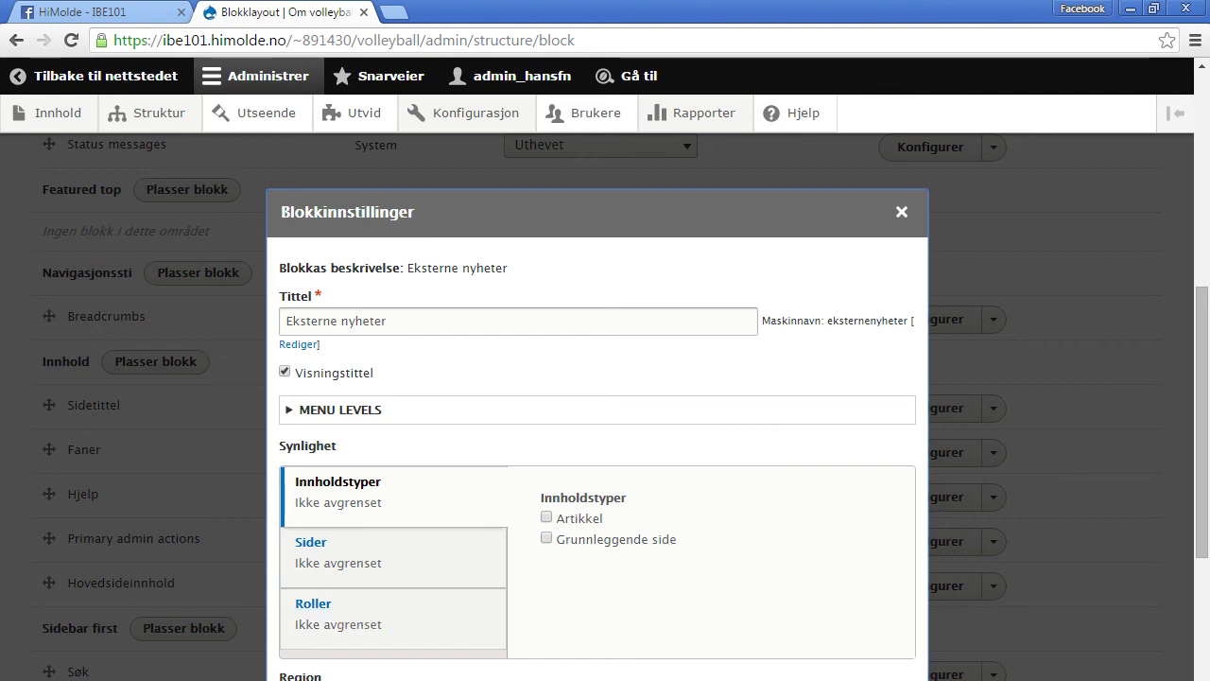
pyautogui.press('Return')
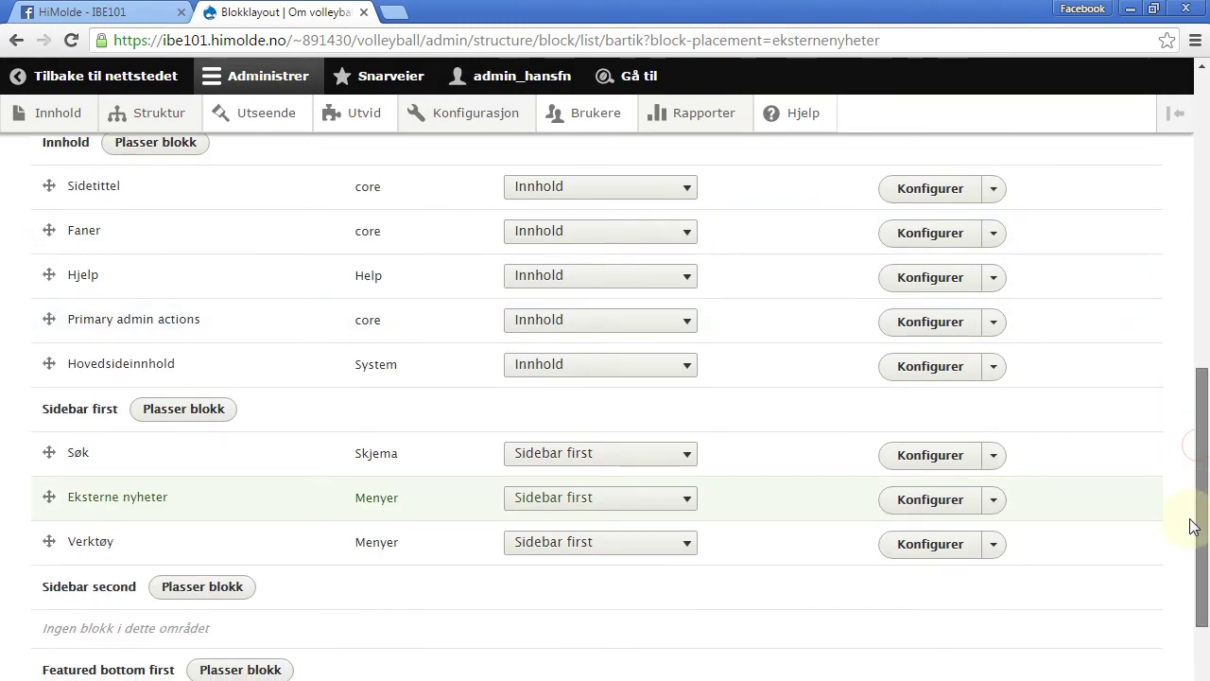
pyautogui.moveTo(1193, 526); pyautogui.dragTo(1201, 675)
pyautogui.press('F5')
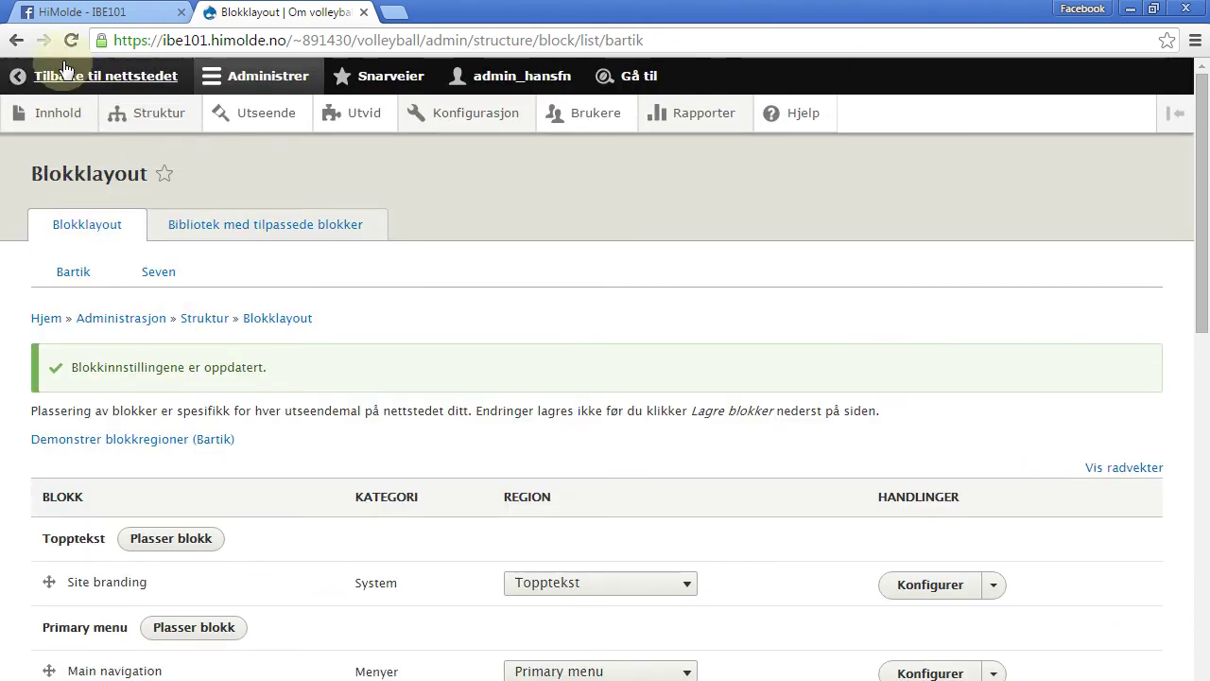
pyautogui.click(68, 77)
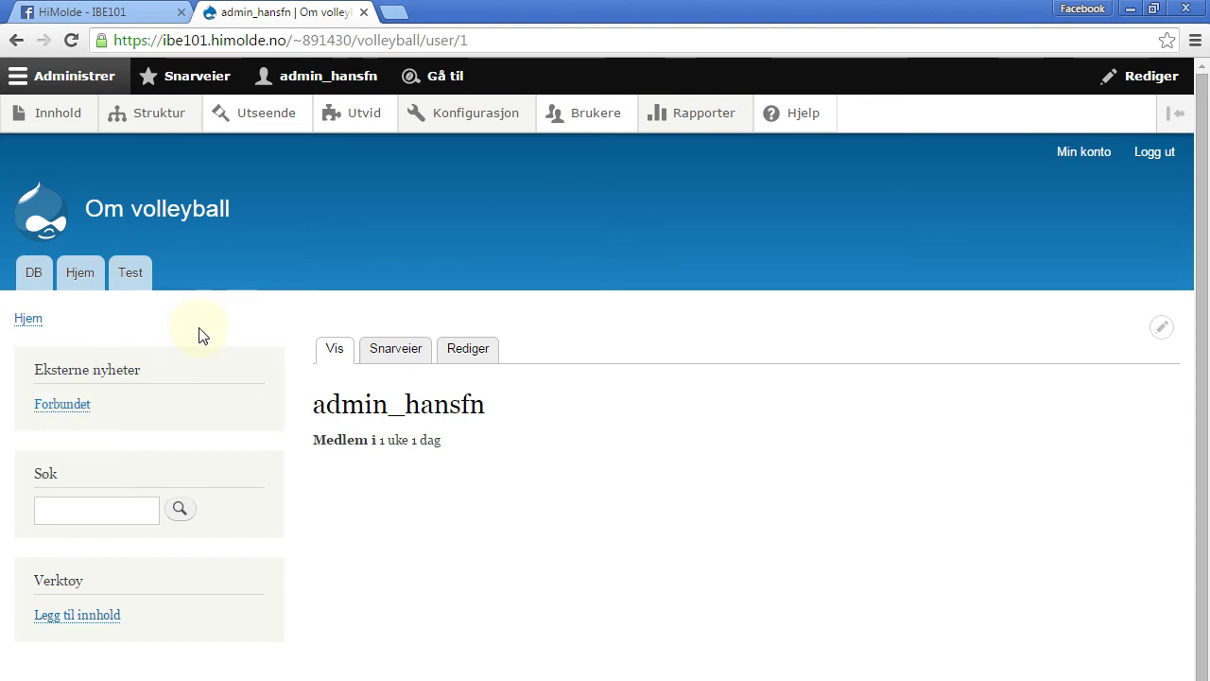
# Look through Blokklayout and the custom block library, then open the Taksonomi overview
pyautogui.moveTo(154, 122)
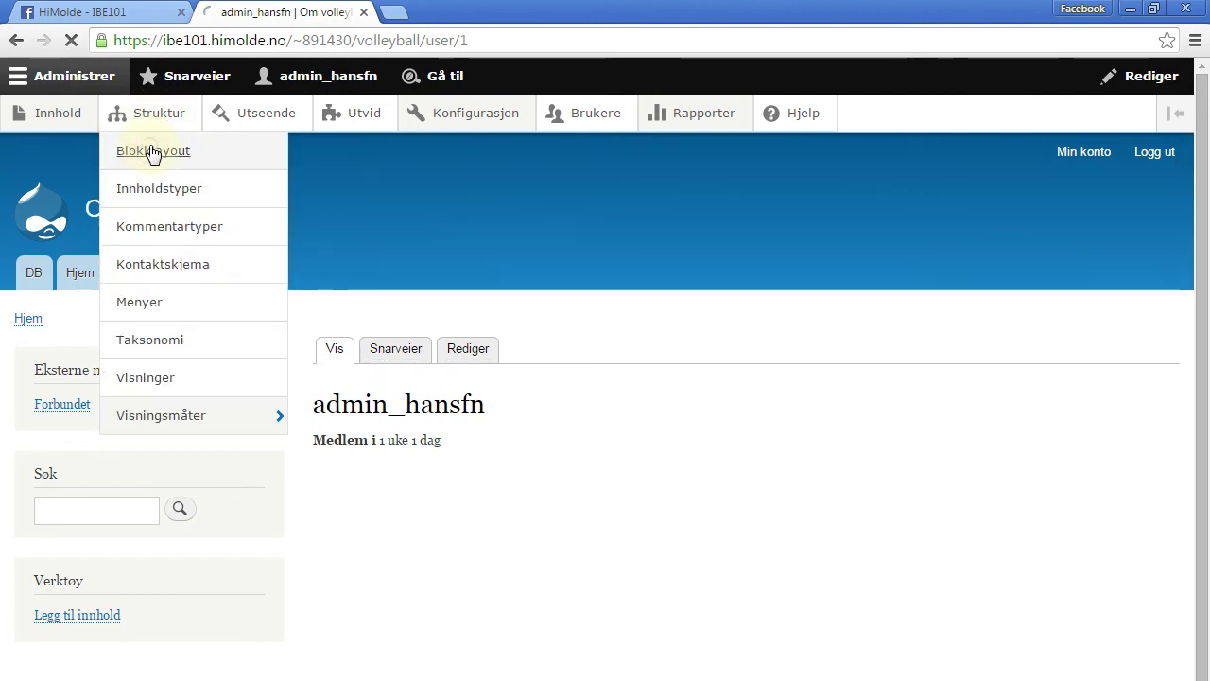
pyautogui.click(153, 151)
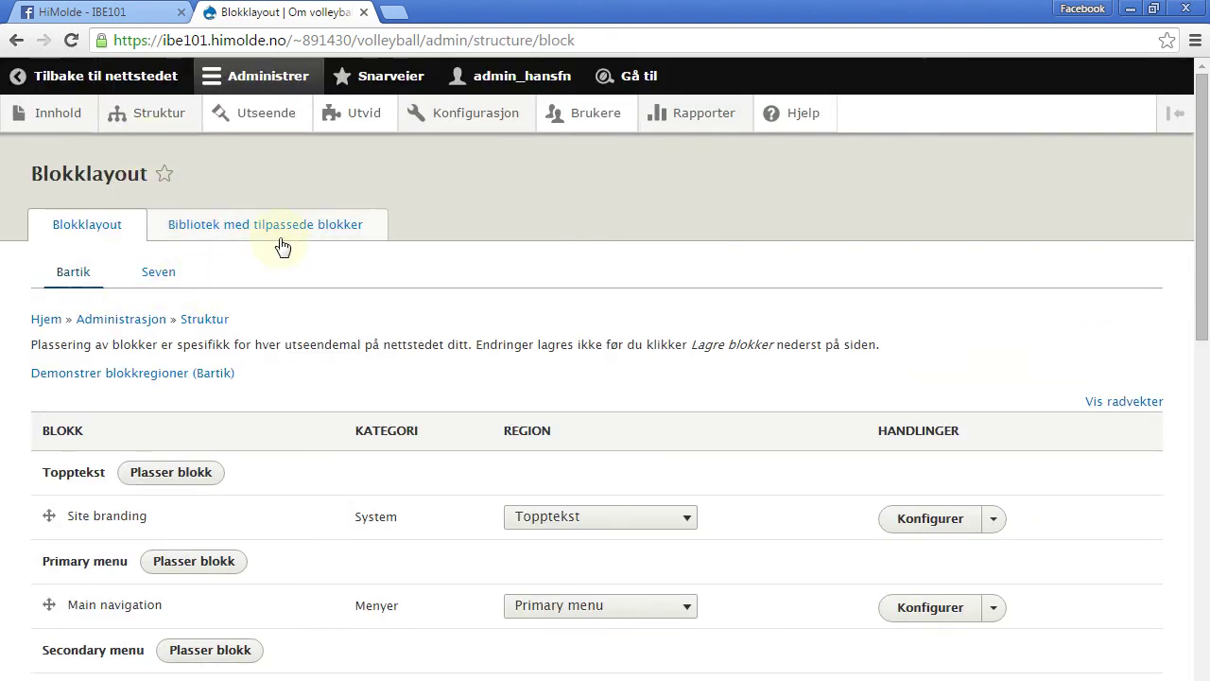
pyautogui.click(293, 231)
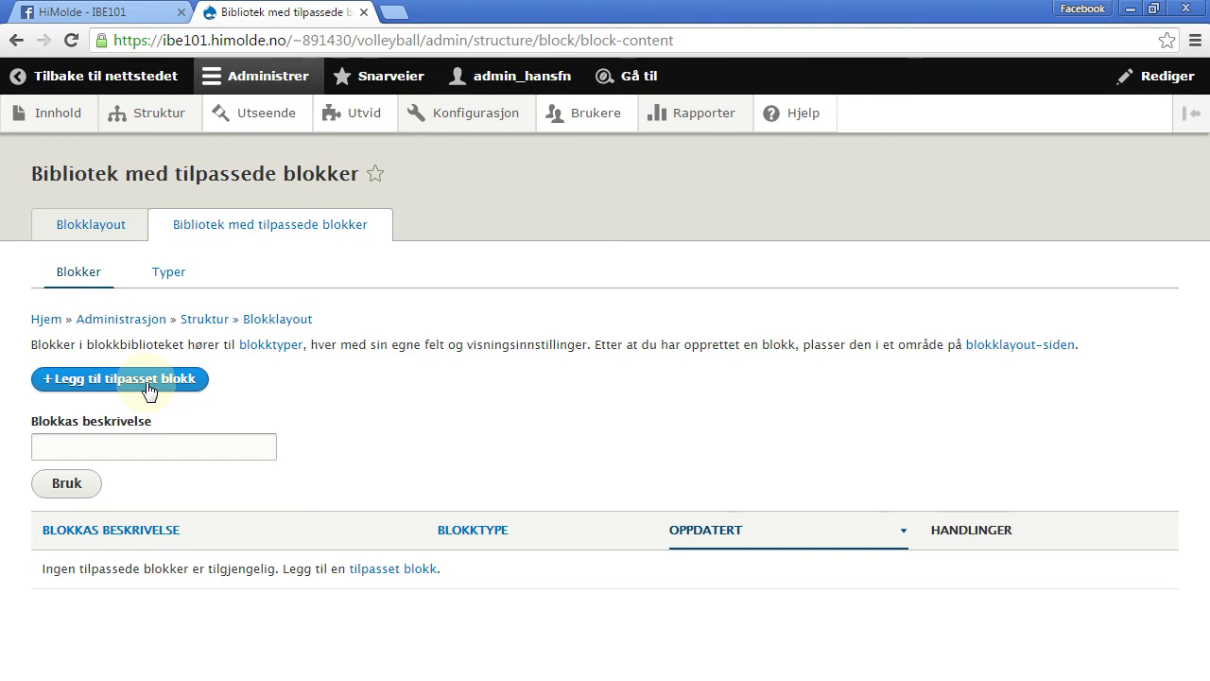
pyautogui.moveTo(150, 125)
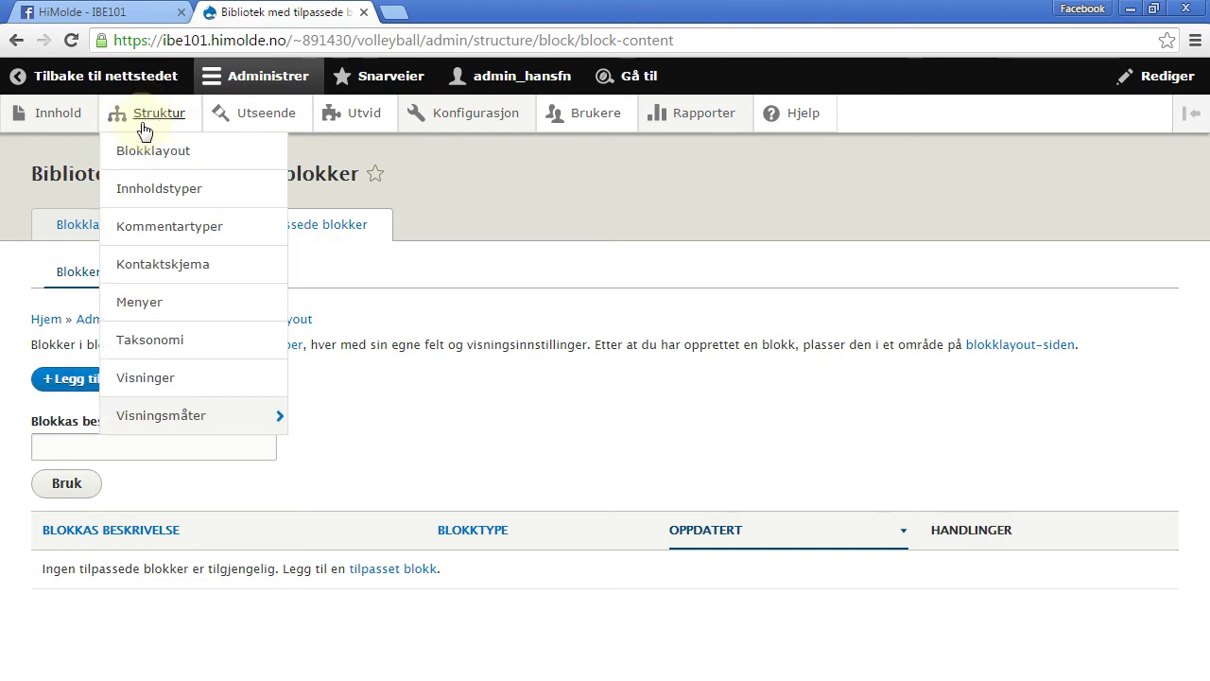
pyautogui.click(153, 339)
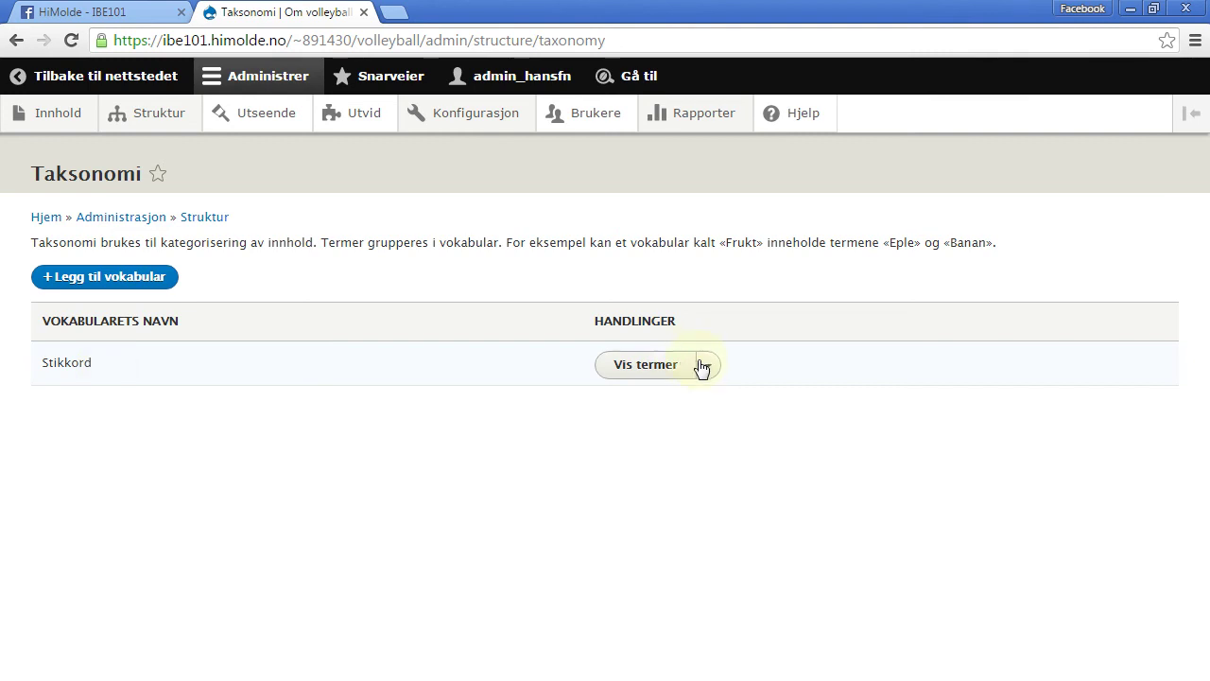
# Open the Stikkord vocabulary's terms and add the term Innendørs
pyautogui.click(661, 363)
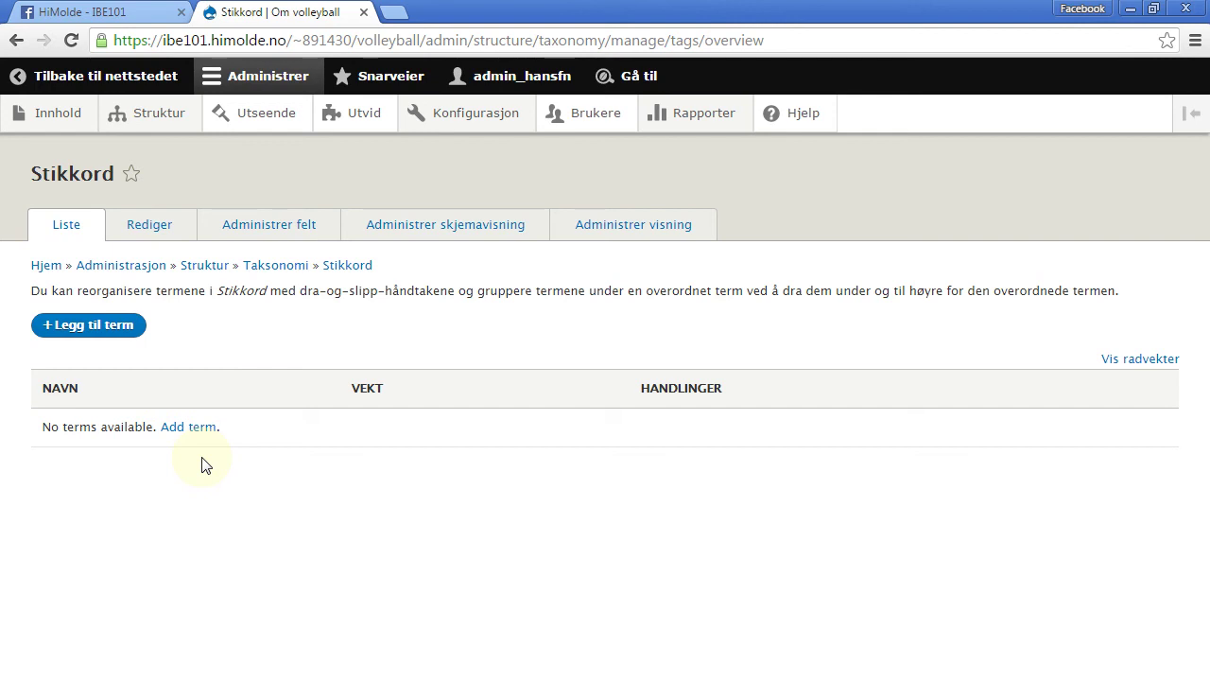
pyautogui.click(190, 430)
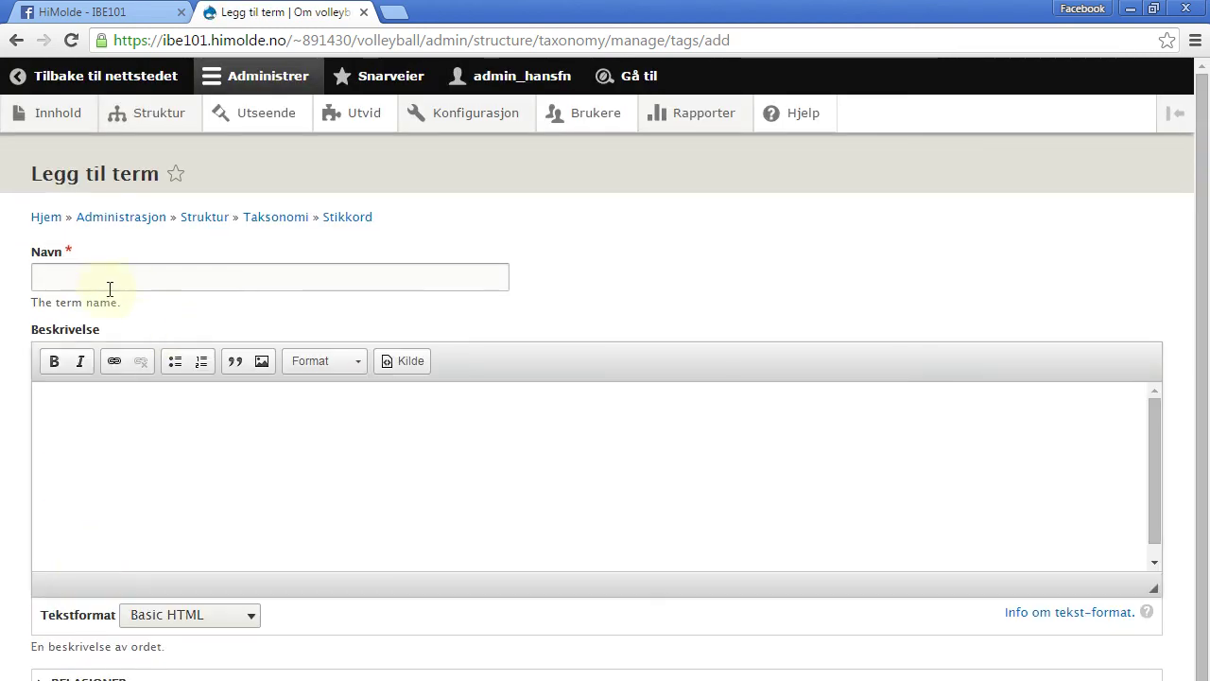
pyautogui.click(92, 278)
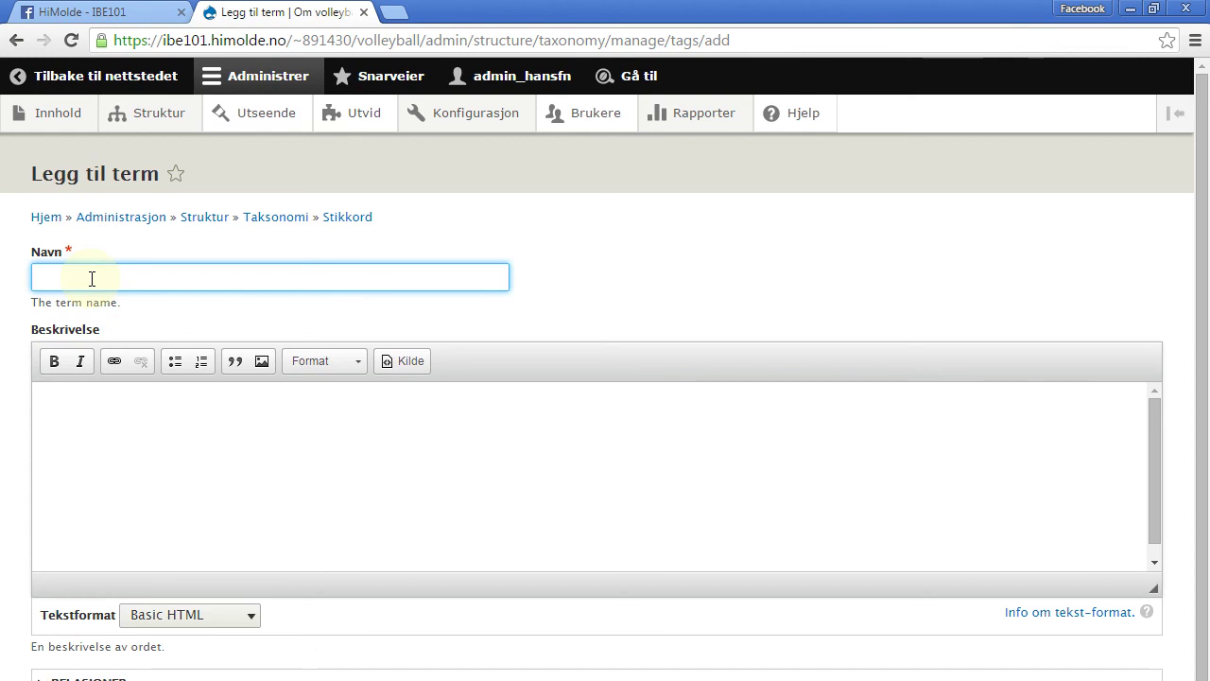
pyautogui.write('N')
pyautogui.press('BackSpace')
pyautogui.write('Innevo')
pyautogui.press('BackSpace')
pyautogui.press('BackSpace')
pyautogui.write('ndørs')
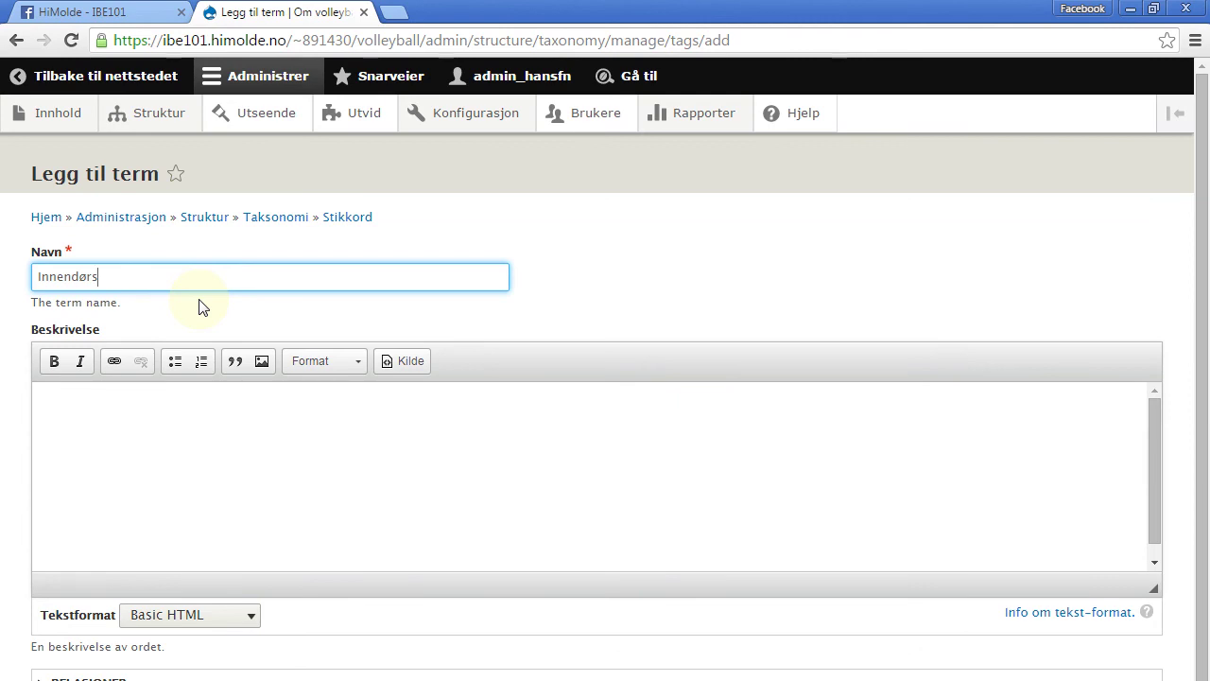
pyautogui.press('Return')
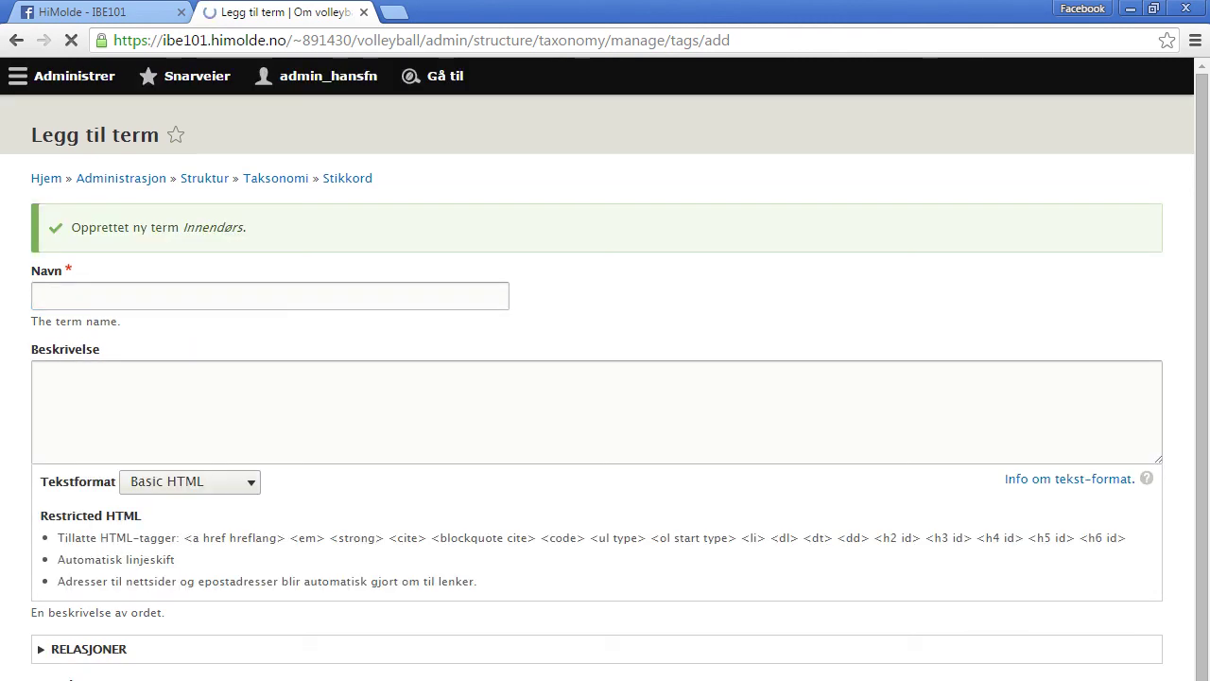
# Add the term Sand, then show the Stikkord term list
pyautogui.click(92, 329)
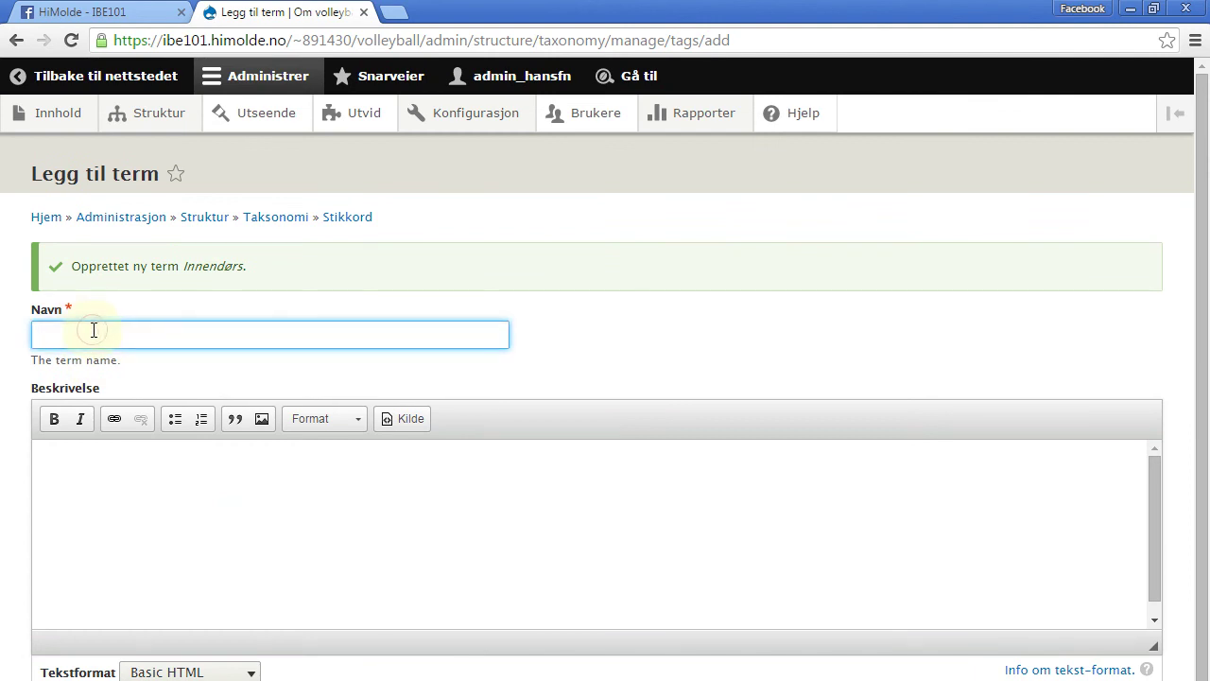
pyautogui.write('Sand')
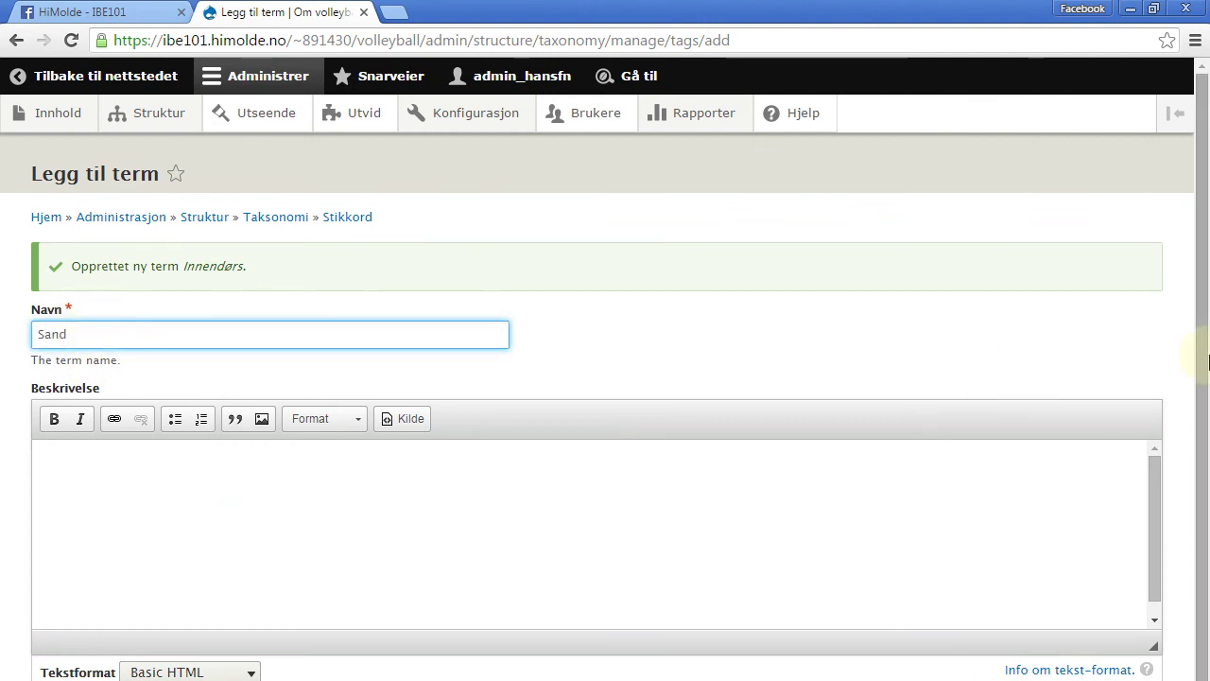
pyautogui.scroll(-1, 1189, 338)
pyautogui.press('Return')
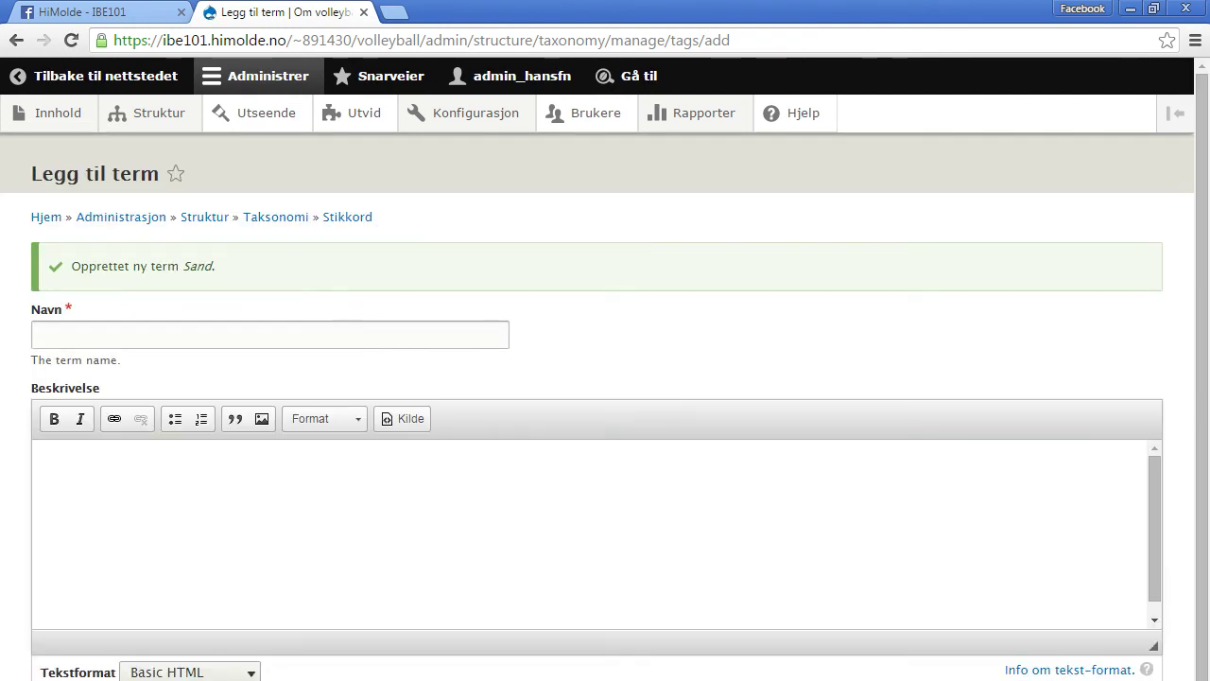
pyautogui.click(366, 218)
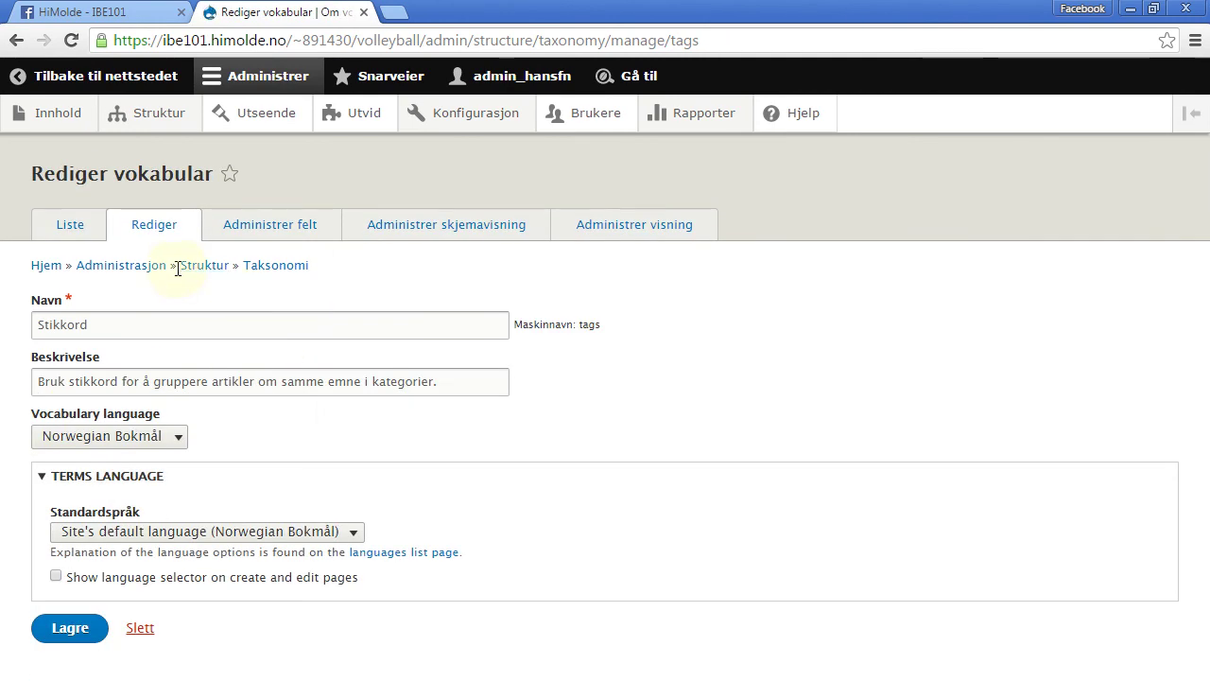
pyautogui.click(65, 231)
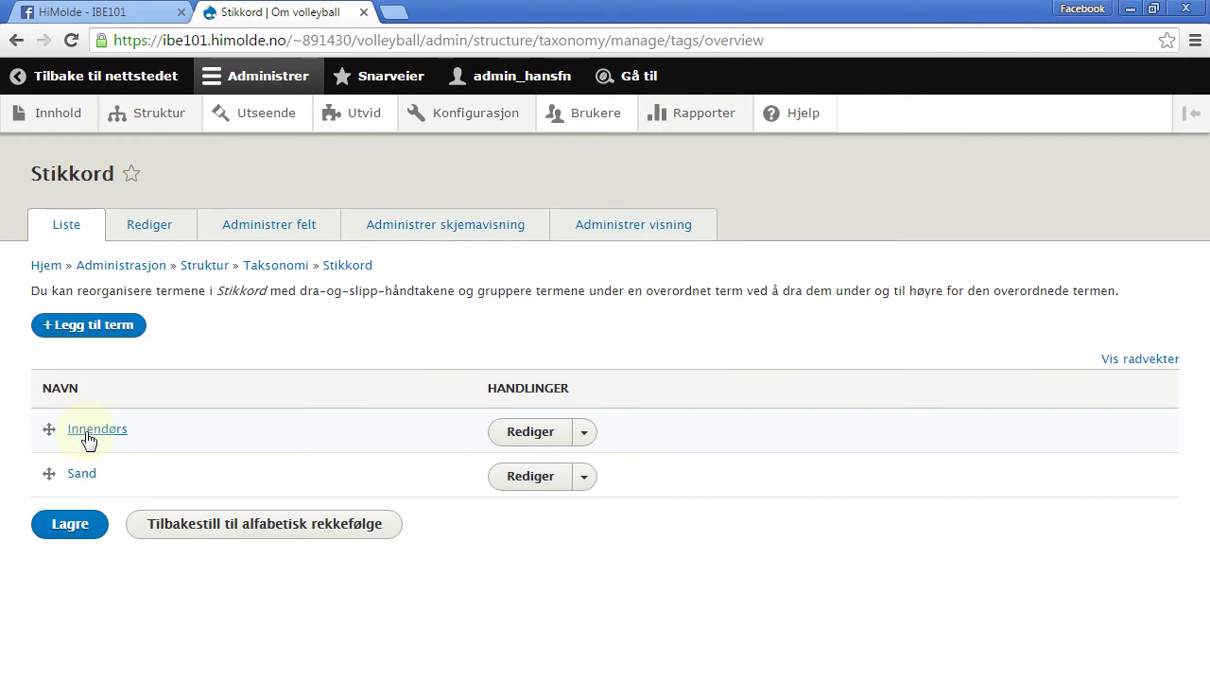
# Open the Innendørs term page at taxonomy/term/1, then bring up its Rediger form
pyautogui.click(87, 434)
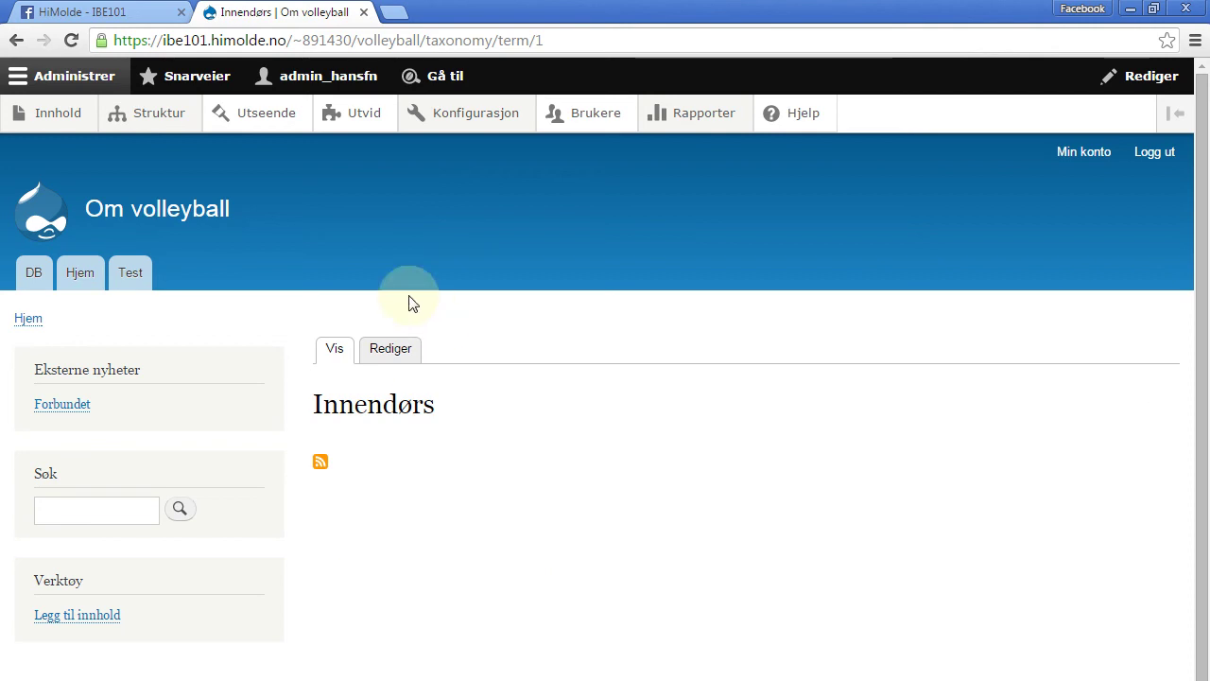
pyautogui.moveTo(425, 41); pyautogui.dragTo(573, 47)
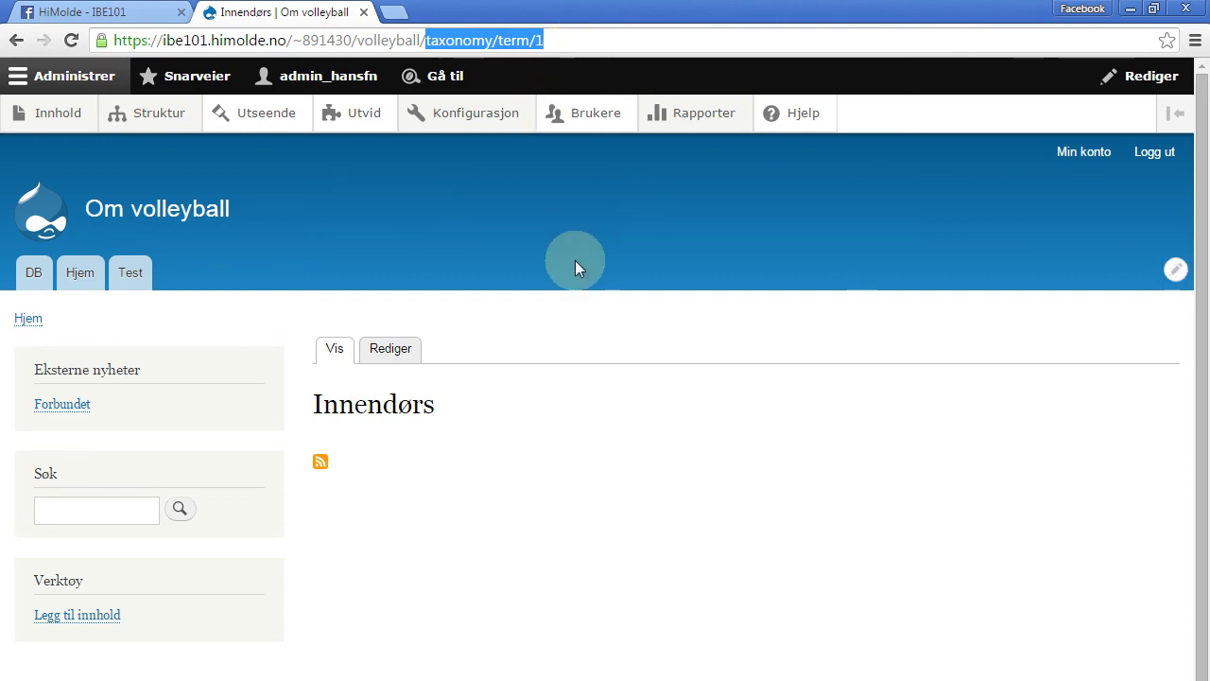
pyautogui.click(393, 352)
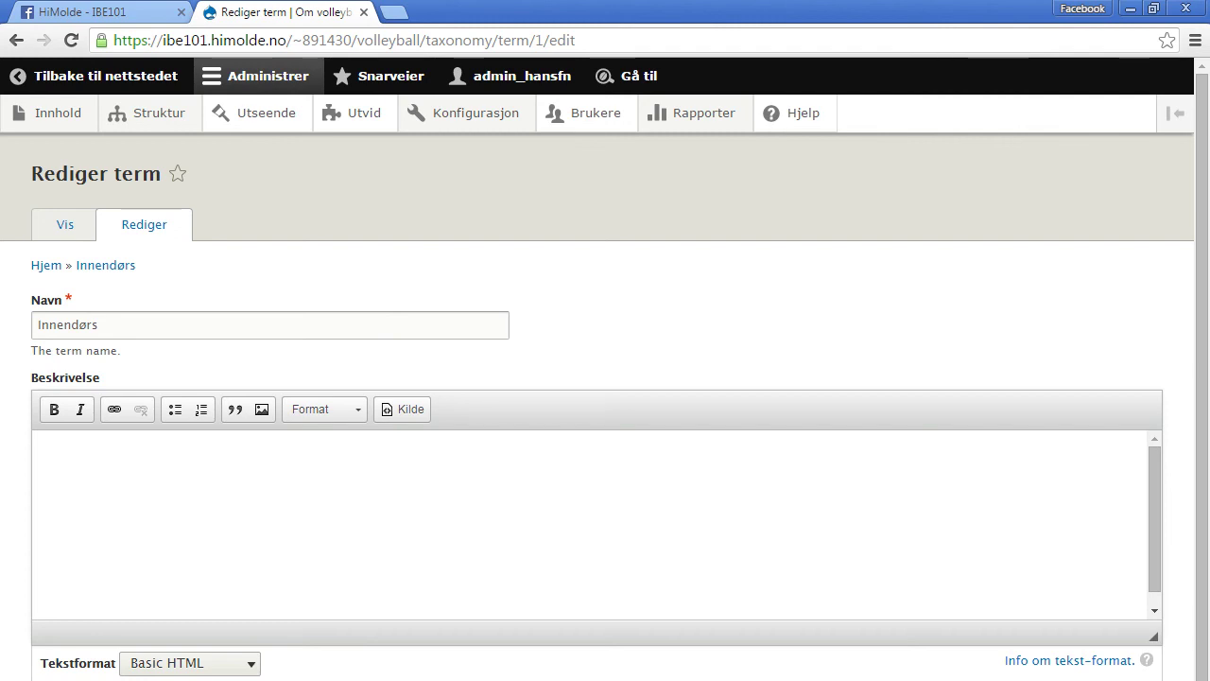
# Save the Innendørs term with its new URL alias and view the term page
pyautogui.press('F5')
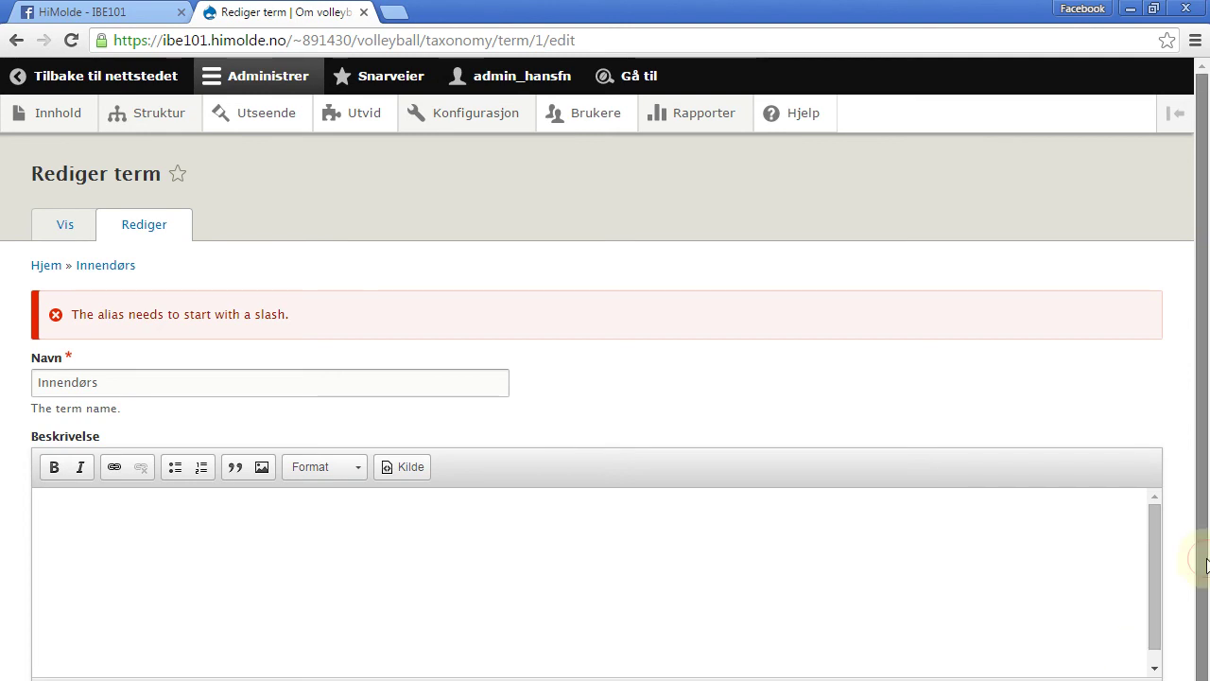
pyautogui.scroll(-3, 605, 378)
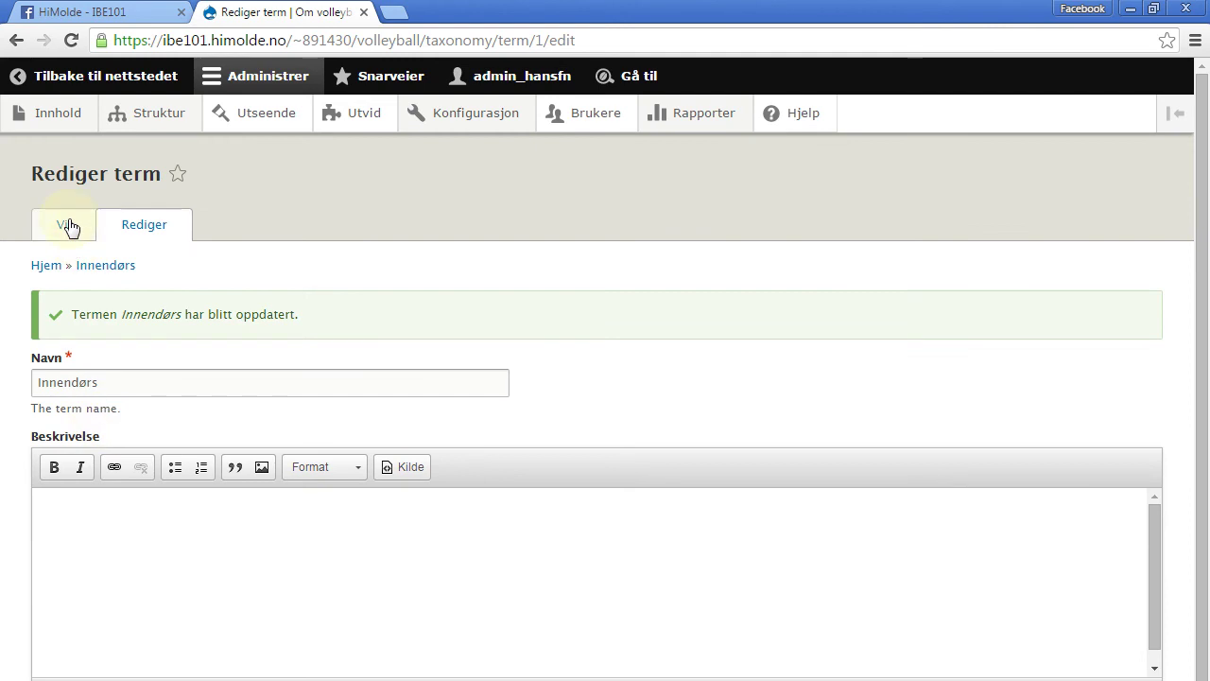
pyautogui.click(69, 227)
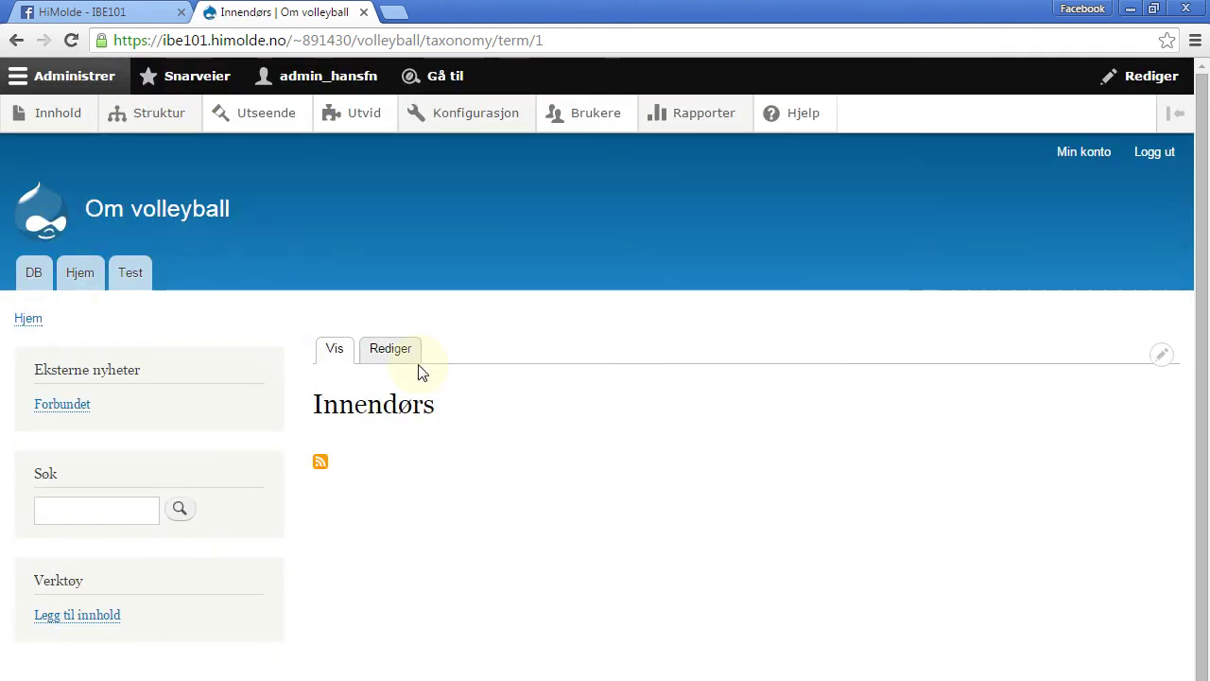
pyautogui.click(335, 352)
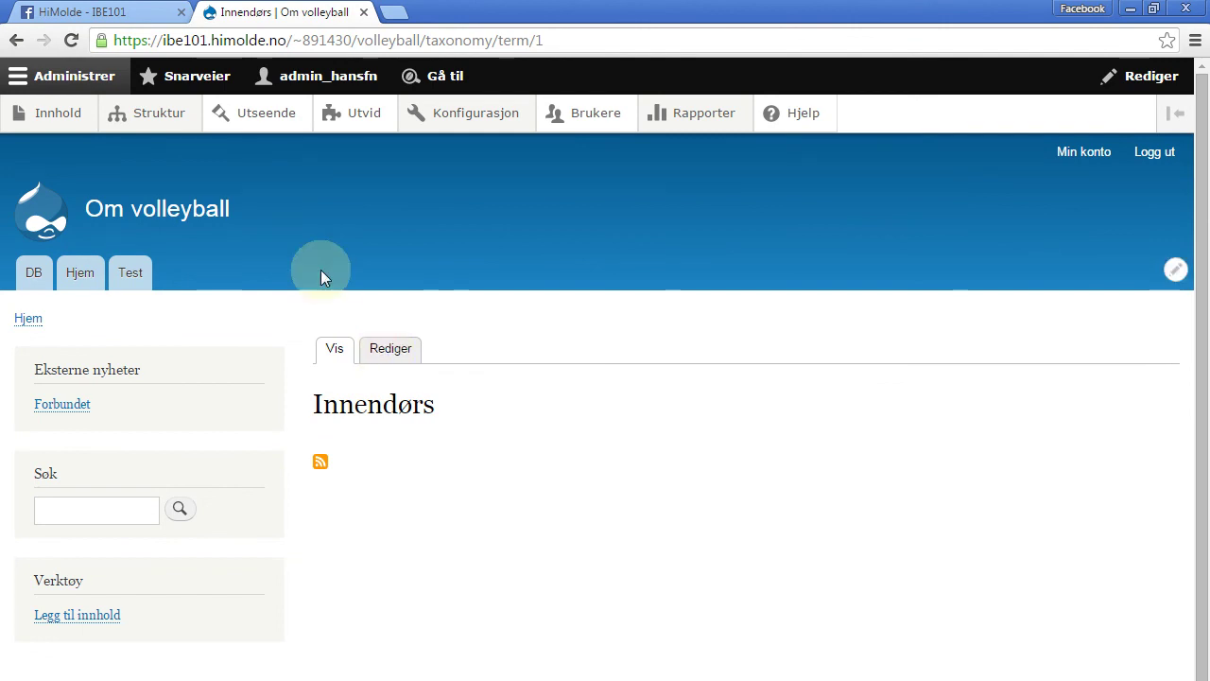
# Load the Innendørs term page at the clean address volleyball/innendors
pyautogui.moveTo(150, 121)
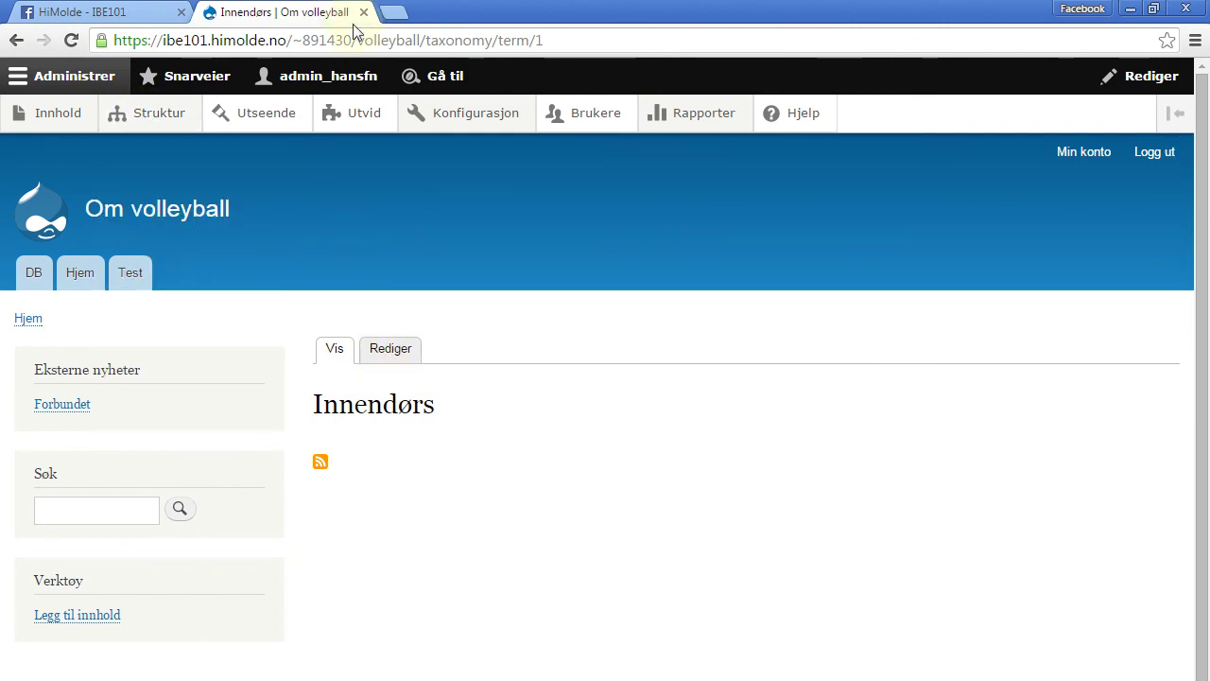
pyautogui.moveTo(356, 39); pyautogui.dragTo(707, 50)
pyautogui.click(707, 50)
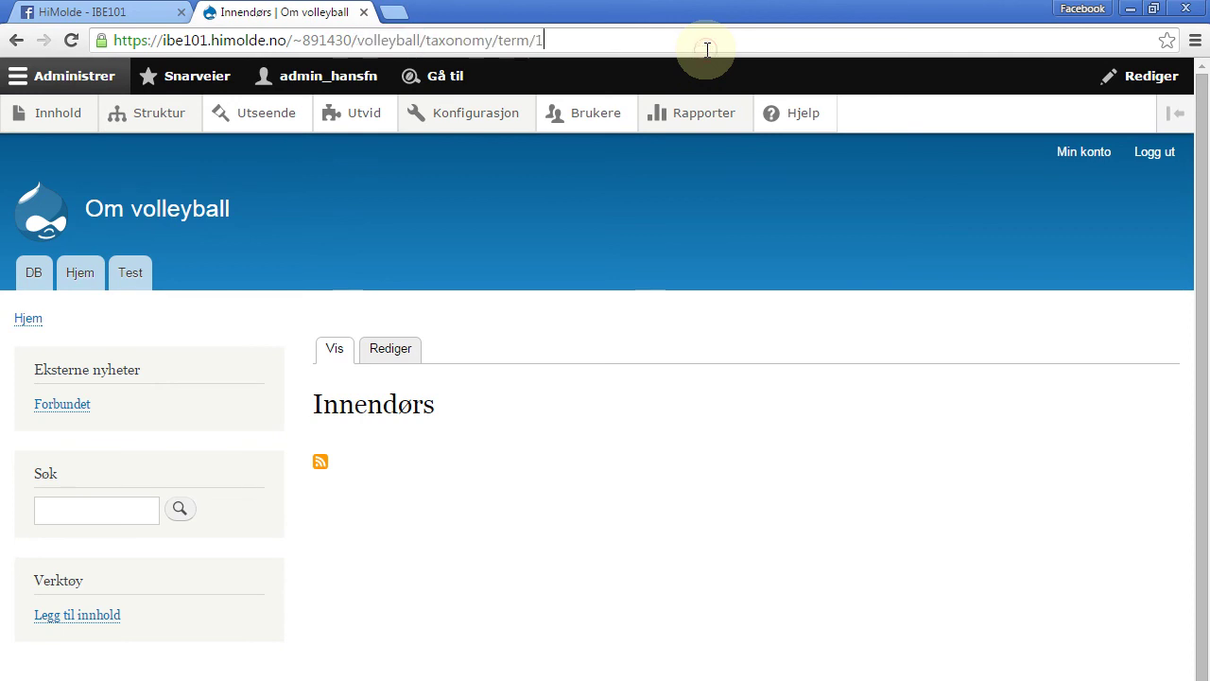
pyautogui.hotkey('alt', 'Left')
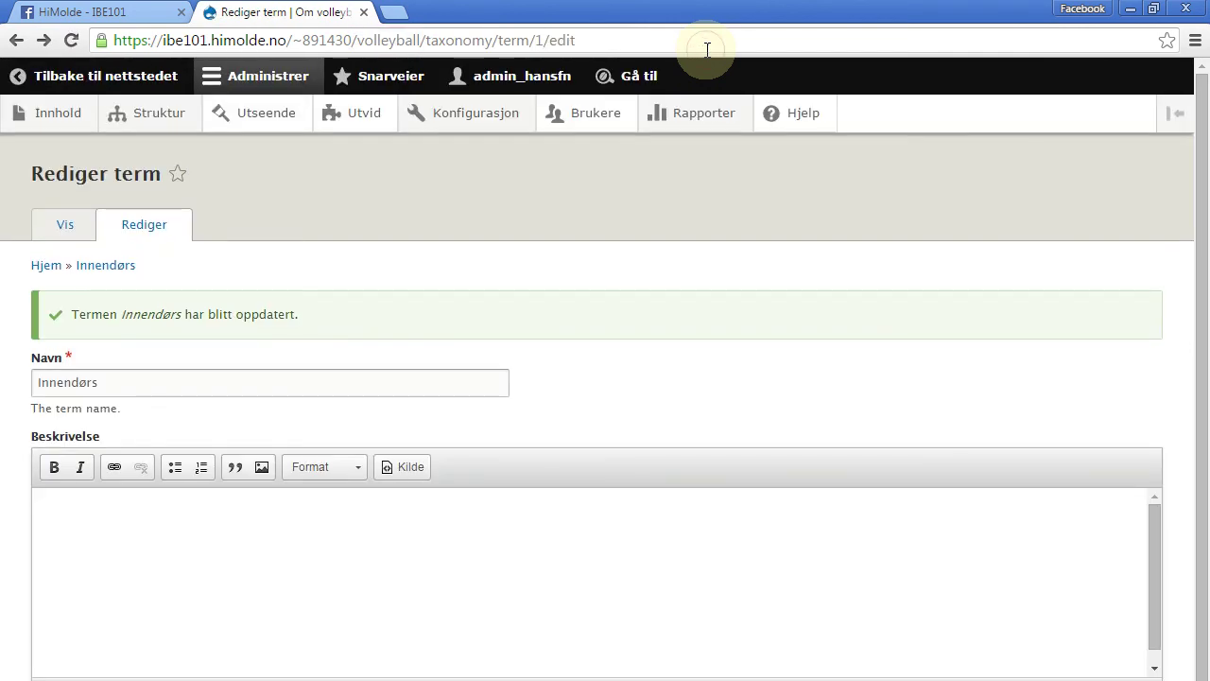
pyautogui.click(707, 49)
pyautogui.click(707, 49)
pyautogui.press('BackSpace')
pyautogui.press('BackSpace')
pyautogui.press('BackSpace')
pyautogui.press('BackSpace')
pyautogui.press('BackSpace')
pyautogui.press('BackSpace')
pyautogui.press('BackSpace')
pyautogui.press('BackSpace')
pyautogui.press('BackSpace')
pyautogui.press('BackSpace')
pyautogui.press('BackSpace')
pyautogui.press('BackSpace')
pyautogui.press('BackSpace')
pyautogui.press('BackSpace')
pyautogui.press('BackSpace')
pyautogui.press('BackSpace')
pyautogui.press('BackSpace')
pyautogui.press('BackSpace')
pyautogui.press('BackSpace')
pyautogui.press('BackSpace')
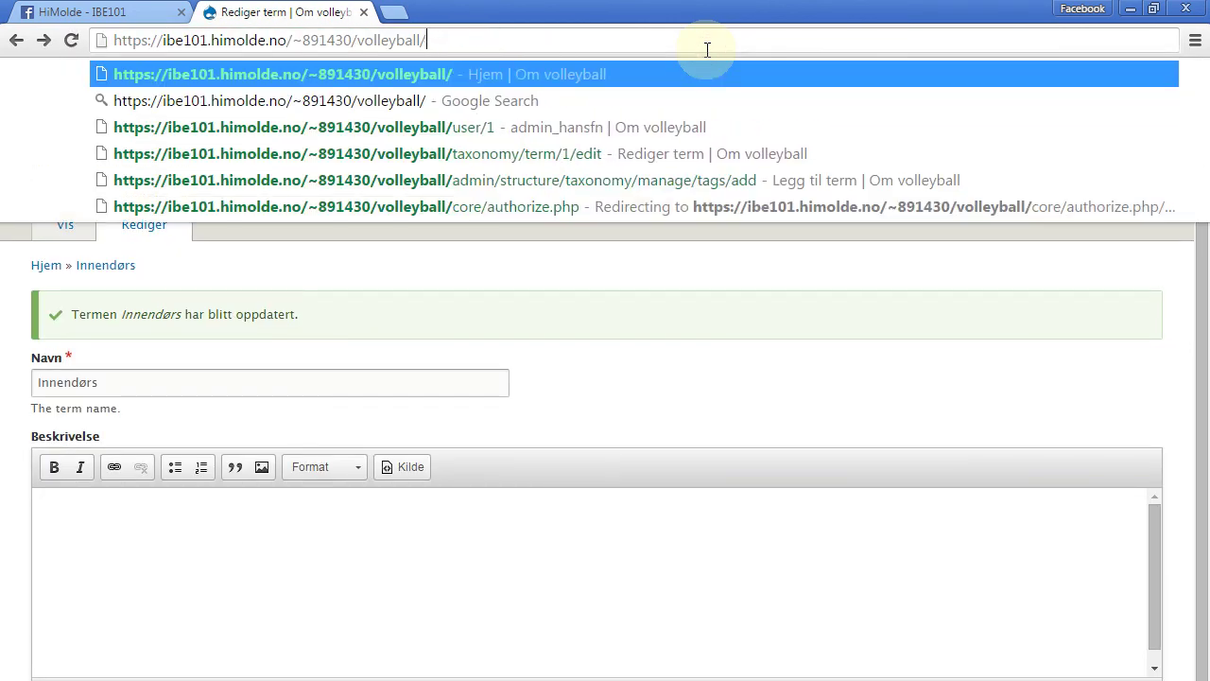
pyautogui.write('innendors')
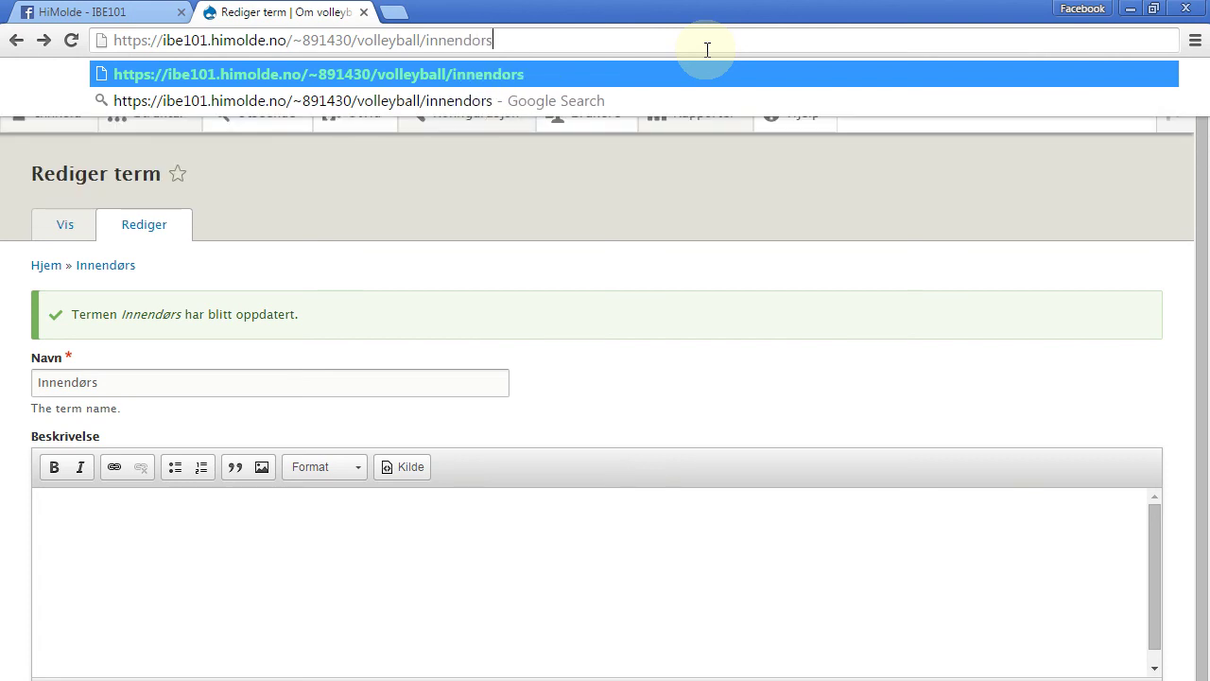
pyautogui.press('Return')
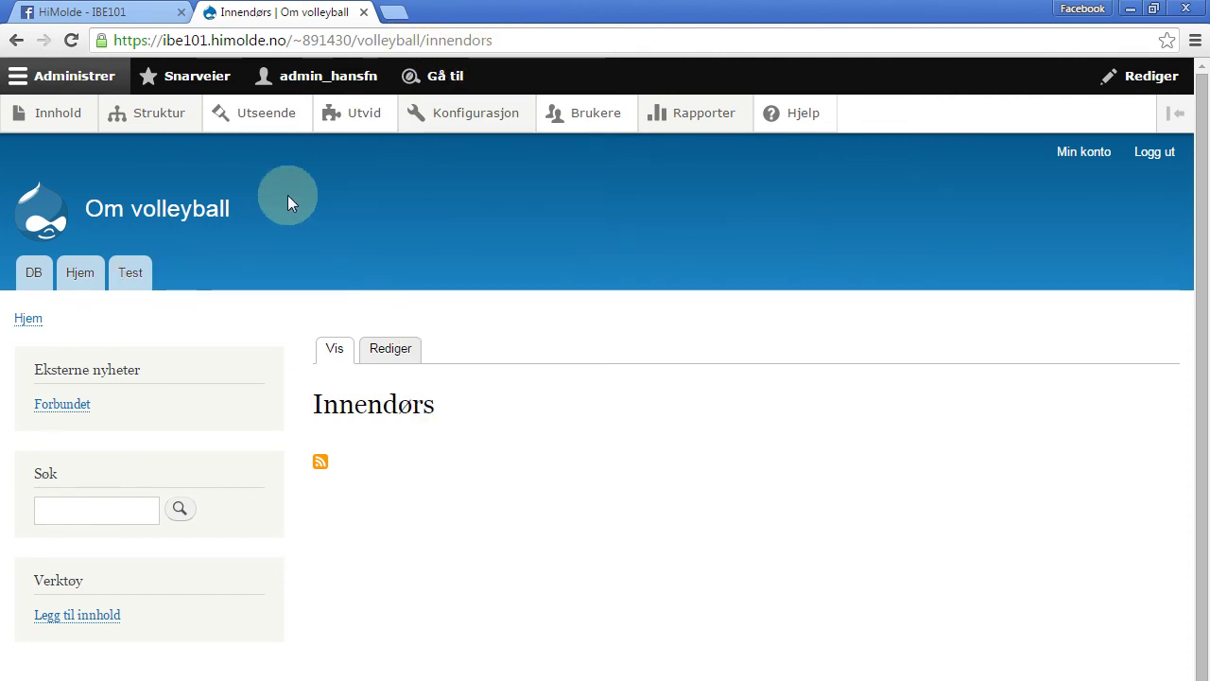
# Publish the article 'Innendørs test 1' tagged Innendørs
pyautogui.click(53, 116)
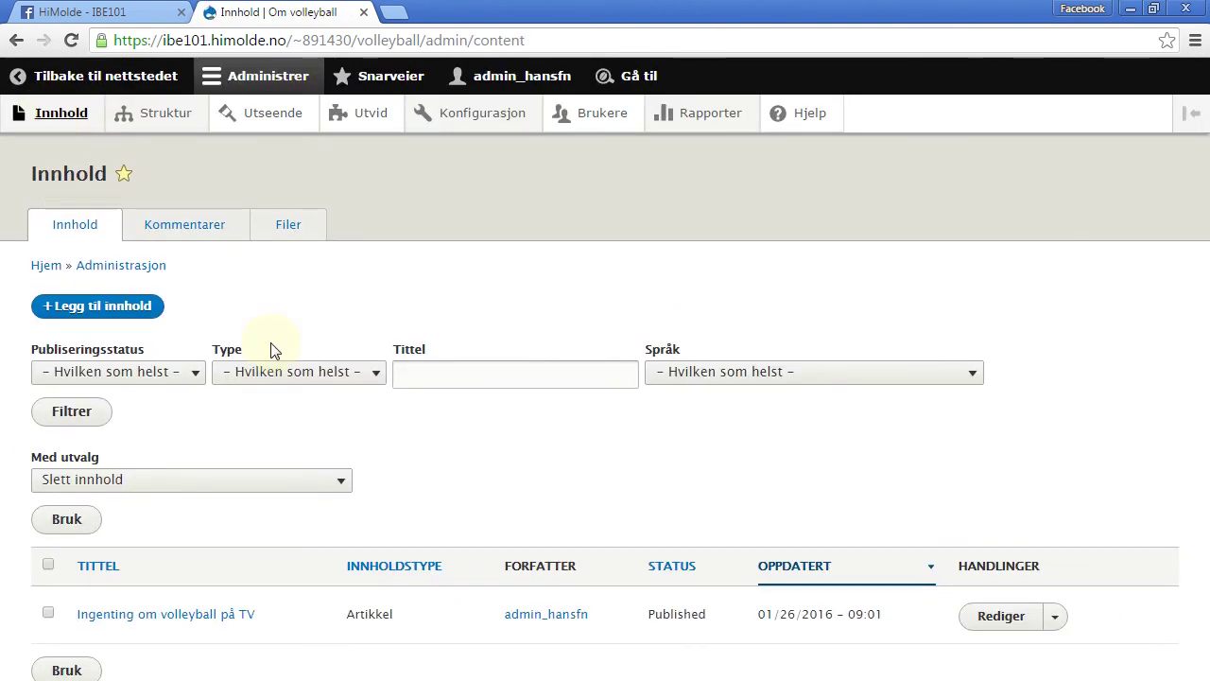
pyautogui.click(107, 316)
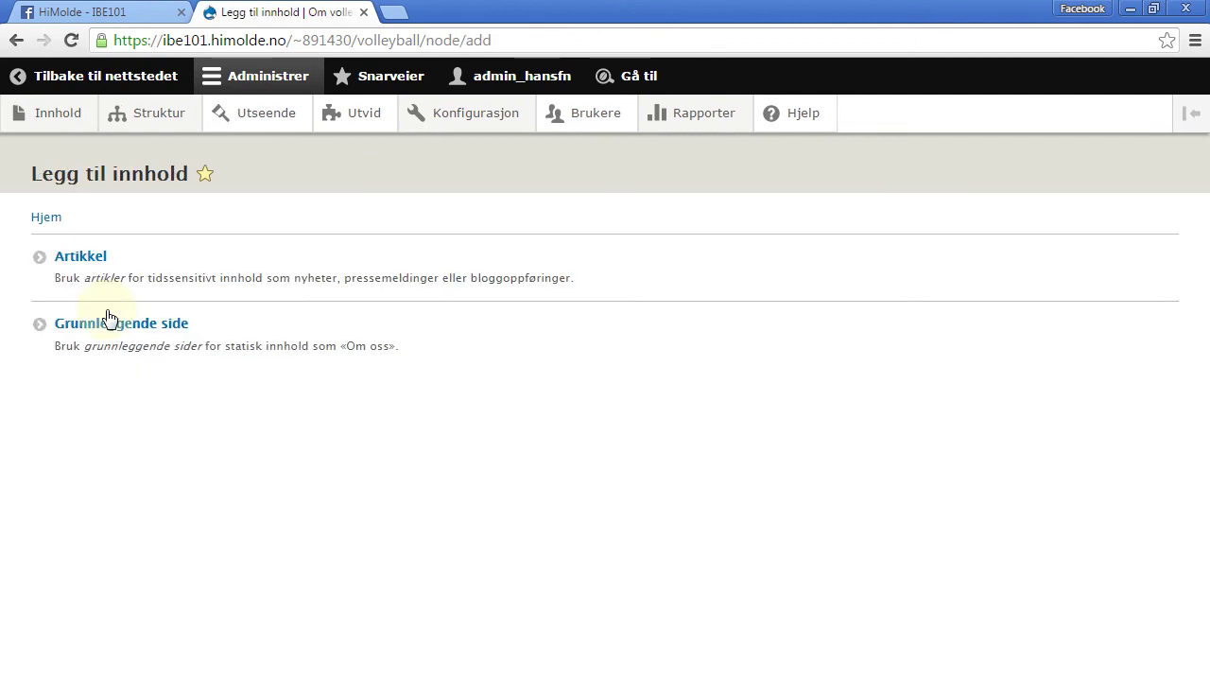
pyautogui.click(80, 268)
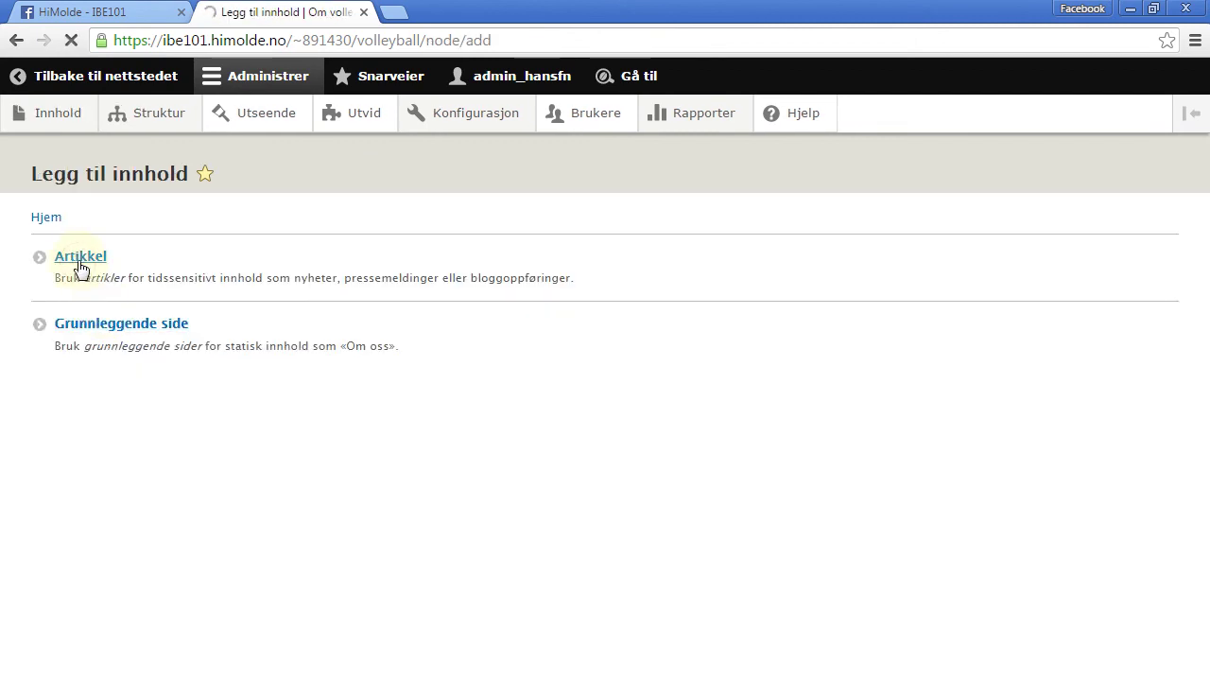
pyautogui.click(130, 278)
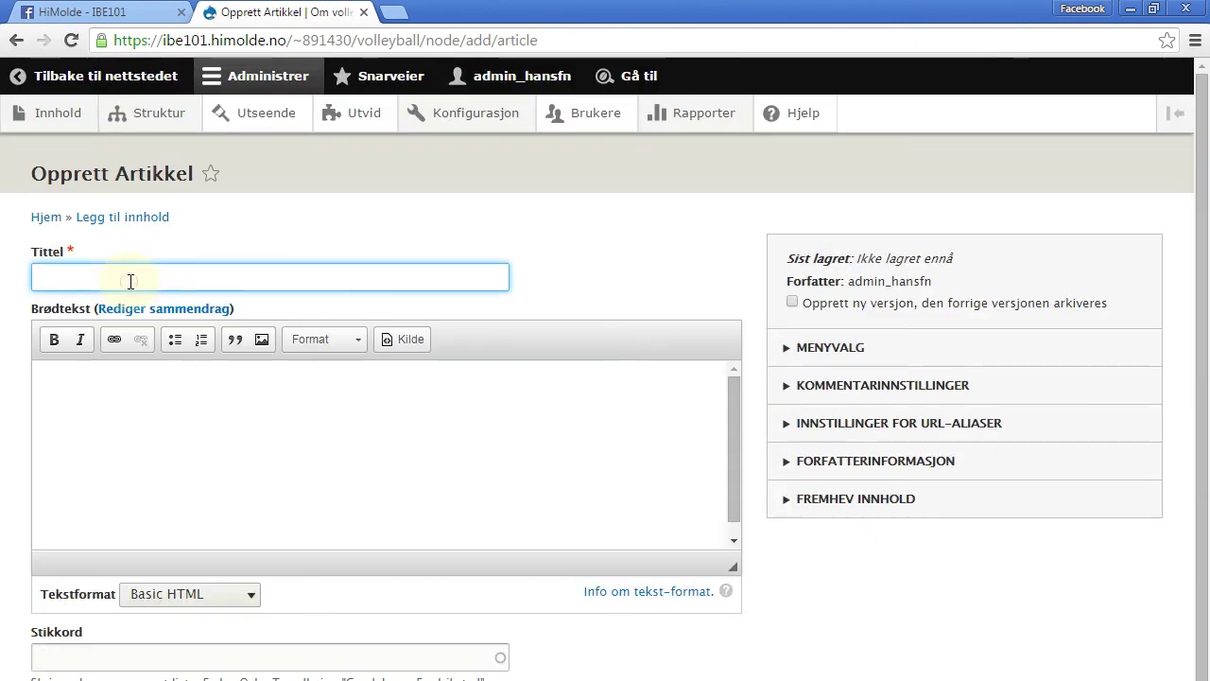
pyautogui.write('Innendø')
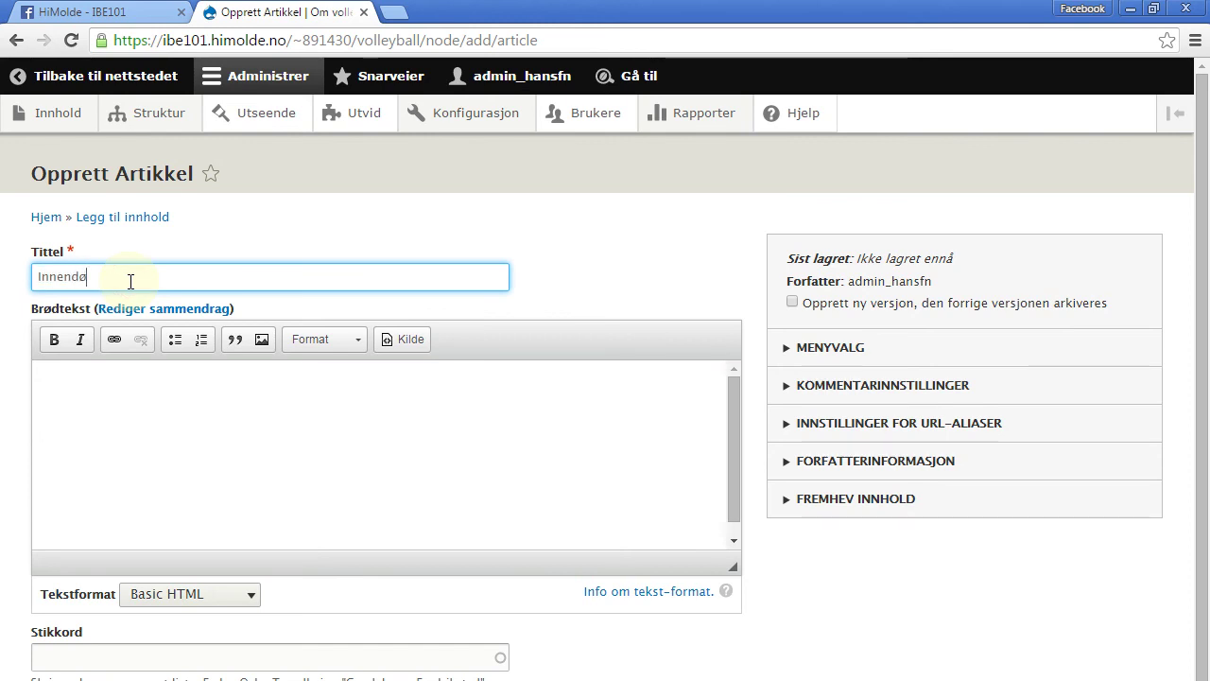
pyautogui.write('rs test 1')
pyautogui.click(116, 665)
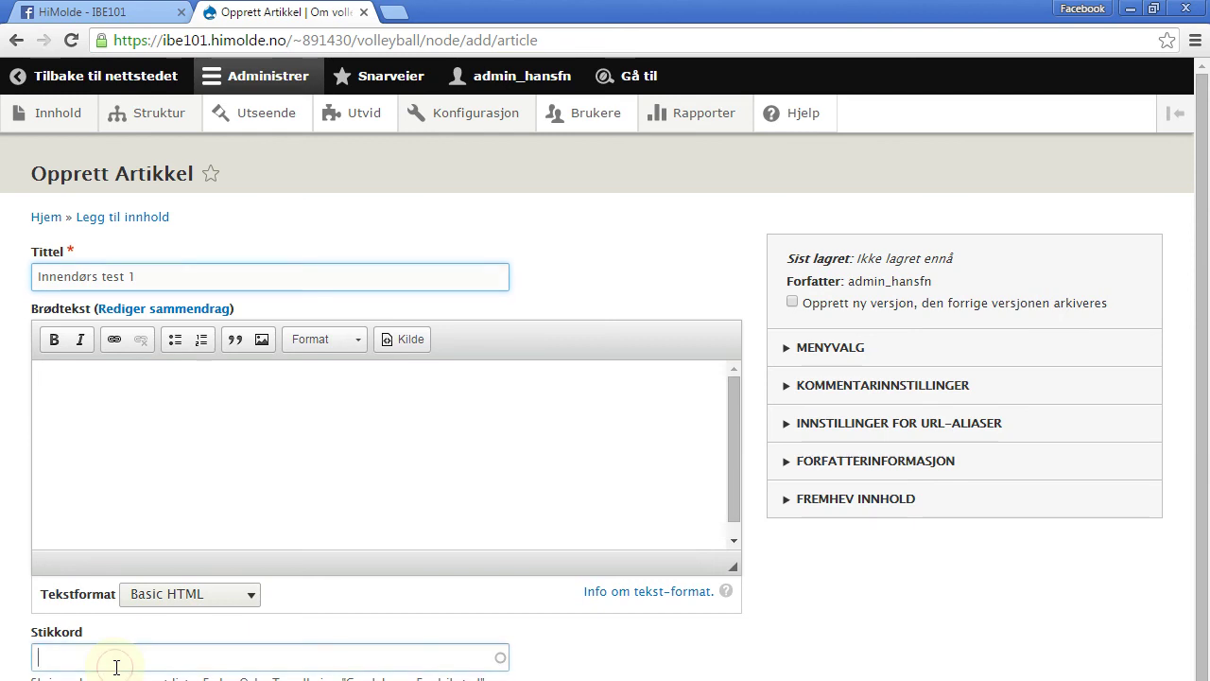
pyautogui.write('inn')
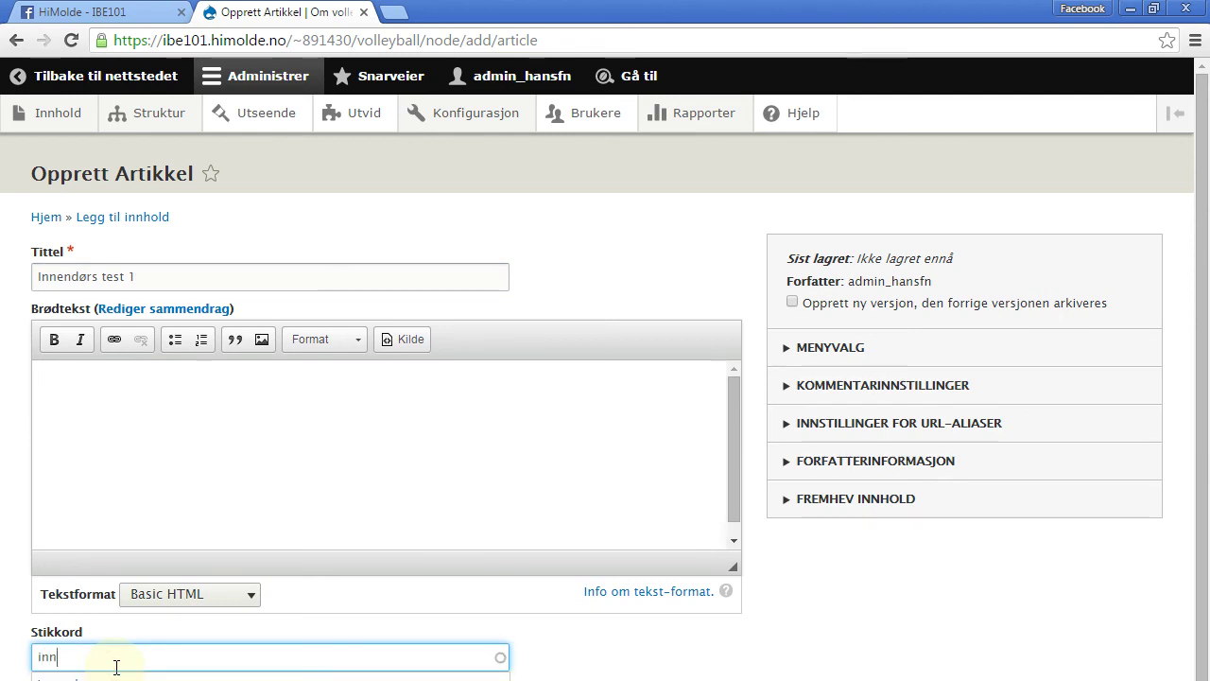
pyautogui.click(75, 678)
pyautogui.press('Return')
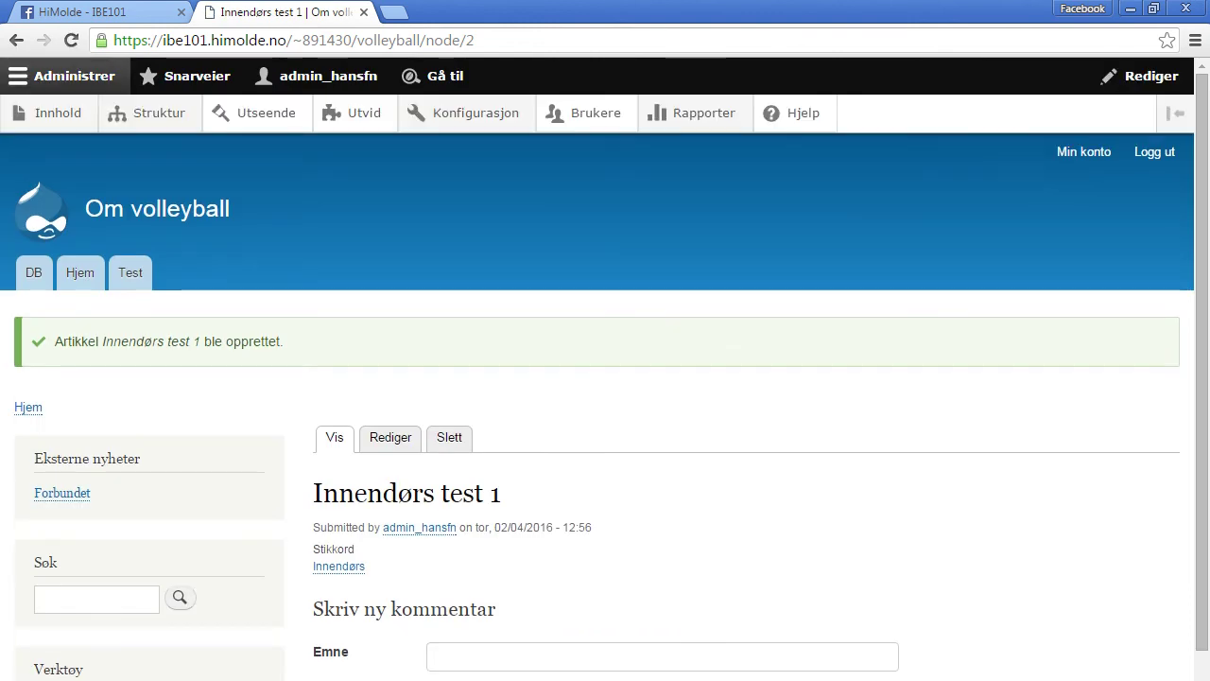
# Open a blank Artikkel form through the Gå til launcher
pyautogui.hotkey('alt', 'space')
pyautogui.write('arr')
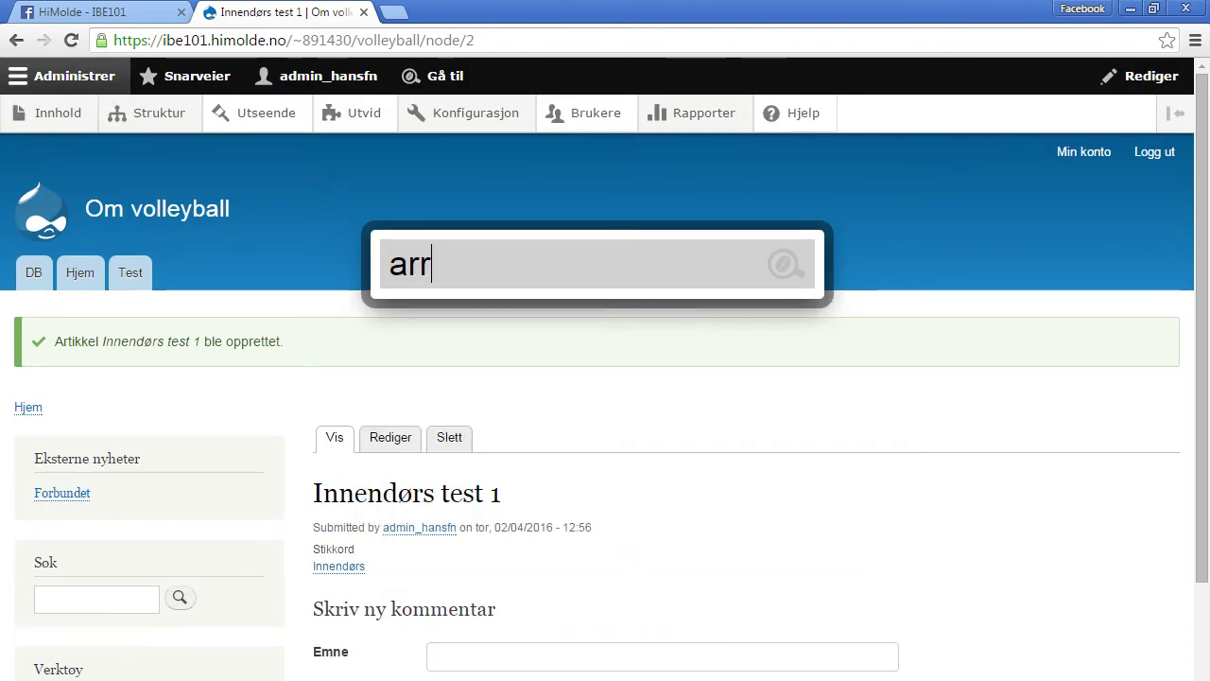
pyautogui.press('BackSpace')
pyautogui.write('t')
pyautogui.press('Down')
pyautogui.press('Down')
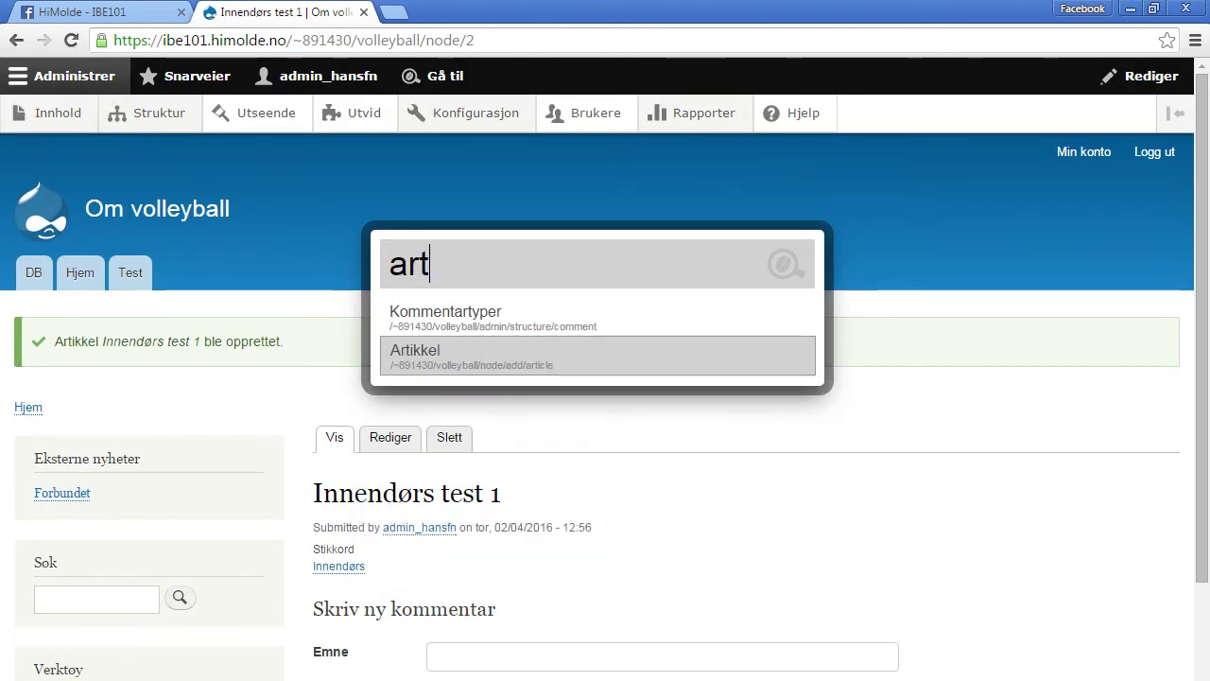
pyautogui.press('Return')
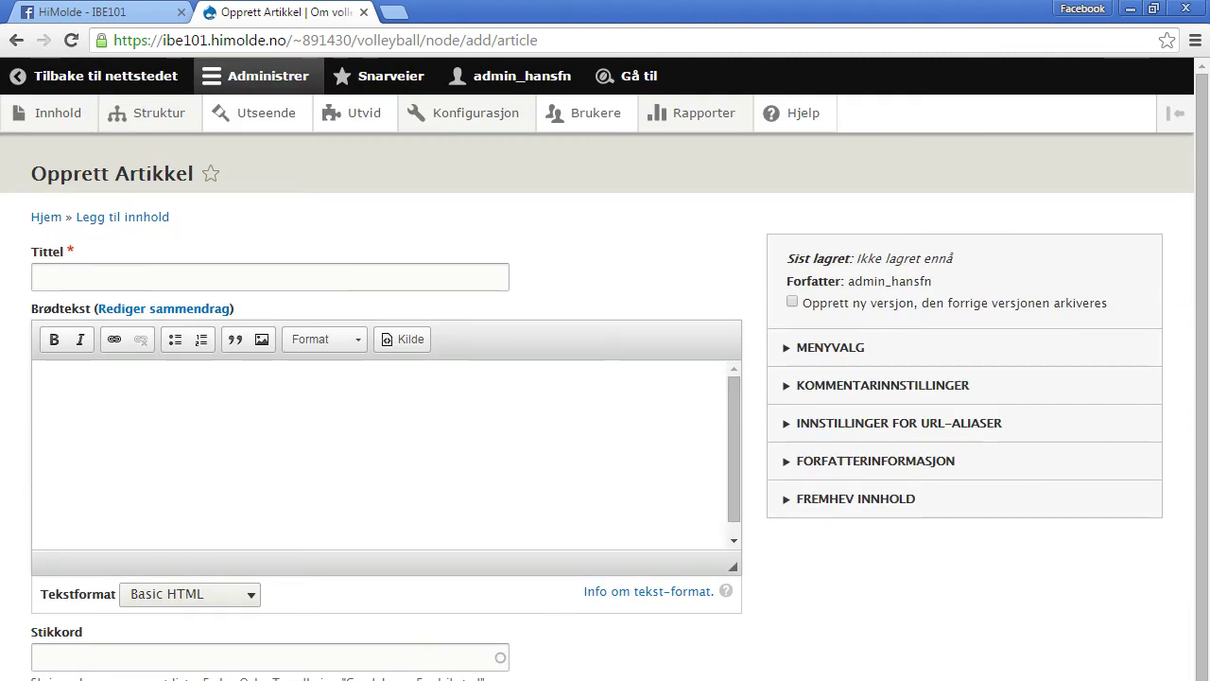
# Publish the article 'Sand test 1' with the existing Sand tag
pyautogui.click(226, 287)
pyautogui.write('Be')
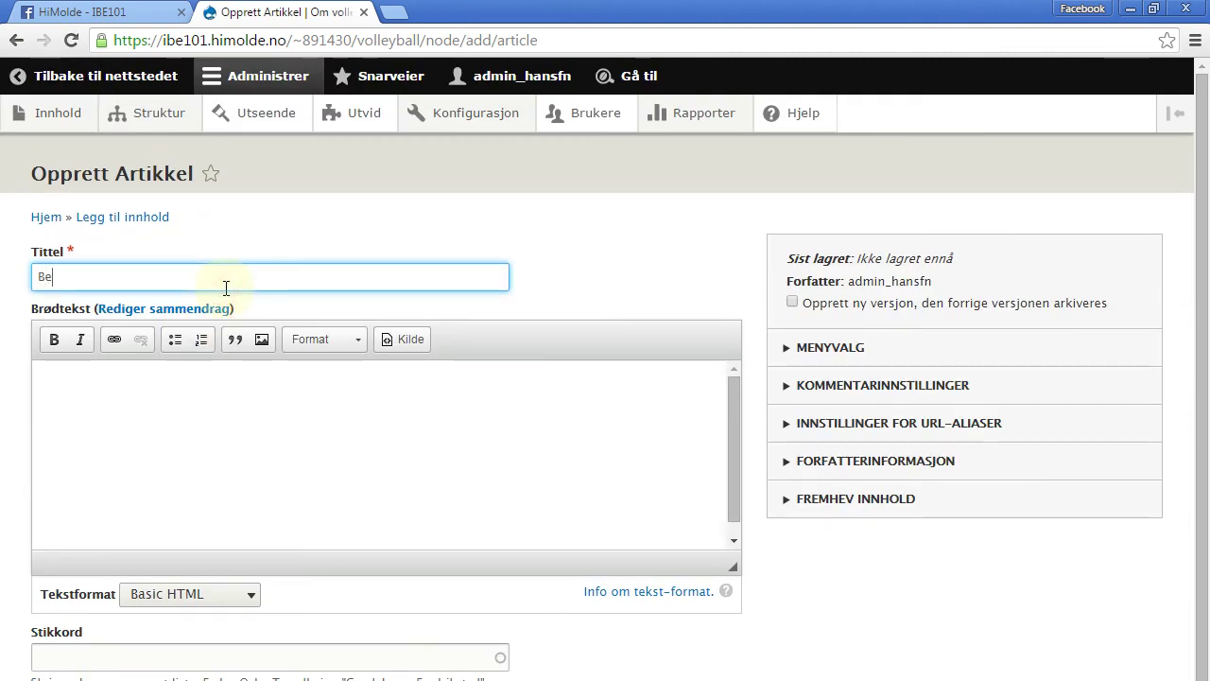
pyautogui.press('BackSpace')
pyautogui.write('Sand test 1')
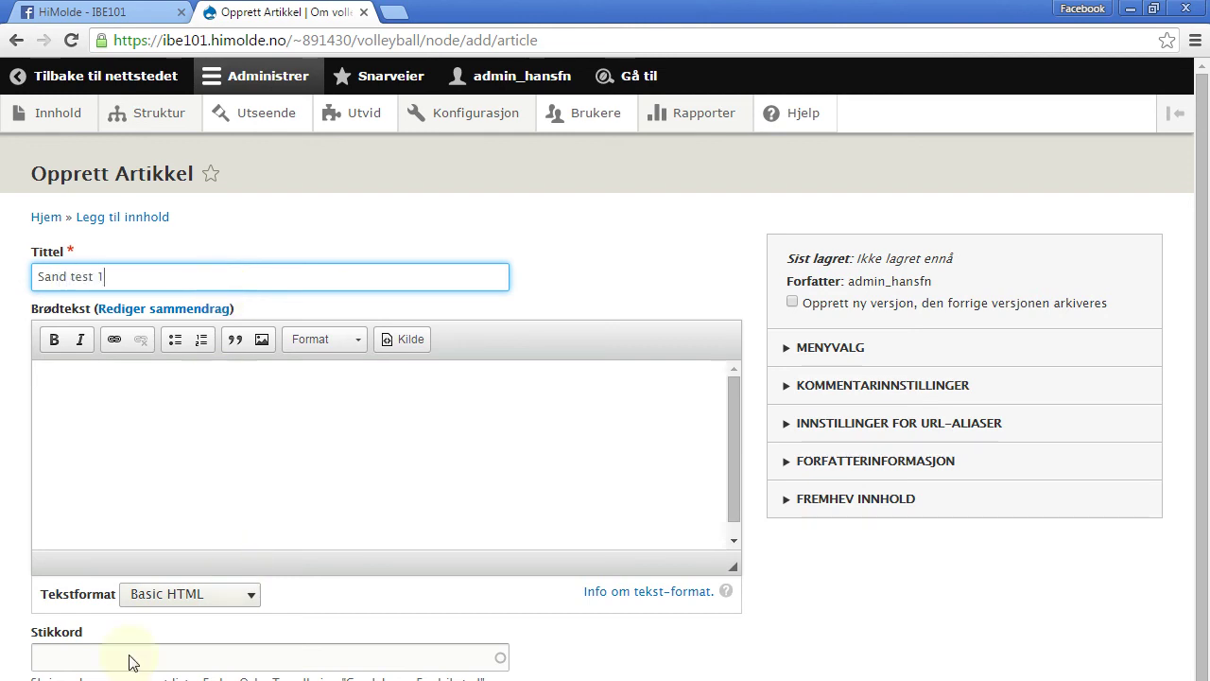
pyautogui.click(134, 661)
pyautogui.write('sand')
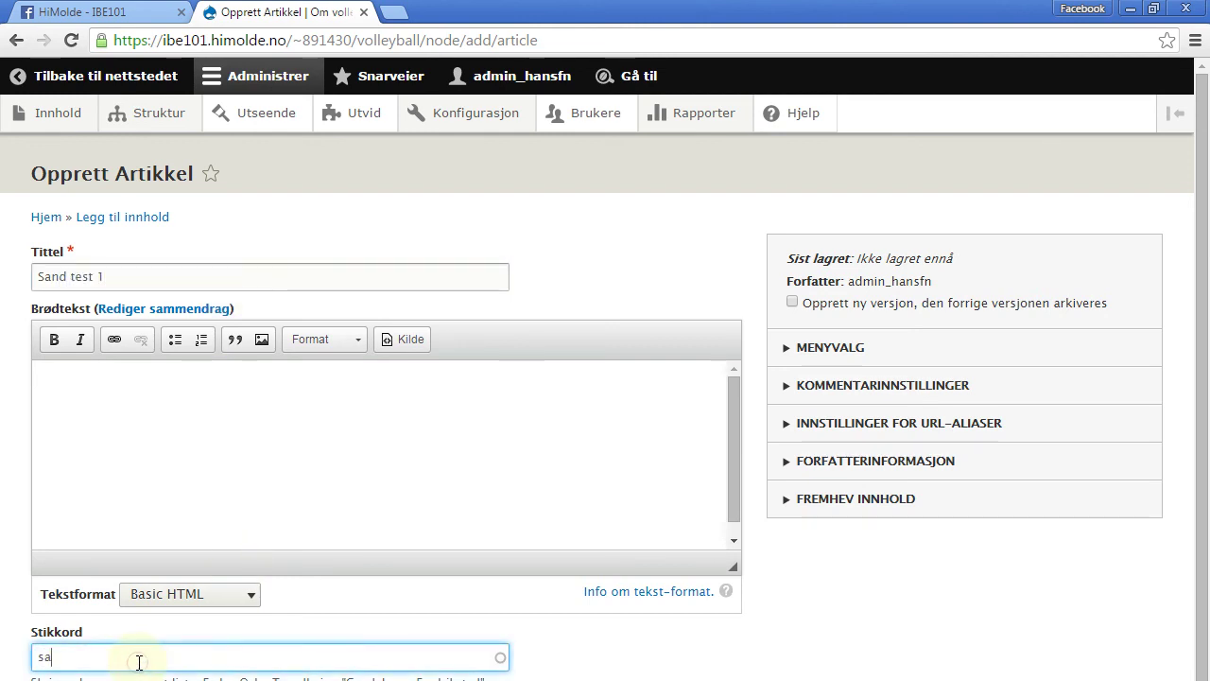
pyautogui.click(62, 677)
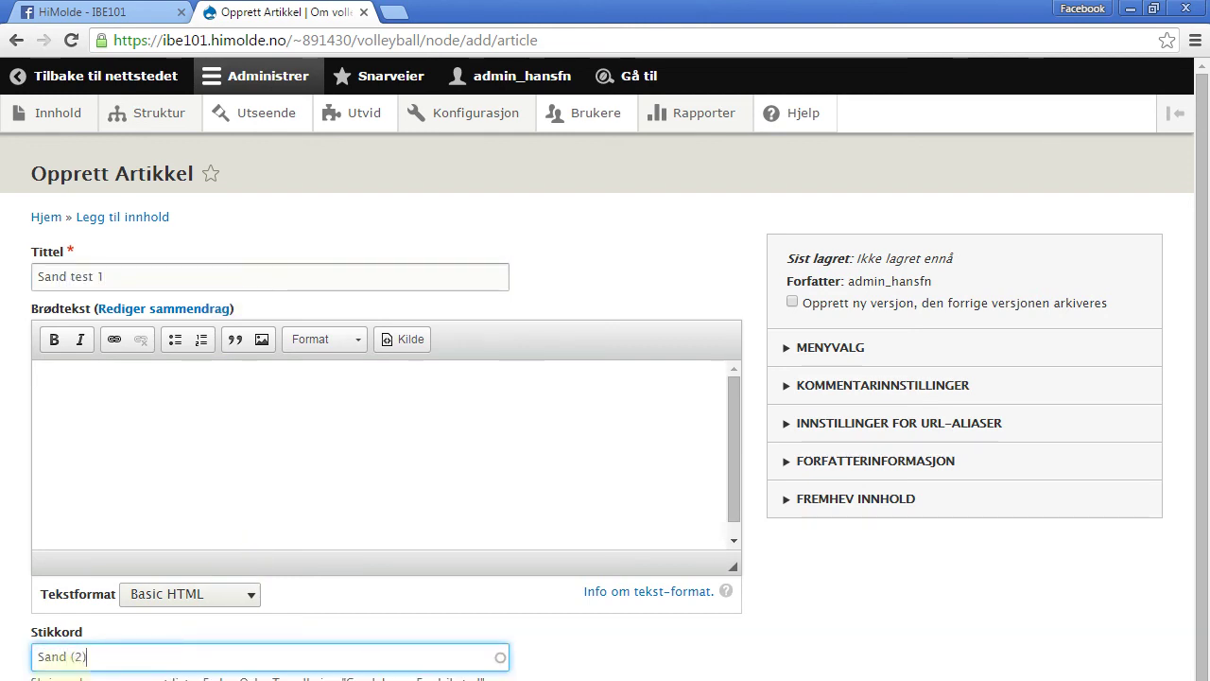
pyautogui.press('Return')
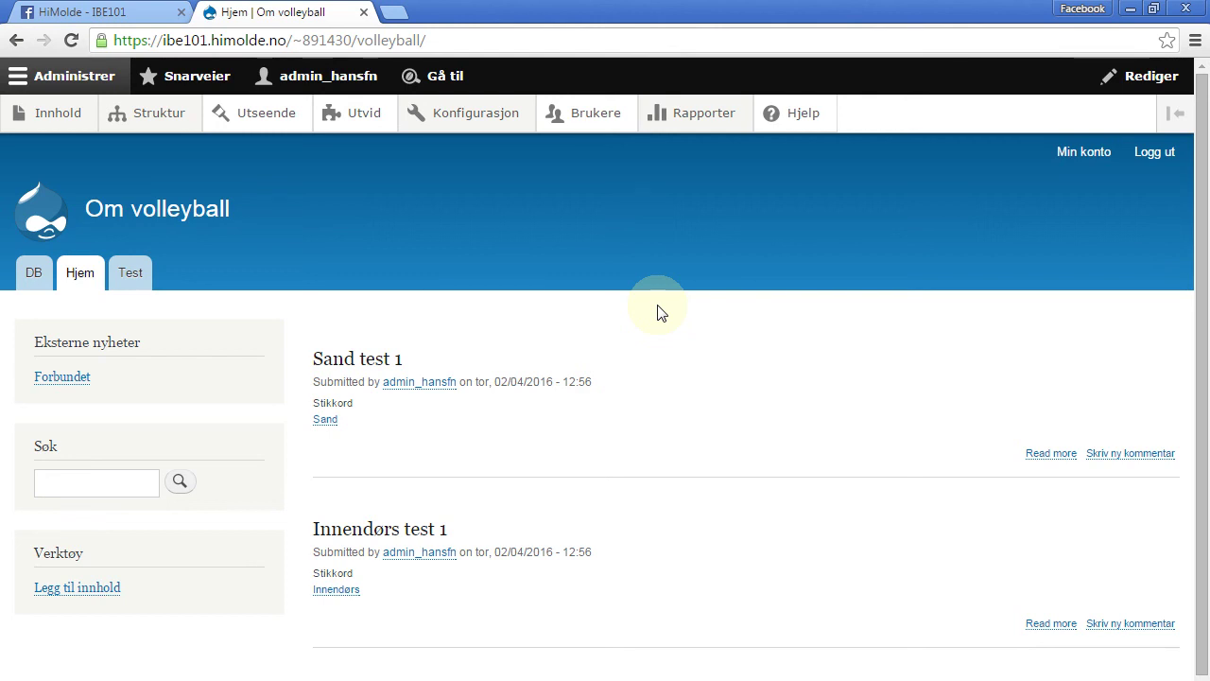
# Open the Sand tag page and select its taxonomy/term/2 path in the address bar
pyautogui.click(326, 426)
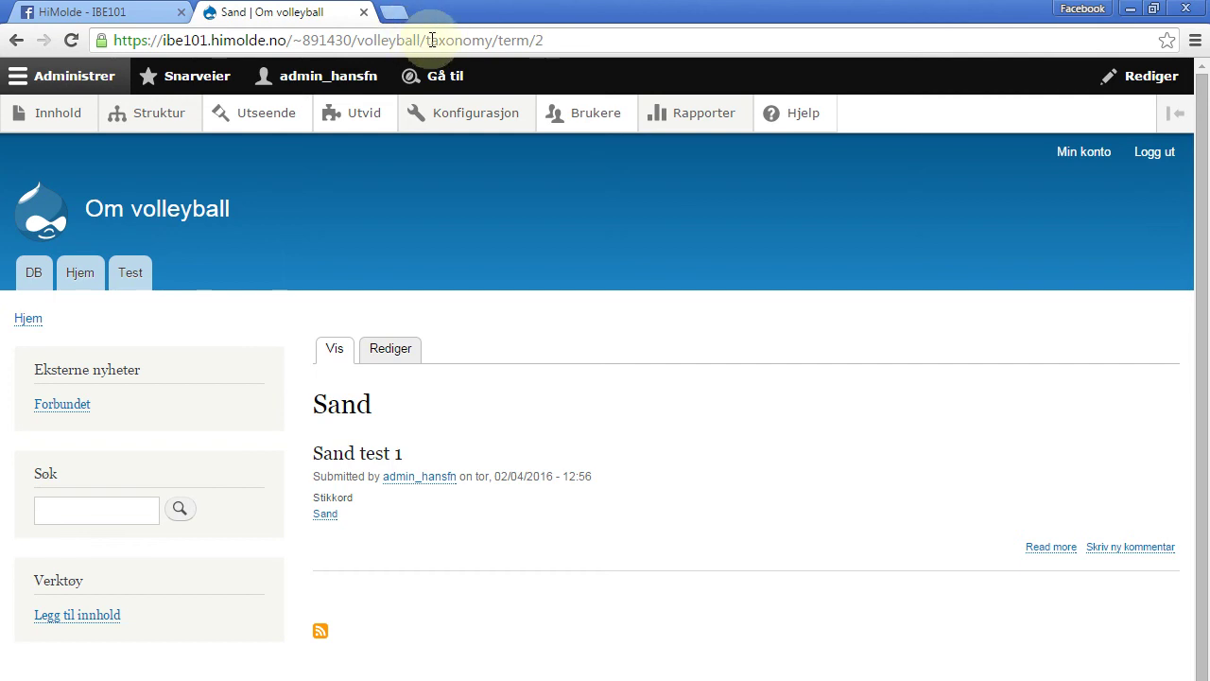
pyautogui.moveTo(421, 40); pyautogui.dragTo(613, 54)
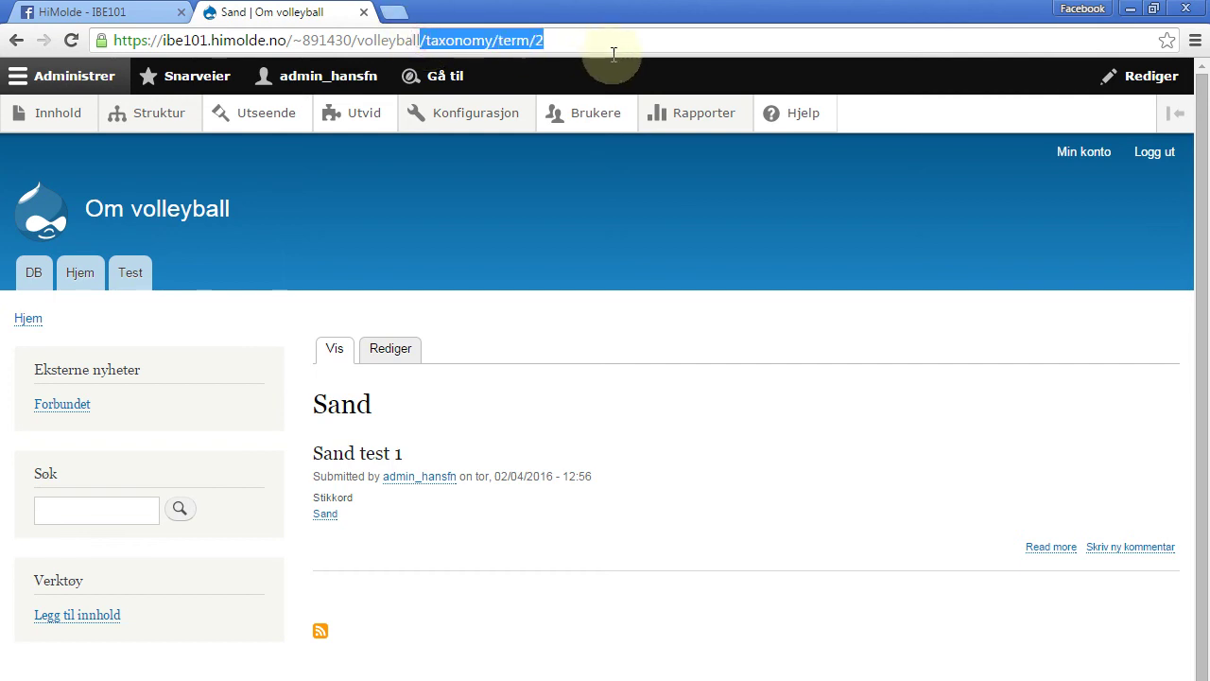
pyautogui.click(435, 39)
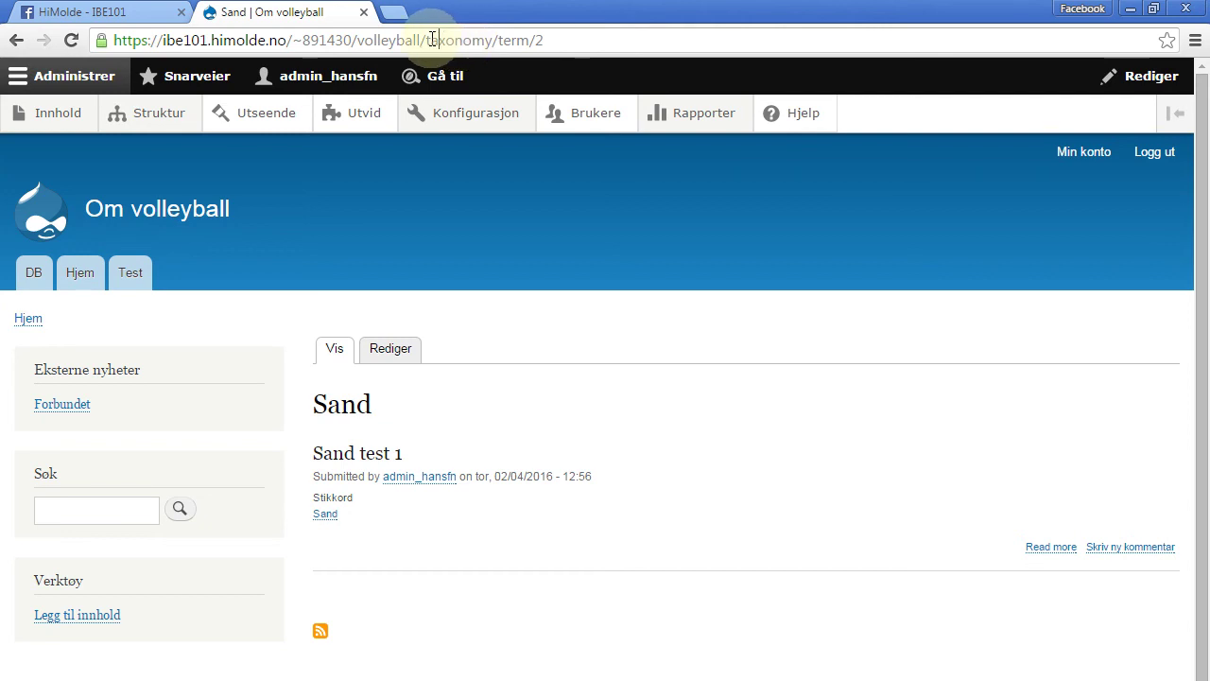
pyautogui.moveTo(426, 41); pyautogui.dragTo(556, 38)
pyautogui.hotkey('ctrl', 'c')
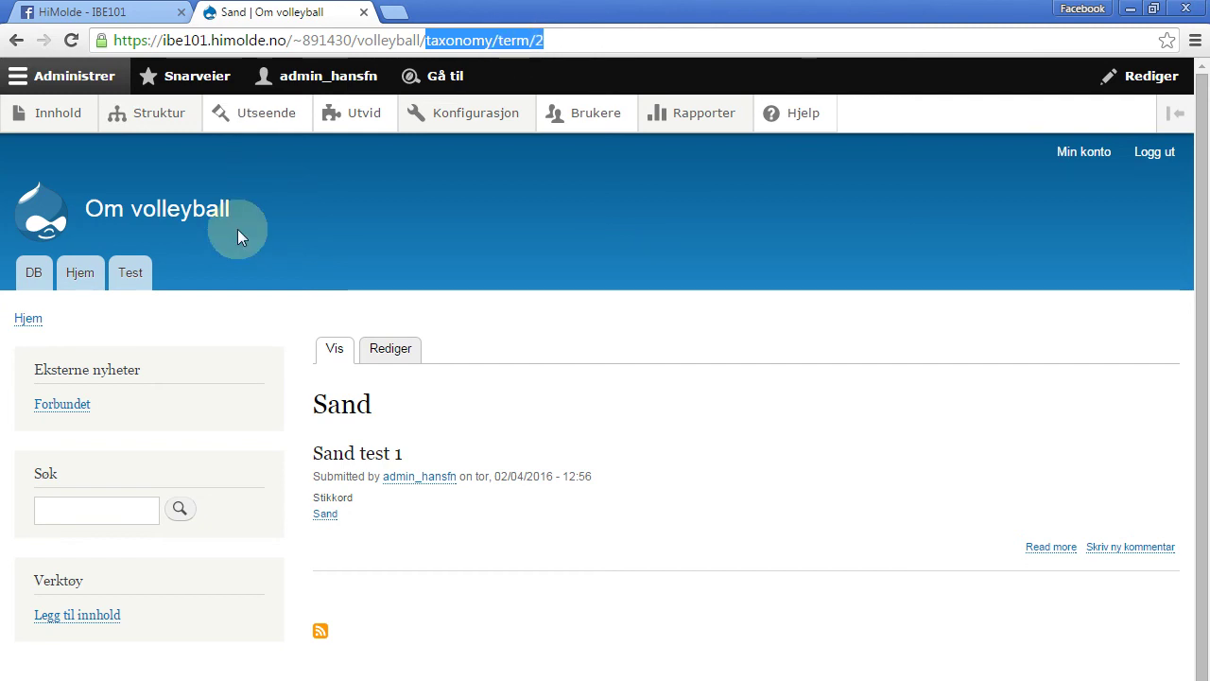
pyautogui.moveTo(203, 387)
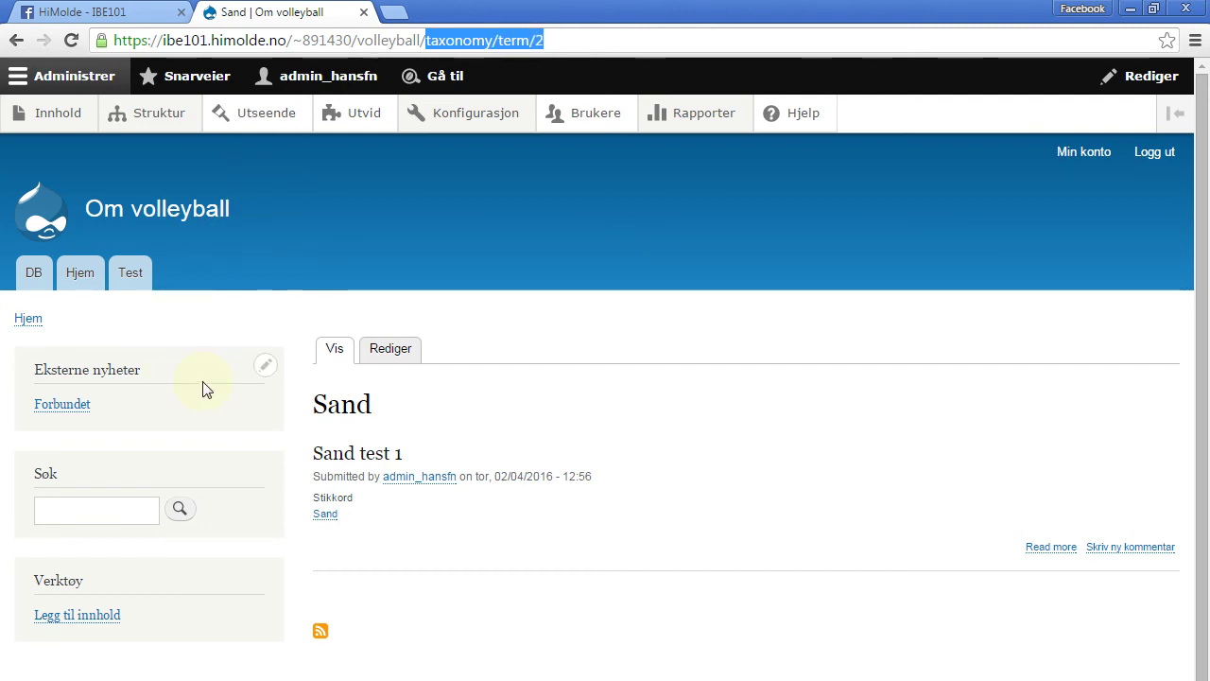
# Open the Eksterne nyheter menu's form for adding a new link
pyautogui.click(266, 369)
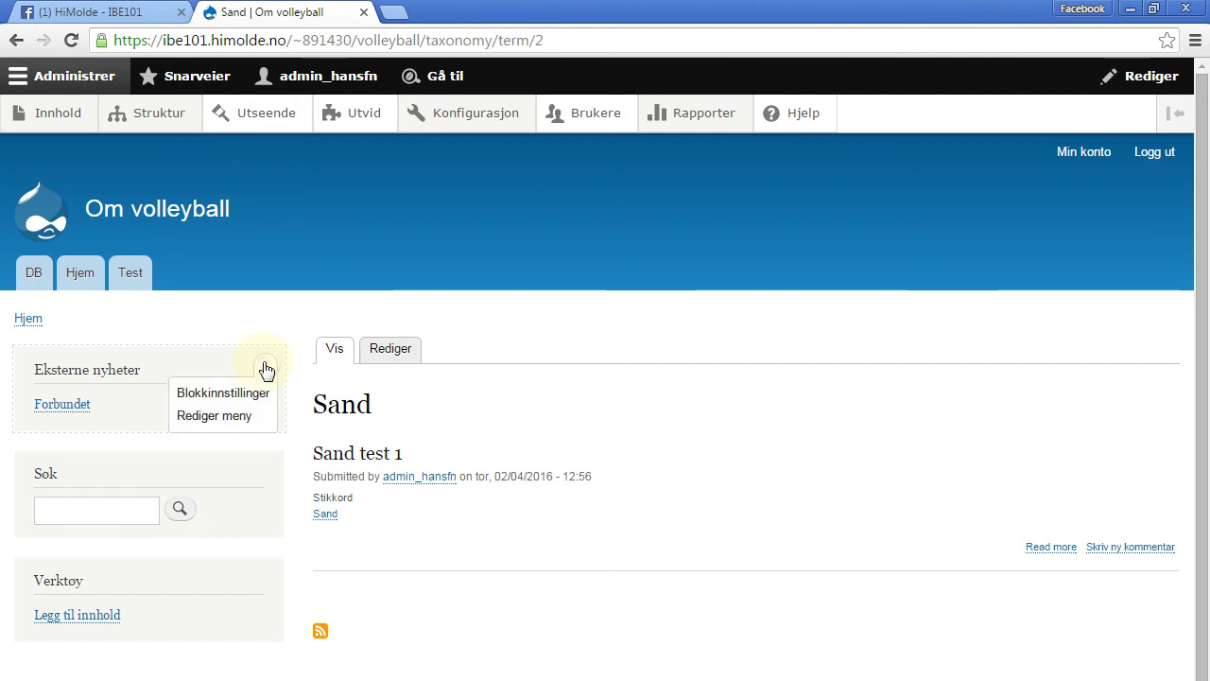
pyautogui.click(228, 418)
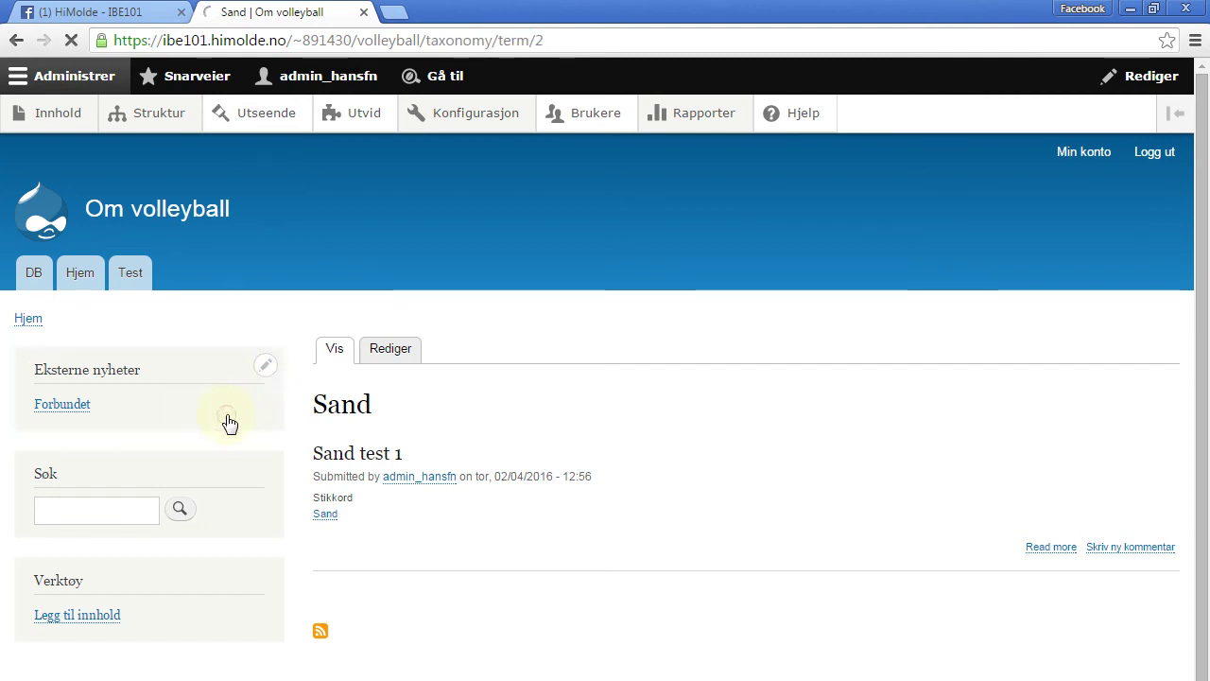
pyautogui.click(174, 312)
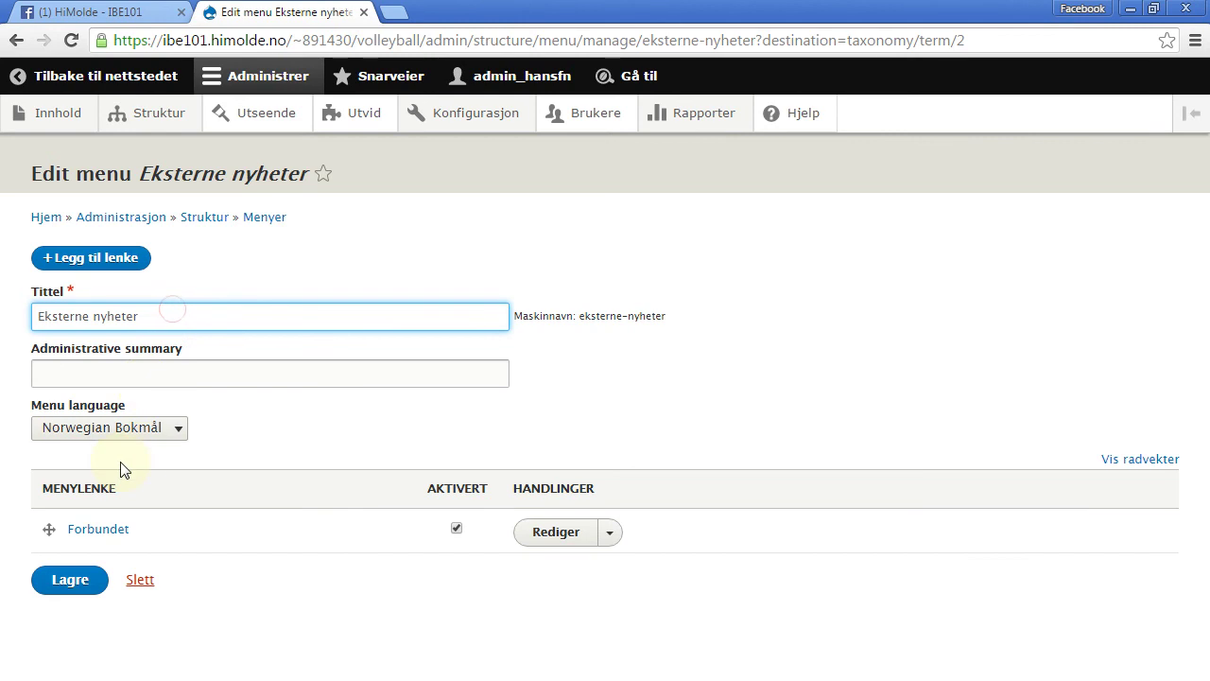
pyautogui.click(110, 257)
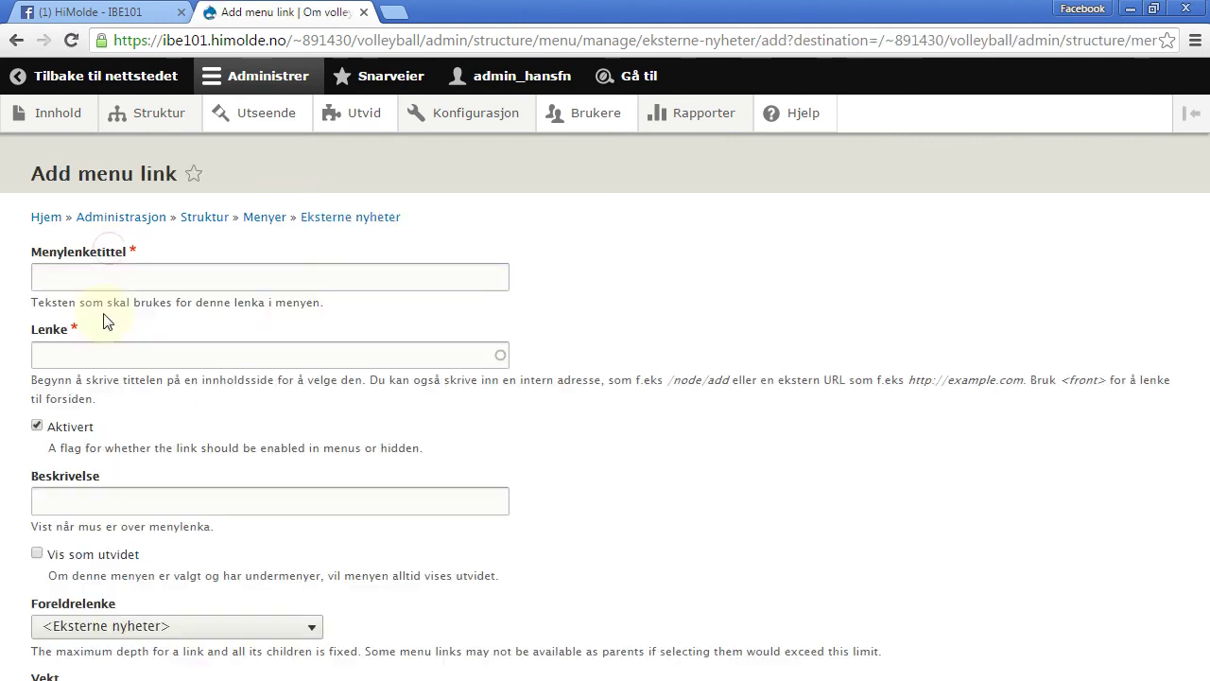
# Add a Sand menu link pointing to /taxonomy/term/2
pyautogui.click(91, 279)
pyautogui.write('Sand')
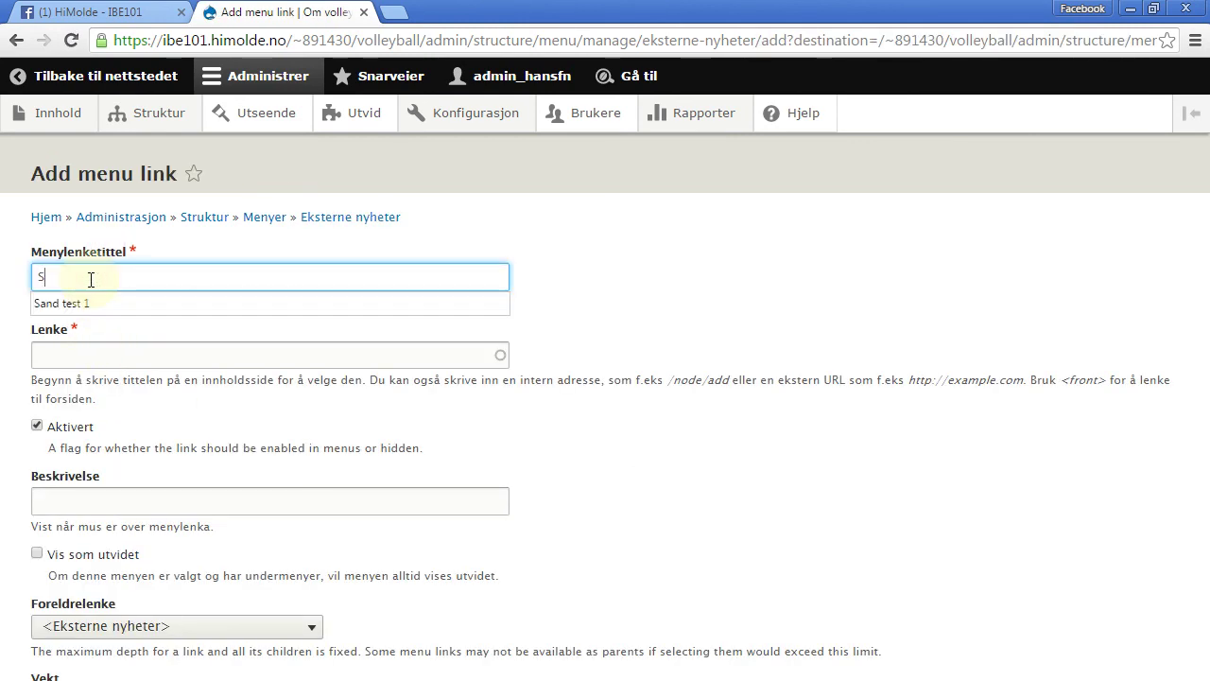
pyautogui.click(95, 352)
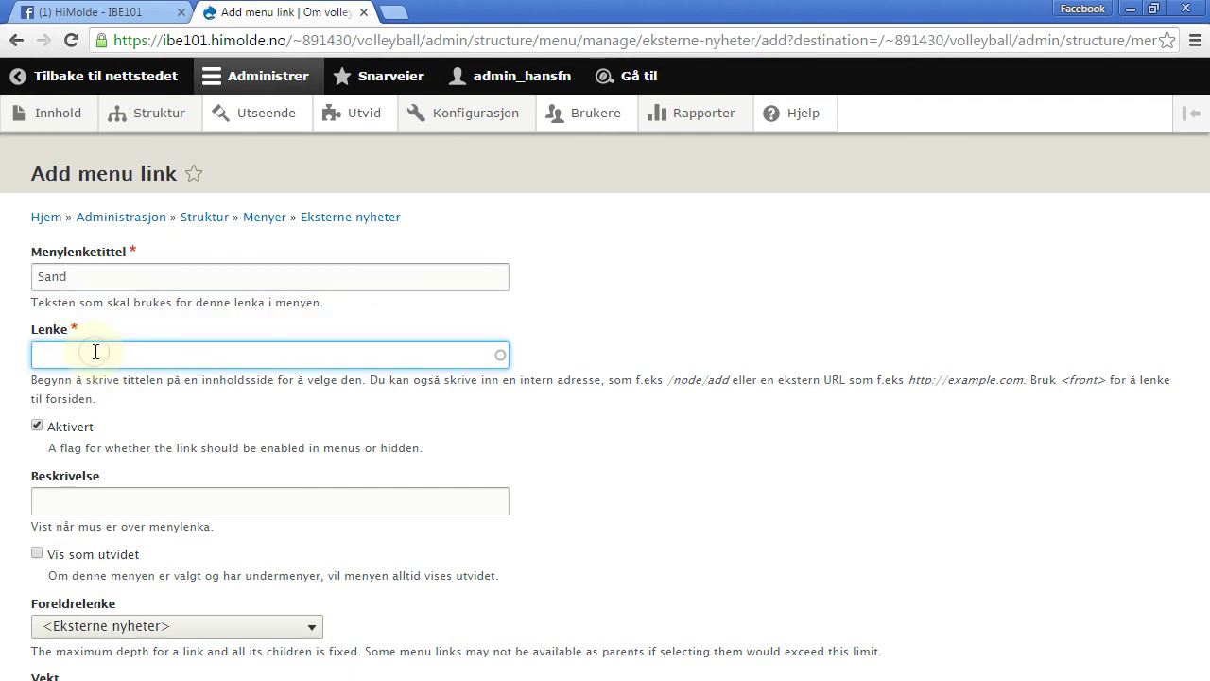
pyautogui.write('sand')
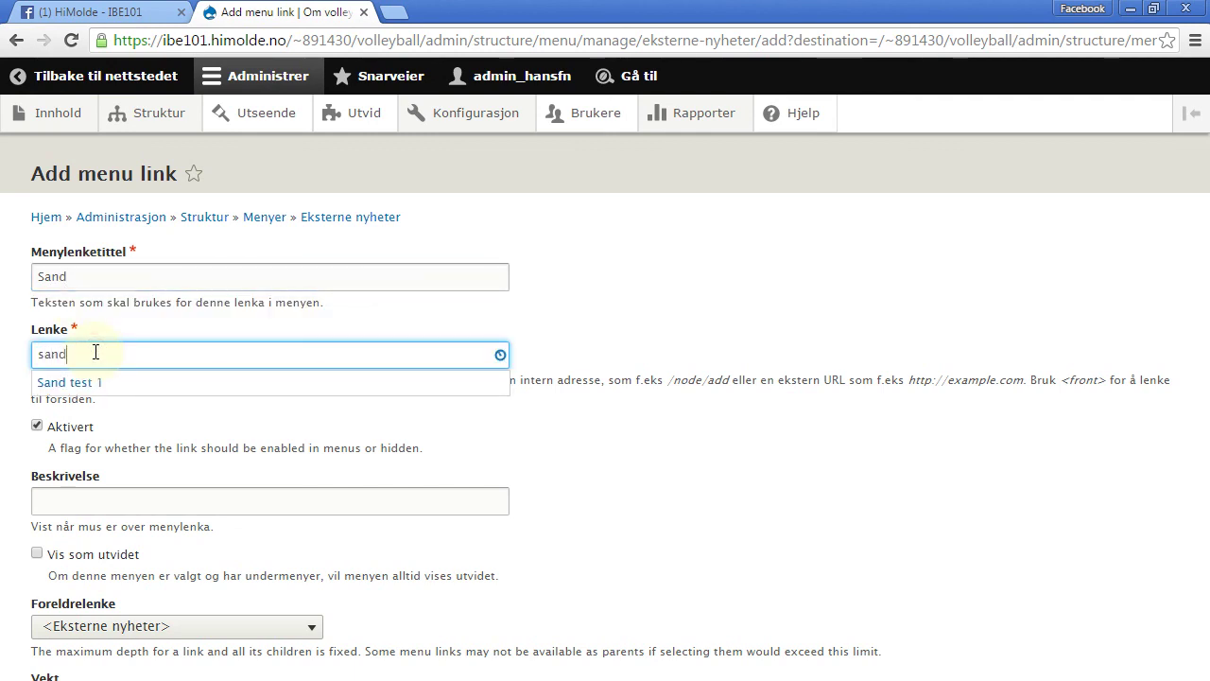
pyautogui.hotkey('ctrl', 'a')
pyautogui.press('BackSpace')
pyautogui.hotkey('ctrl', 'v')
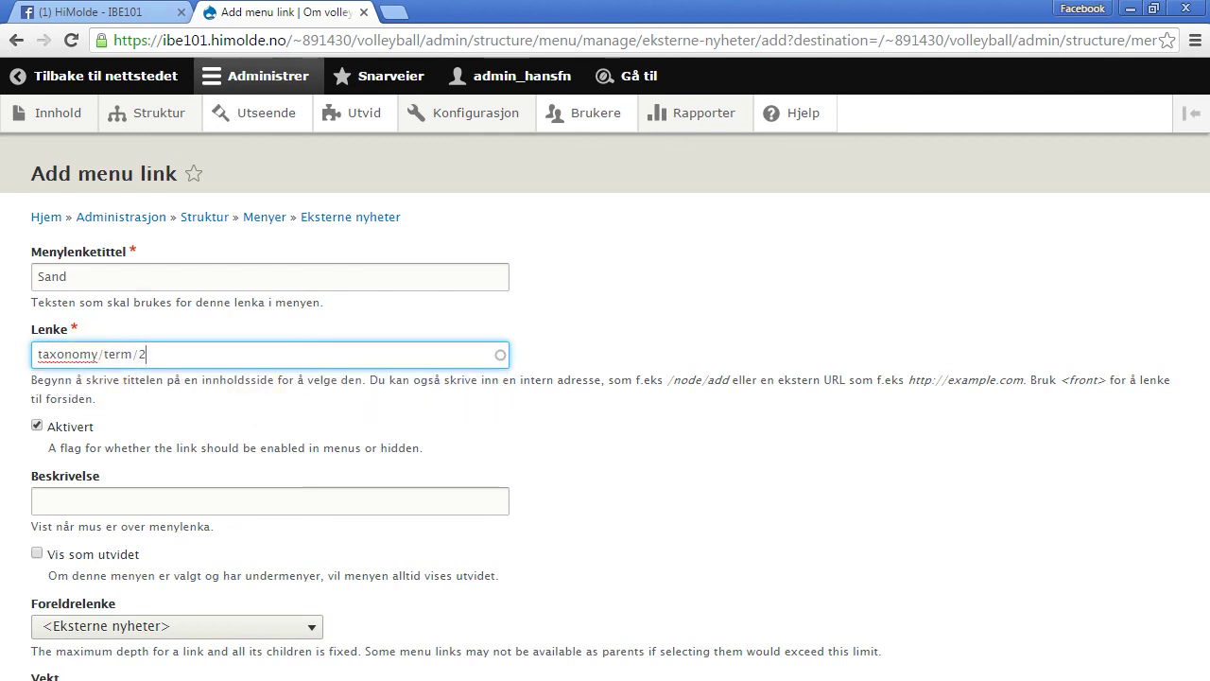
pyautogui.press('Return')
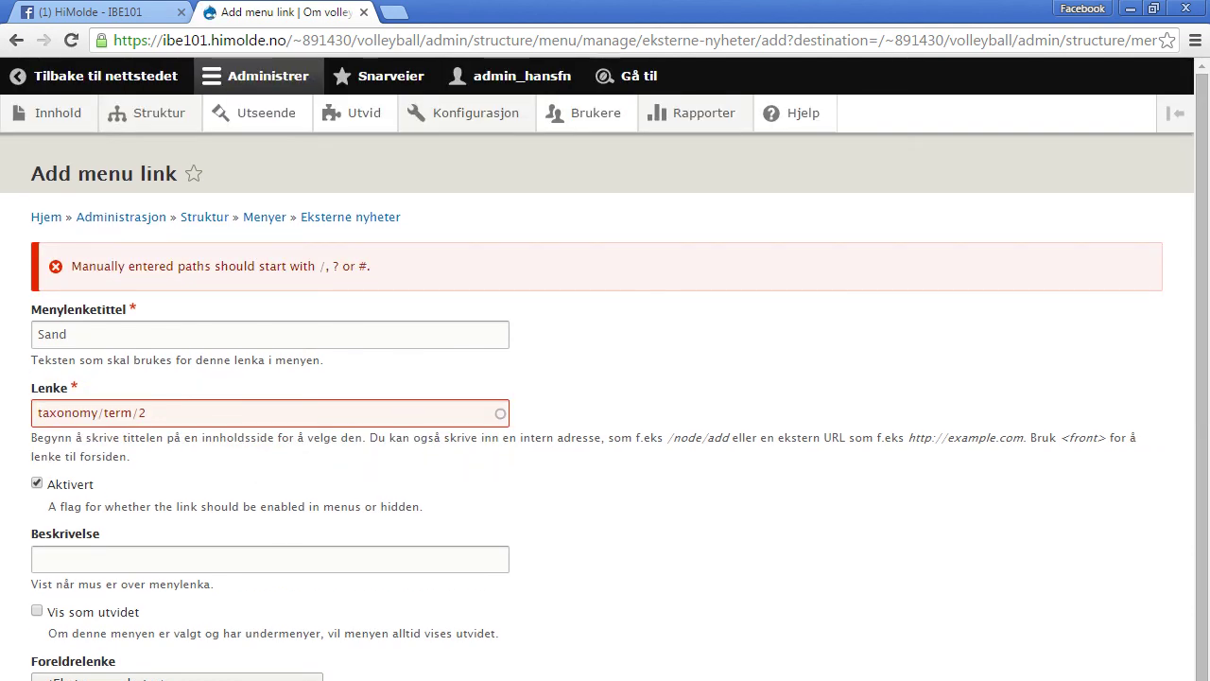
pyautogui.click(167, 414)
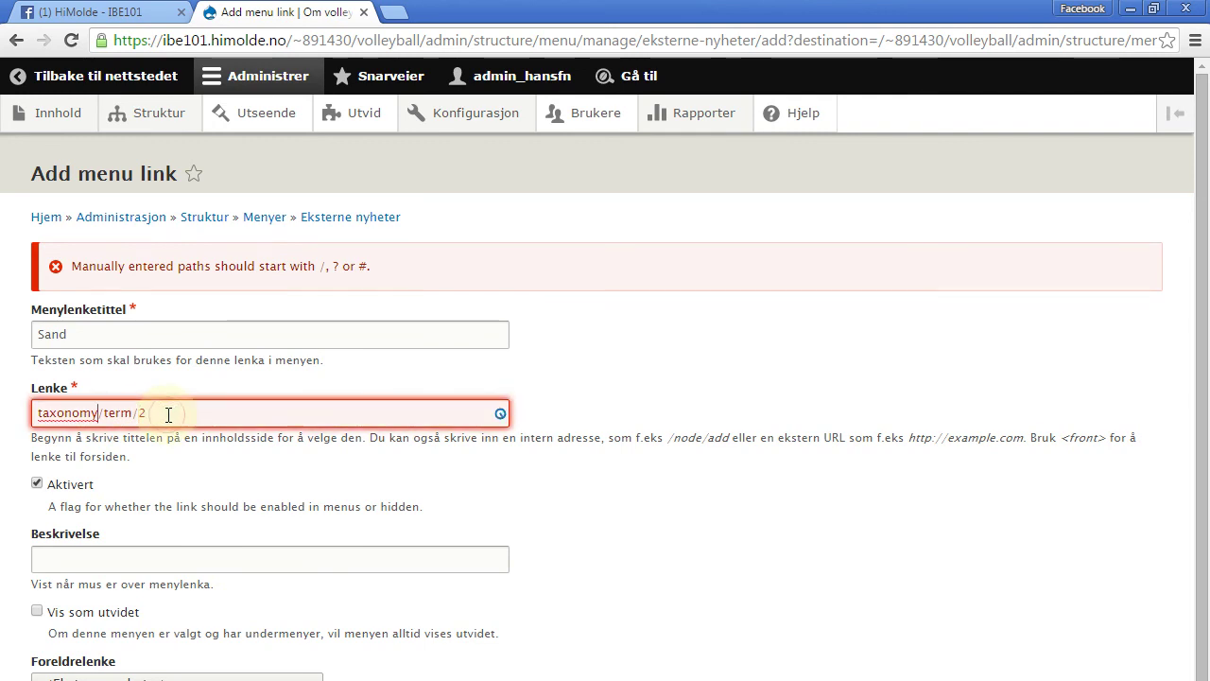
pyautogui.press('Home')
pyautogui.write('/')
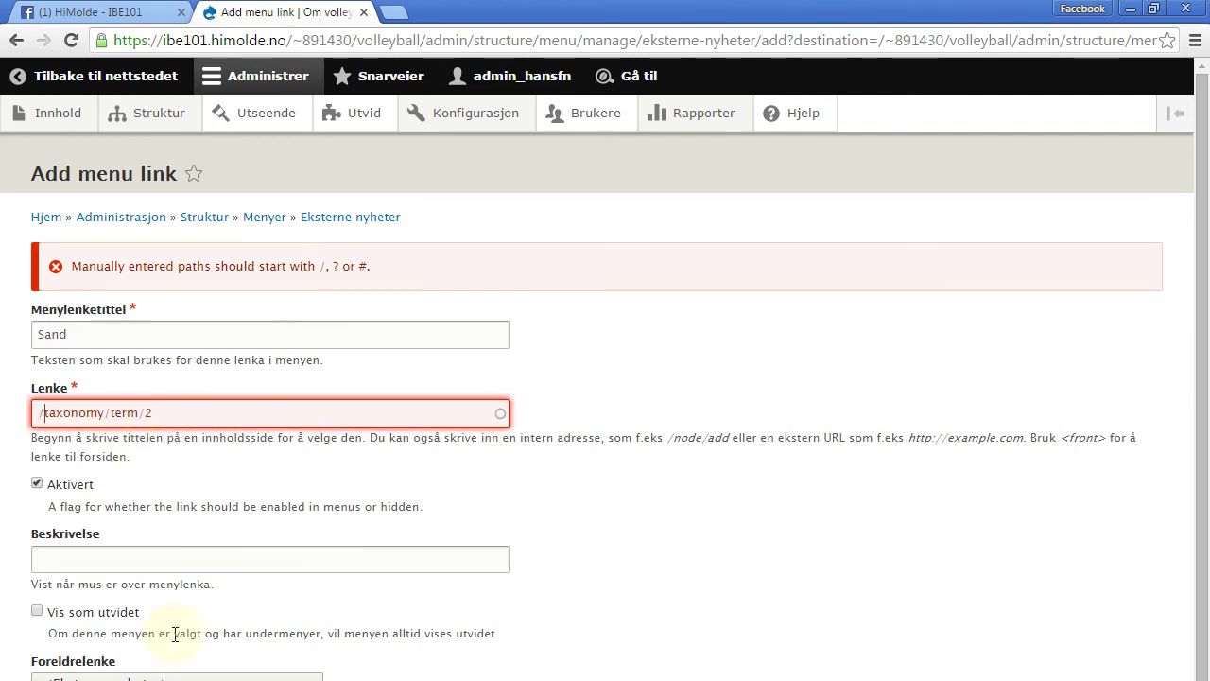
pyautogui.press('Return')
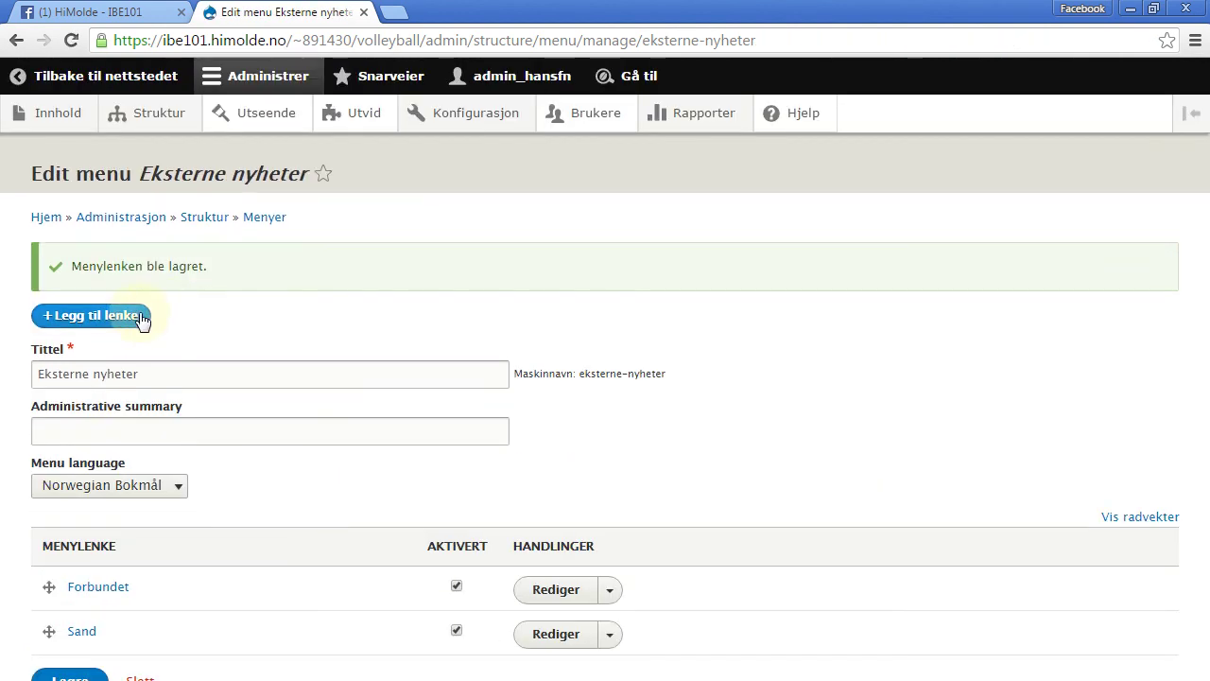
# Add an Innendørs menu link pointing to /taxonomy/term/1
pyautogui.click(118, 321)
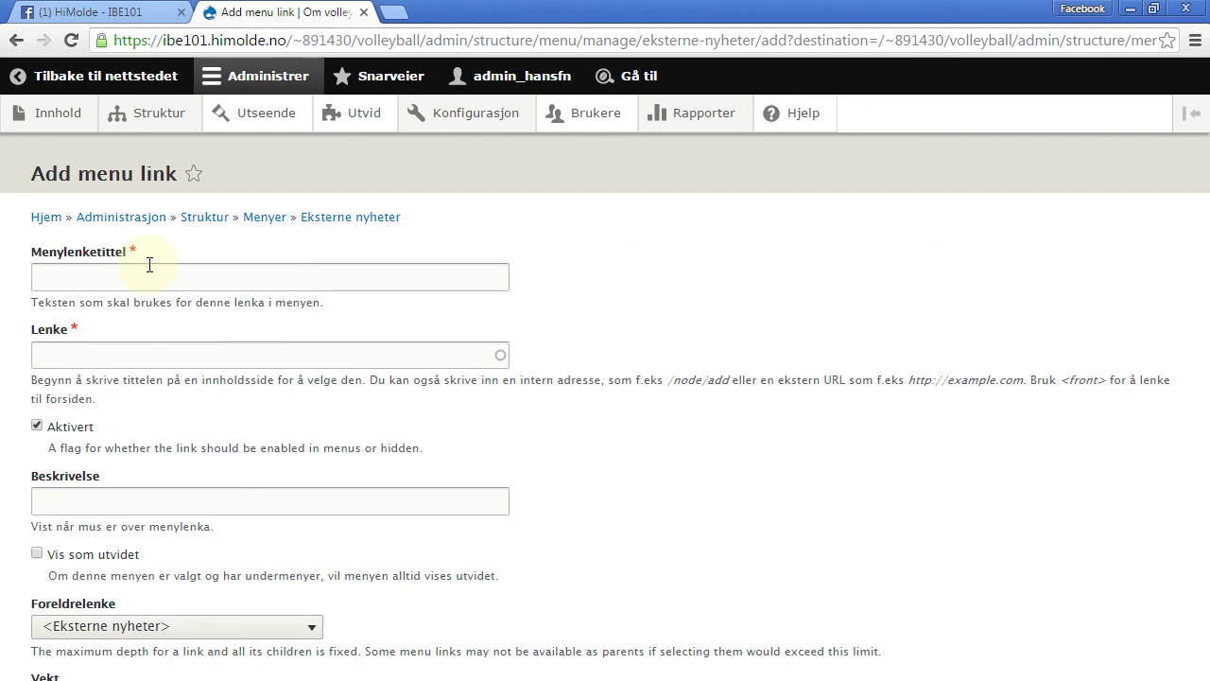
pyautogui.click(151, 274)
pyautogui.hotkey('ctrl', 'v')
pyautogui.press('BackSpace')
pyautogui.write('1')
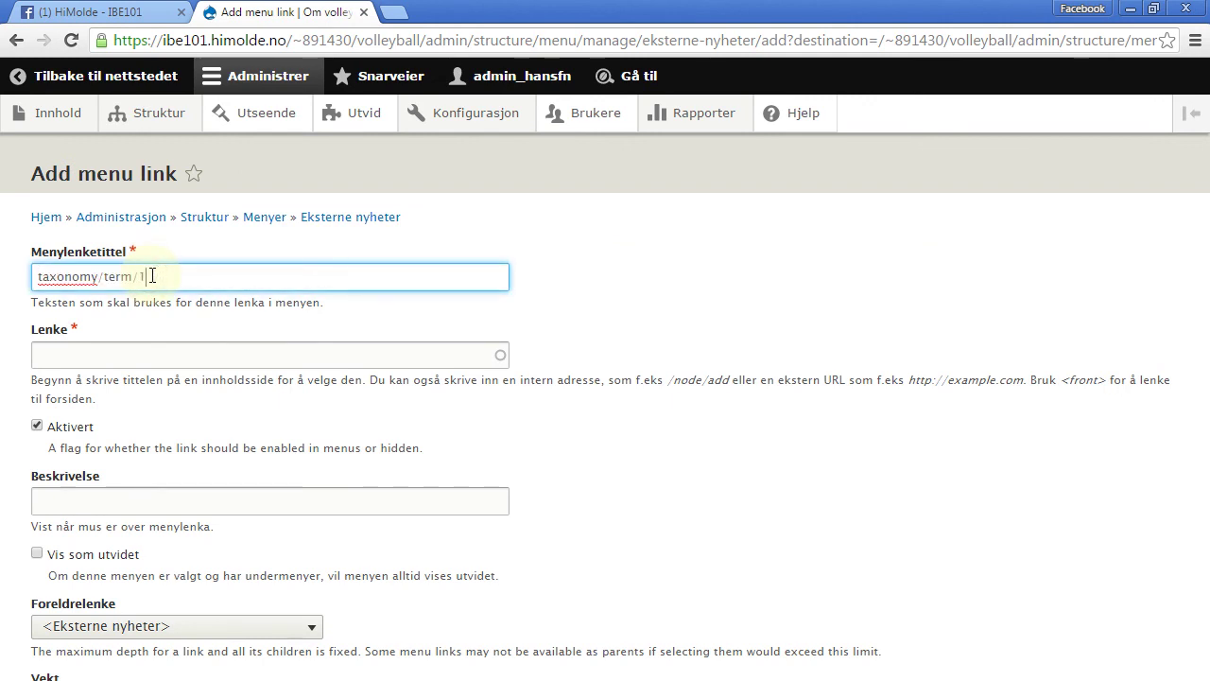
pyautogui.hotkey('ctrl', 'a')
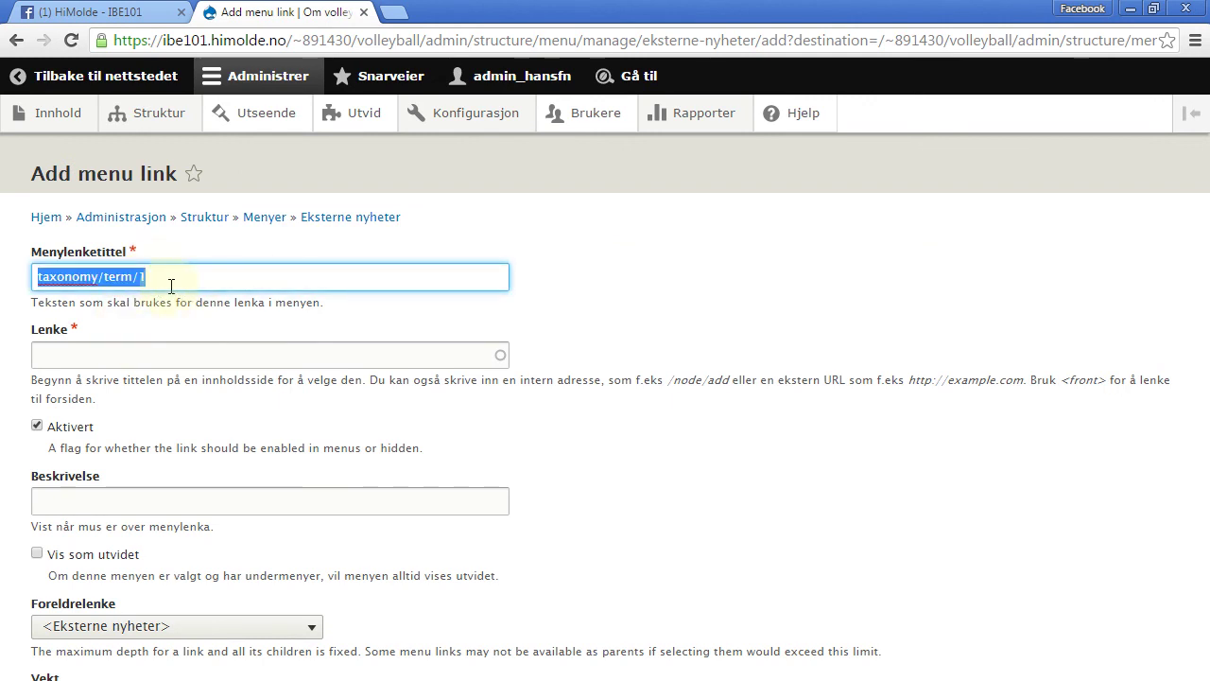
pyautogui.hotkey('ctrl', 'x')
pyautogui.click(165, 354)
pyautogui.hotkey('ctrl', 'v')
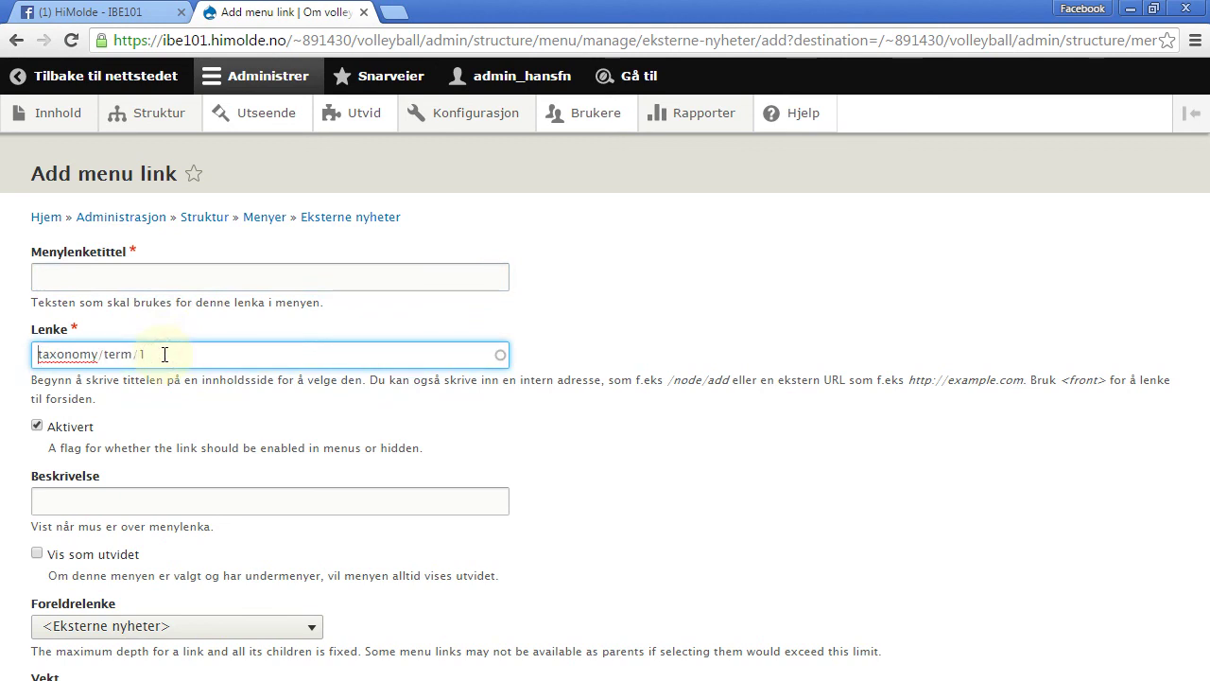
pyautogui.click(156, 288)
pyautogui.write('In')
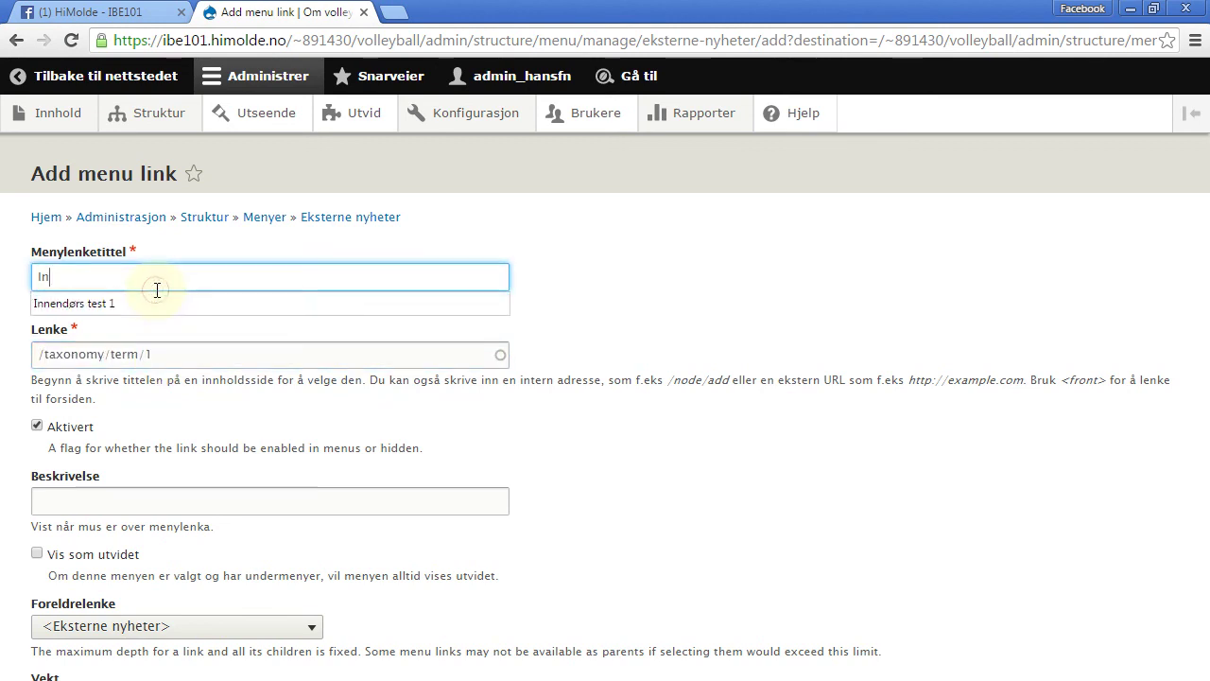
pyautogui.write('nendørs')
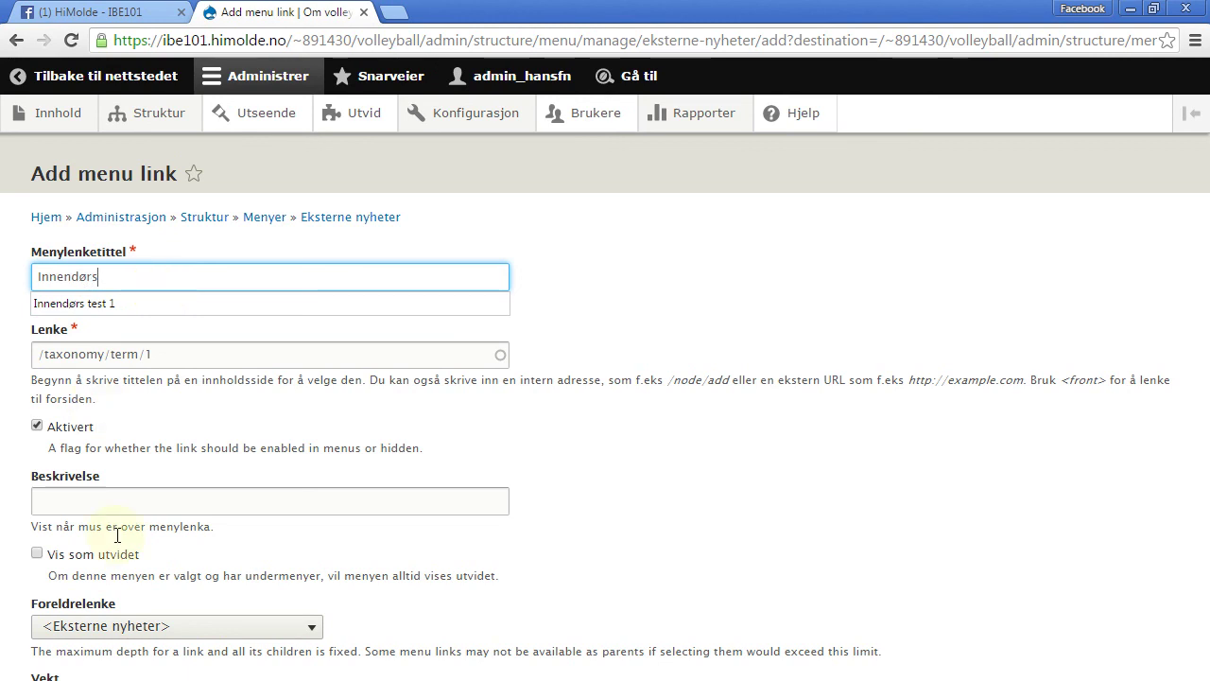
pyautogui.press('Return')
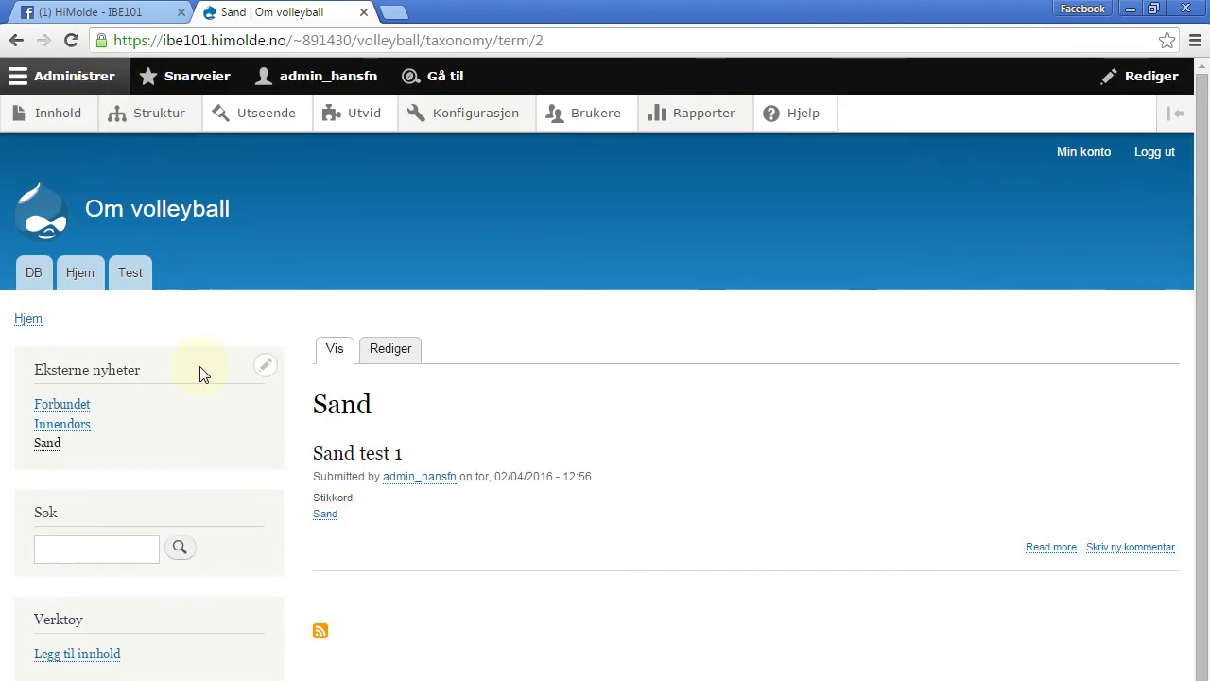
pyautogui.rightClick(83, 432)
pyautogui.click(42, 436)
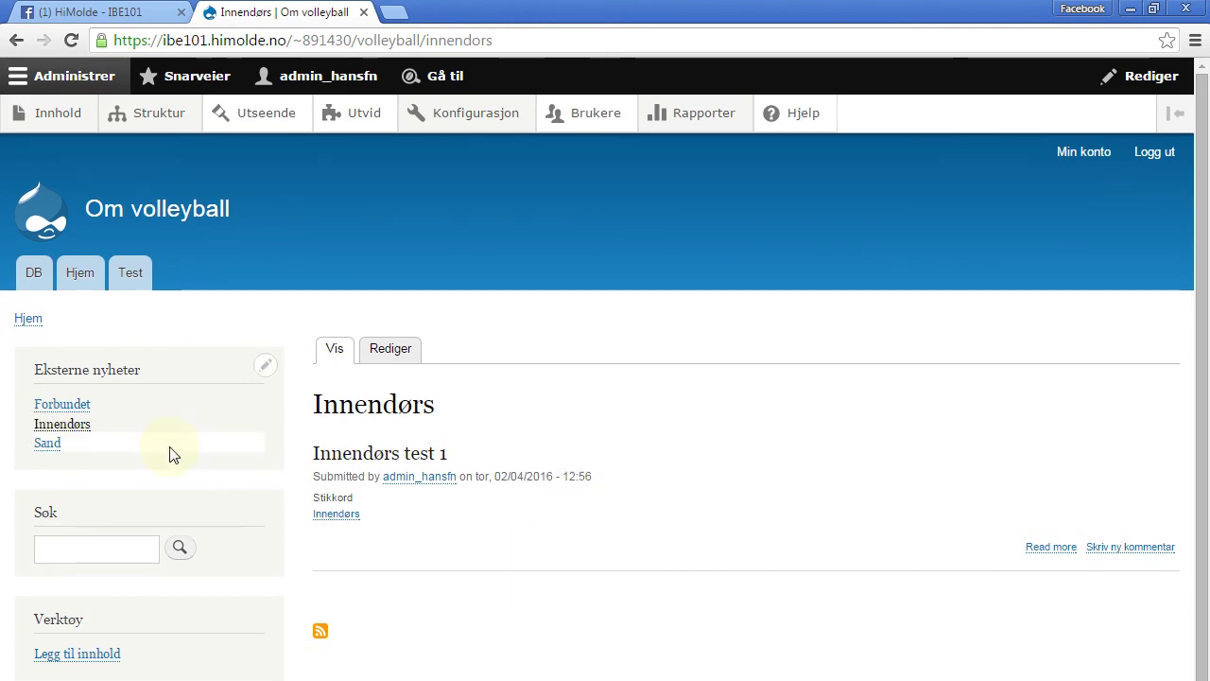
pyautogui.click(48, 445)
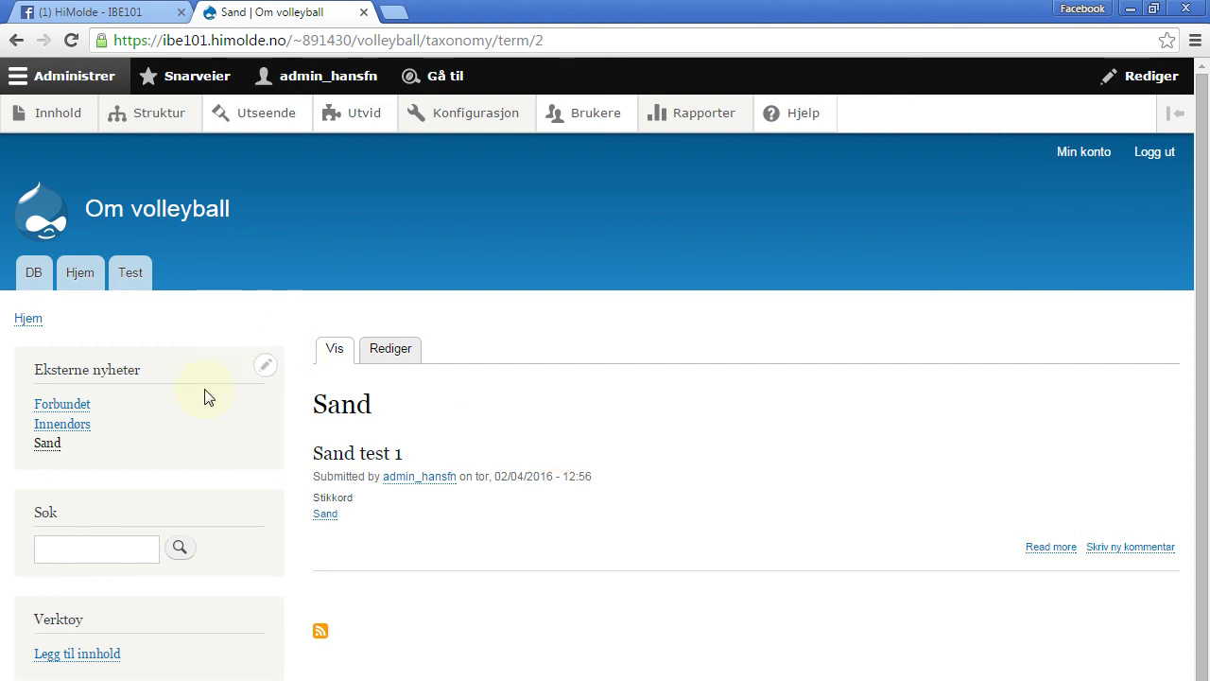
pyautogui.moveTo(152, 126)
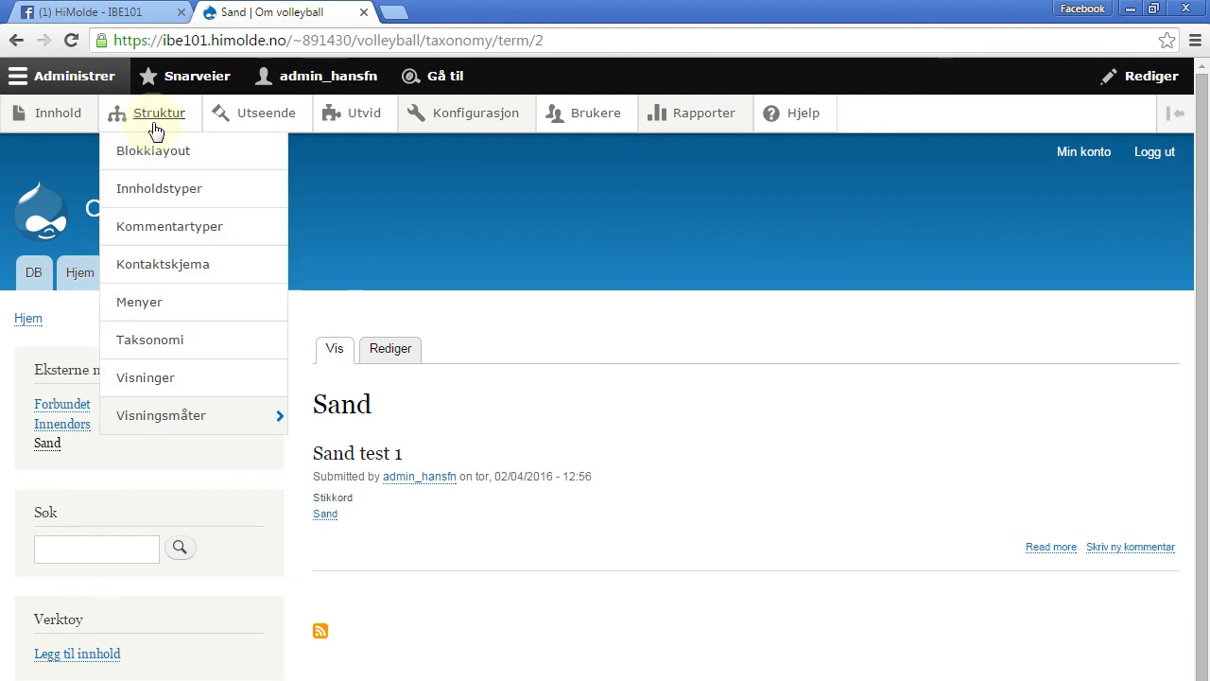
# Open Artikkel's Stikkord field settings under Innholdstyper and save them
pyautogui.click(158, 188)
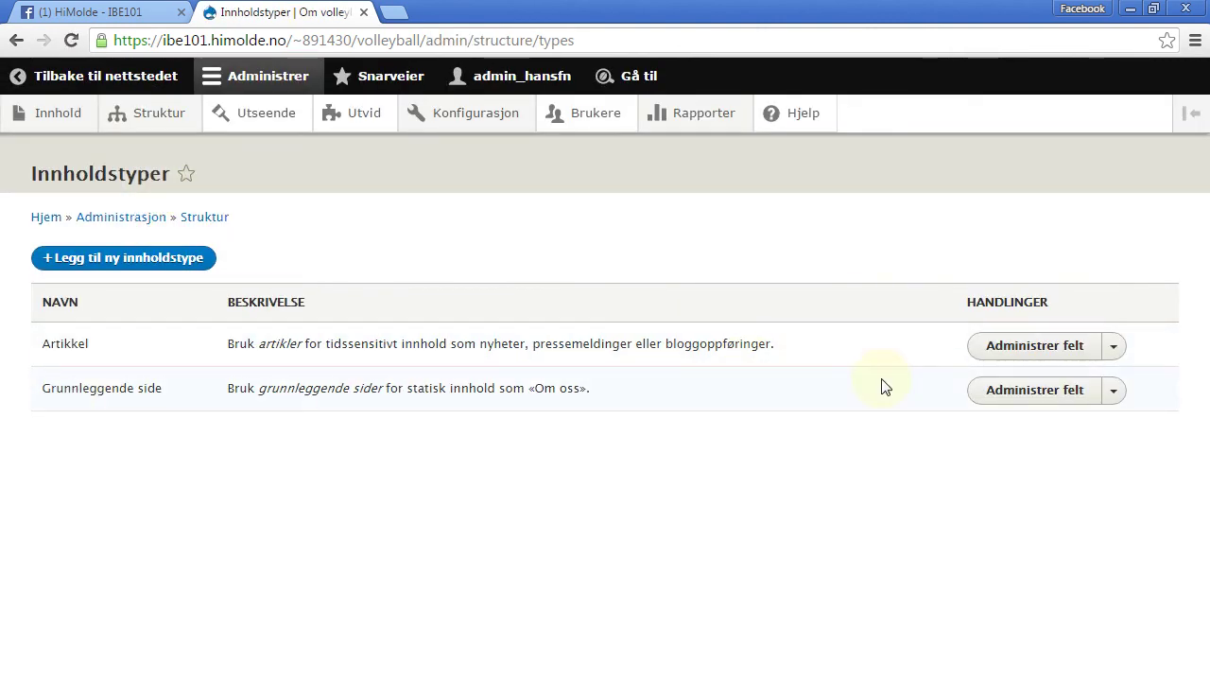
pyautogui.click(1034, 351)
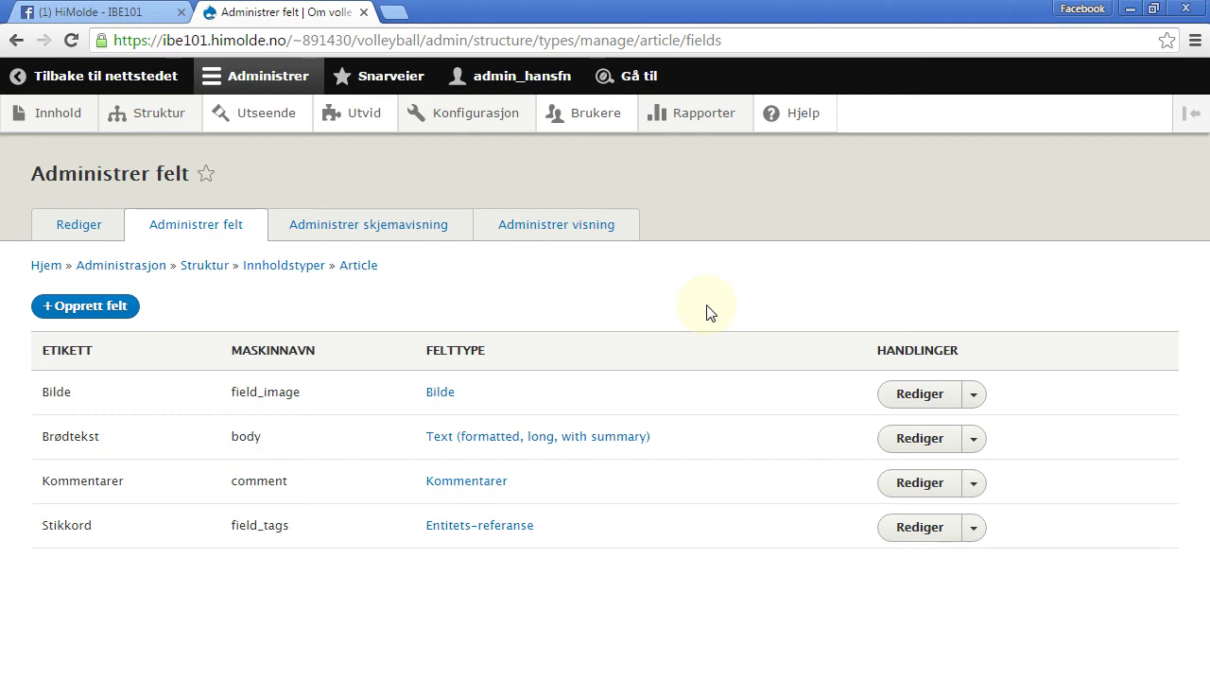
pyautogui.click(920, 529)
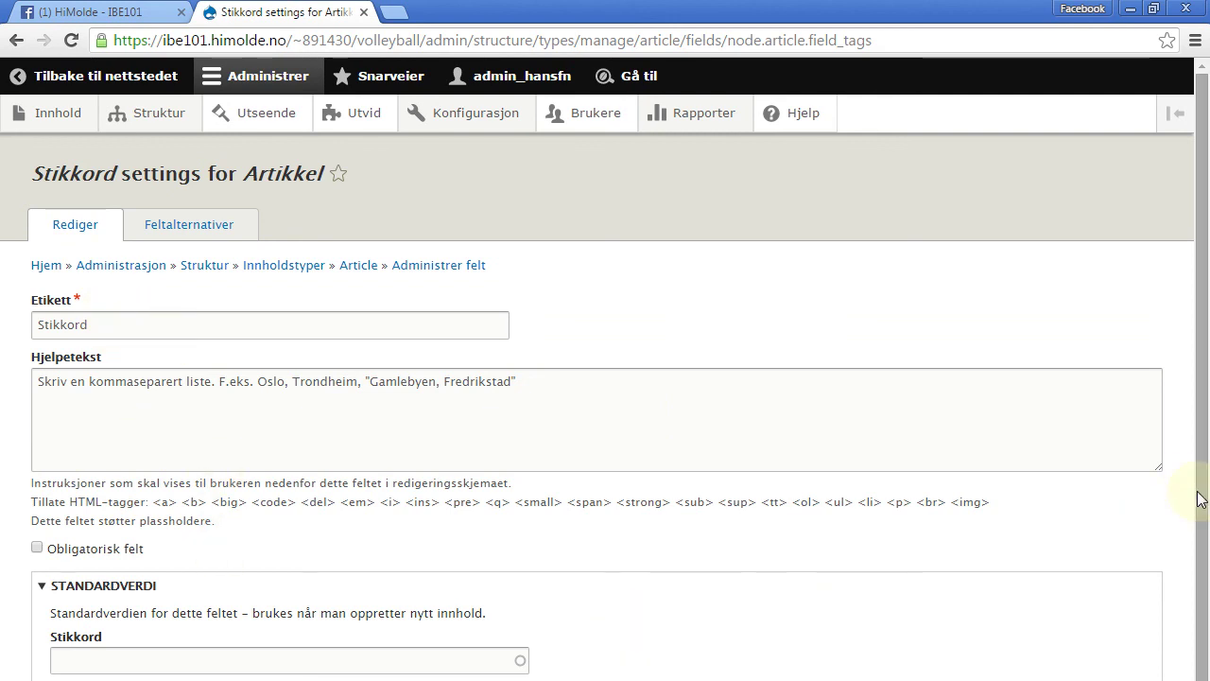
pyautogui.moveTo(1202, 492); pyautogui.dragTo(1203, 611)
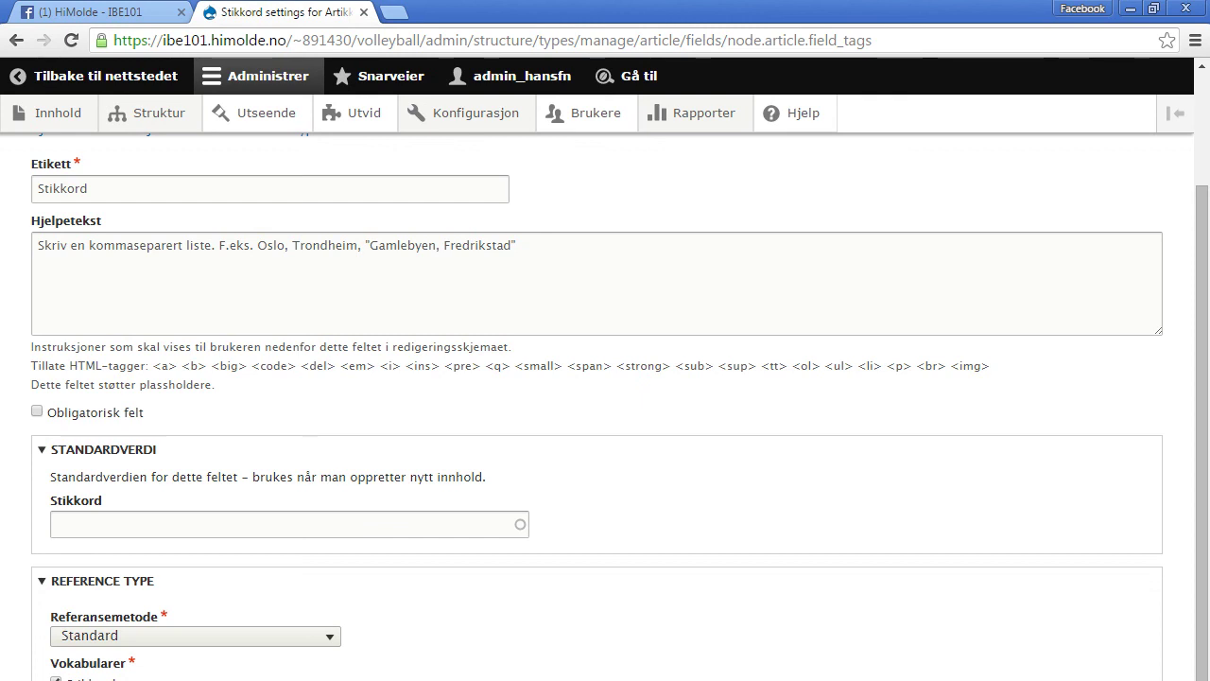
pyautogui.press('F5')
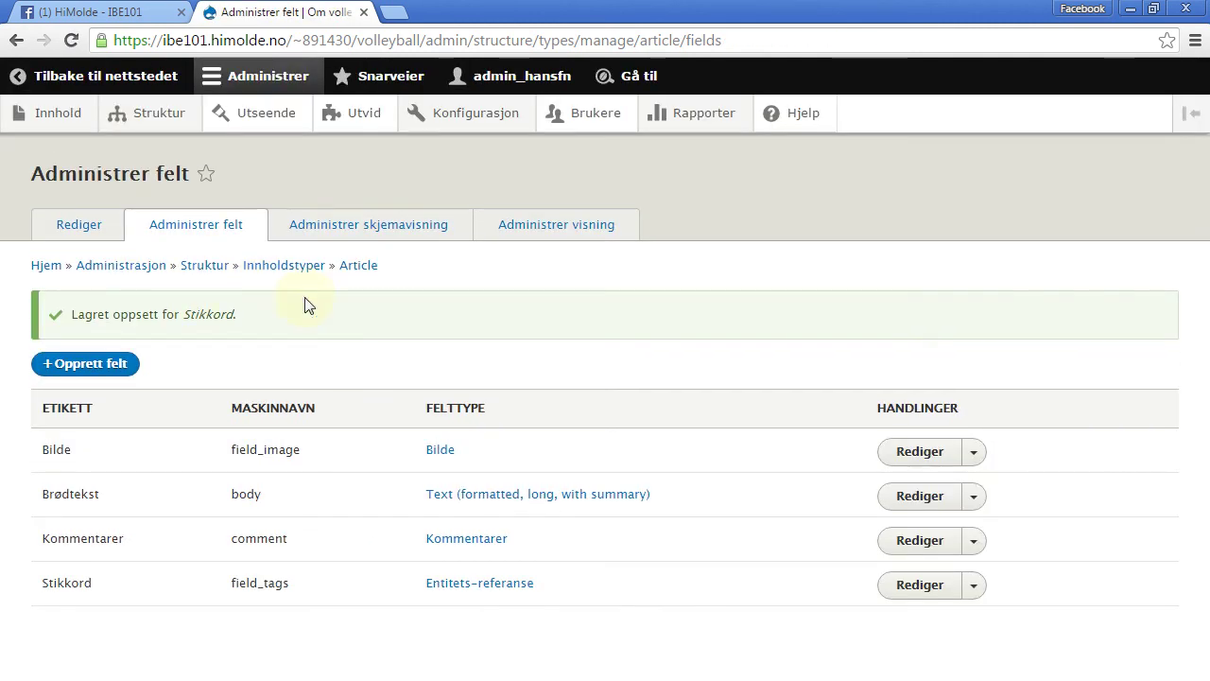
# Open the Sand test 1 article (node/3) from Innhold and bring up its Rediger form
pyautogui.moveTo(140, 123)
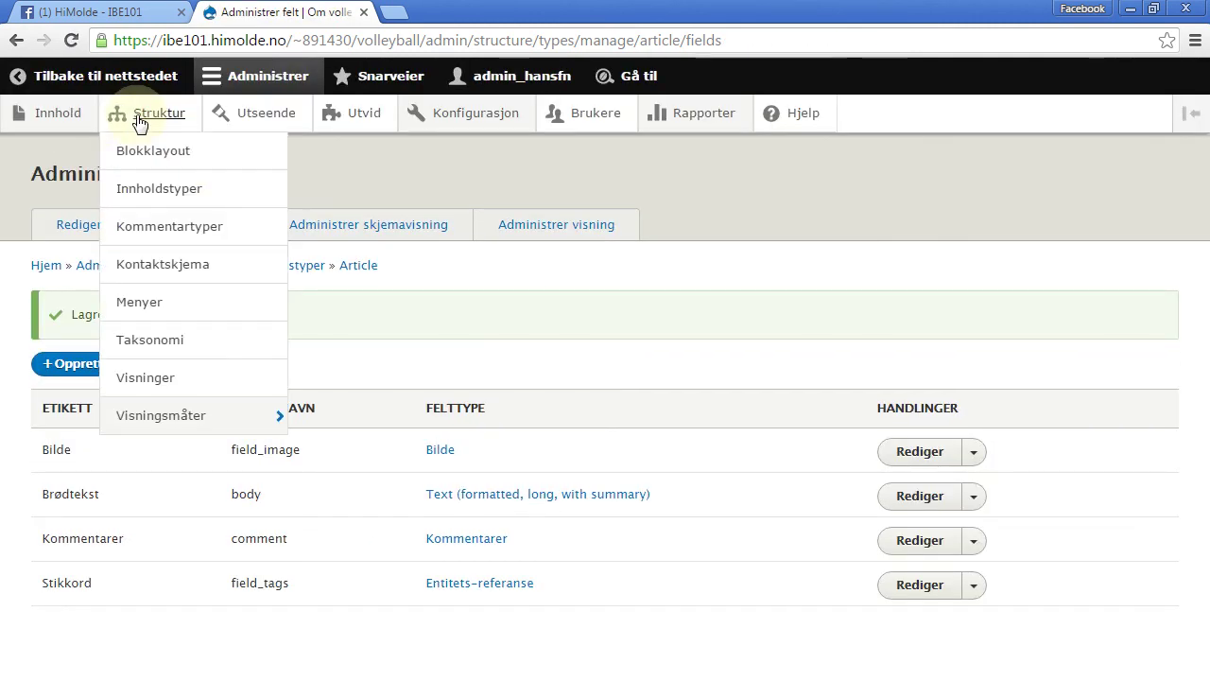
pyautogui.click(64, 119)
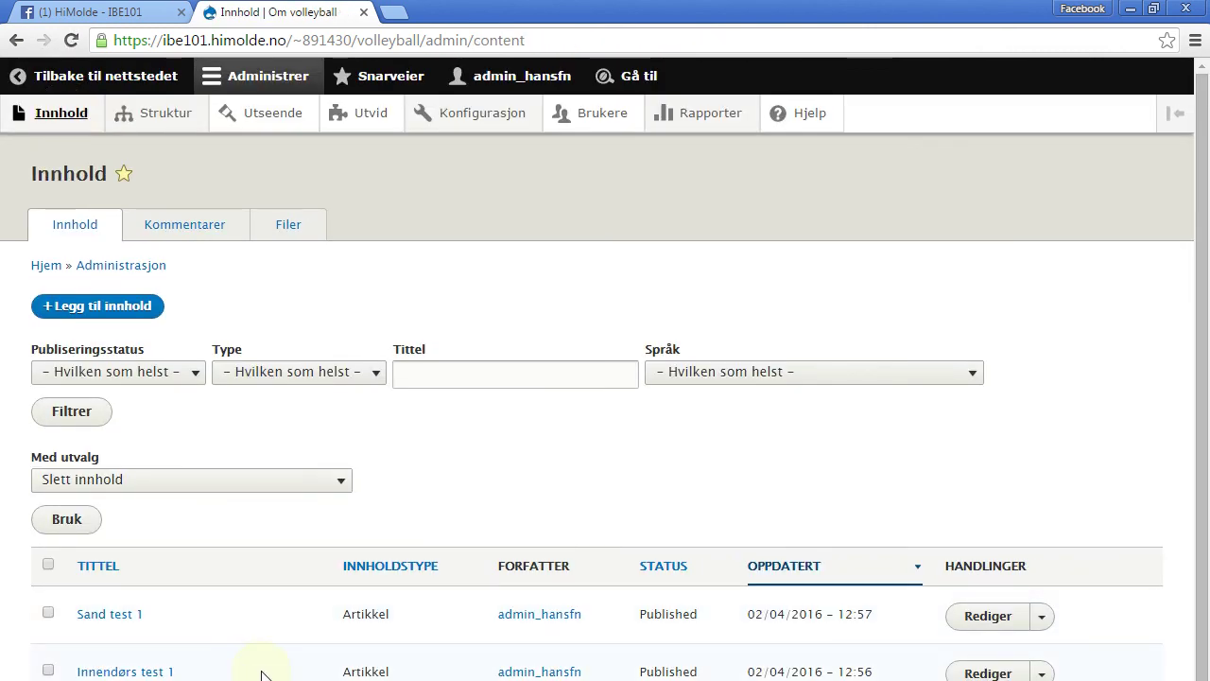
pyautogui.click(129, 620)
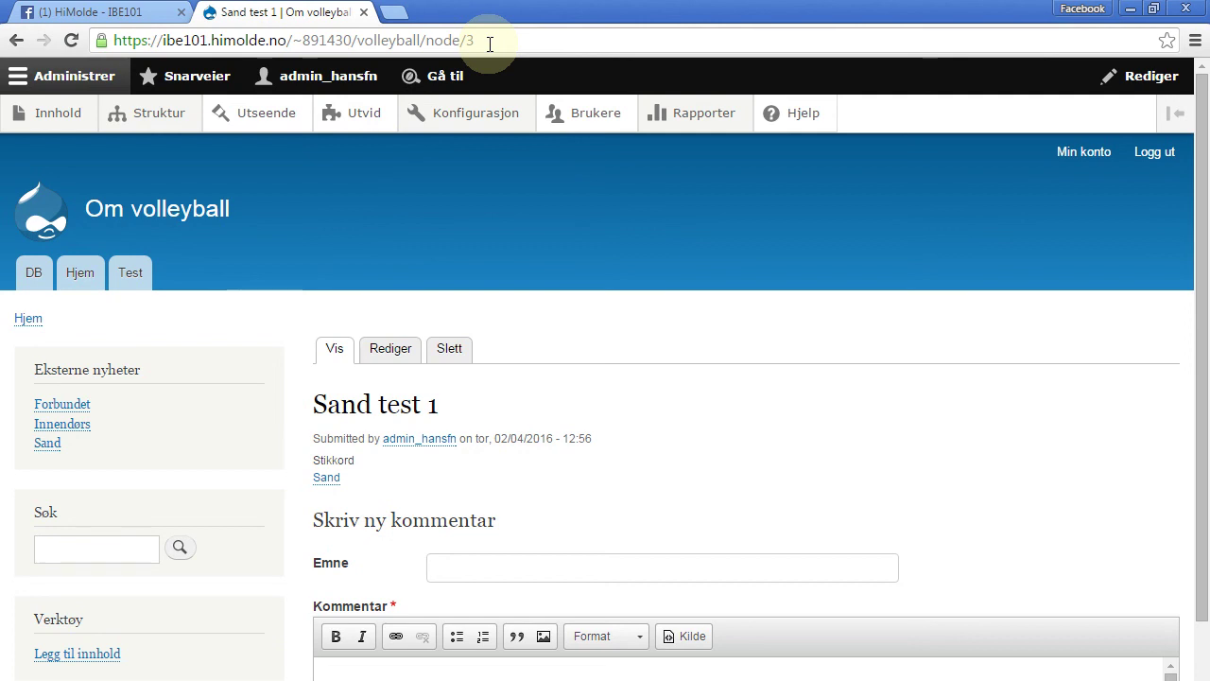
pyautogui.moveTo(481, 40); pyautogui.dragTo(431, 38)
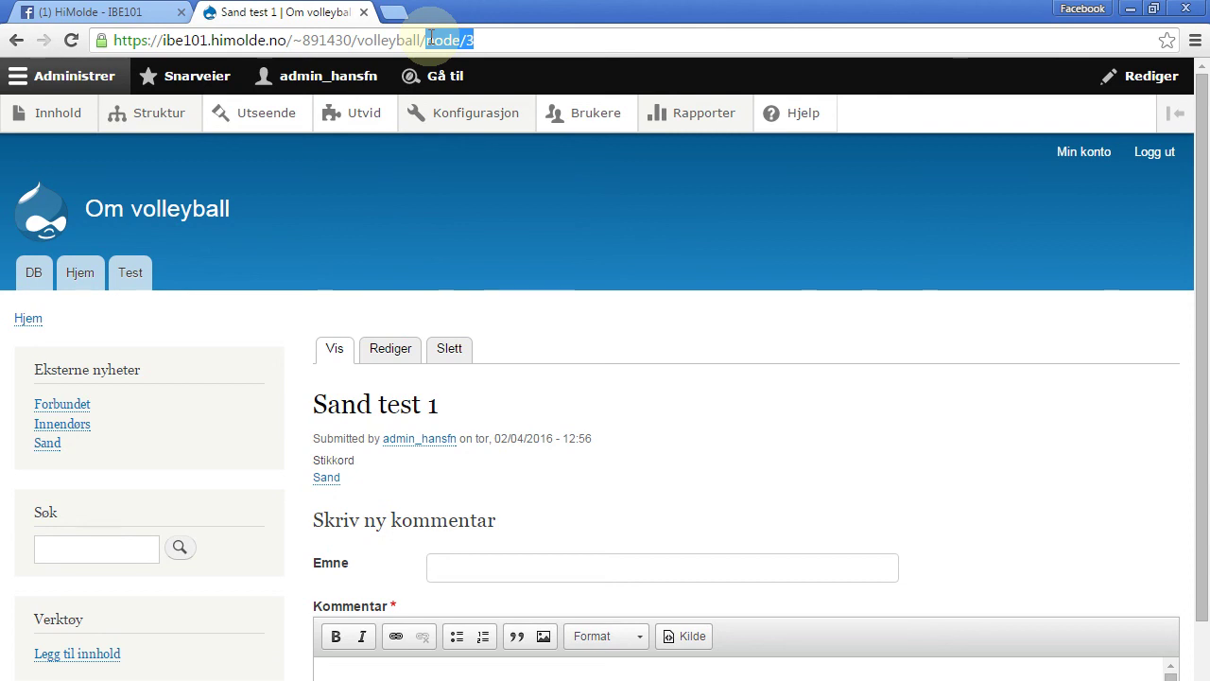
pyautogui.click(386, 349)
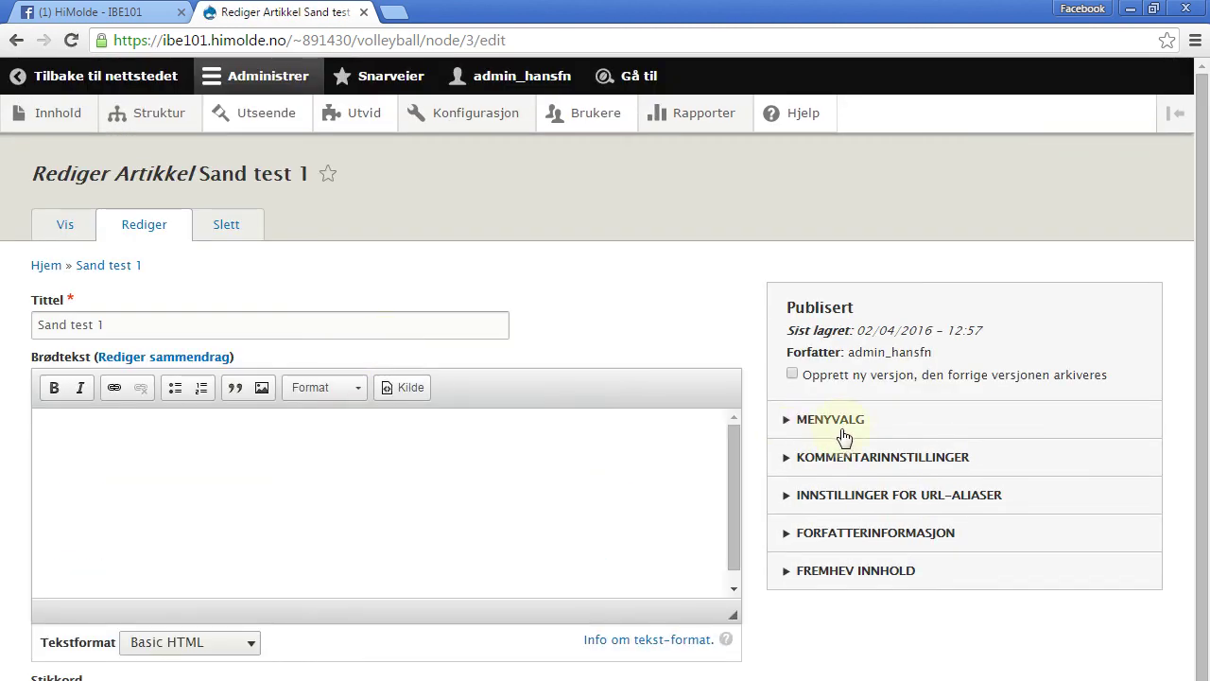
# Set the URL alias to /sand-test-1 under Innstillinger for URL-aliaser and save
pyautogui.click(839, 426)
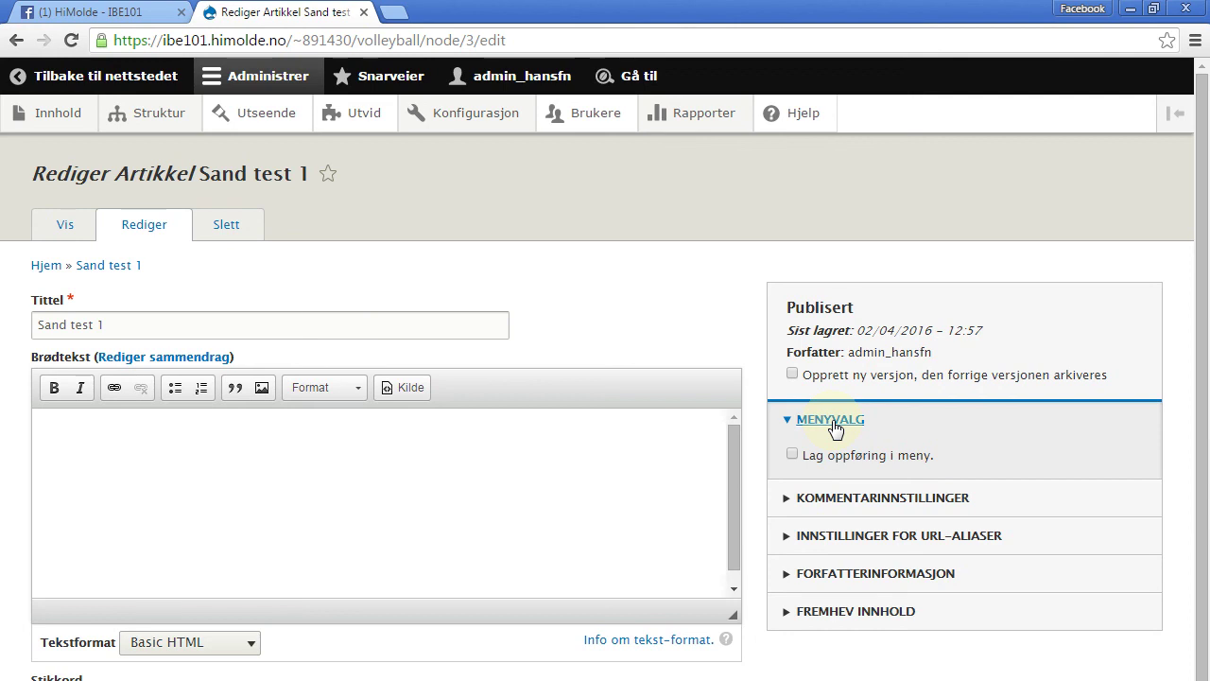
pyautogui.click(836, 427)
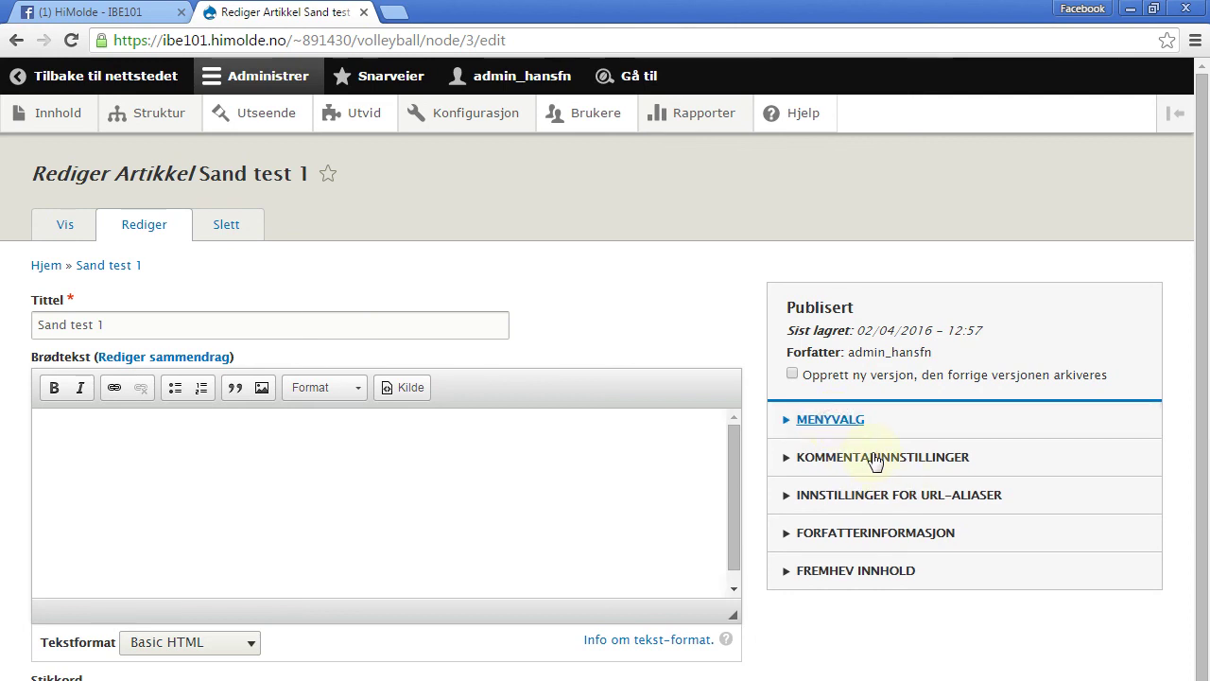
pyautogui.click(879, 507)
pyautogui.click(863, 554)
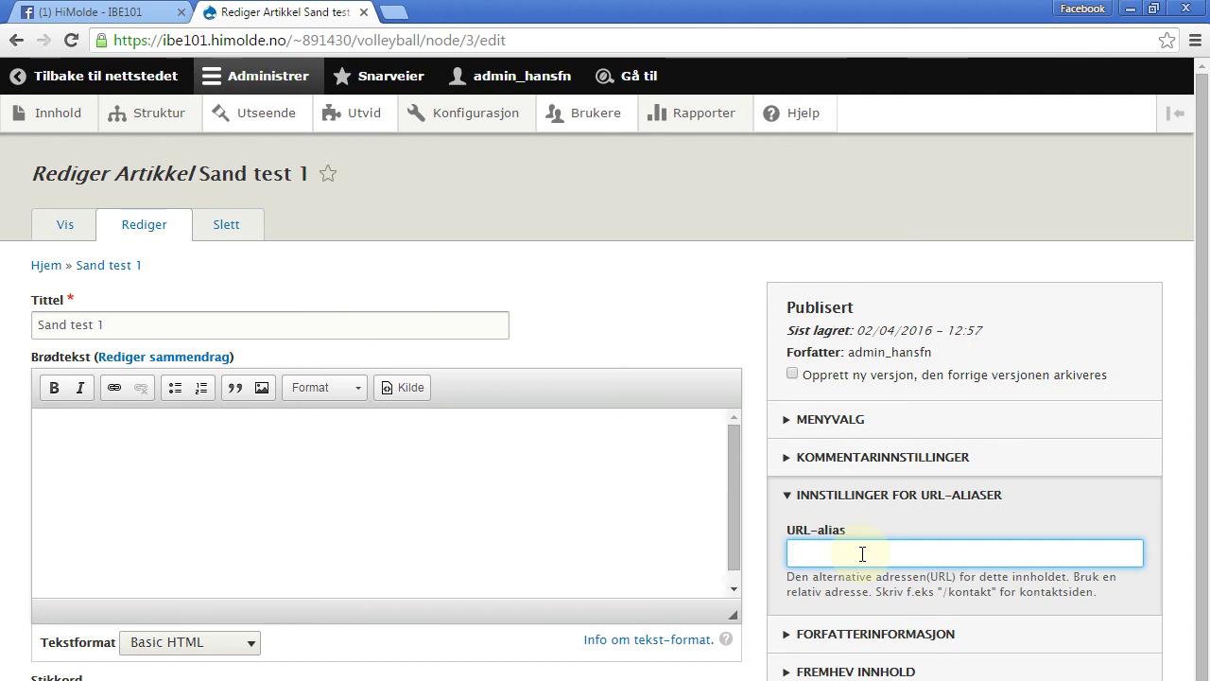
pyautogui.write('/')
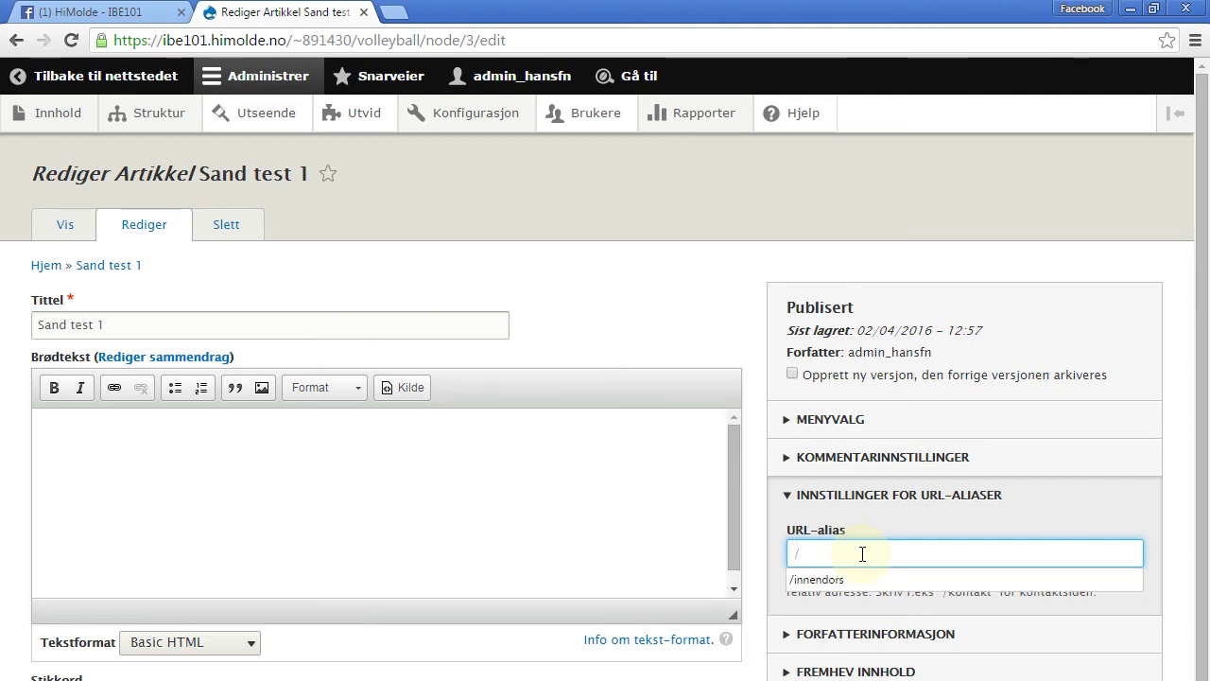
pyautogui.write('san')
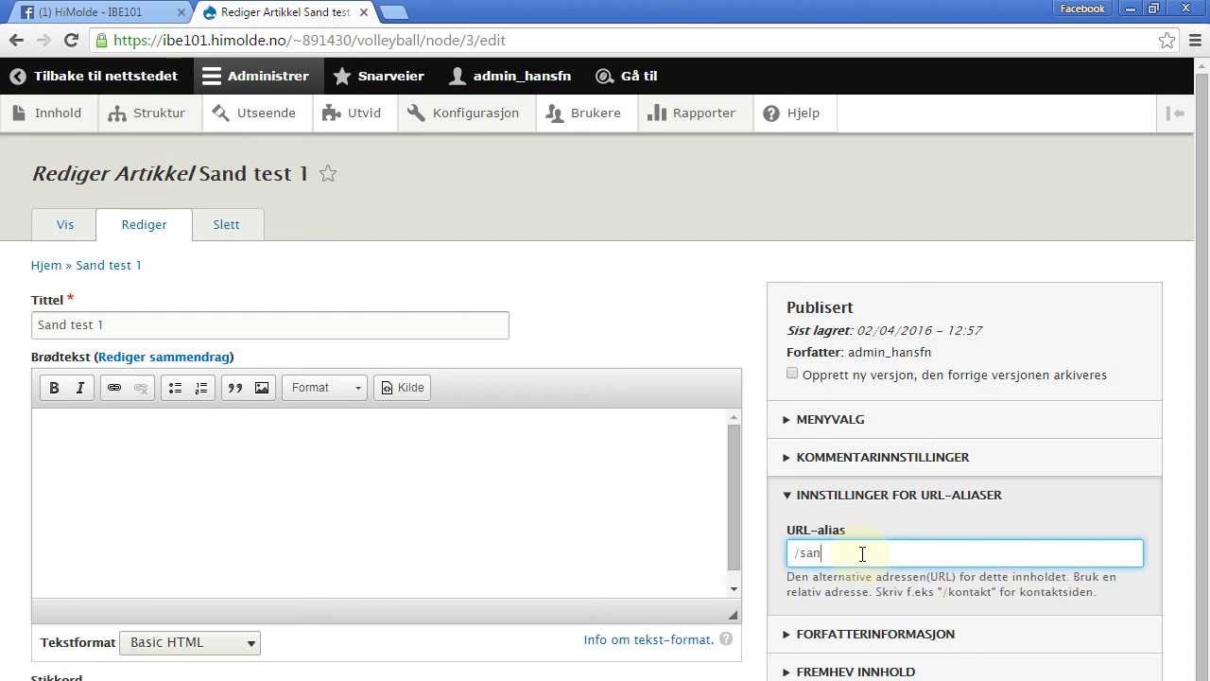
pyautogui.write('d-test-1')
pyautogui.scroll(-1, 1188, 500)
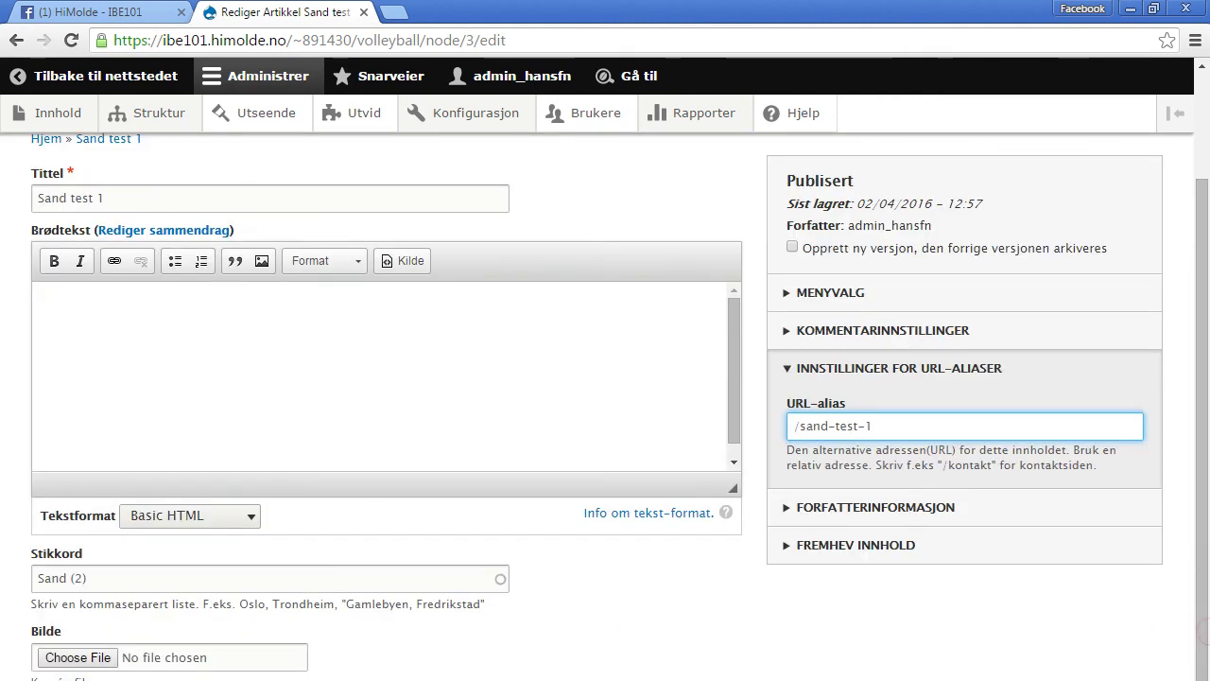
pyautogui.press('Return')
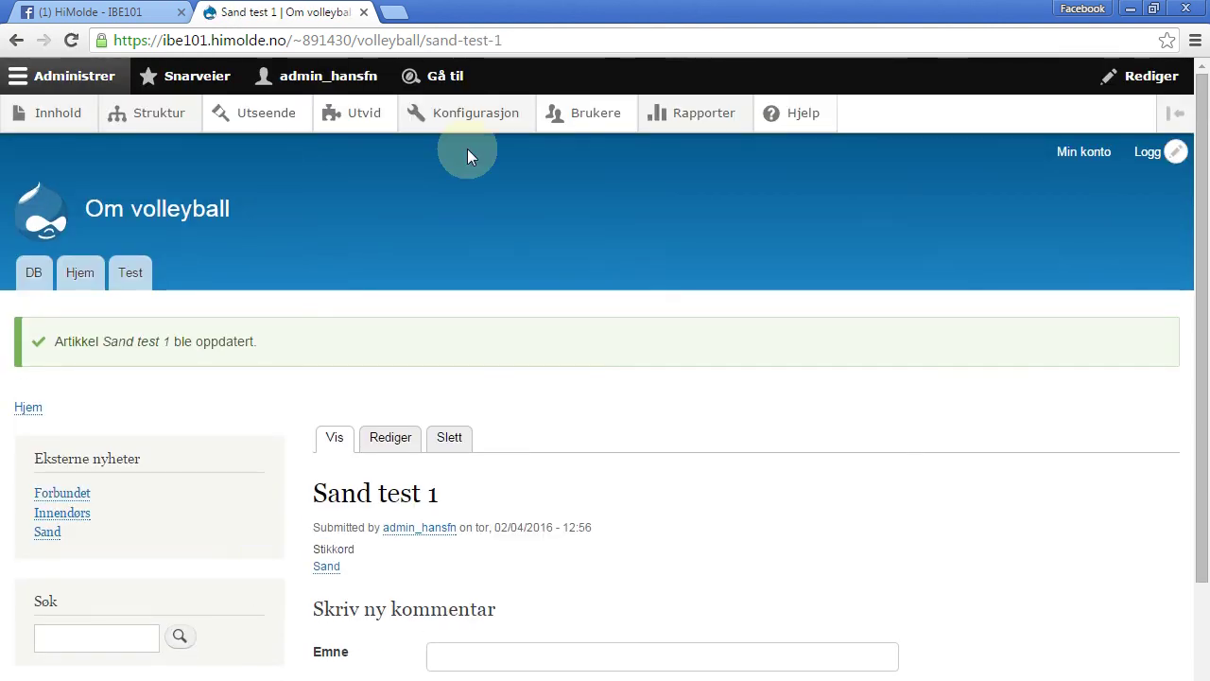
pyautogui.moveTo(425, 41); pyautogui.dragTo(532, 50)
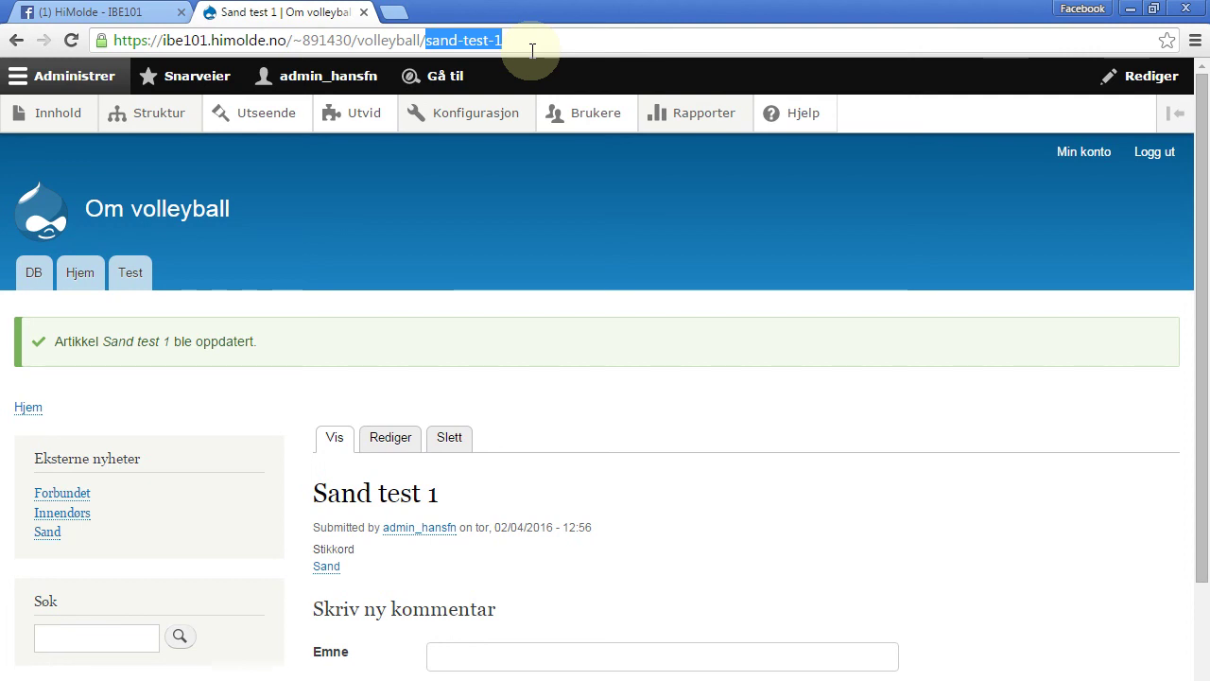
# Filter the module list for 'path', then return to the Sand test 1 page
pyautogui.click(363, 114)
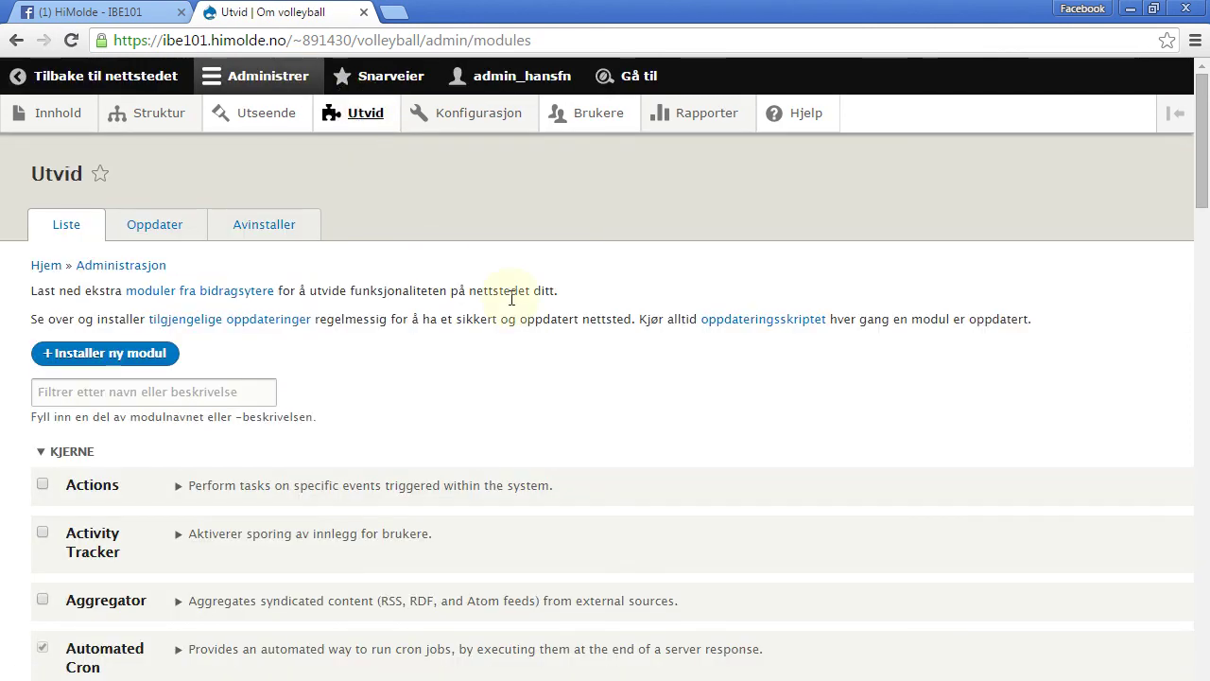
pyautogui.click(255, 390)
pyautogui.write('pa')
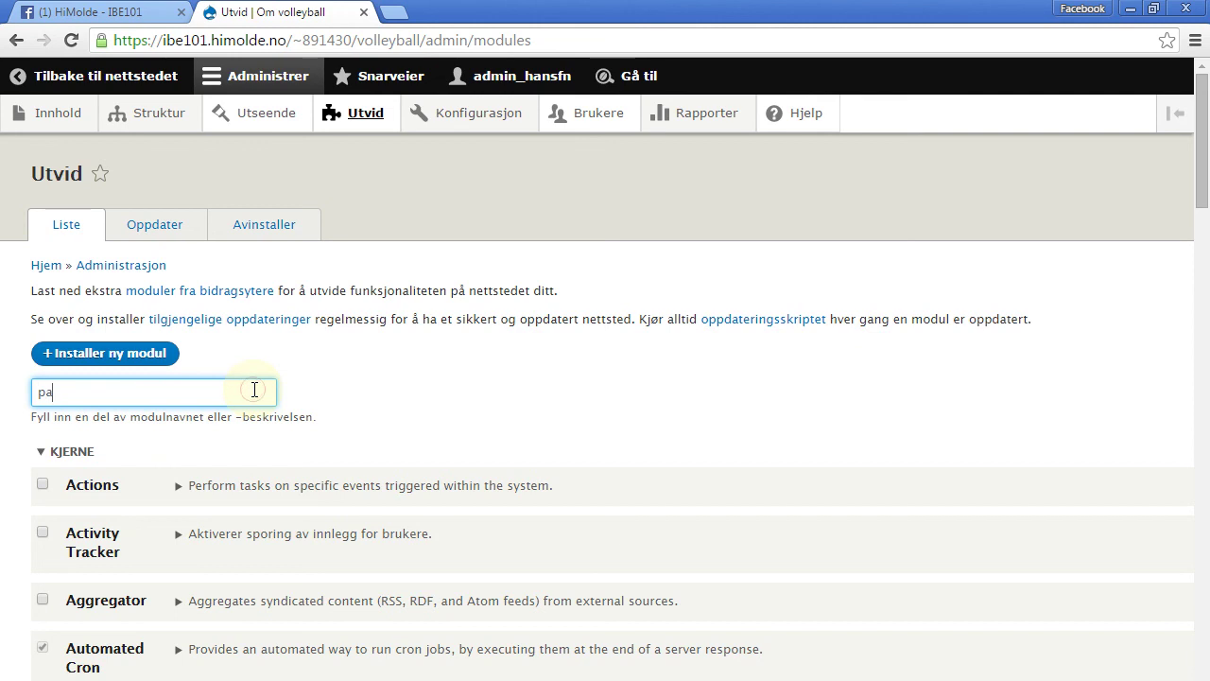
pyautogui.write('th')
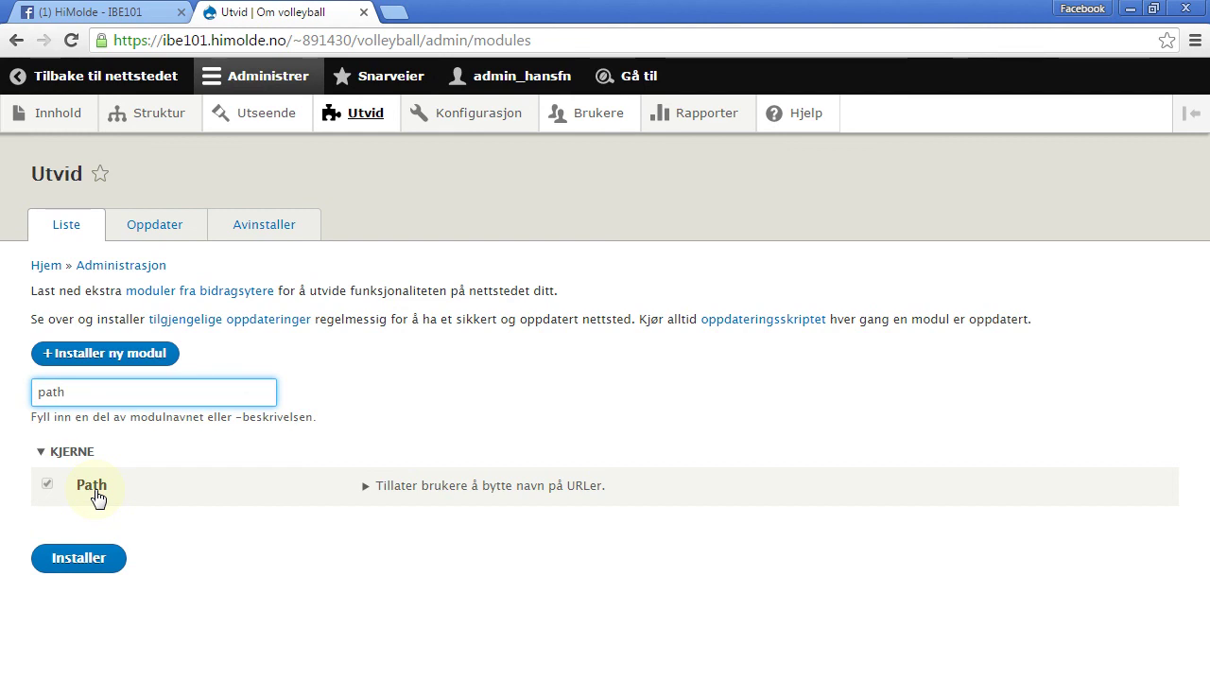
pyautogui.click(83, 78)
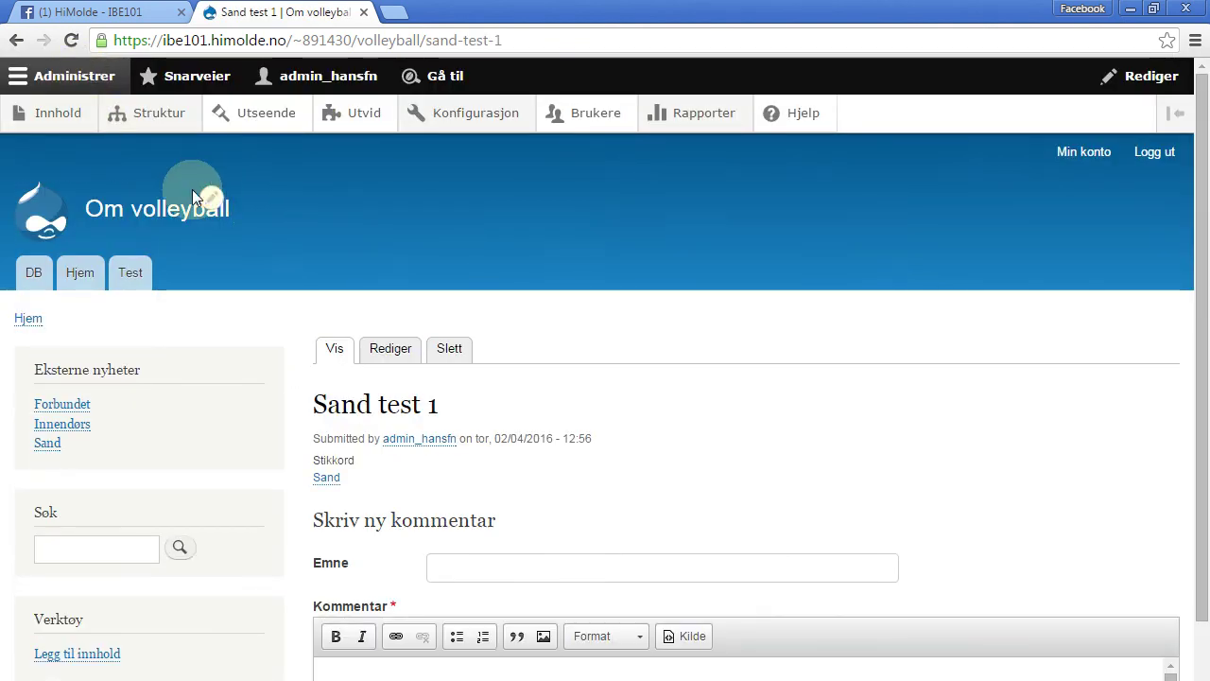
# Open the Innendørs test 1 article's edit form with URL alias settings, then go to Innholdstyper
pyautogui.click(149, 218)
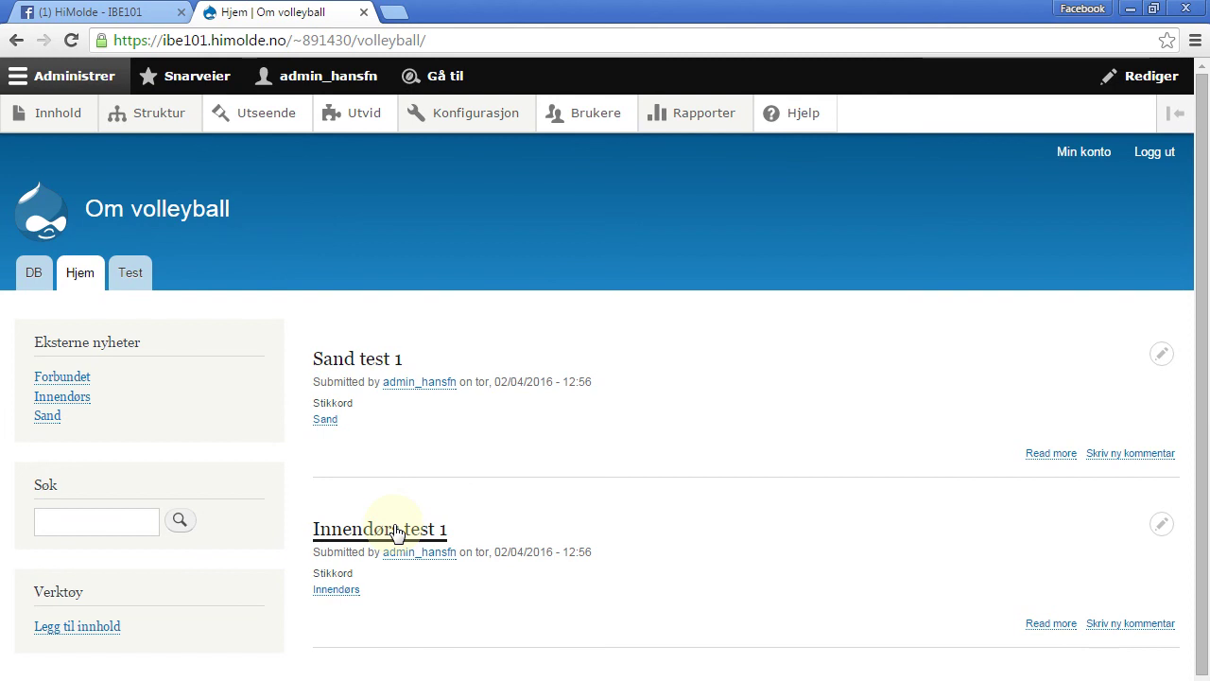
pyautogui.click(397, 532)
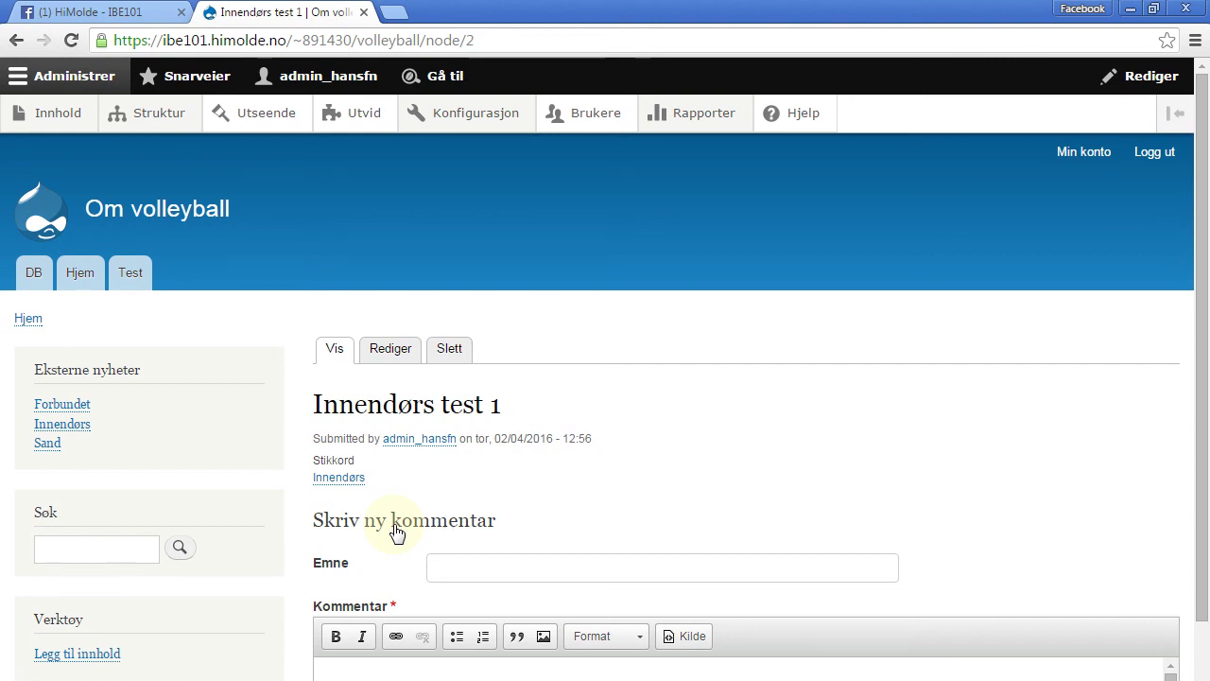
pyautogui.click(396, 356)
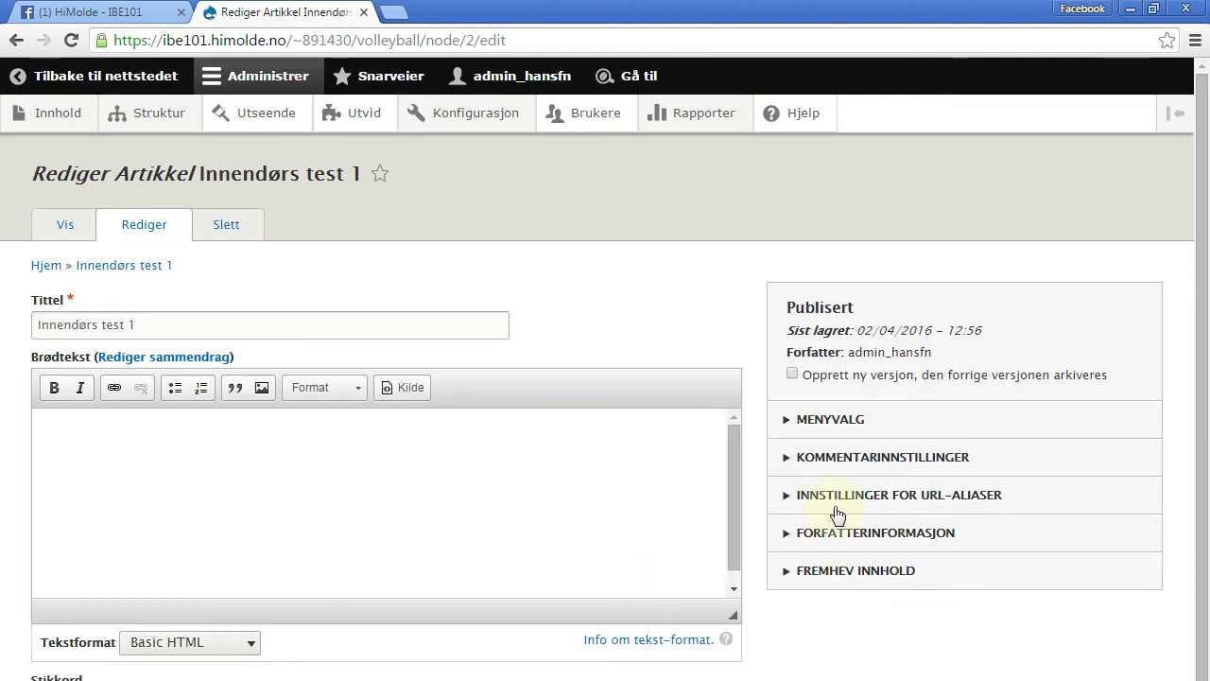
pyautogui.click(841, 496)
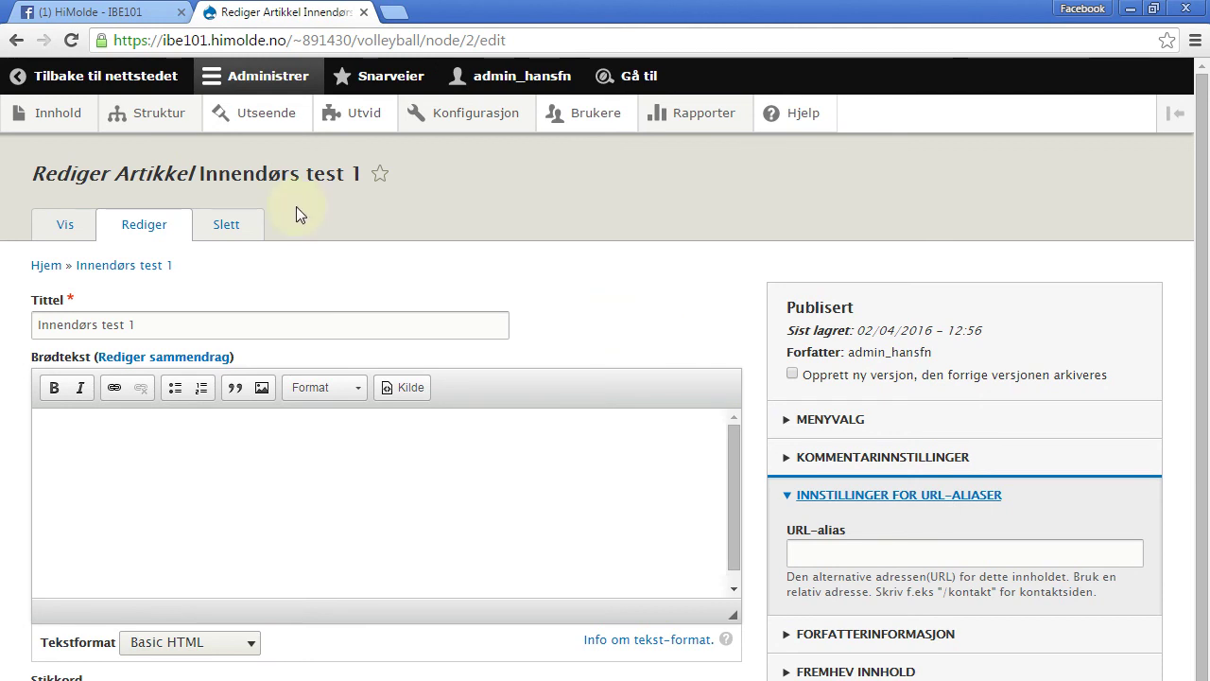
pyautogui.moveTo(151, 115)
pyautogui.click(160, 192)
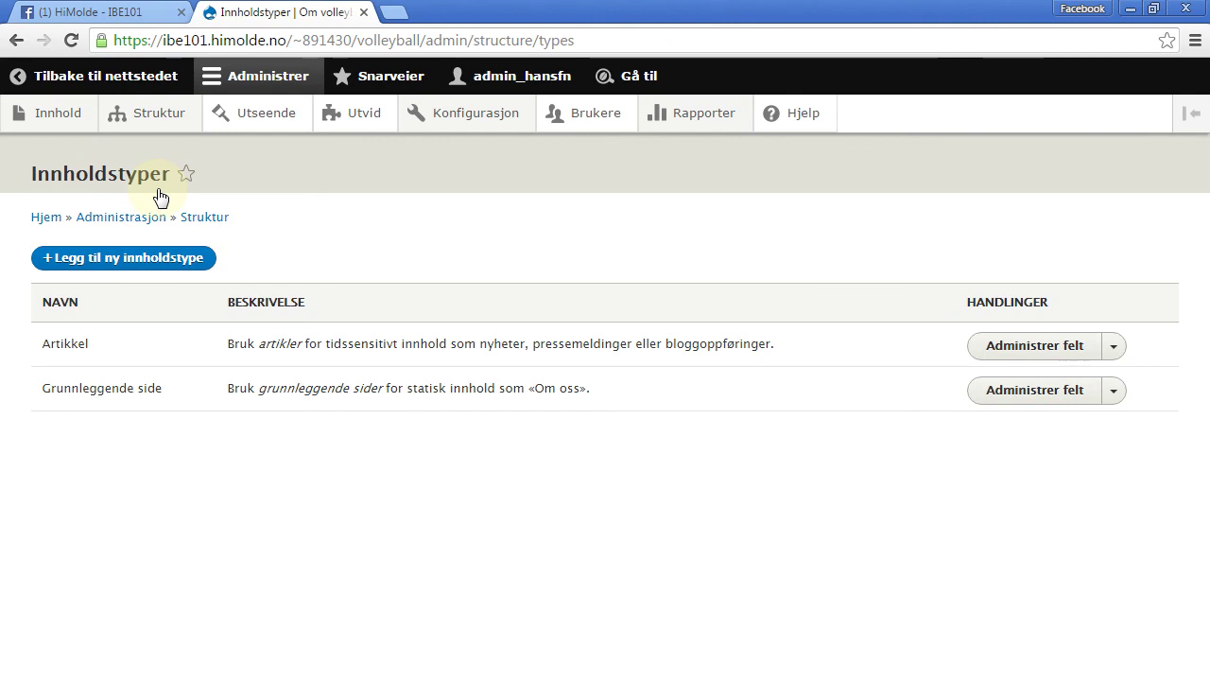
# Start a new content type named Spiller with the title label Navn
pyautogui.click(151, 261)
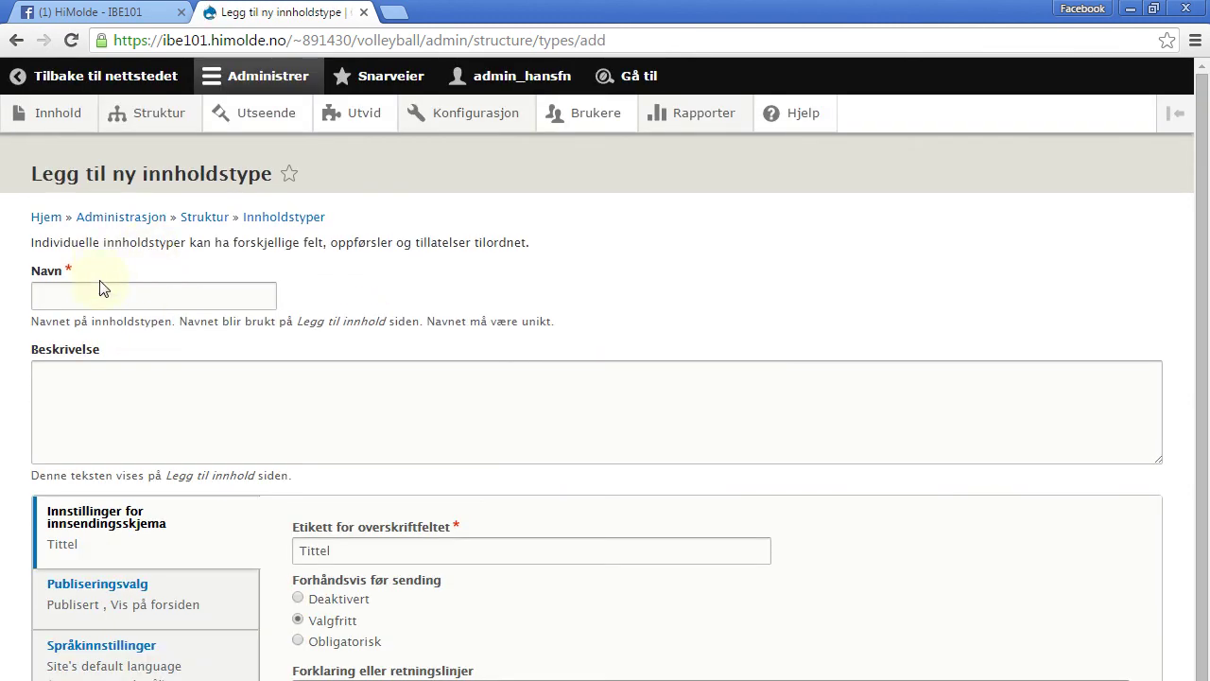
pyautogui.click(103, 295)
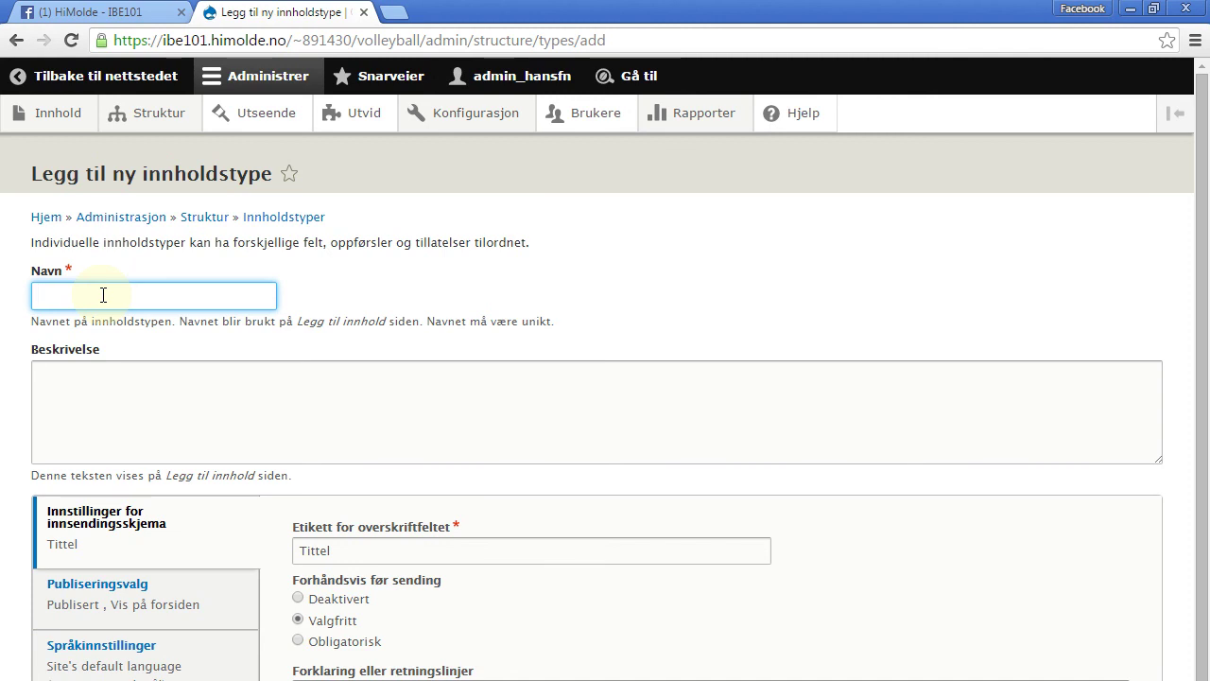
pyautogui.write('Spille')
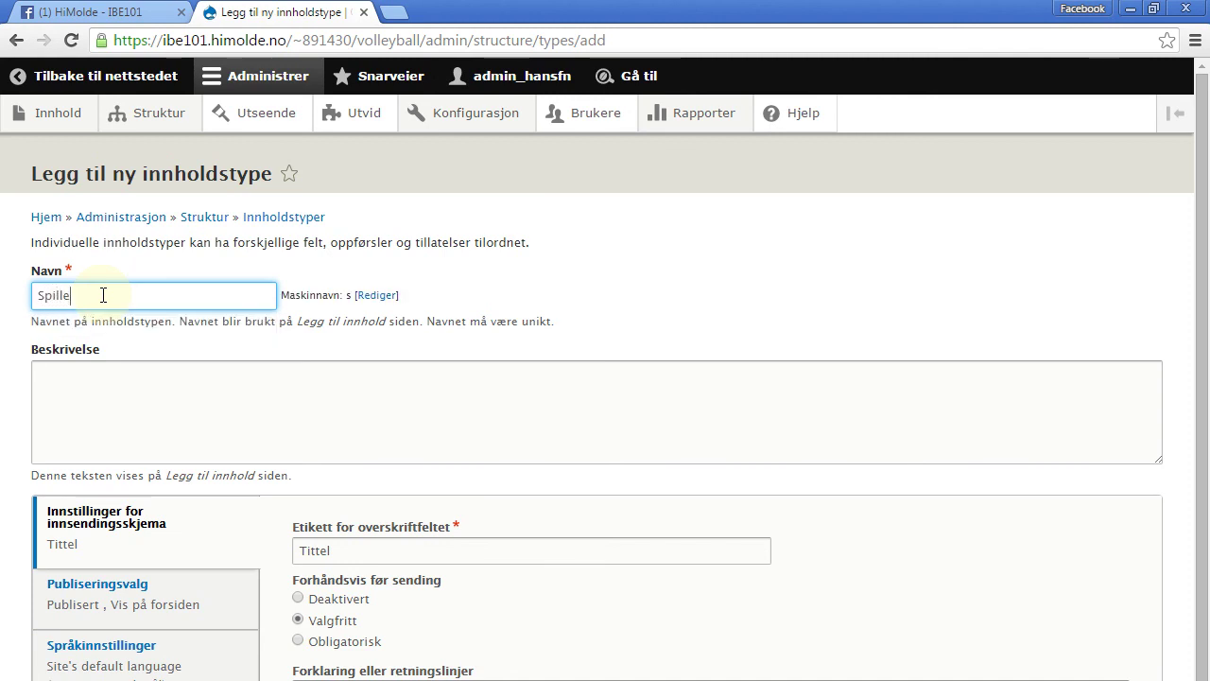
pyautogui.write('r')
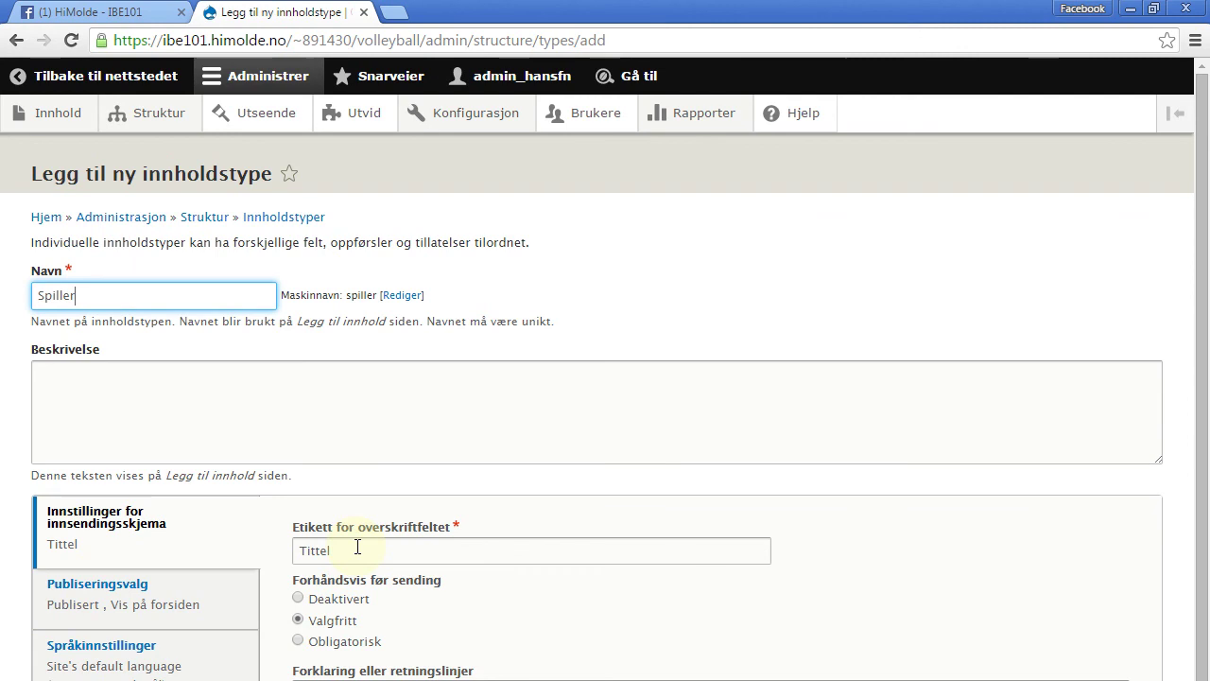
pyautogui.moveTo(358, 547); pyautogui.dragTo(262, 551)
pyautogui.write('N')
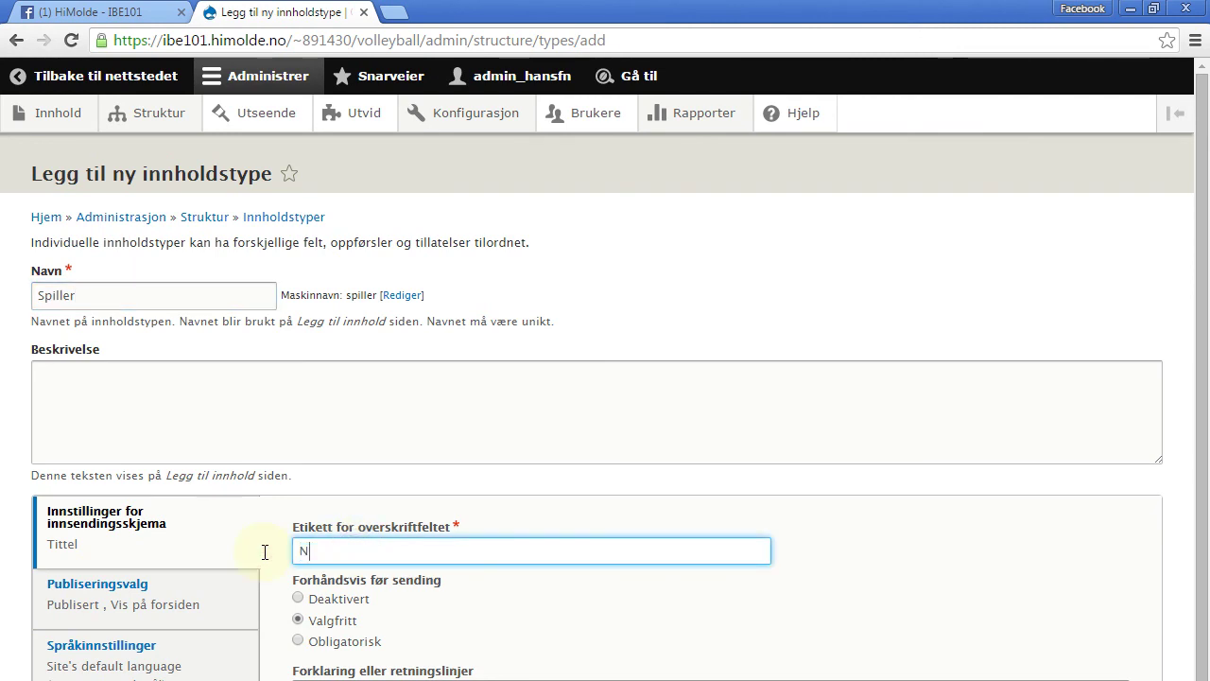
pyautogui.write('avn')
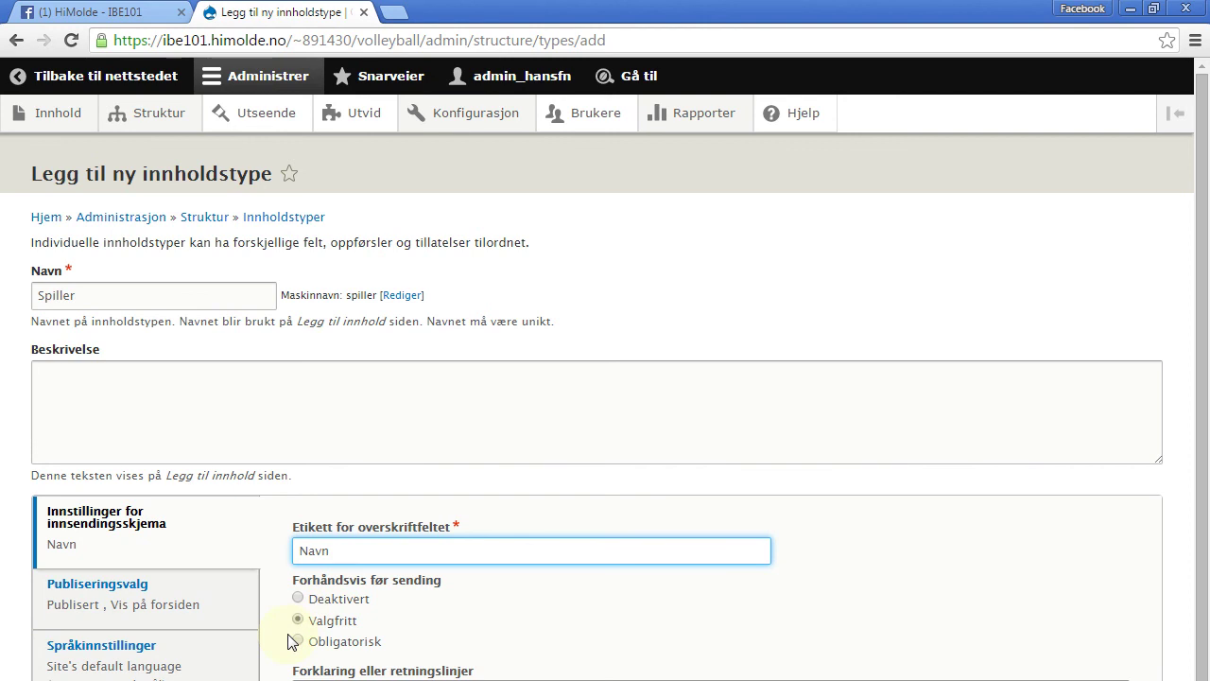
# Turn off front-page promotion, save the Spiller type, and edit its Body field
pyautogui.click(163, 605)
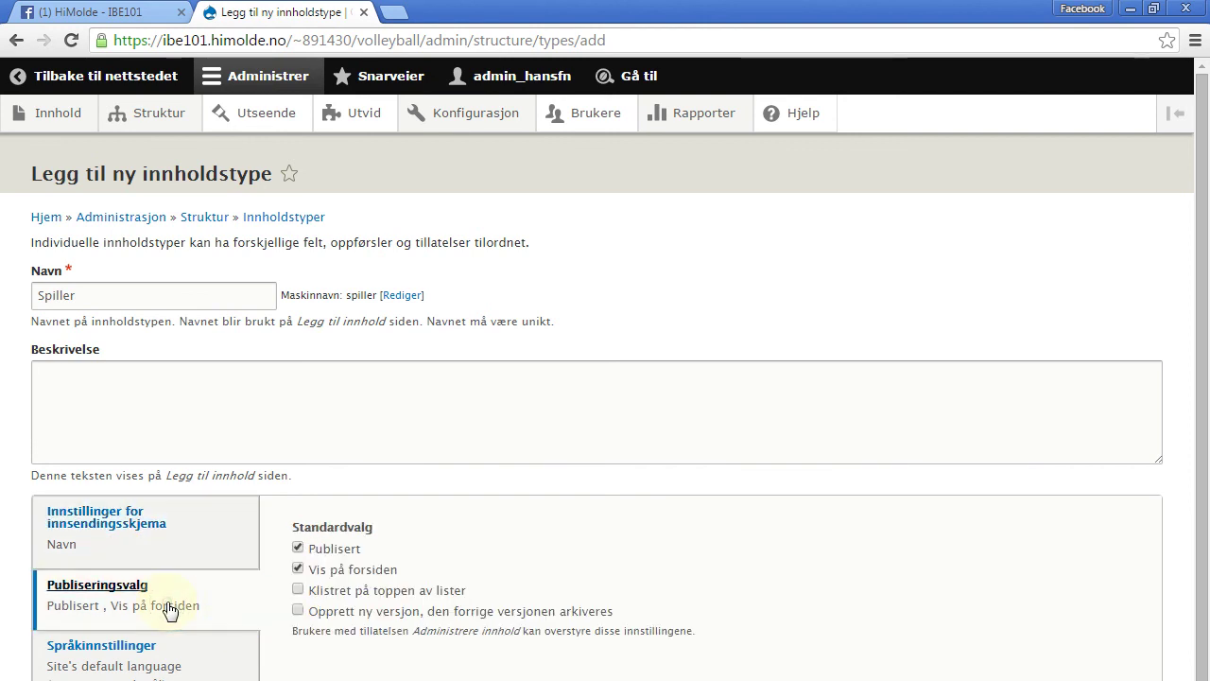
pyautogui.click(297, 568)
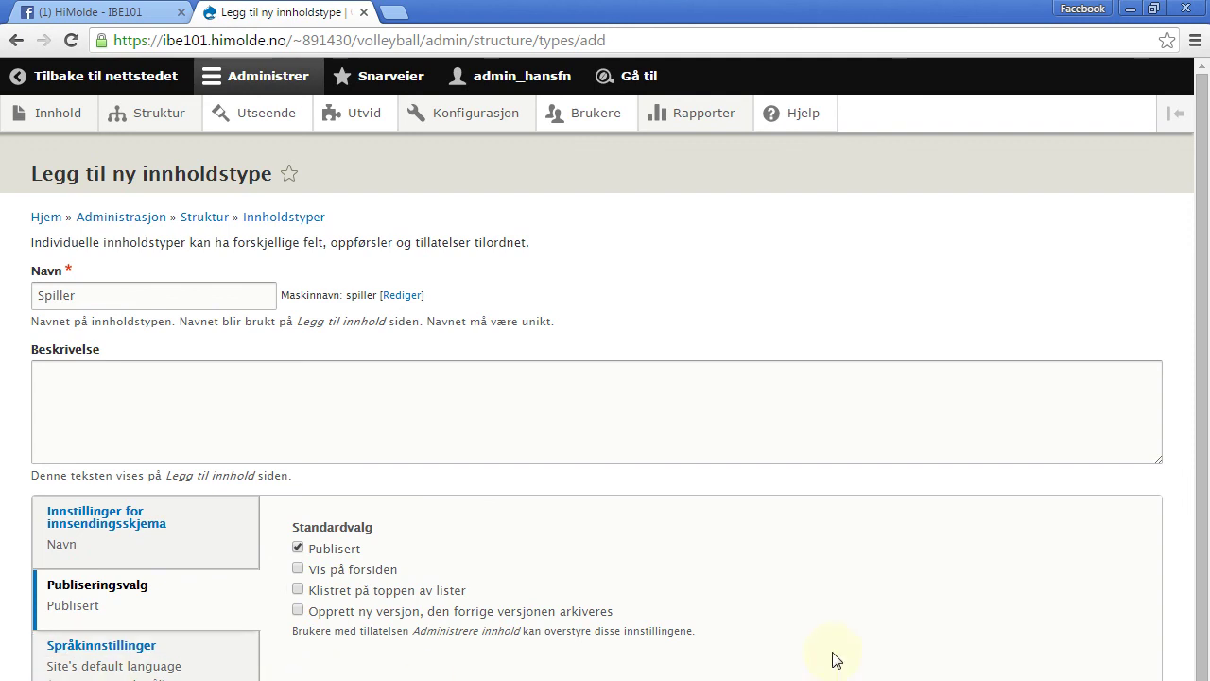
pyautogui.press('Return')
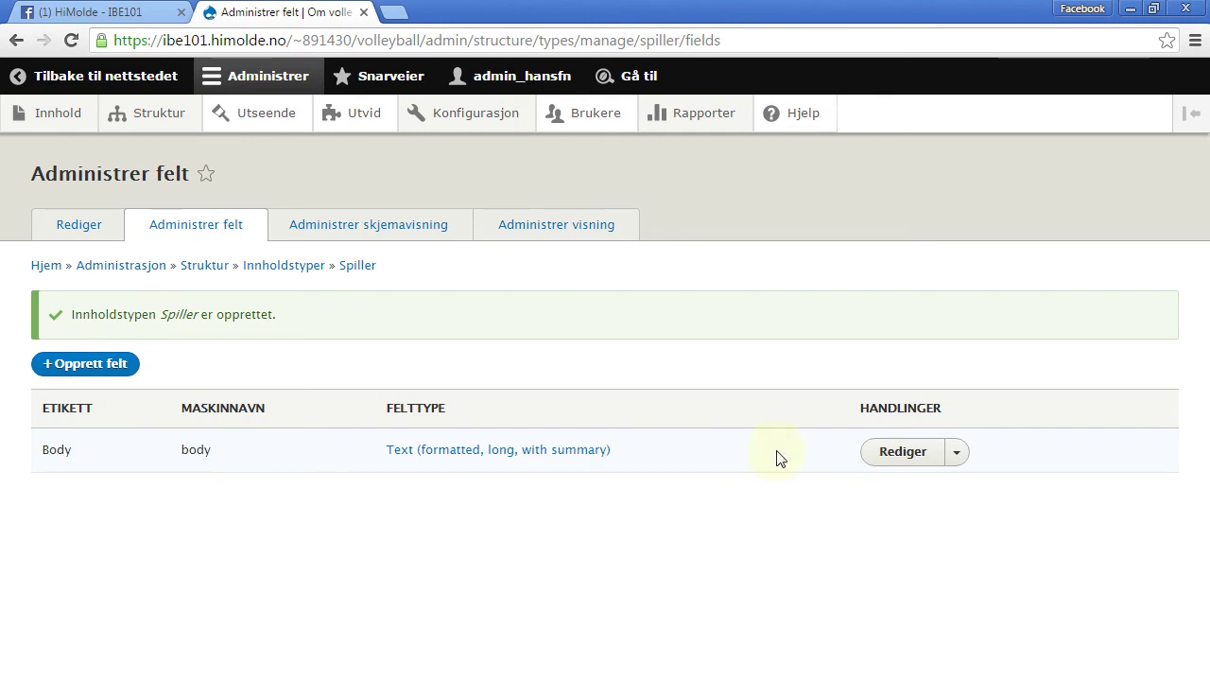
pyautogui.click(885, 462)
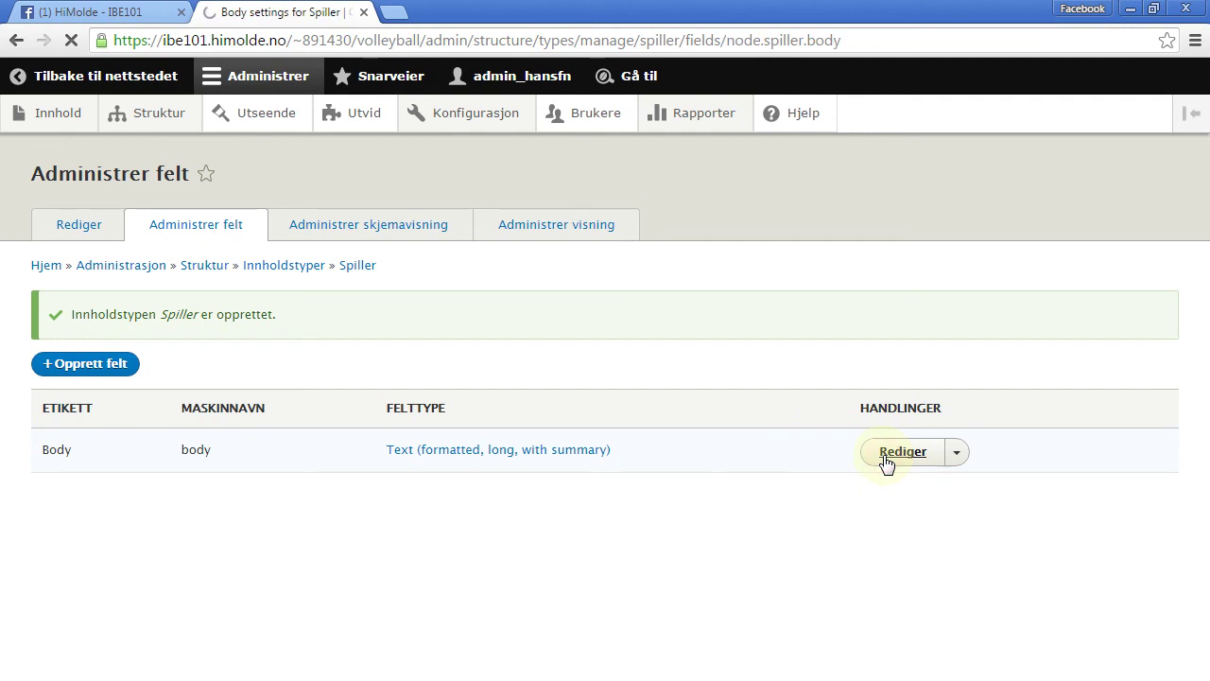
# Relabel the Body field as Beskrivelse and save the field settings
pyautogui.doubleClick(90, 322)
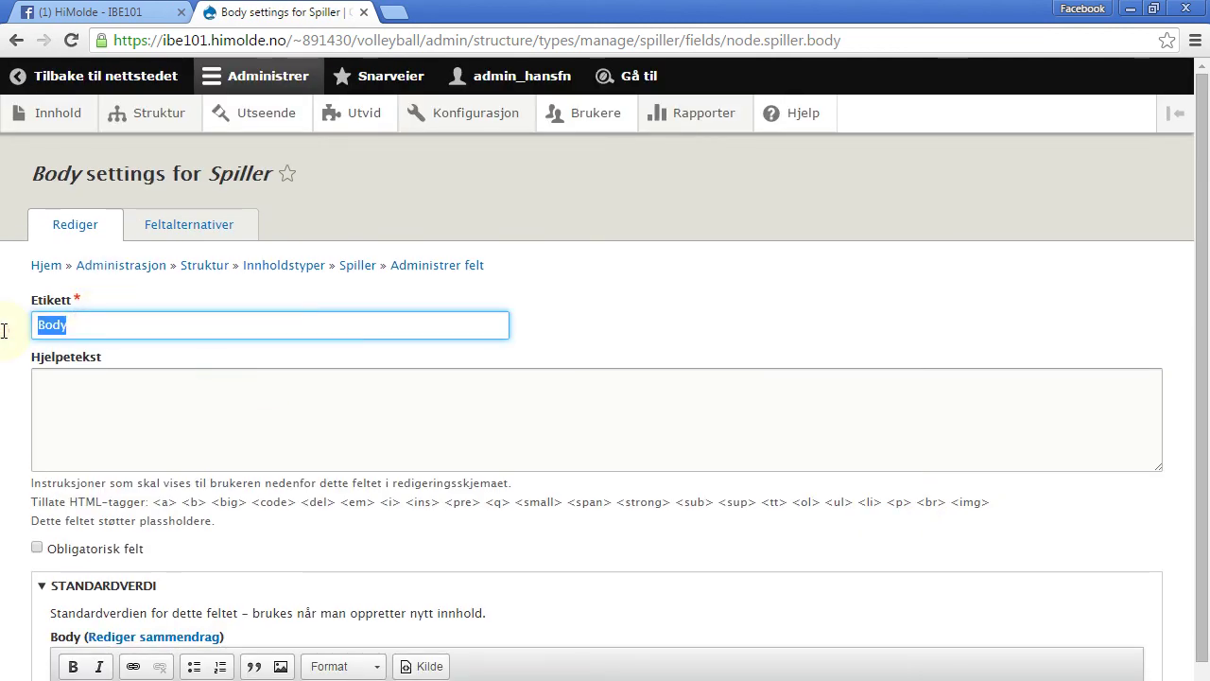
pyautogui.write('Beskrivelse')
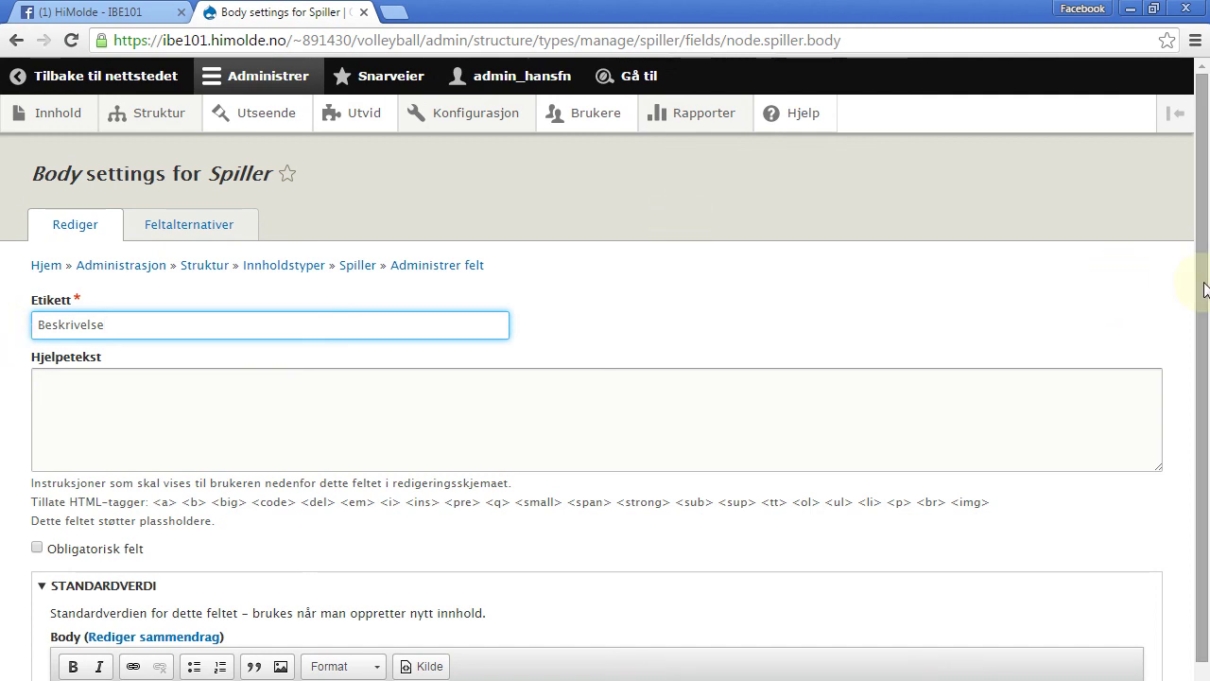
pyautogui.moveTo(1202, 264); pyautogui.dragTo(1177, 621)
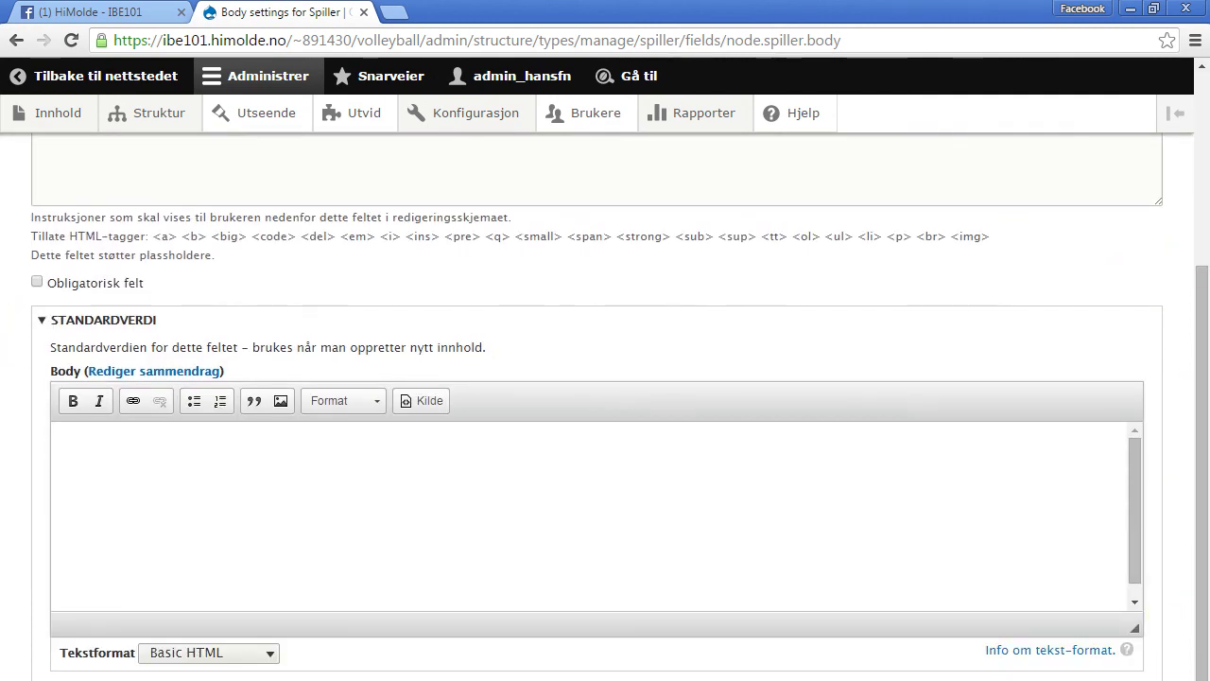
pyautogui.press('Return')
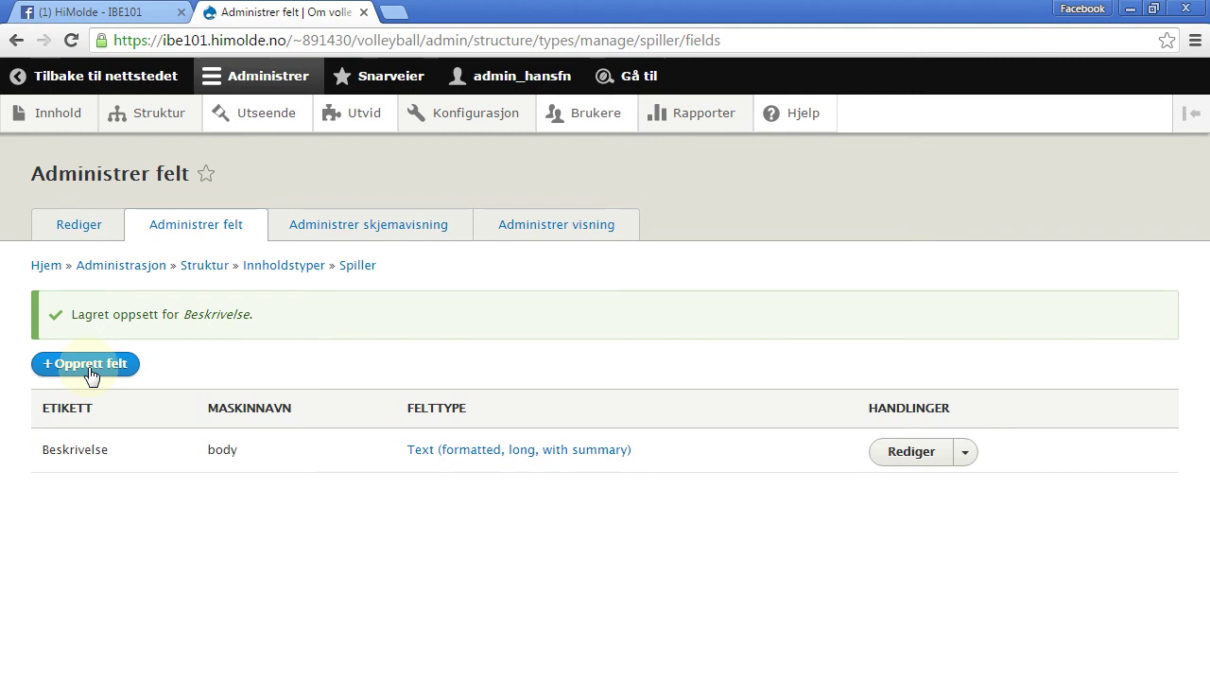
# Create a Number (integer) field labelled Høyde on the Spiller type
pyautogui.click(90, 371)
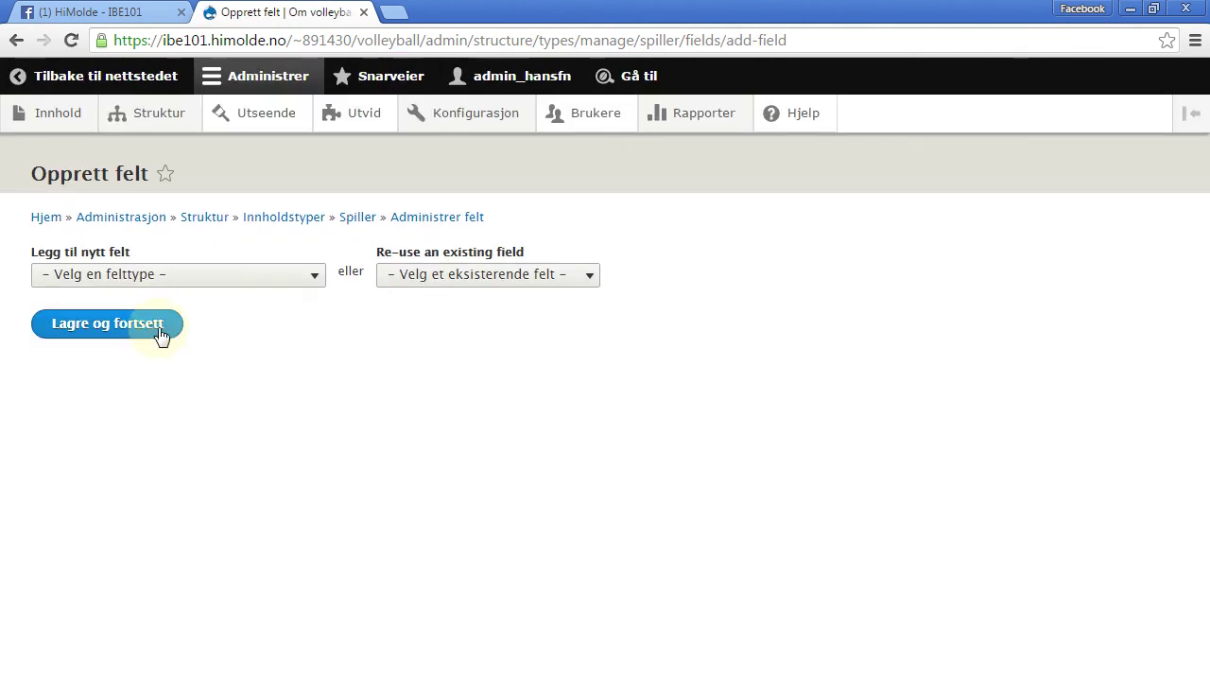
pyautogui.click(204, 276)
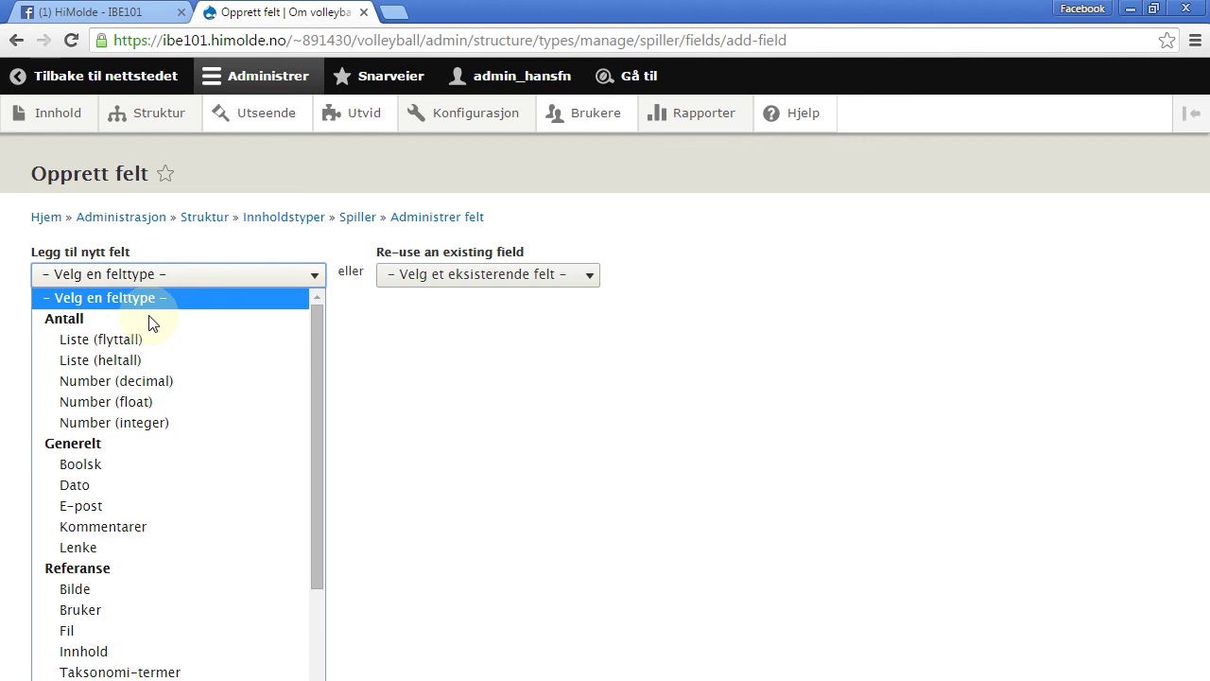
pyautogui.click(145, 421)
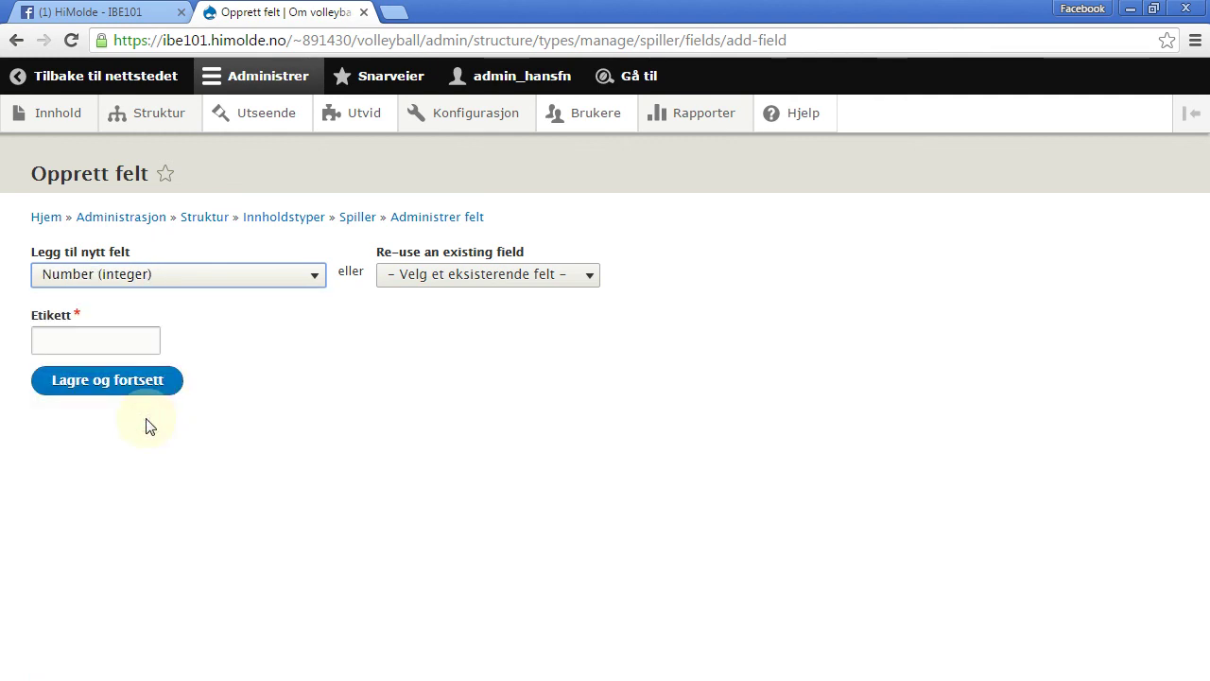
pyautogui.click(74, 341)
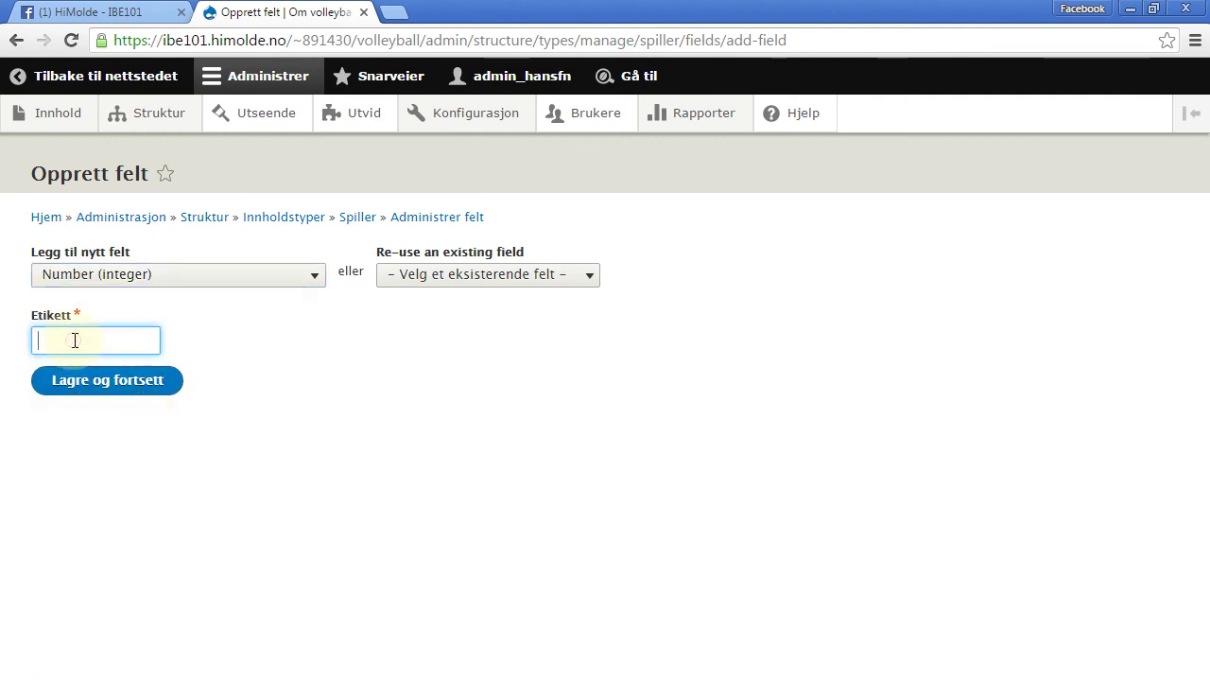
pyautogui.write('Høyde')
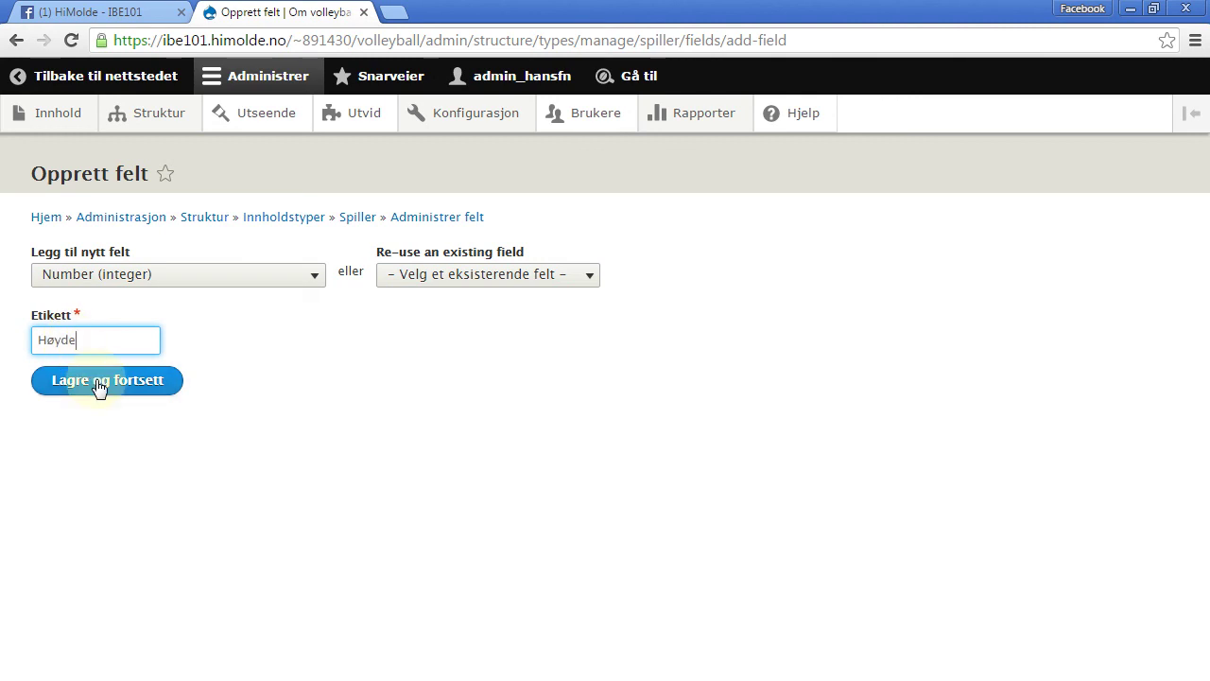
pyautogui.click(99, 388)
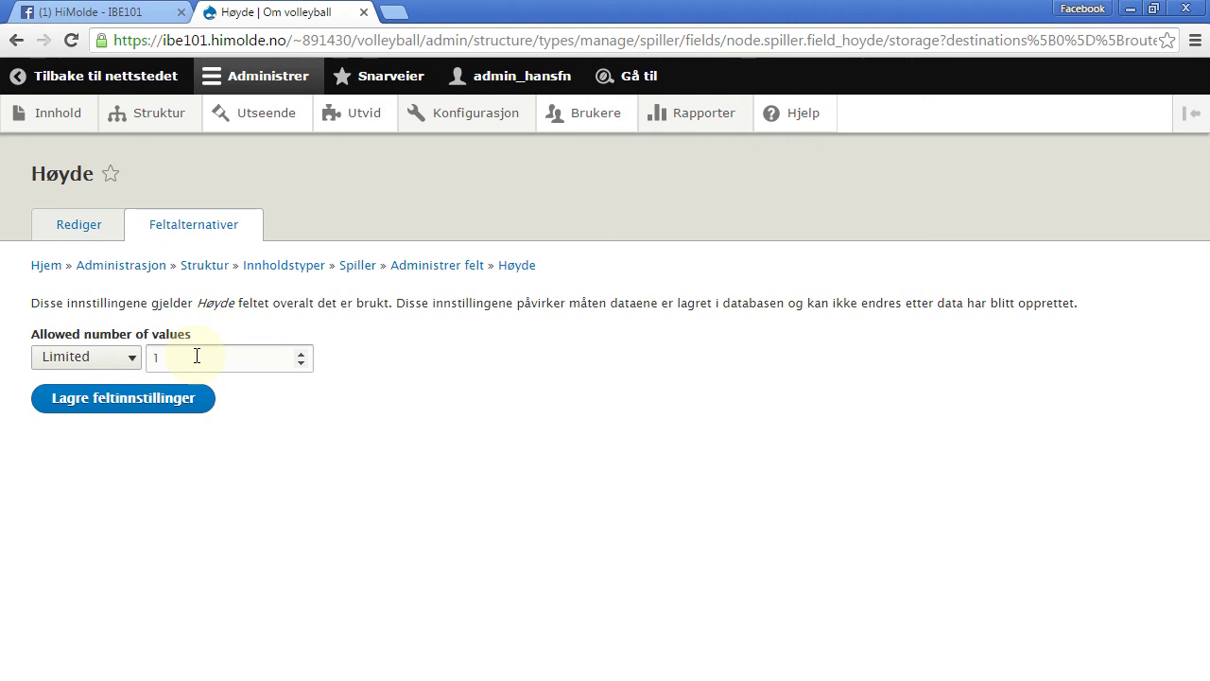
# Keep Høyde's allowed values Limited to 1 and save the field storage settings
pyautogui.click(197, 356)
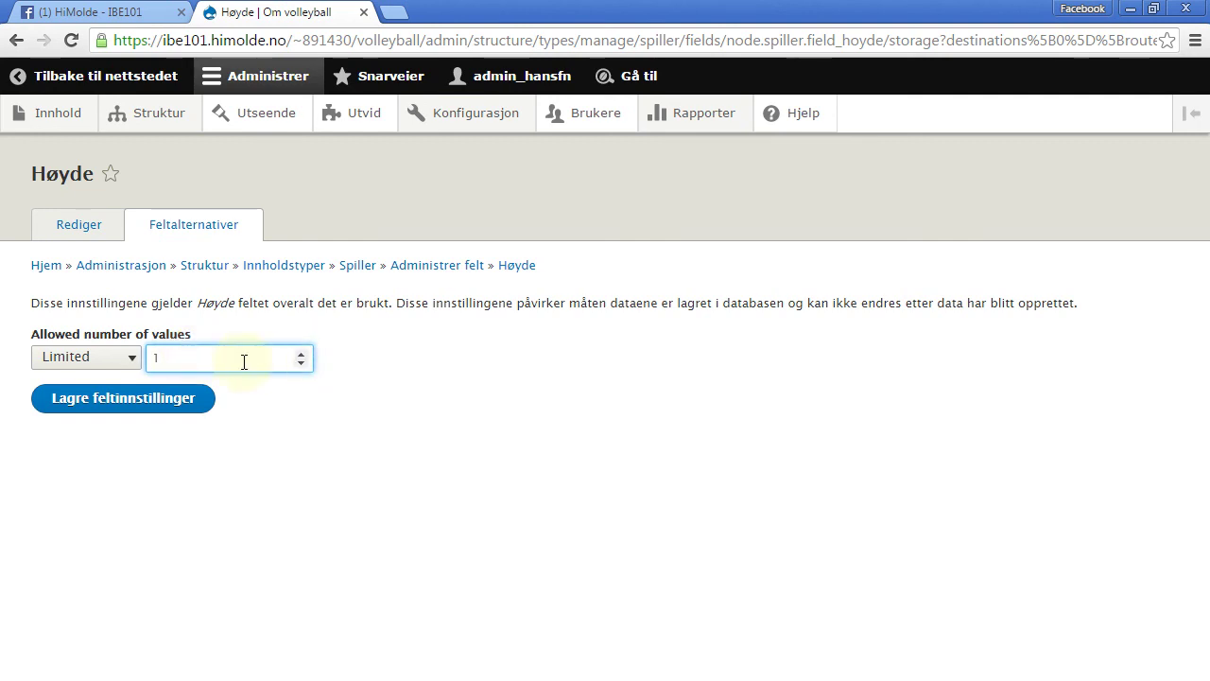
pyautogui.click(302, 355)
pyautogui.click(300, 357)
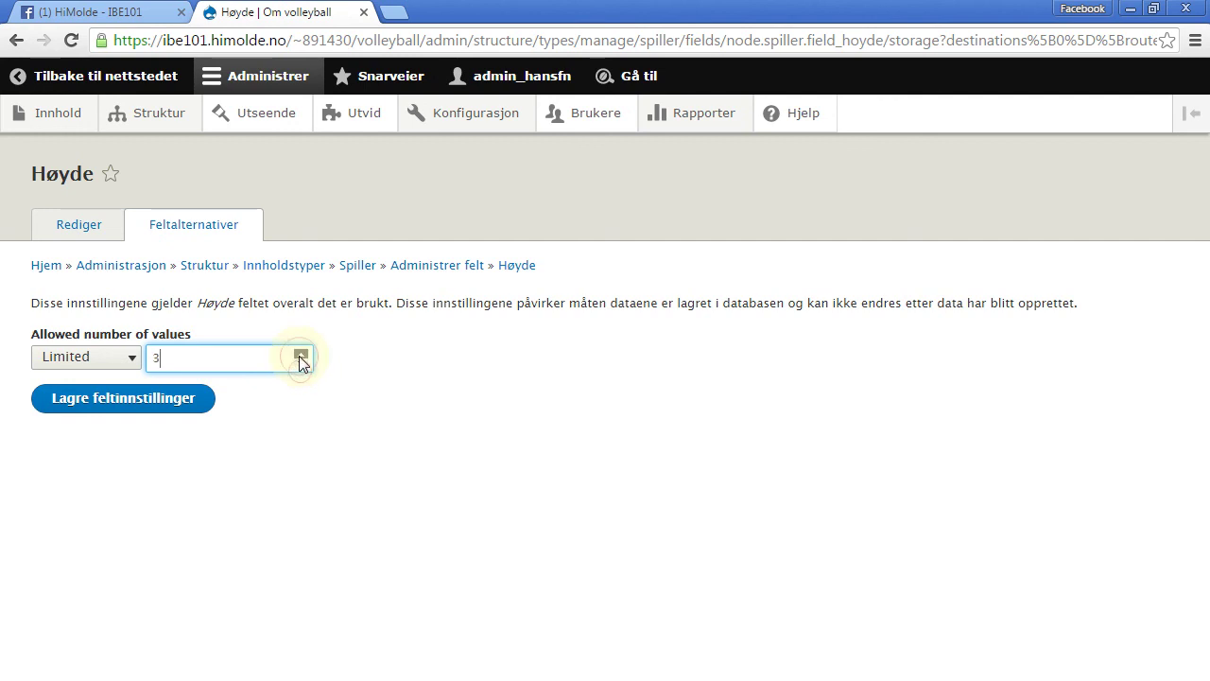
pyautogui.click(301, 356)
pyautogui.click(138, 358)
pyautogui.click(160, 325)
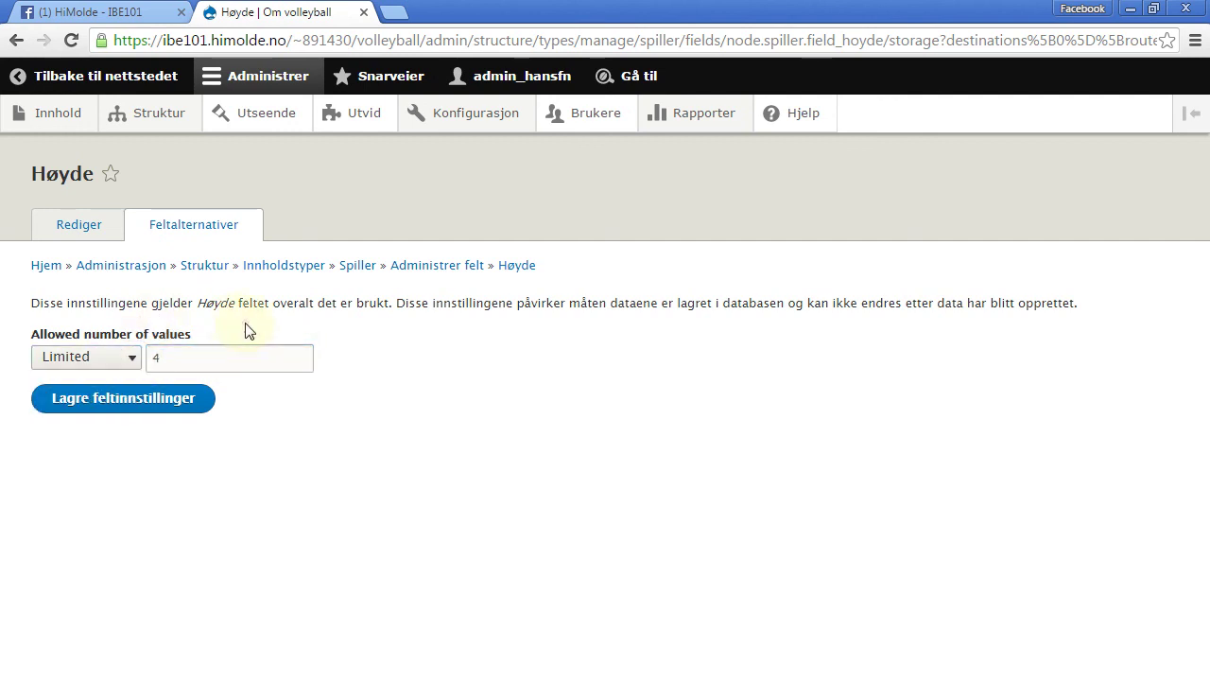
pyautogui.click(176, 357)
pyautogui.press('BackSpace')
pyautogui.write('1')
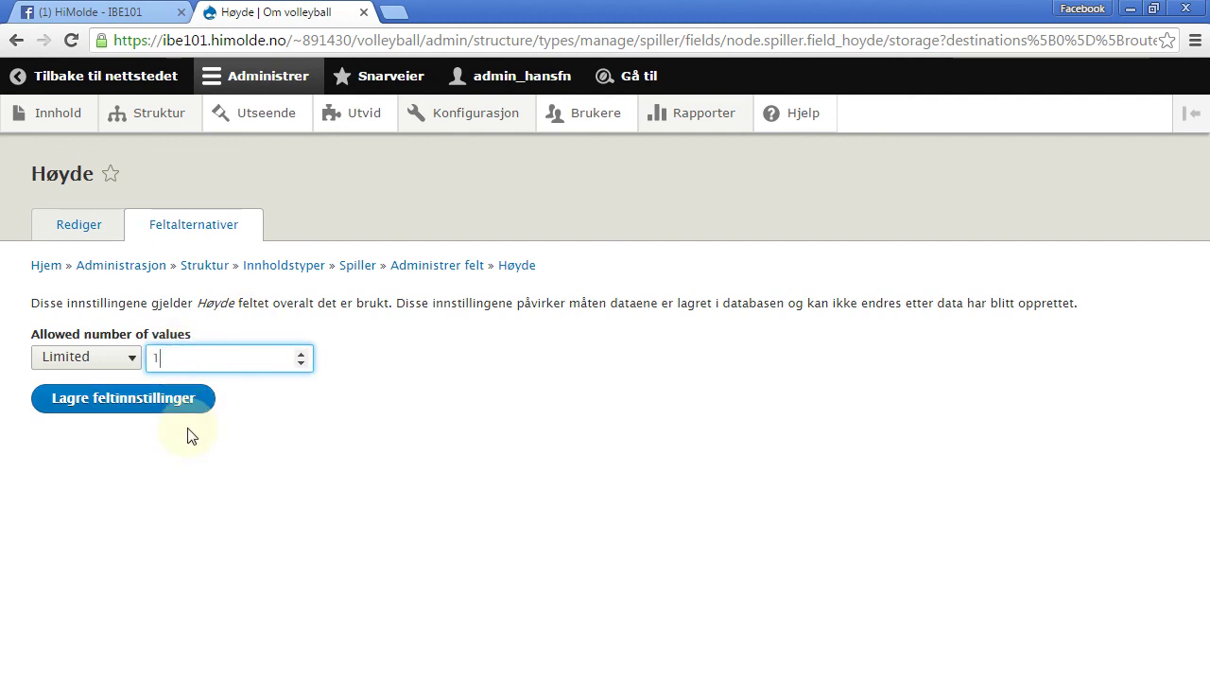
pyautogui.click(156, 405)
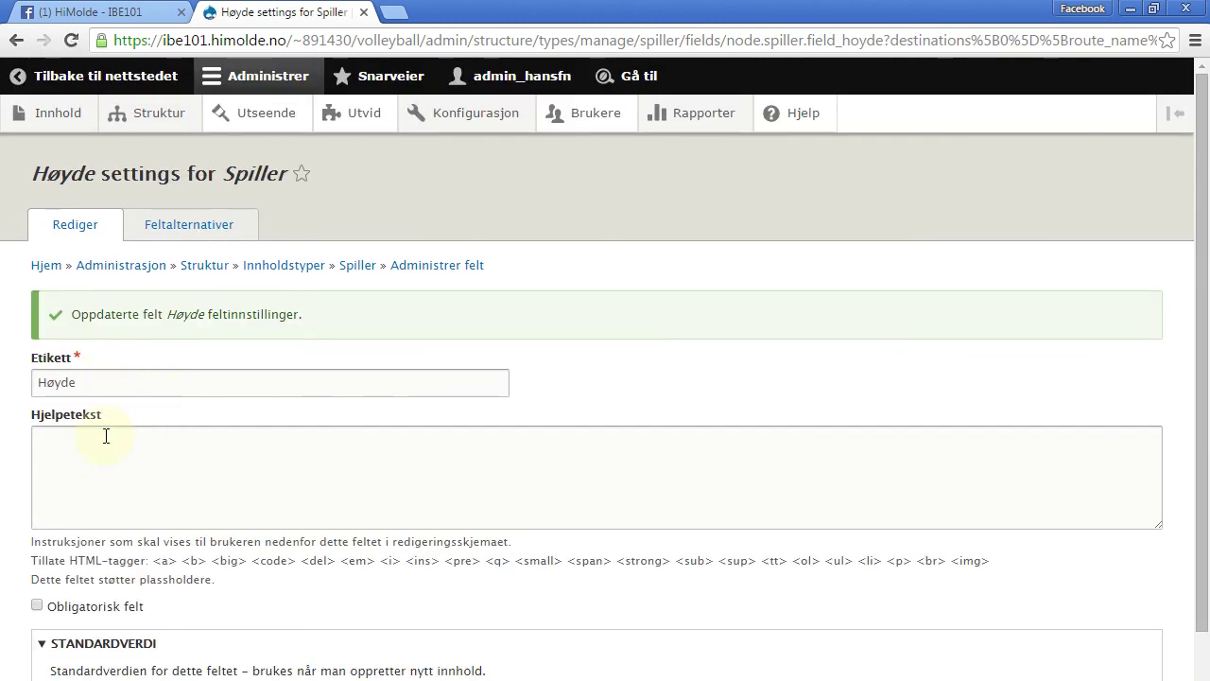
# Set the Høyde field's minimum to 160 and maximum to 220, then save
pyautogui.click(98, 454)
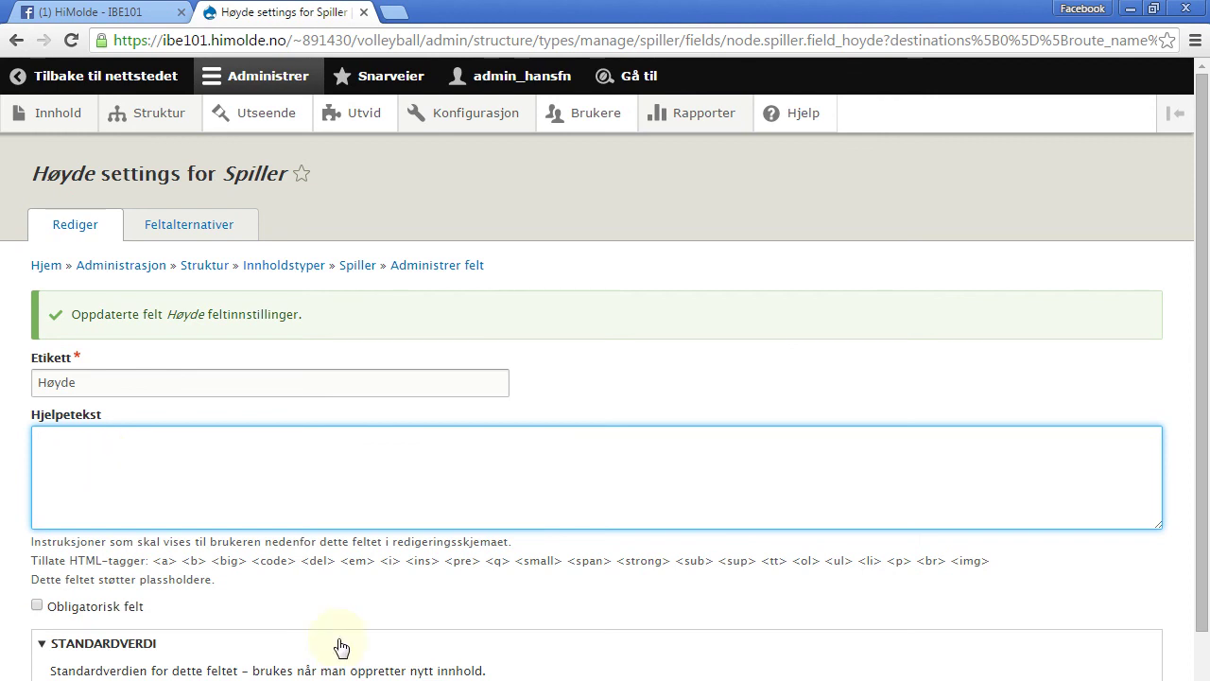
pyautogui.moveTo(1206, 346); pyautogui.dragTo(1188, 486)
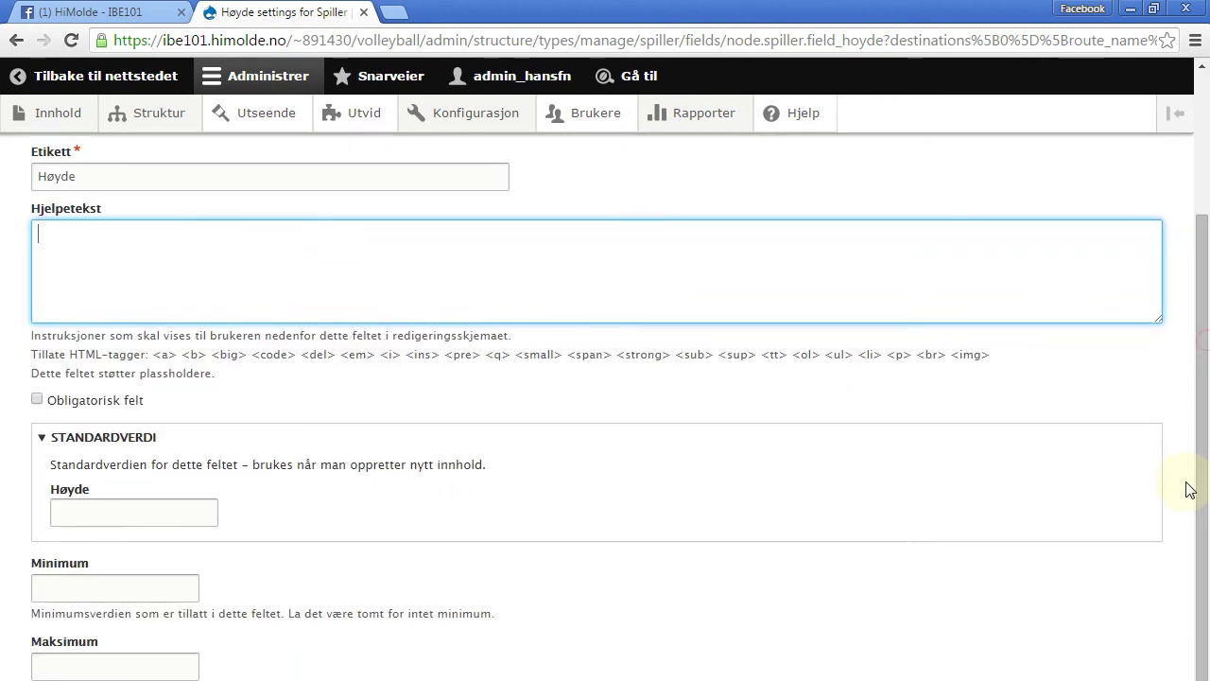
pyautogui.click(162, 505)
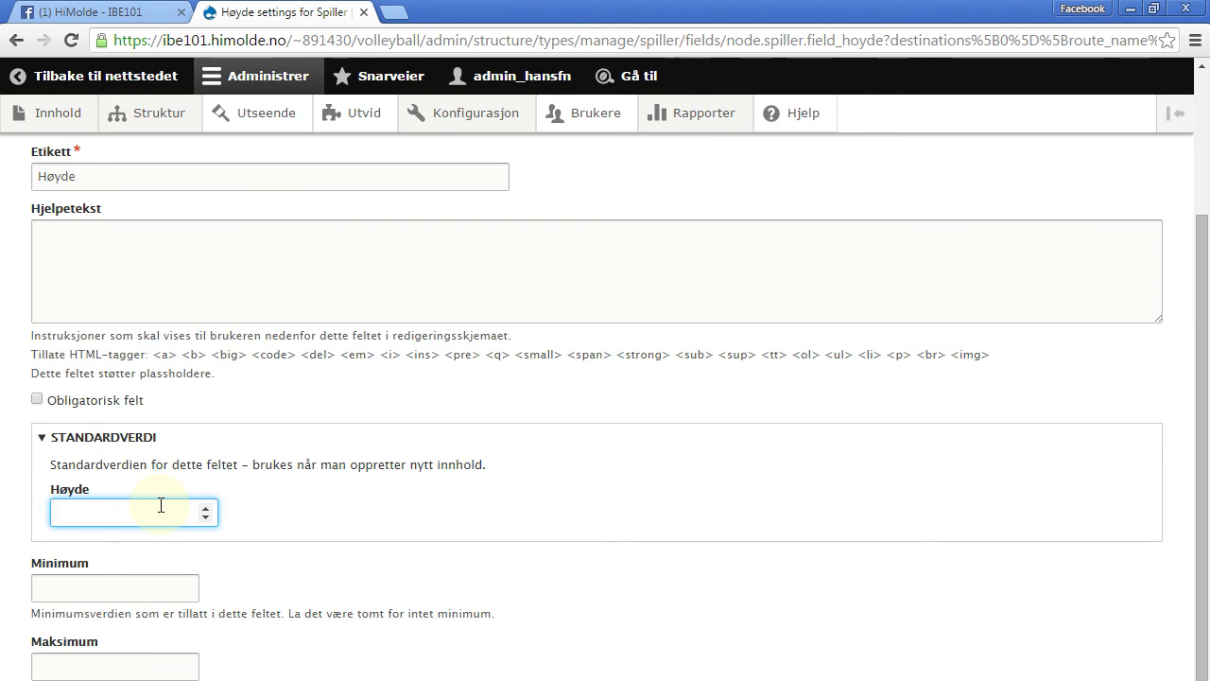
pyautogui.click(94, 590)
pyautogui.write('160')
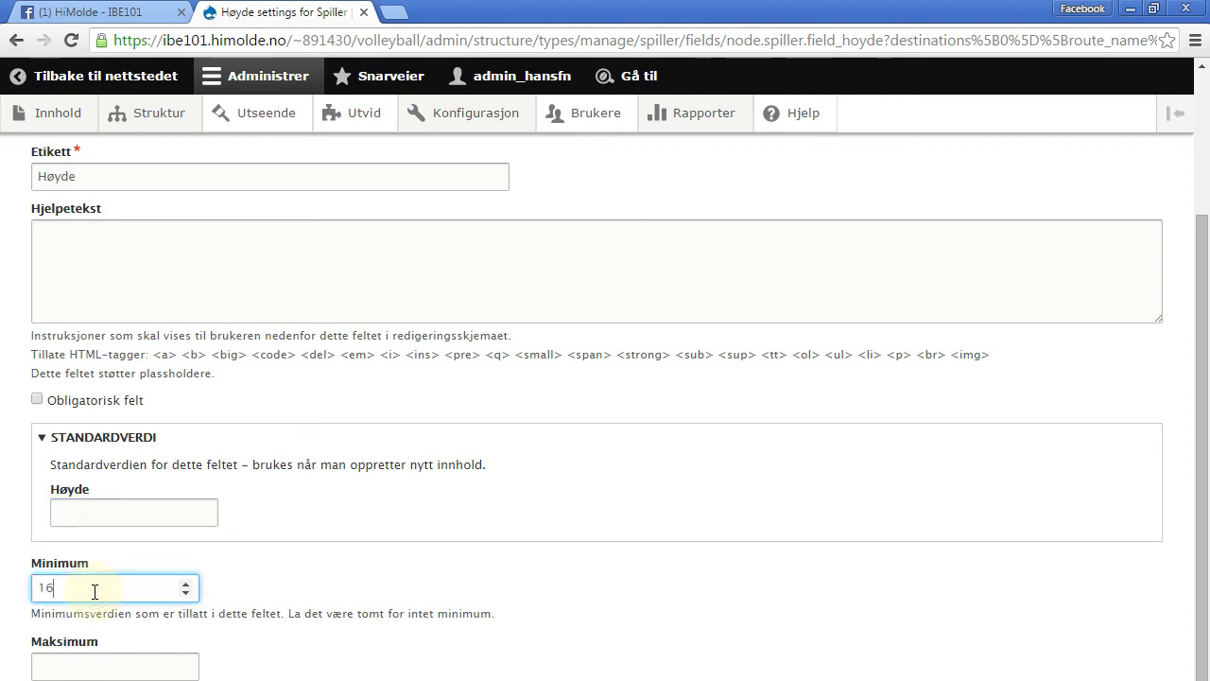
pyautogui.click(81, 664)
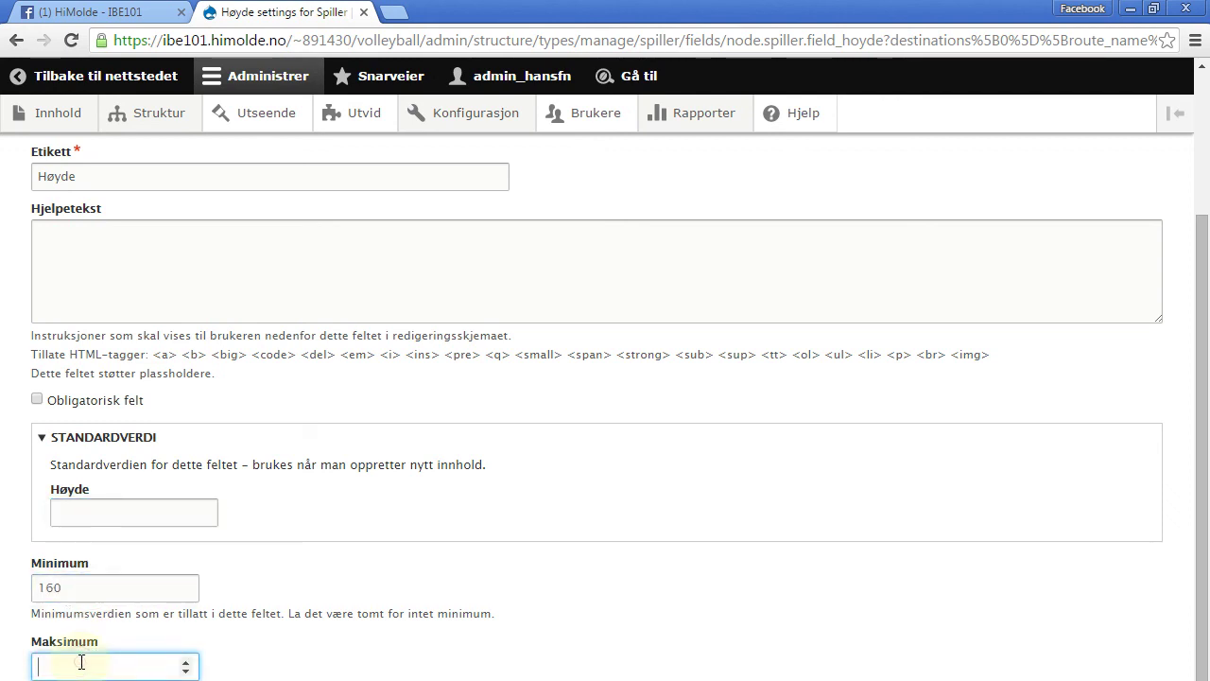
pyautogui.write('220')
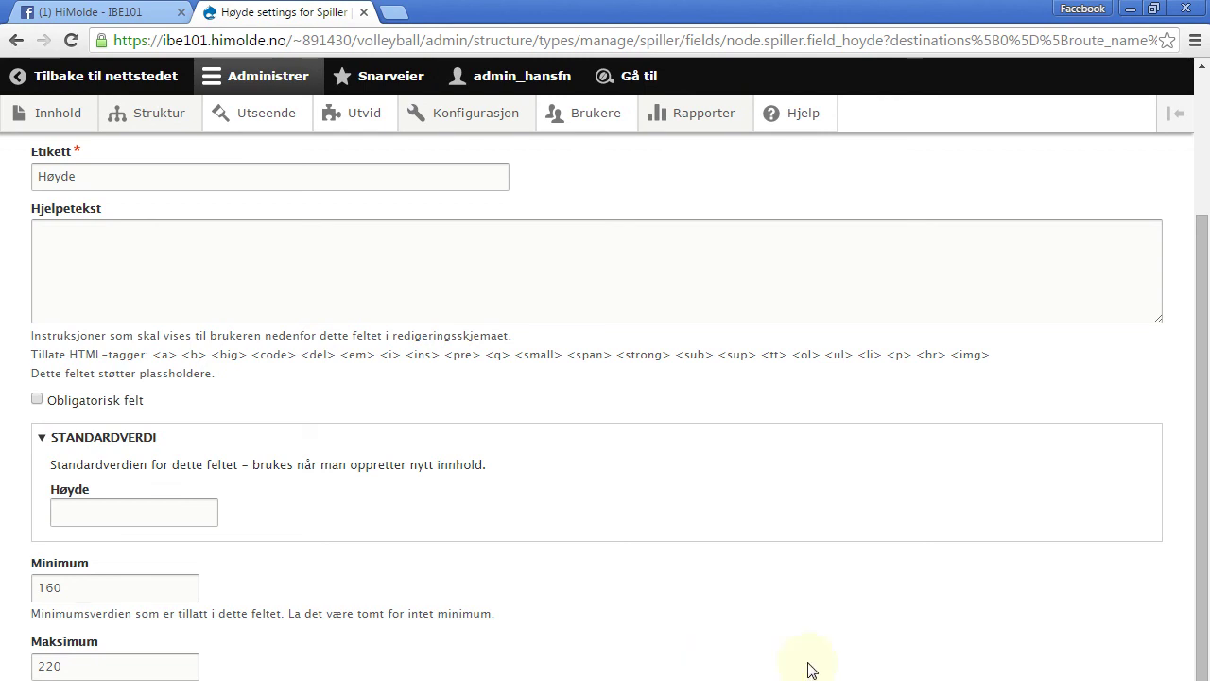
pyautogui.moveTo(1205, 580); pyautogui.dragTo(1206, 672)
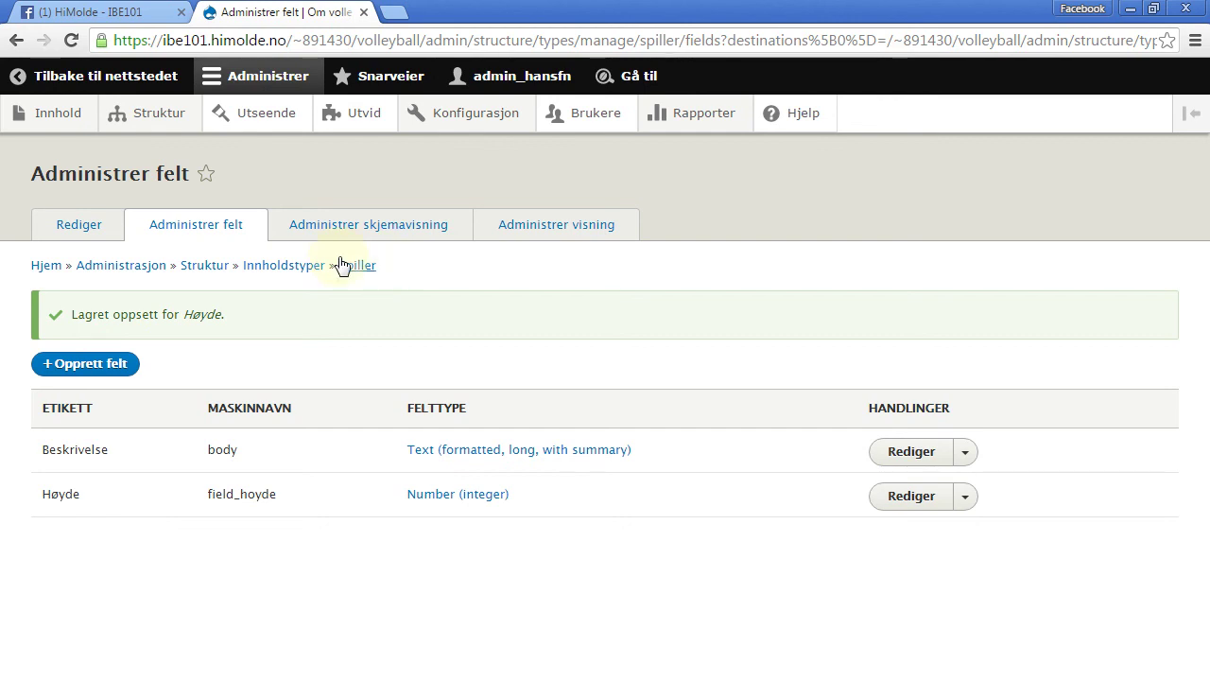
# Create a Text (plain) field labelled Klubb on the Spiller type
pyautogui.click(94, 365)
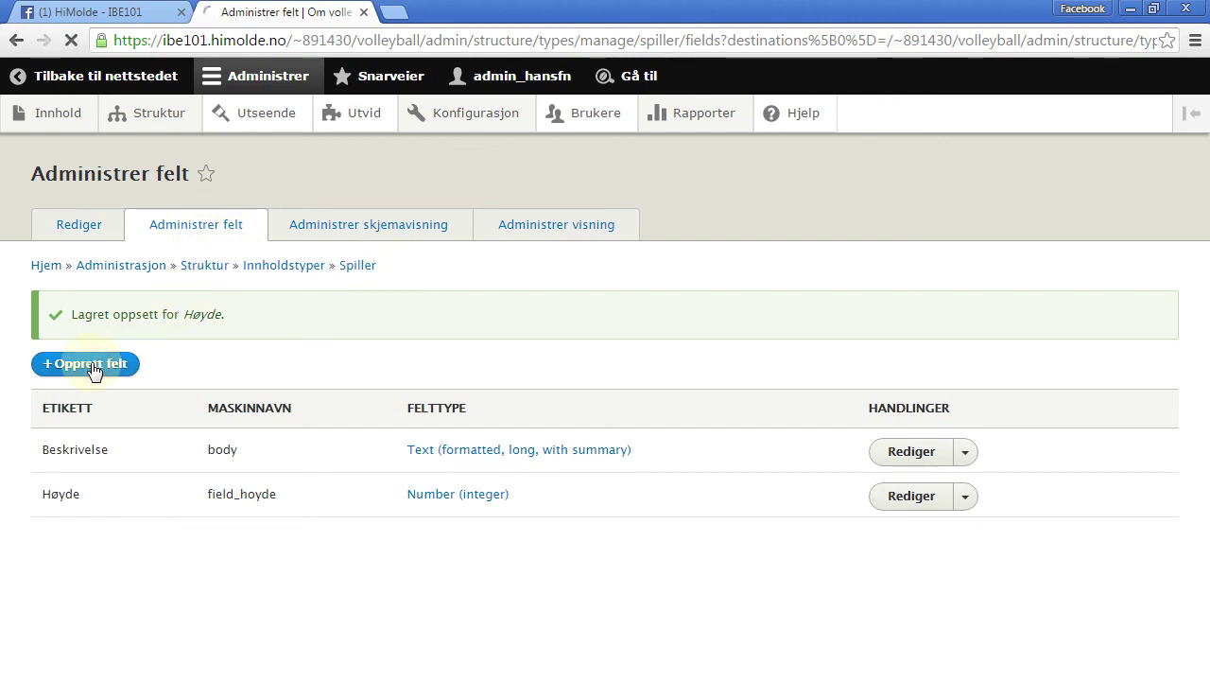
pyautogui.click(159, 275)
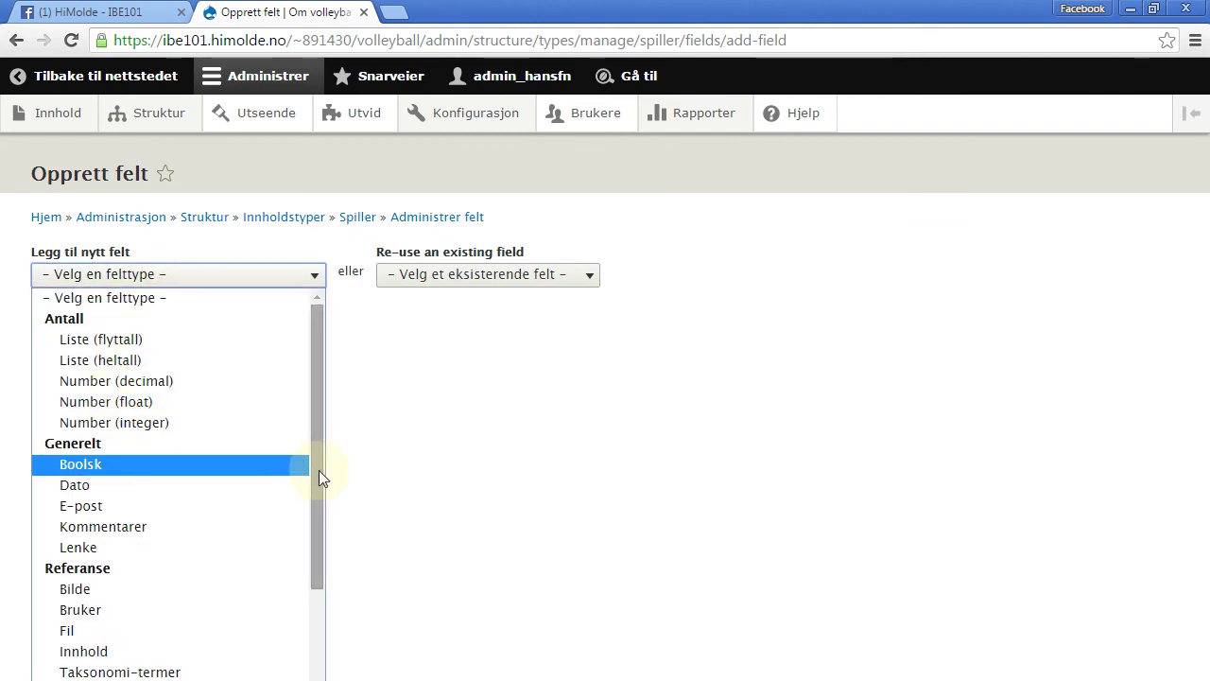
pyautogui.moveTo(318, 471); pyautogui.dragTo(305, 635)
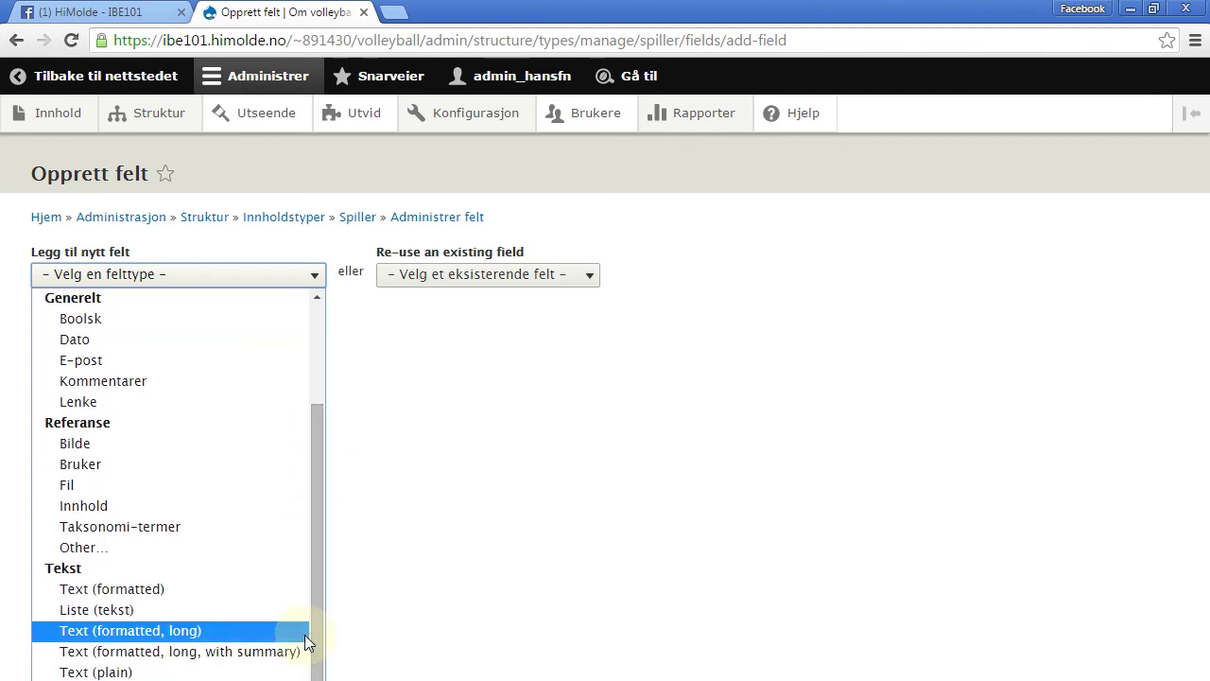
pyautogui.click(164, 677)
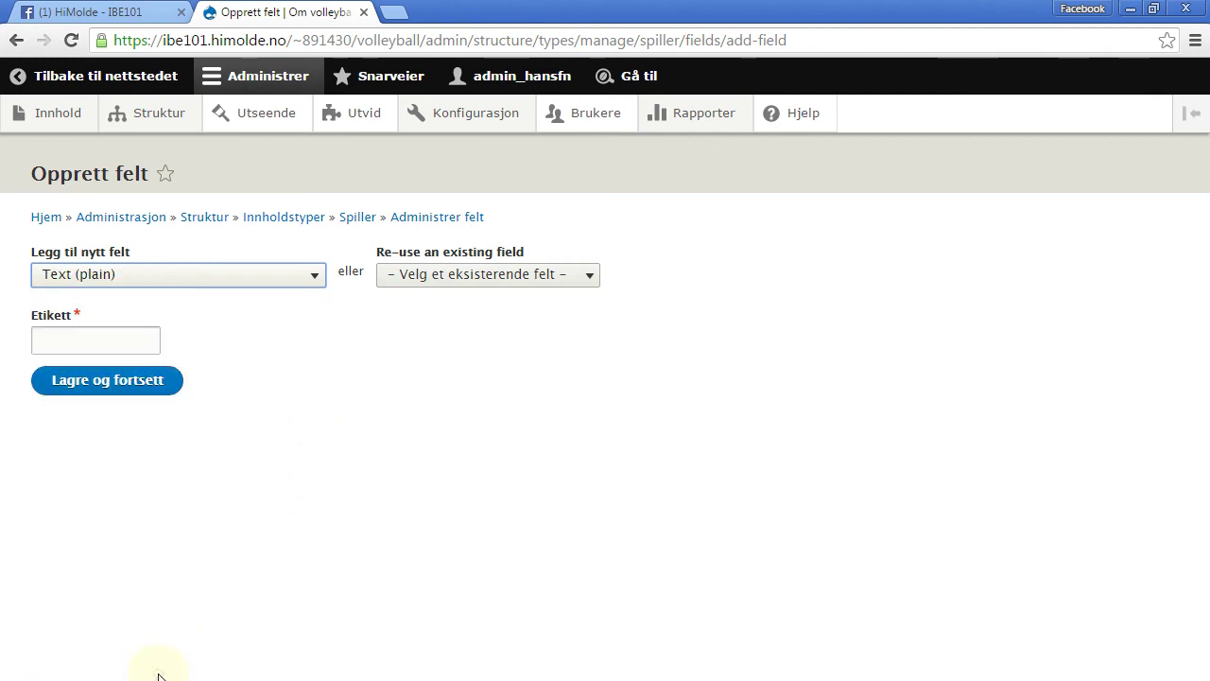
pyautogui.click(124, 341)
pyautogui.write('Kl')
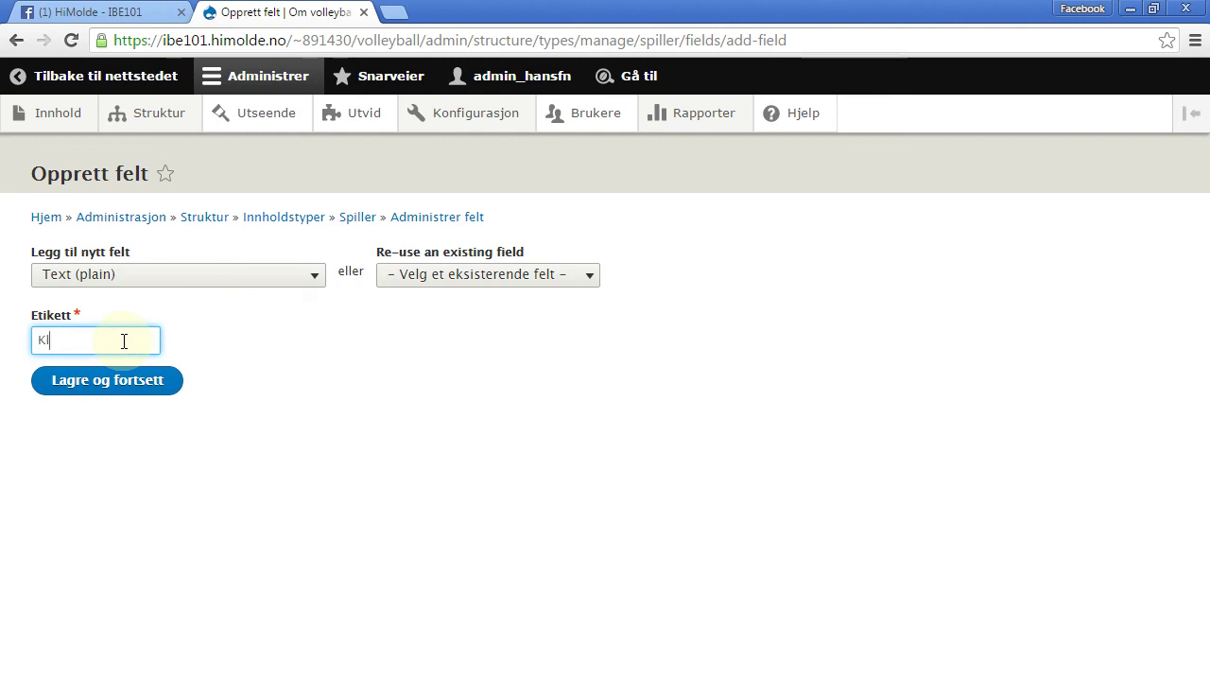
pyautogui.write('ubb')
pyautogui.click(138, 387)
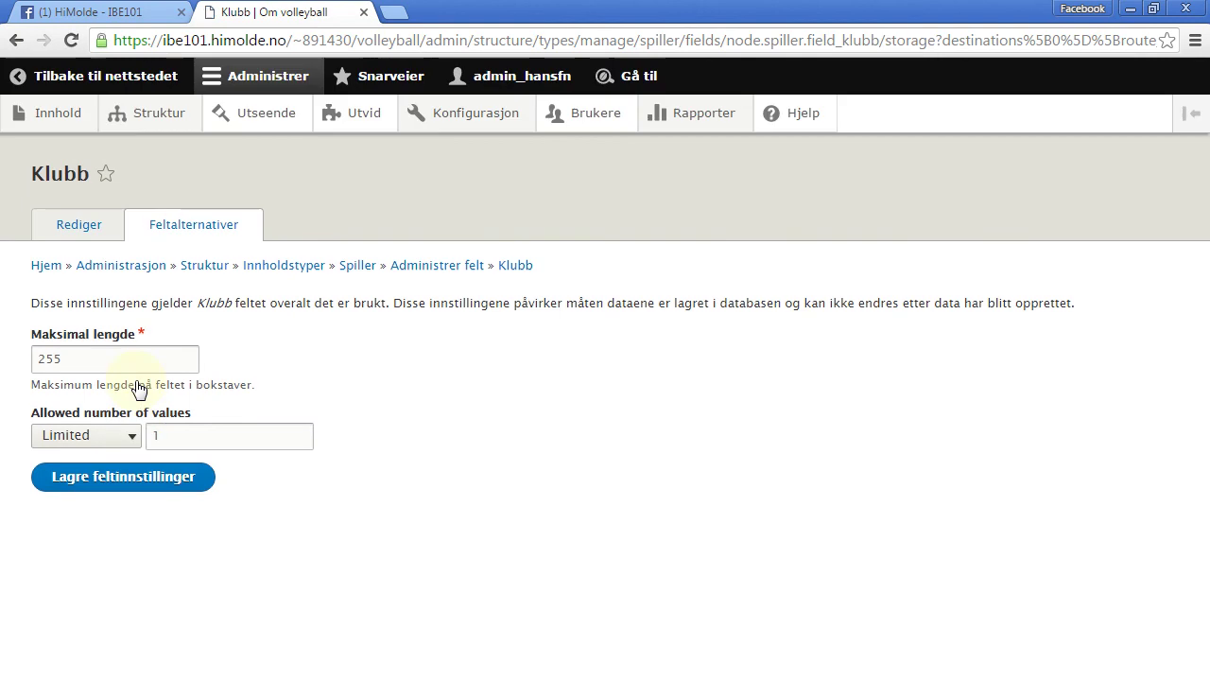
# Set Klubb's allowed number of values to Ubegrenset and save its storage settings
pyautogui.click(127, 437)
pyautogui.click(82, 480)
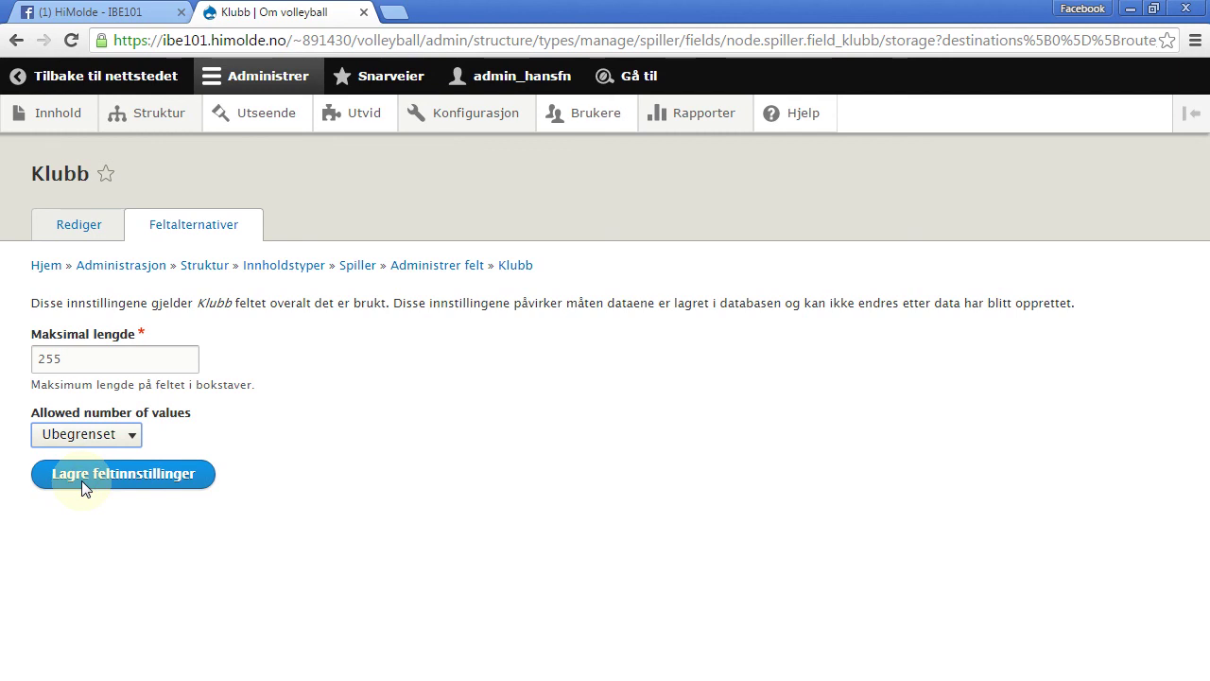
pyautogui.click(81, 480)
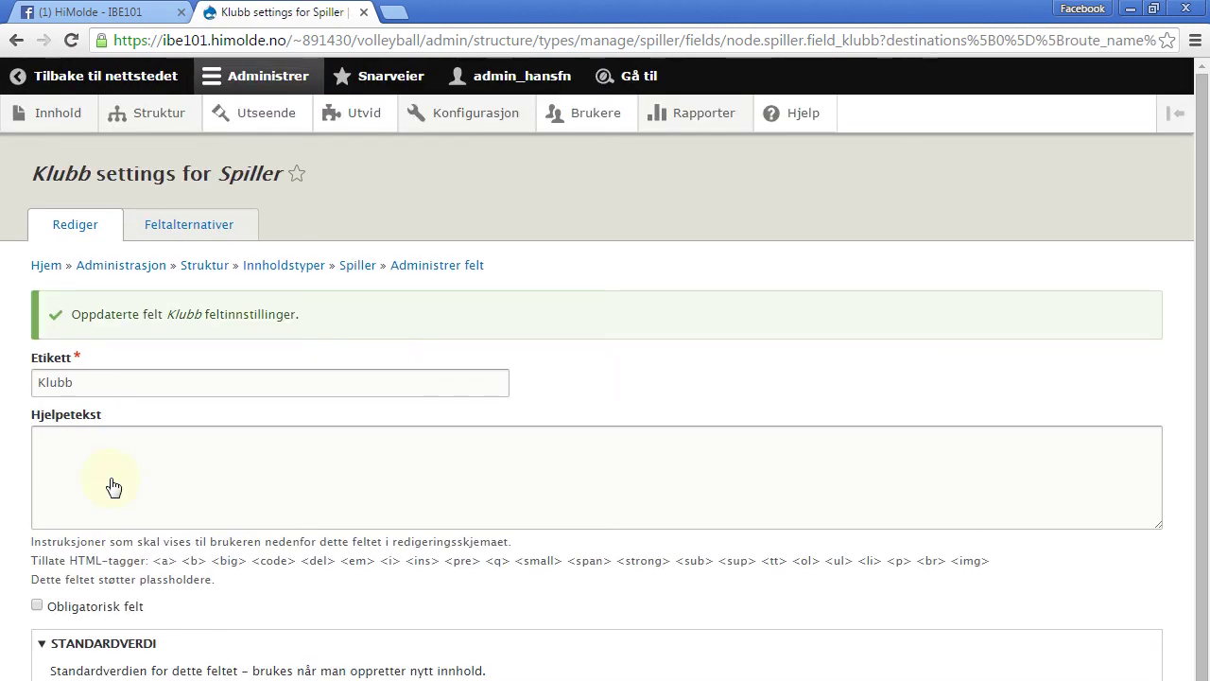
# Submit the Klubb field's settings form so it joins Spiller's field list
pyautogui.scroll(-3, 1189, 500)
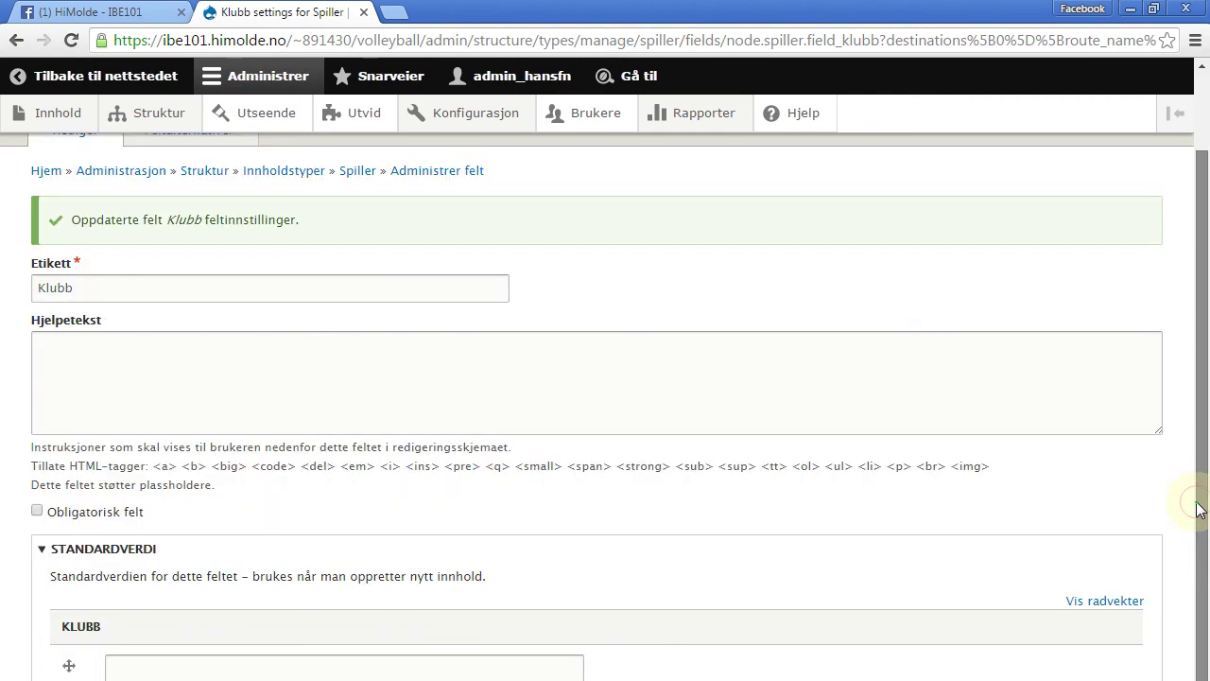
pyautogui.press('F5')
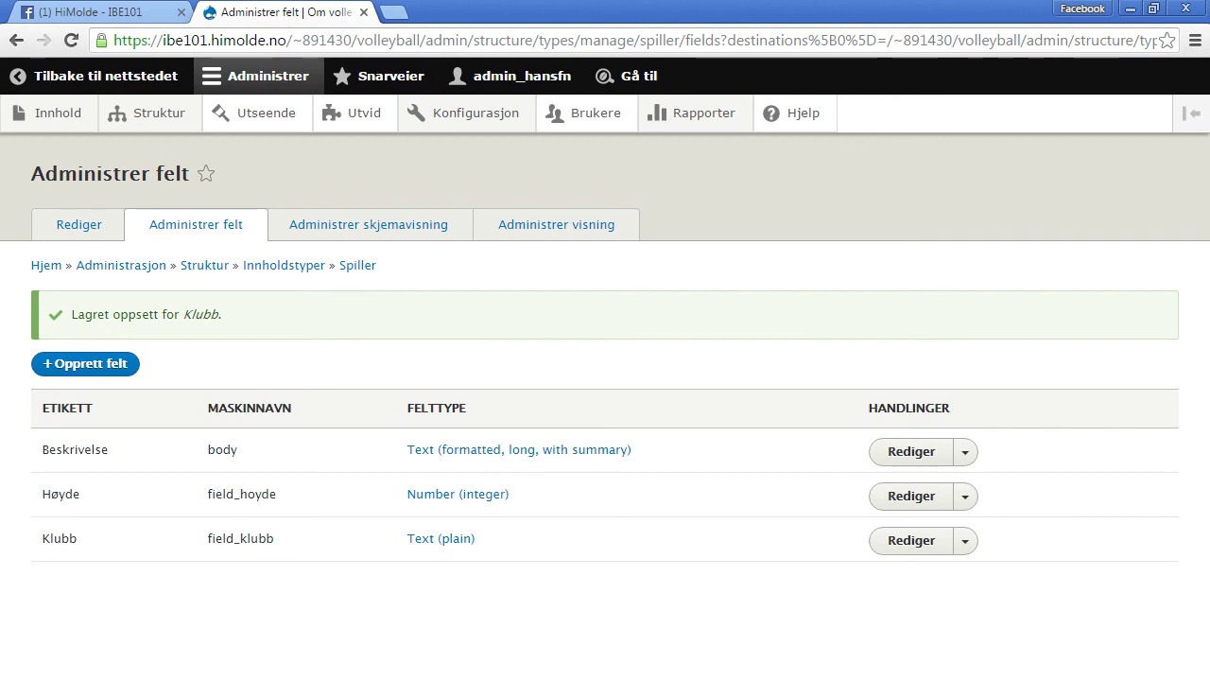
# Open an empty Opprett Spiller form via Innhold > Legg til innhold
pyautogui.moveTo(64, 114)
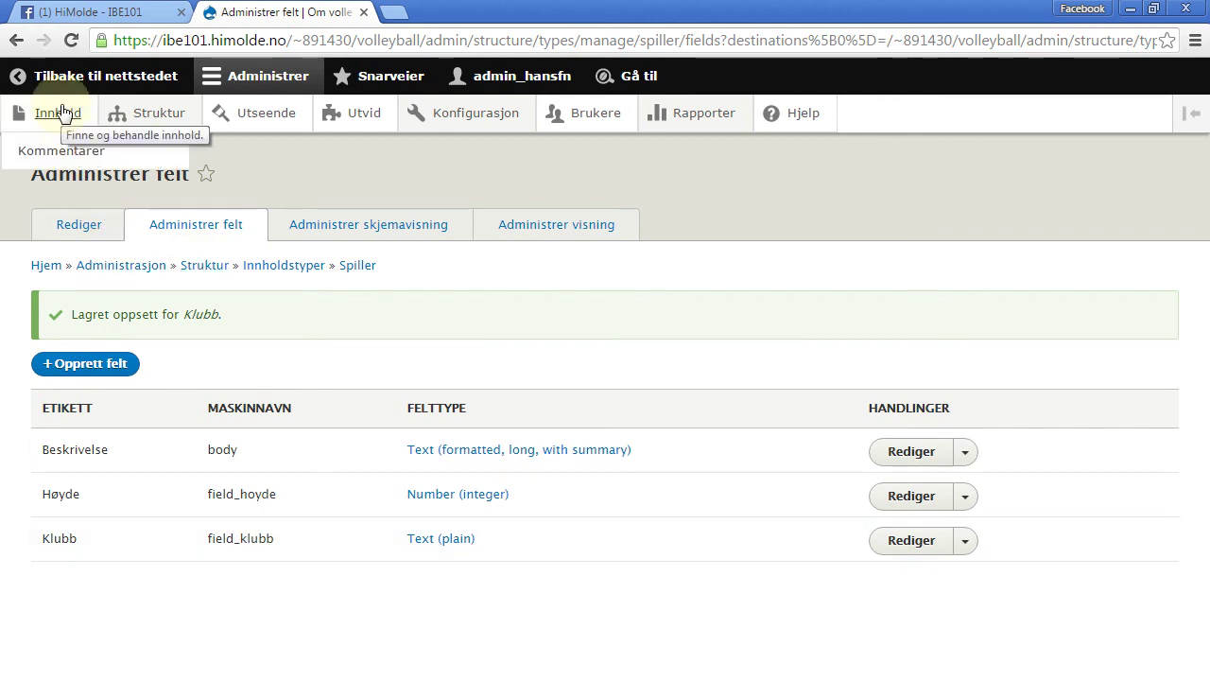
pyautogui.click(63, 113)
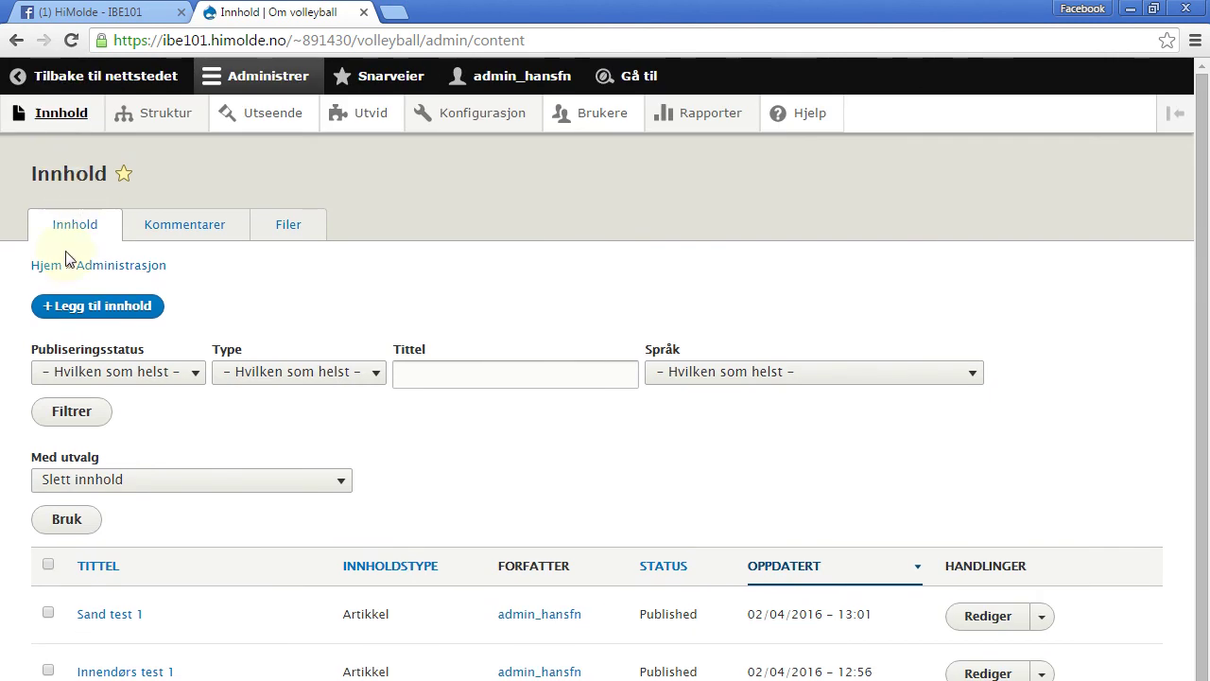
pyautogui.click(49, 310)
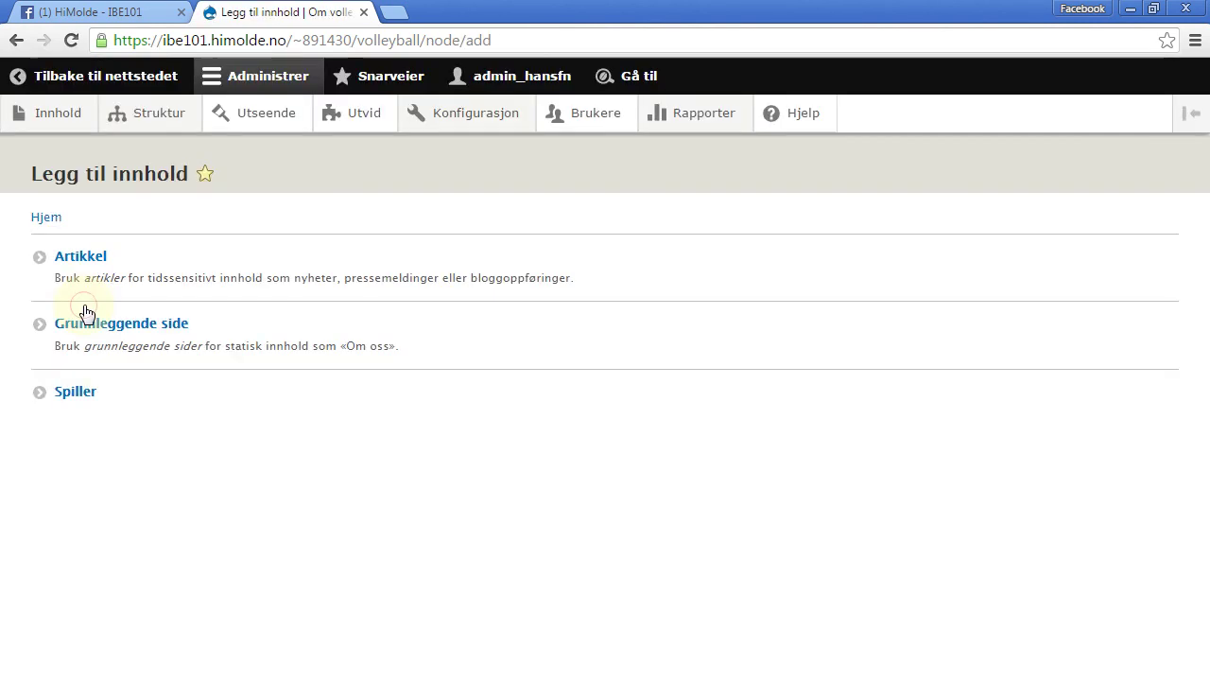
pyautogui.click(76, 393)
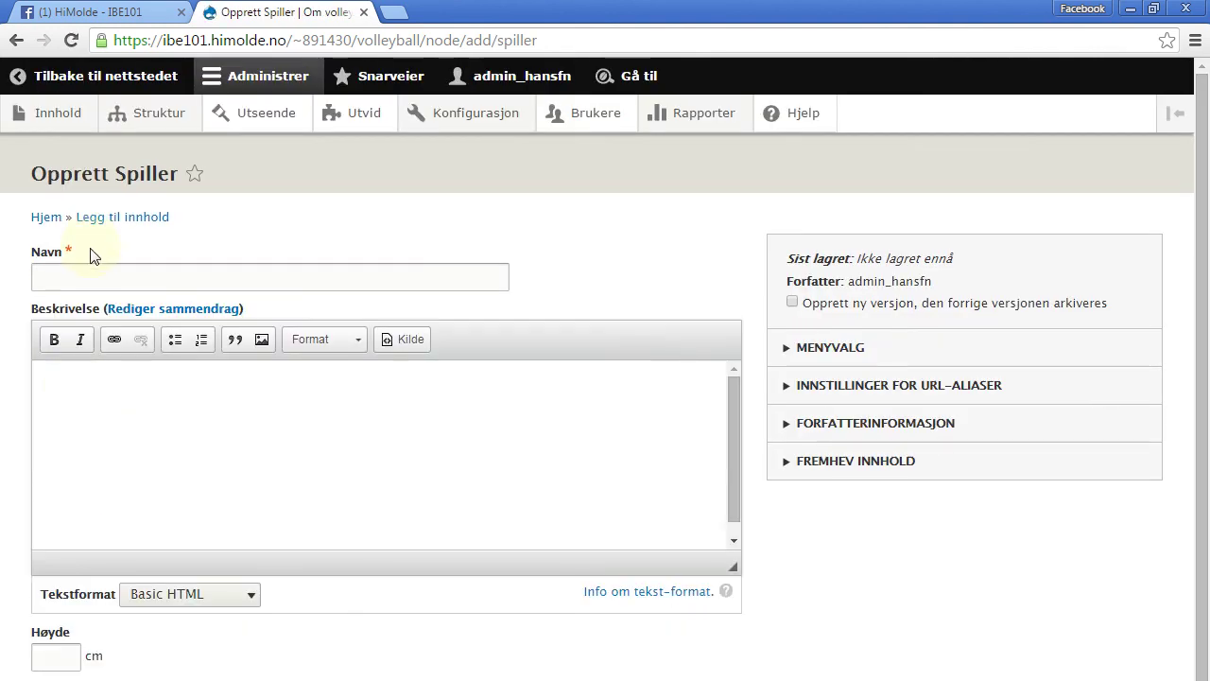
# Enter Per Person as the player's name and 194 as the height
pyautogui.click(90, 287)
pyautogui.write('Per ')
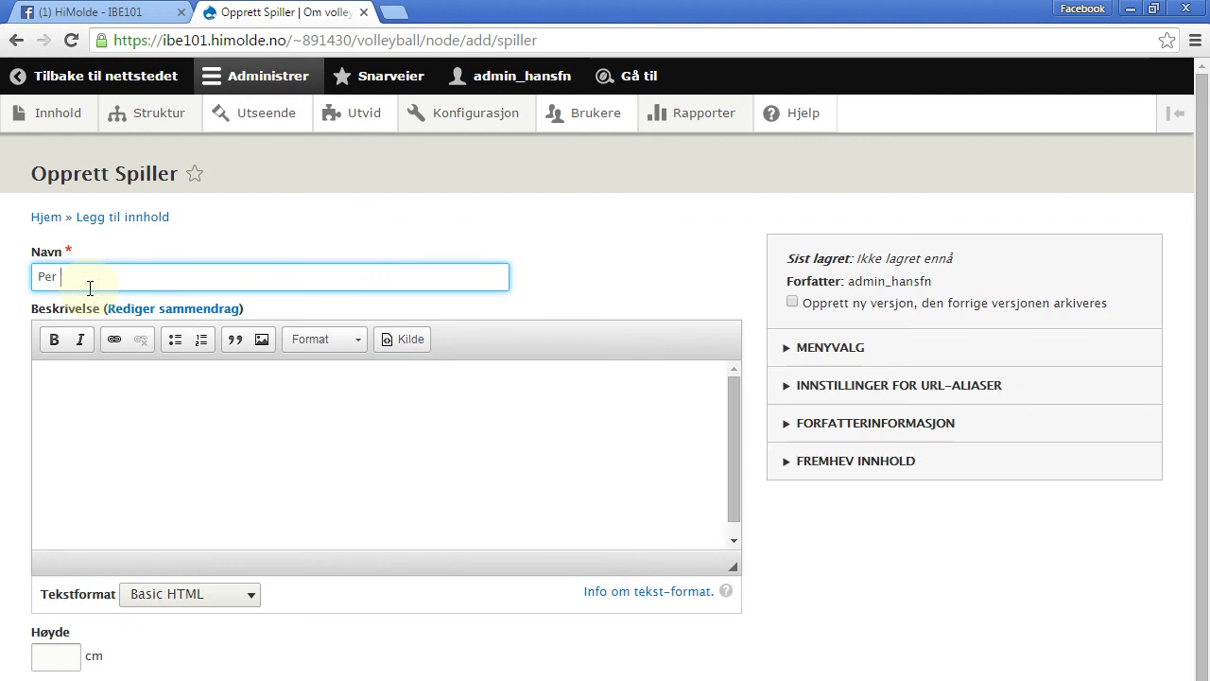
pyautogui.write('Person')
pyautogui.click(52, 662)
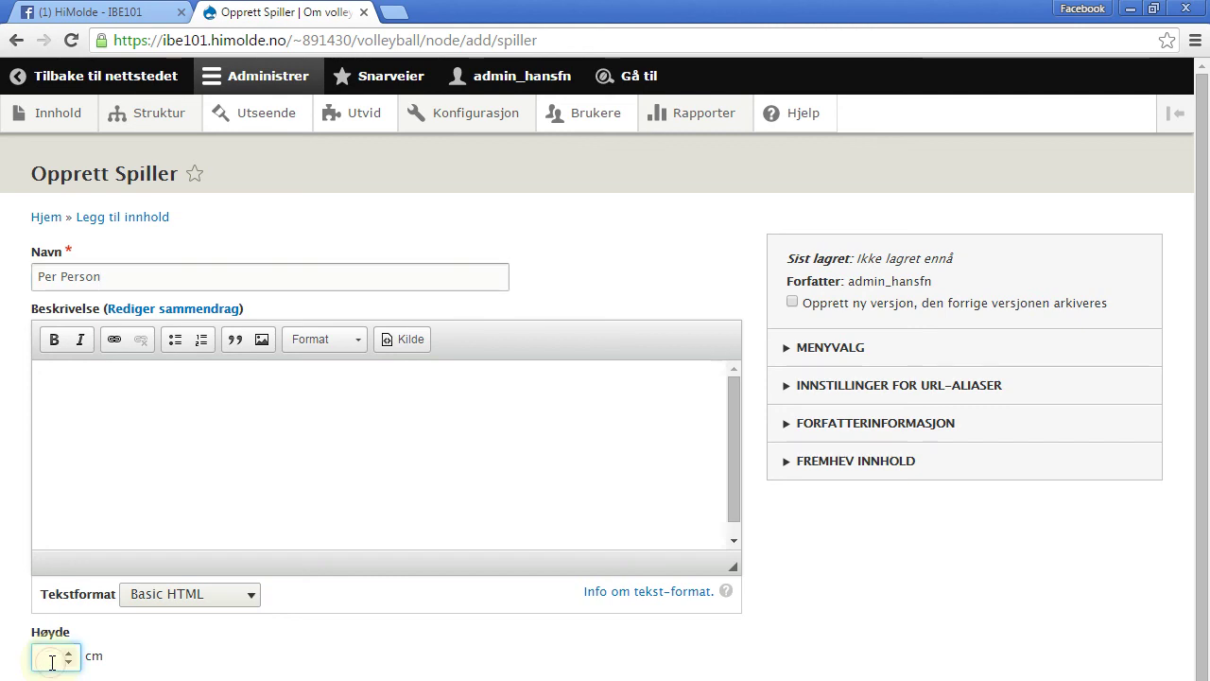
pyautogui.write('194')
pyautogui.press('Tab')
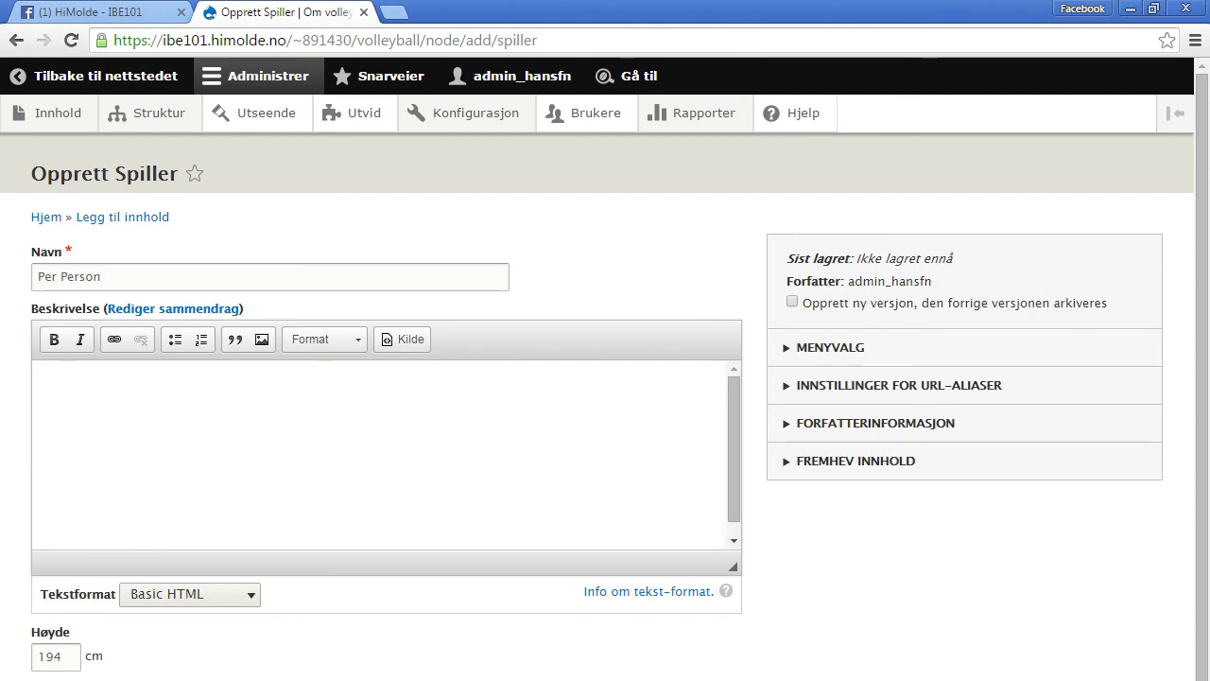
# Add OSI as a club entry and save the new Per Person player page
pyautogui.scroll(-2, 605, 378)
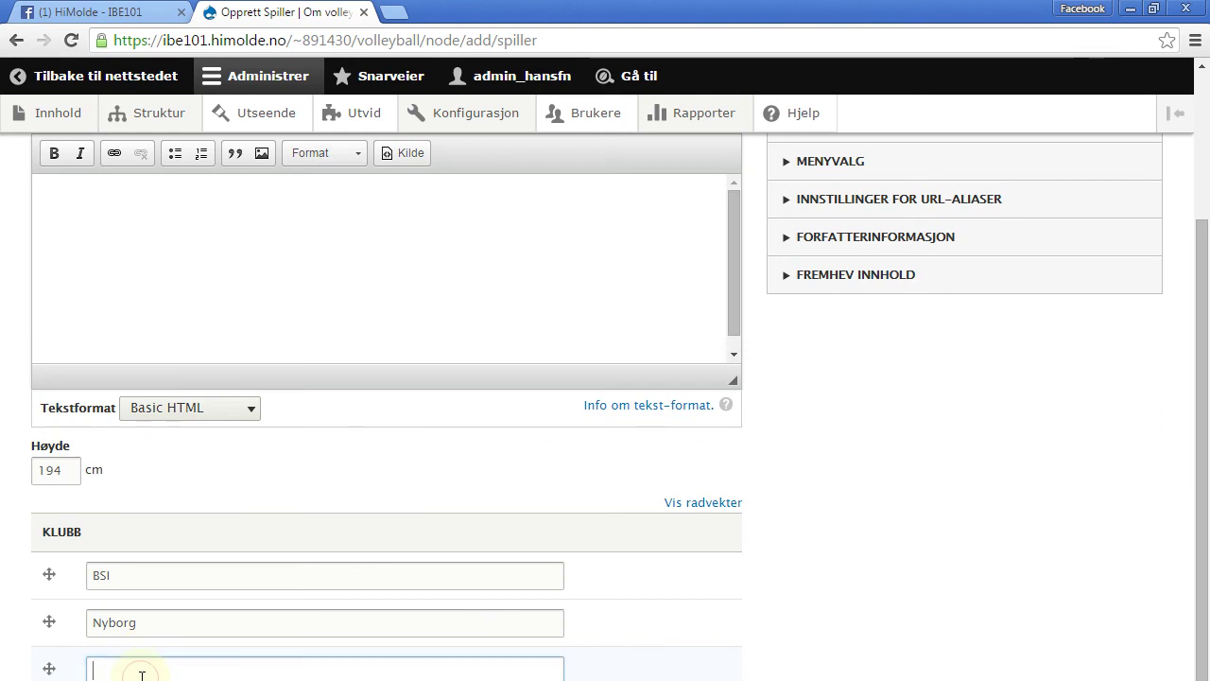
pyautogui.click(142, 674)
pyautogui.write('OSI')
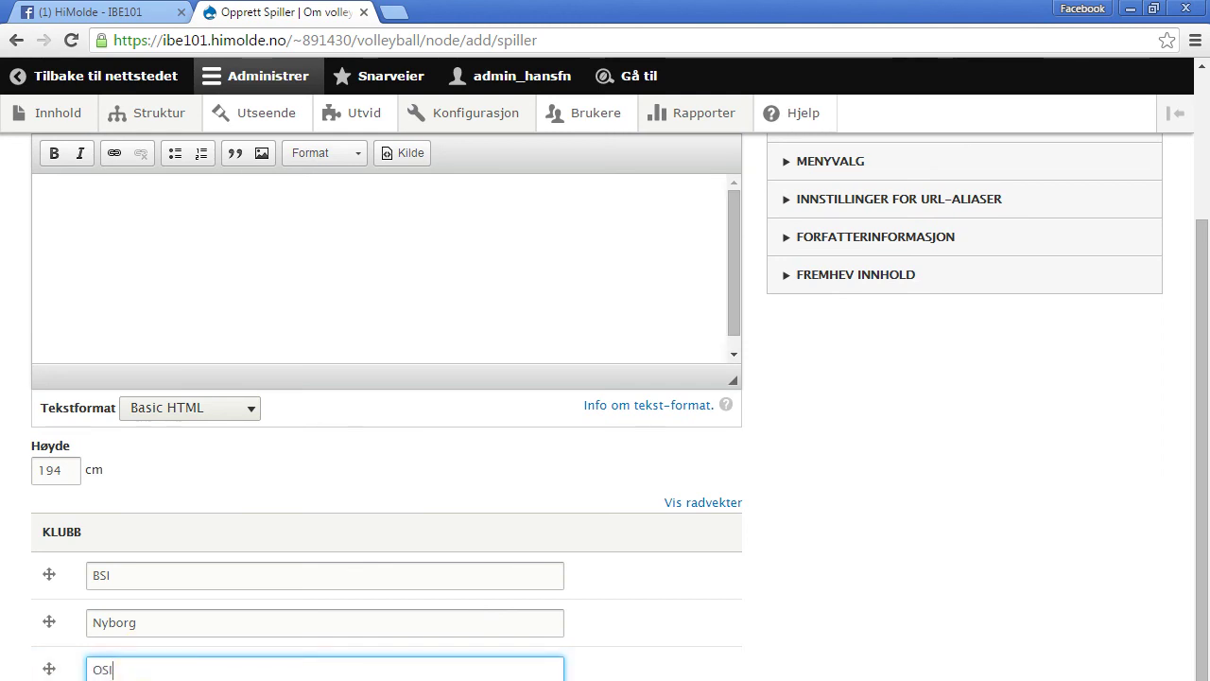
pyautogui.press('Tab')
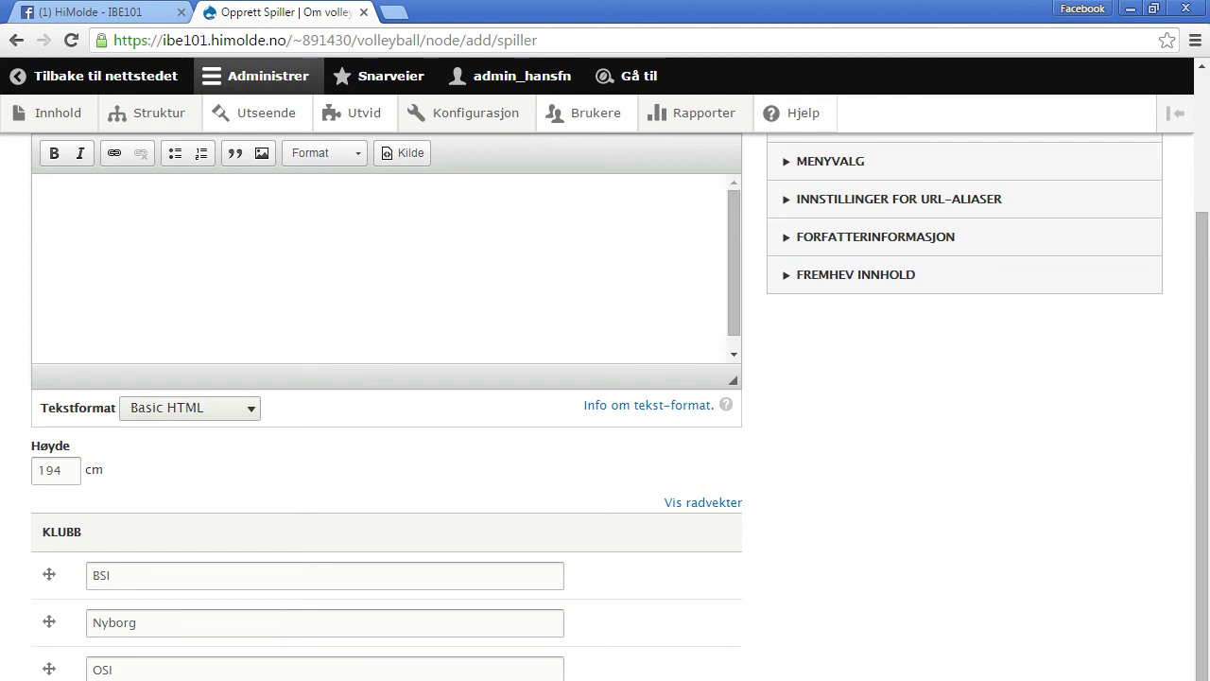
pyautogui.press('Return')
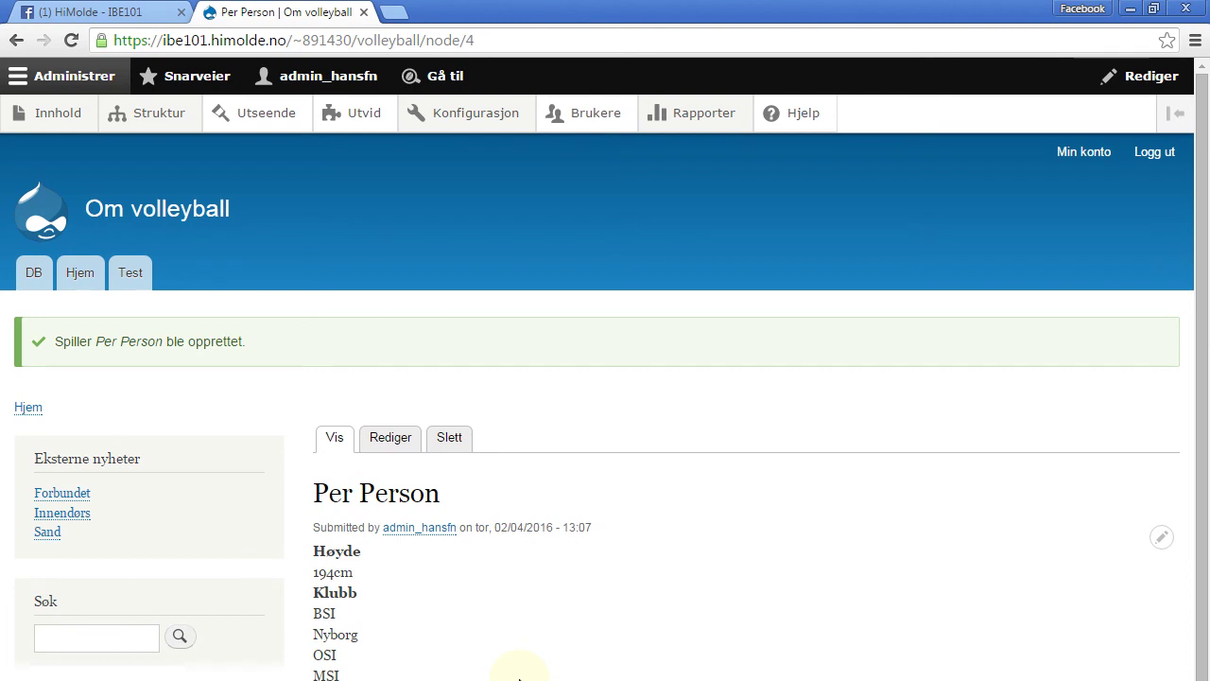
pyautogui.hotkey('alt', 'Tab')
pyautogui.press('Escape')
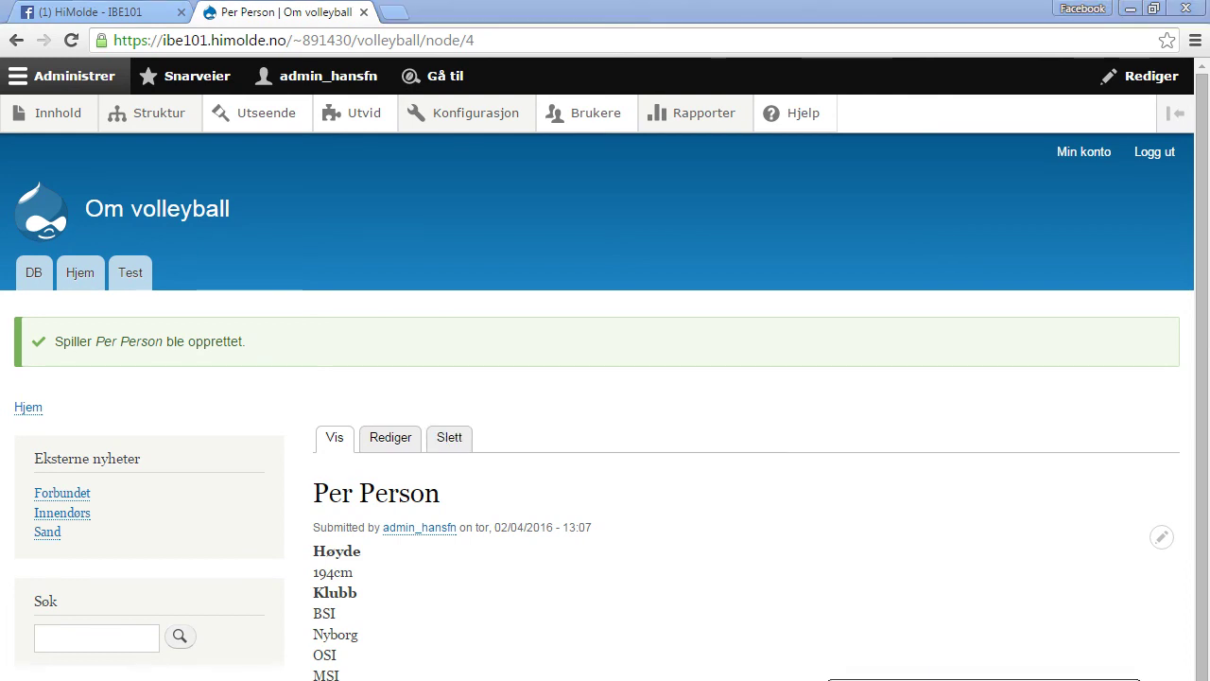